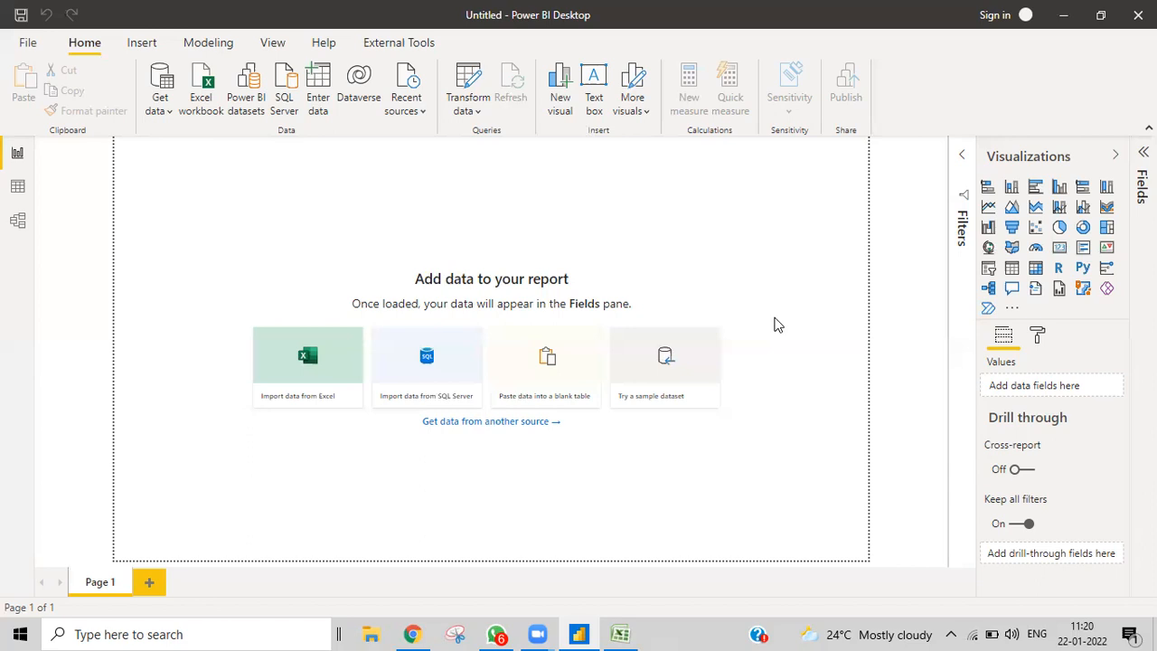
Switch to the blank Excel workbook and enter the headings Year, Month and Month No in cells G4 to I4.
{"action": "left_click", "coordinate": [617, 633]}
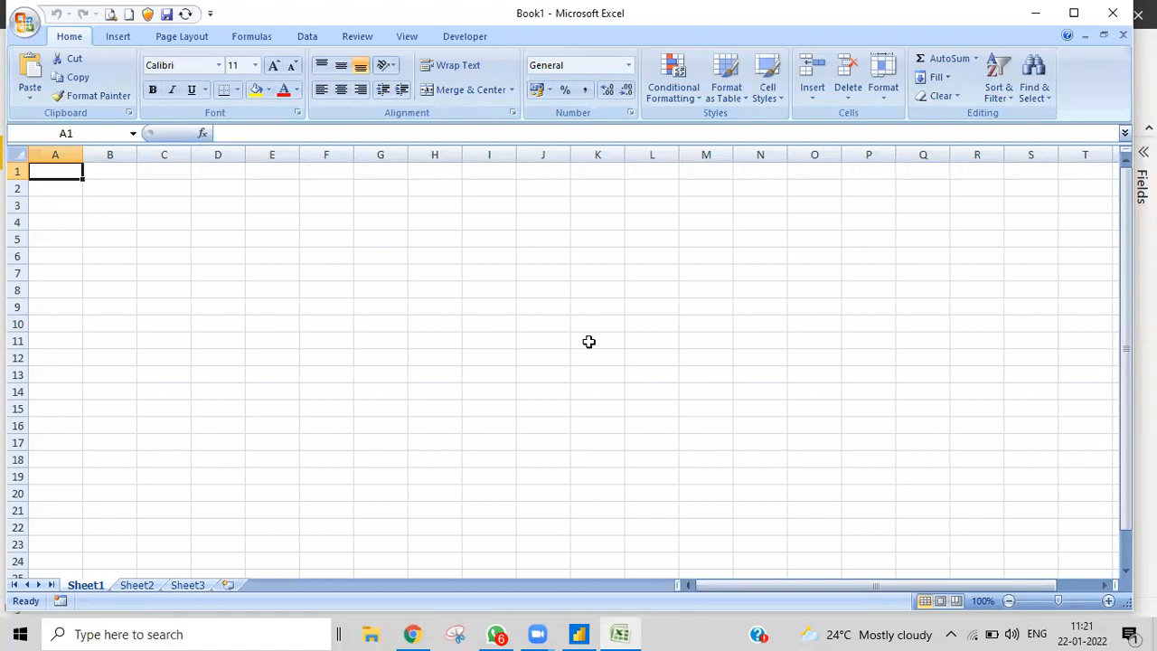
{"action": "left_click", "coordinate": [434, 222]}
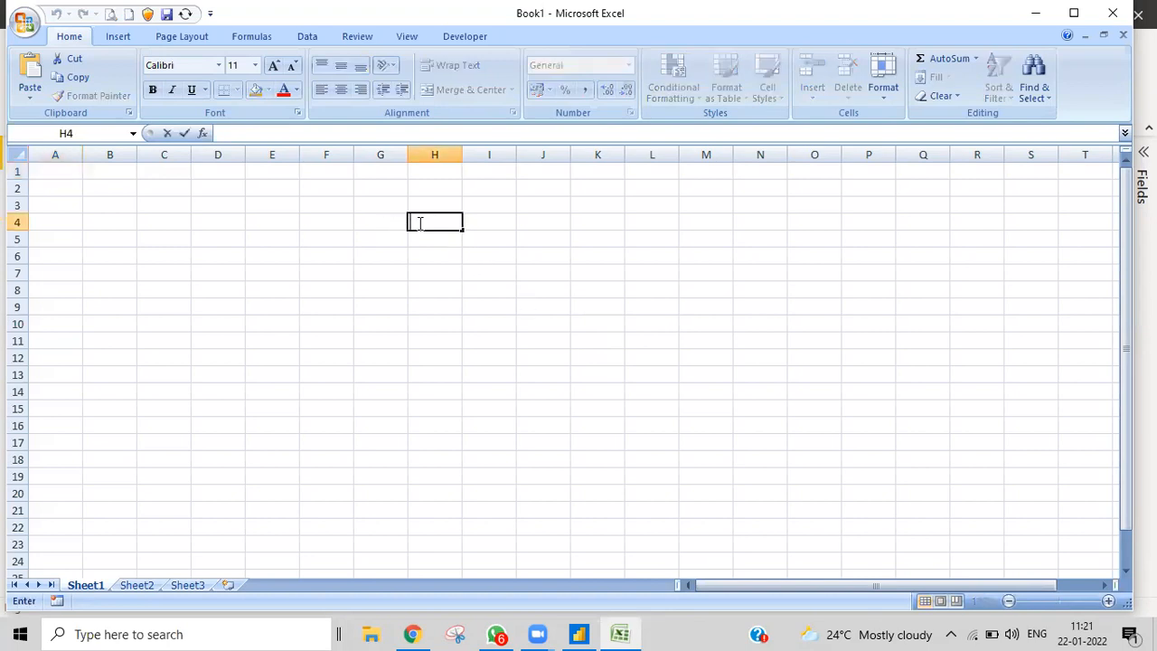
{"action": "left_click", "coordinate": [392, 223]}
{"action": "type", "text": "year"}
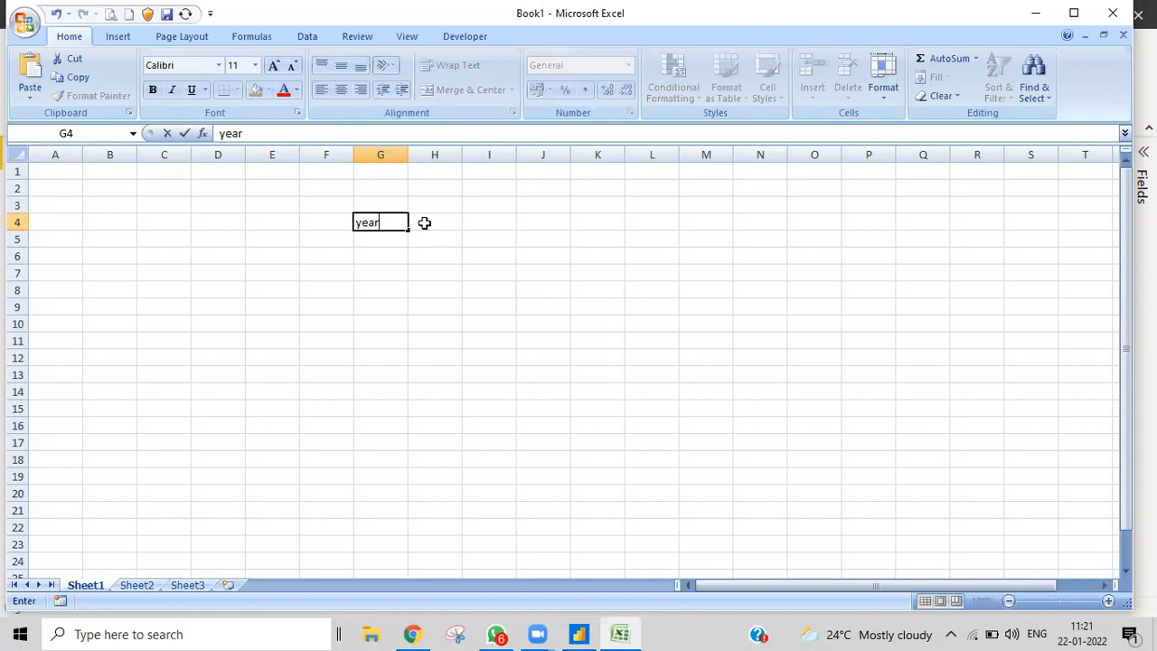
{"action": "double_click", "coordinate": [423, 222]}
{"action": "type", "text": "Month"}
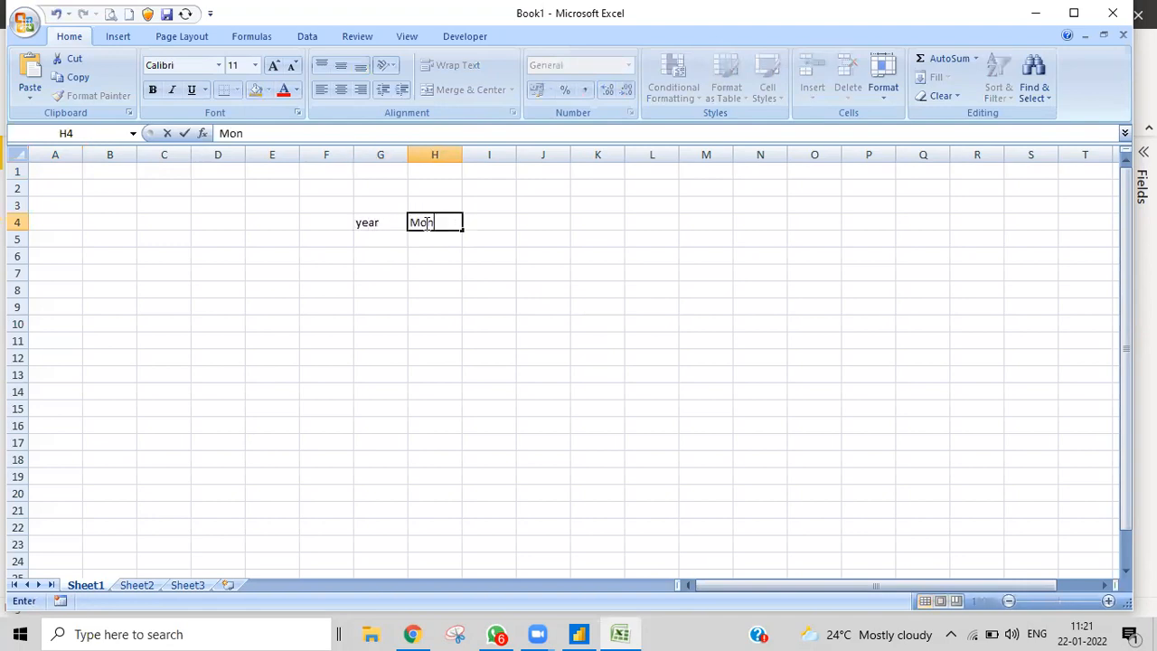
{"action": "left_click", "coordinate": [366, 223]}
{"action": "double_click", "coordinate": [364, 223]}
{"action": "key", "text": "BackSpace"}
{"action": "type", "text": "Y"}
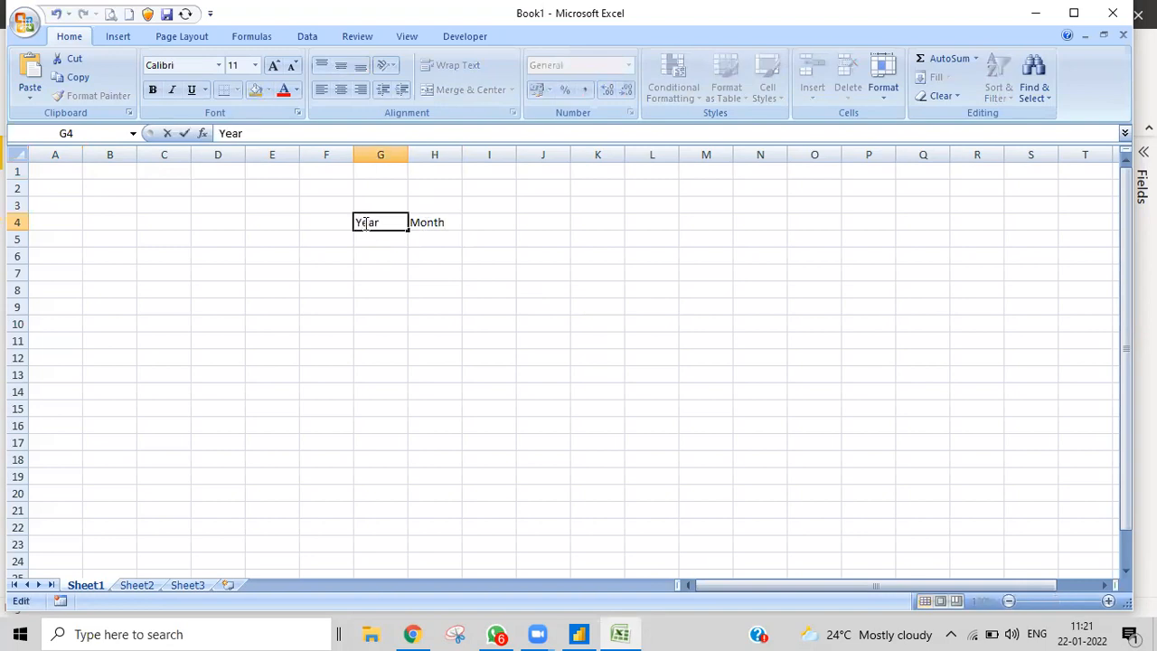
{"action": "left_click", "coordinate": [498, 223]}
{"action": "type", "text": "Month No"}
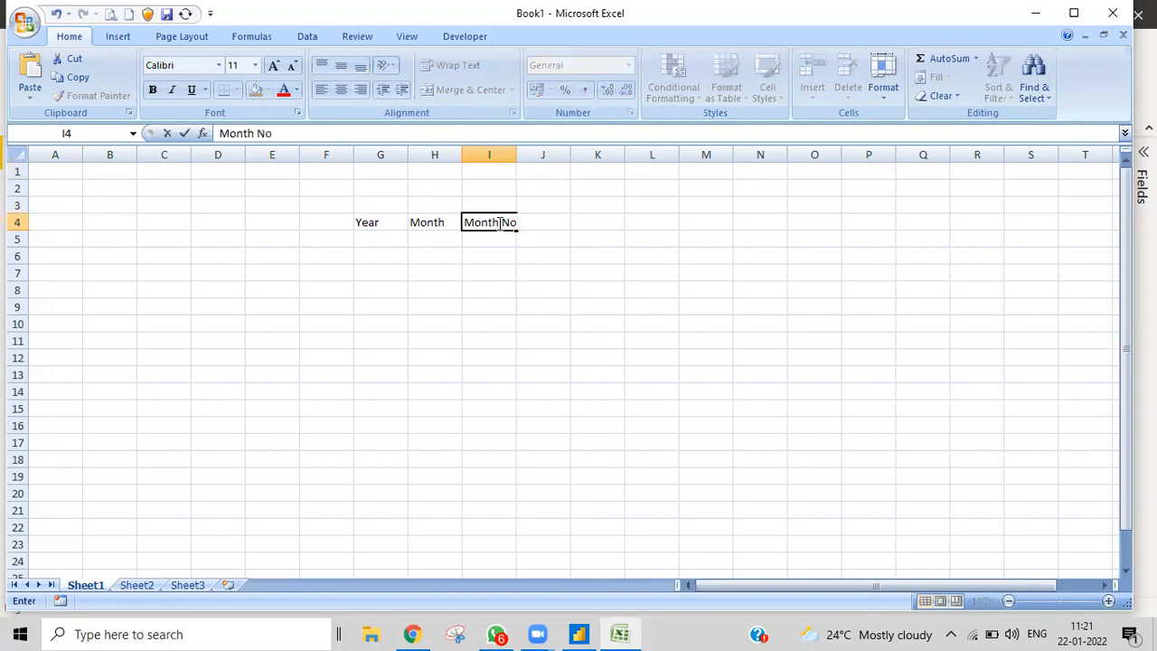
Enter 2021 as the first year in cell G5.
{"action": "left_click", "coordinate": [365, 239]}
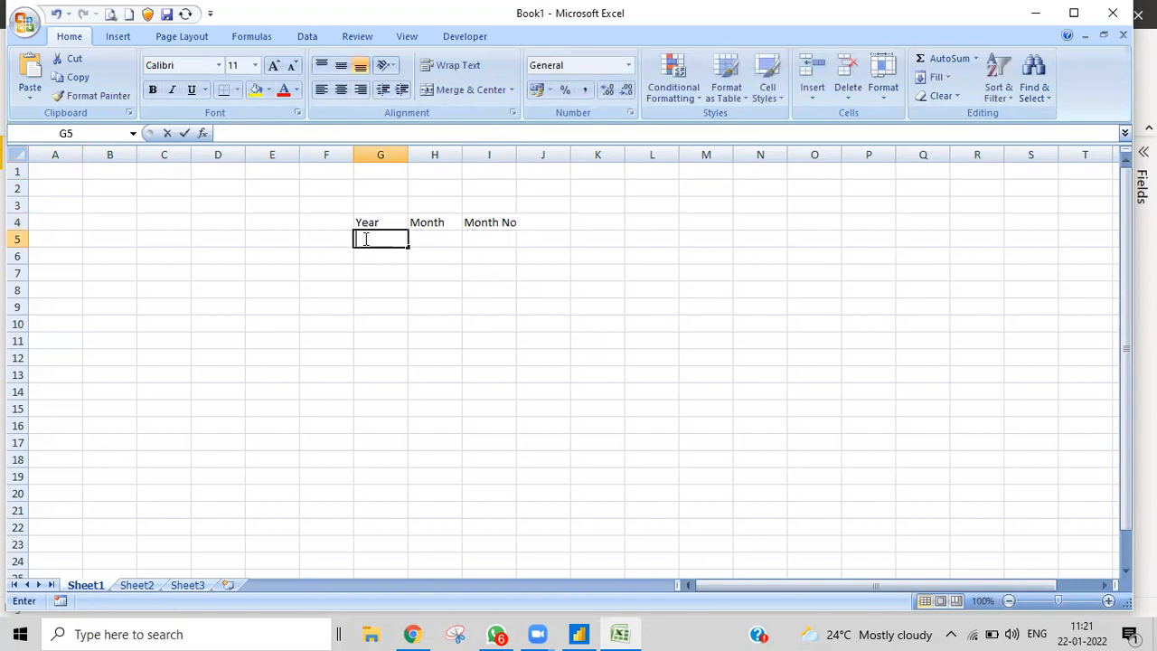
{"action": "type", "text": "2020"}
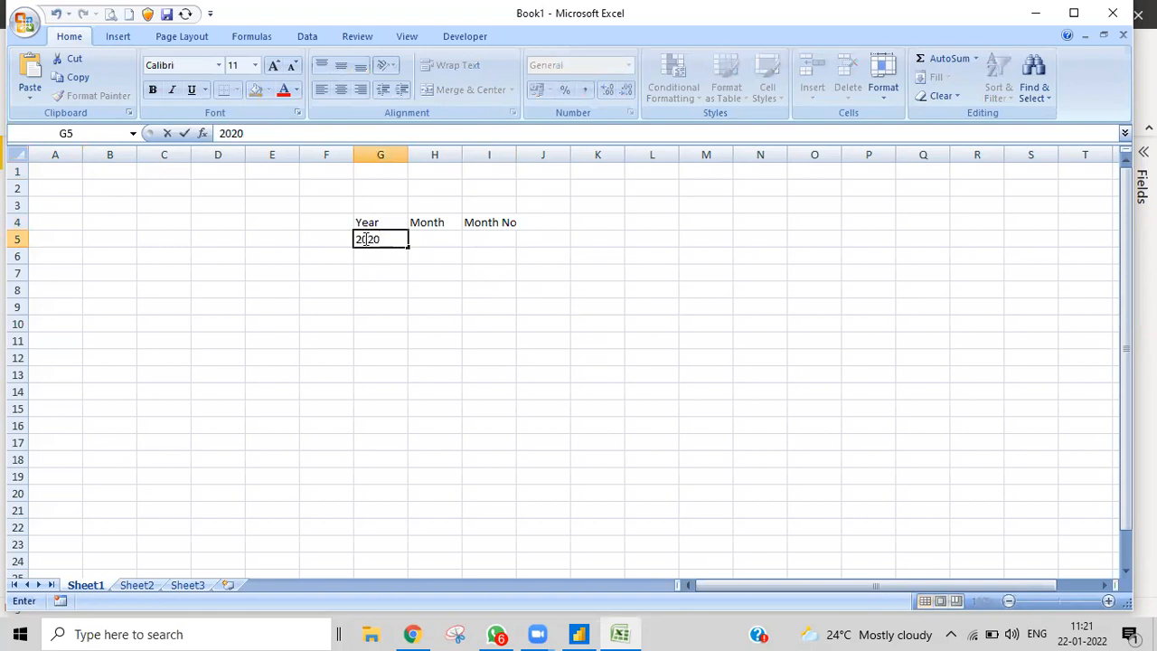
{"action": "key", "text": "BackSpace"}
{"action": "type", "text": "1"}
Enter jan and feb below the Month heading and fill the month series down to mar in row 31.
{"action": "left_click", "coordinate": [421, 237]}
{"action": "type", "text": "jan"}
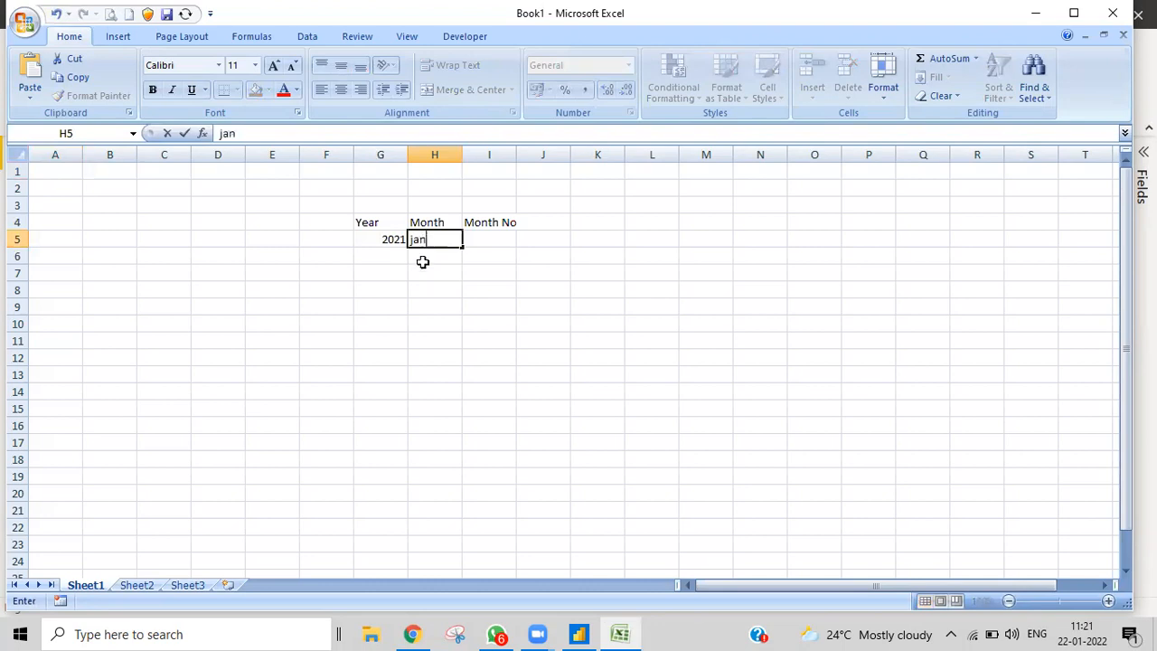
{"action": "left_click", "coordinate": [422, 261]}
{"action": "type", "text": "feb"}
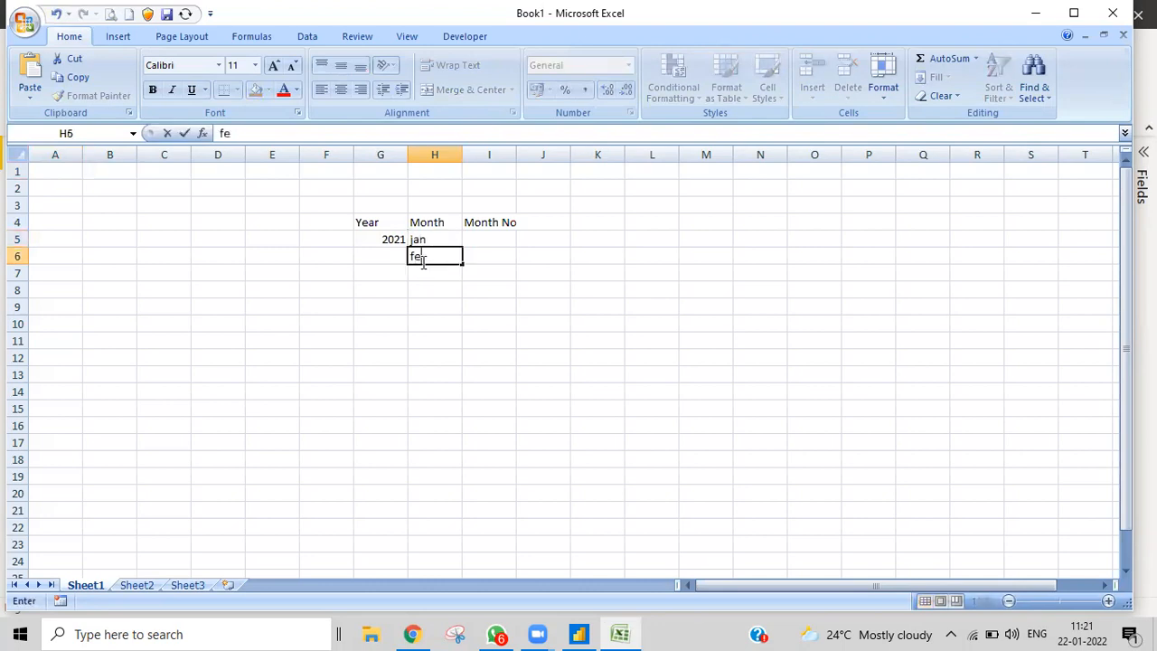
{"action": "left_click", "coordinate": [422, 290]}
{"action": "left_click_drag", "start_coordinate": [434, 241], "coordinate": [449, 524]}
{"action": "scroll", "coordinate": [527, 455], "scroll_direction": "up", "scroll_amount": 3}
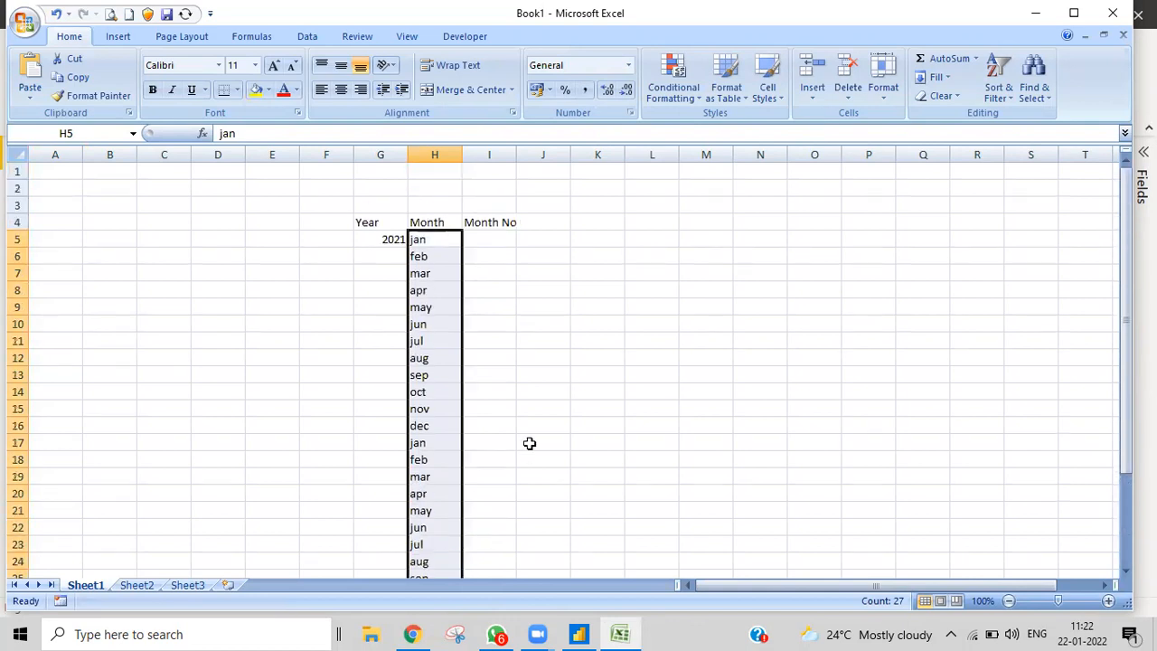
Enter 2022 in G17 and 2023 in G29, beside the second and third jan rows.
{"action": "left_click", "coordinate": [392, 441]}
{"action": "type", "text": "2022"}
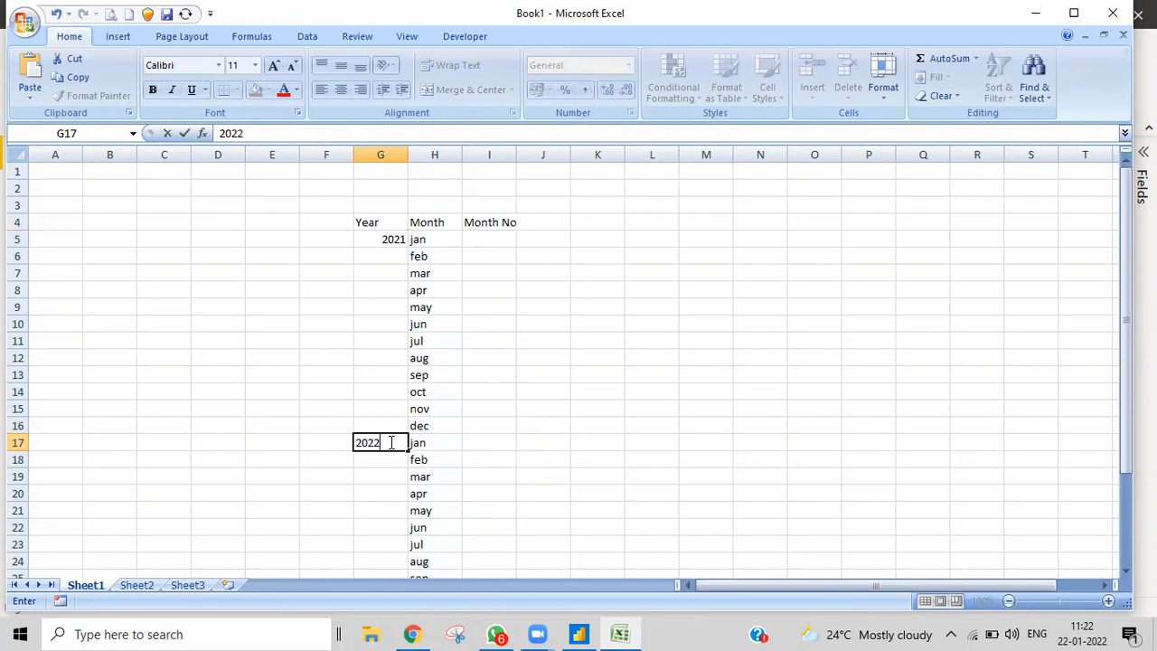
{"action": "scroll", "coordinate": [473, 429], "scroll_direction": "down", "scroll_amount": 3}
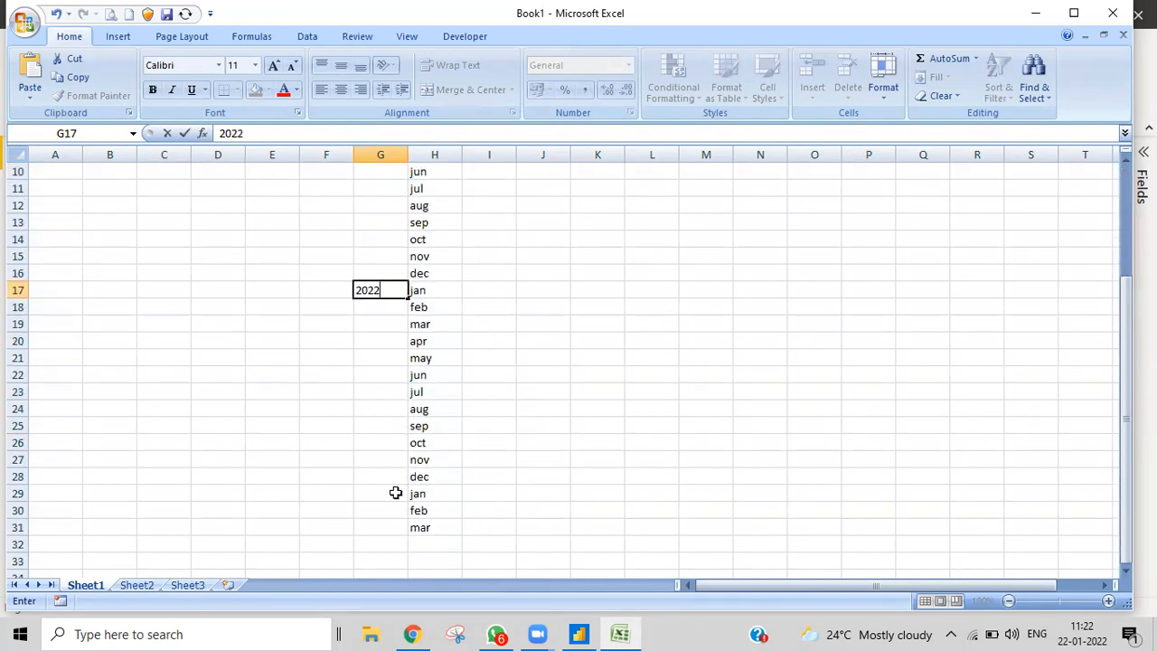
{"action": "left_click", "coordinate": [395, 493]}
{"action": "type", "text": "223"}
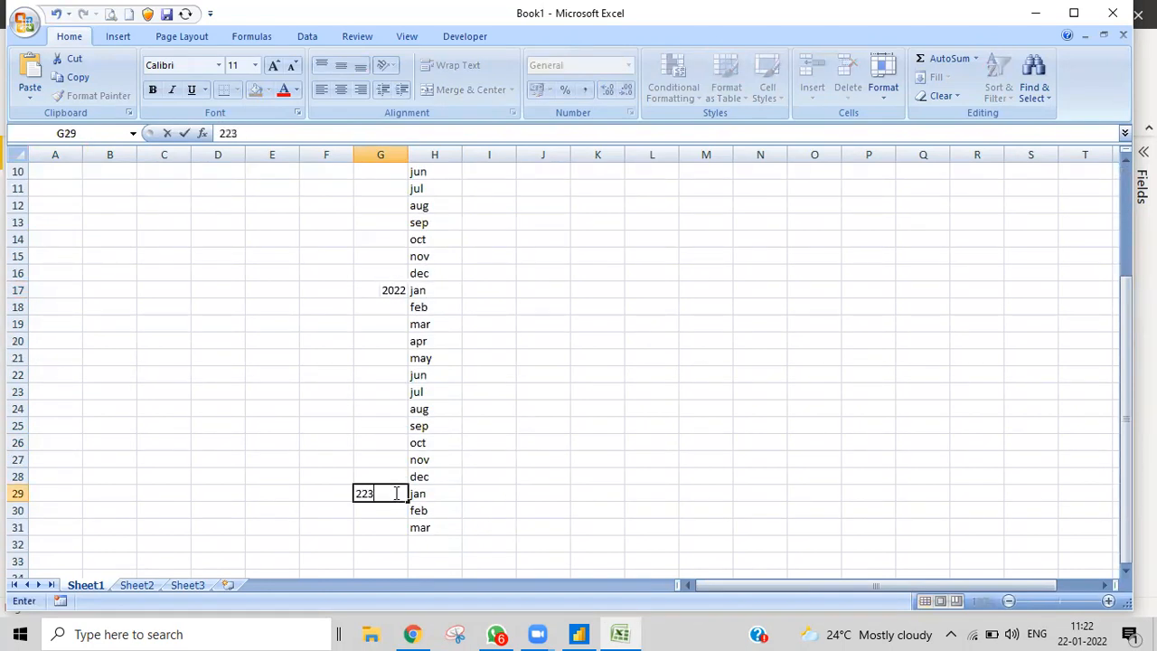
{"action": "key", "text": "BackSpace"}
{"action": "key", "text": "BackSpace"}
{"action": "type", "text": "023"}
Number the 2021 months 1 to 12 in the Month No column by extending a series from the first two values.
{"action": "scroll", "coordinate": [492, 362], "scroll_direction": "up", "scroll_amount": 3}
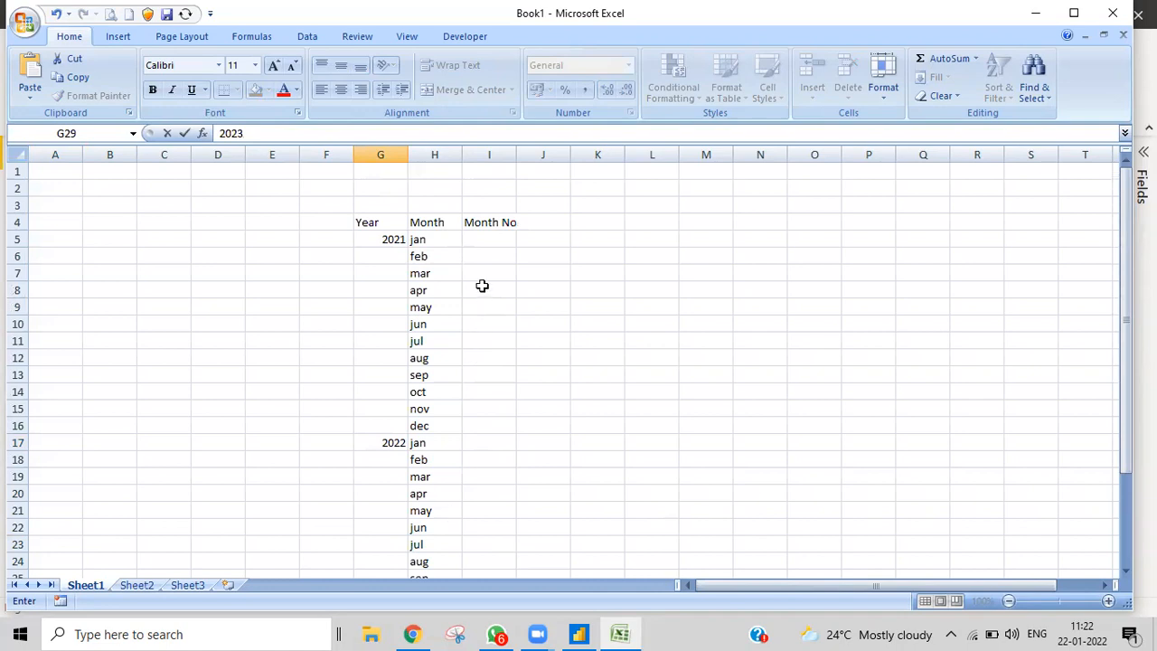
{"action": "left_click", "coordinate": [485, 240]}
{"action": "double_click", "coordinate": [486, 240]}
{"action": "type", "text": "01"}
{"action": "key", "text": "Return"}
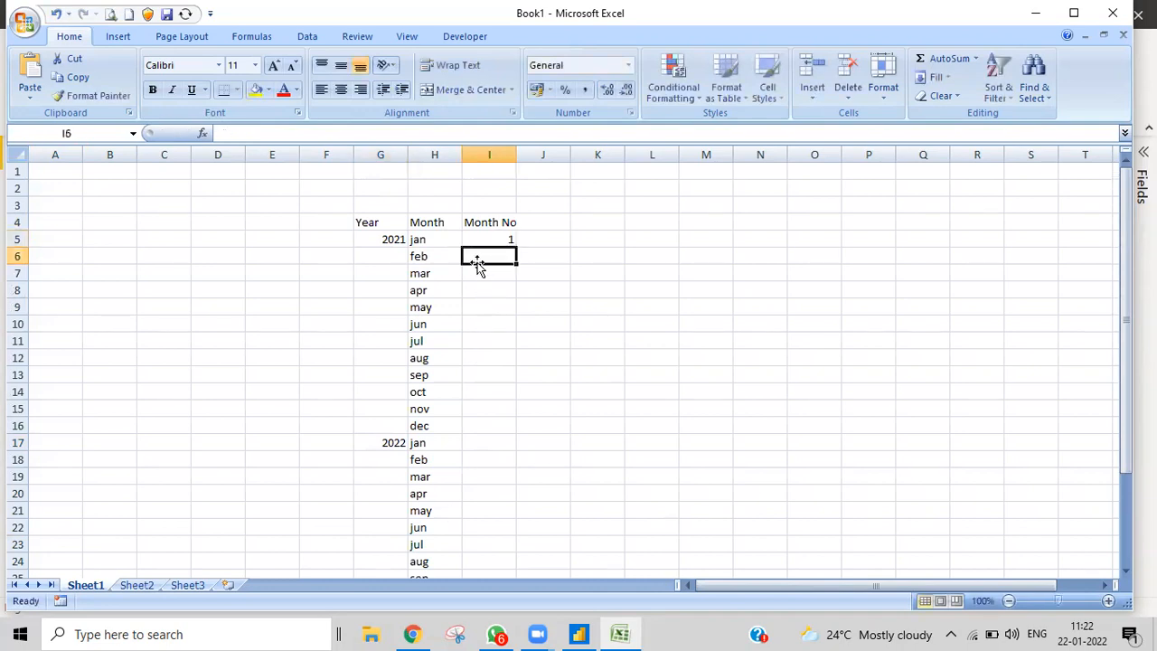
{"action": "type", "text": "02"}
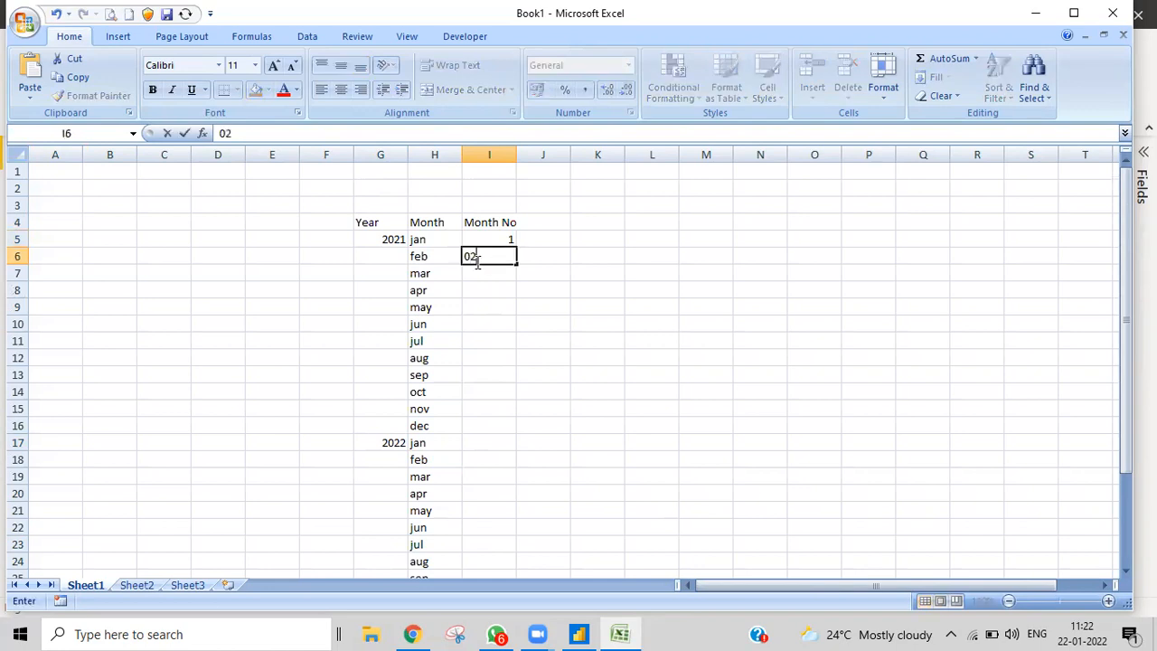
{"action": "key", "text": "Return"}
{"action": "key", "text": "Return"}
{"action": "left_click_drag", "start_coordinate": [480, 239], "coordinate": [545, 428]}
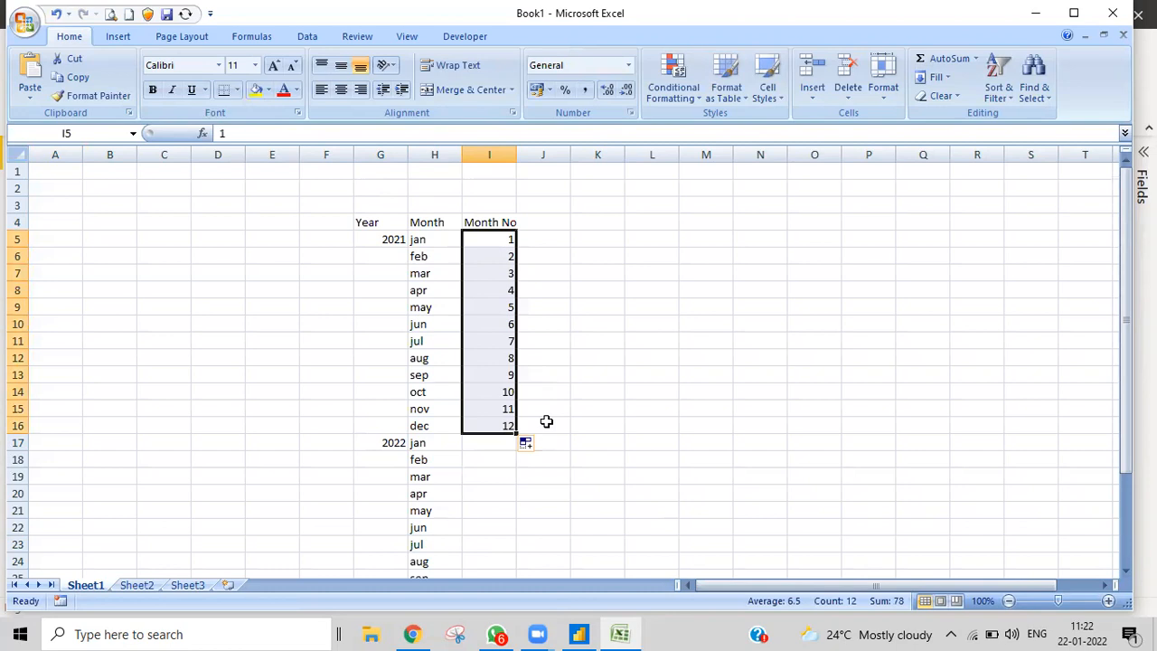
Copy month numbers 1 to 12 to the 2022 months, starting at cell I17.
{"action": "key", "text": "ctrl+c"}
{"action": "left_click", "coordinate": [487, 442]}
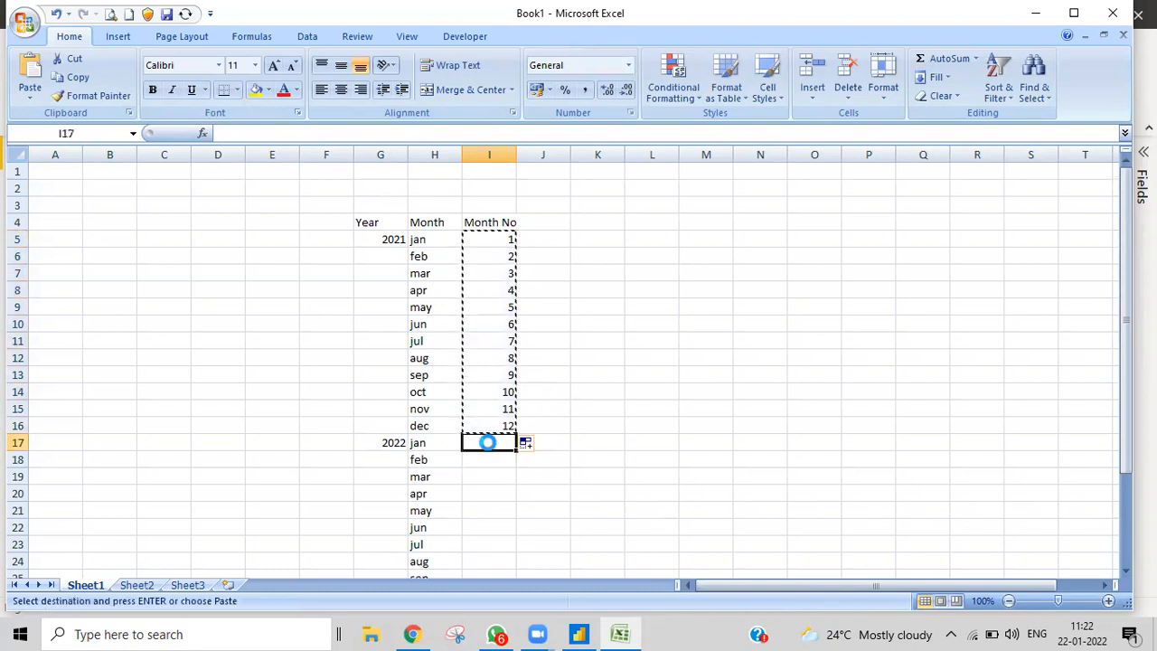
{"action": "key", "text": "ctrl+v"}
Copy month numbers 1 to 3 to the 2023 jan, feb and mar rows and clear the copy selection.
{"action": "scroll", "coordinate": [561, 425], "scroll_direction": "down", "scroll_amount": 5}
{"action": "left_click", "coordinate": [477, 391]}
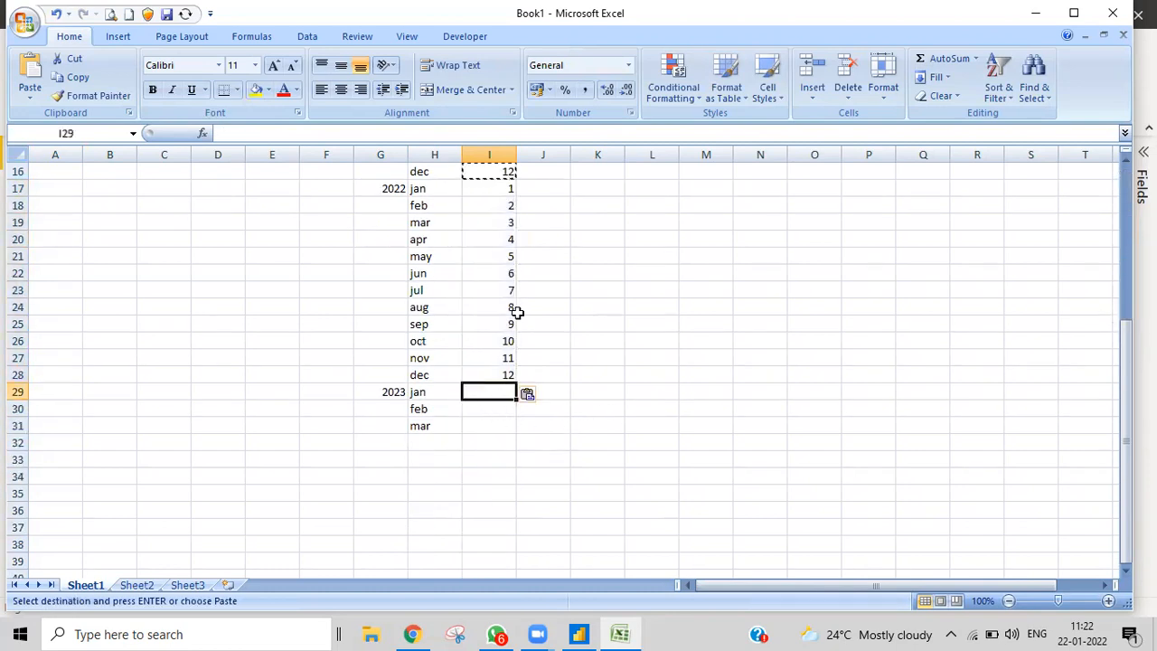
{"action": "left_click_drag", "start_coordinate": [491, 186], "coordinate": [493, 221]}
{"action": "key", "text": "ctrl+c"}
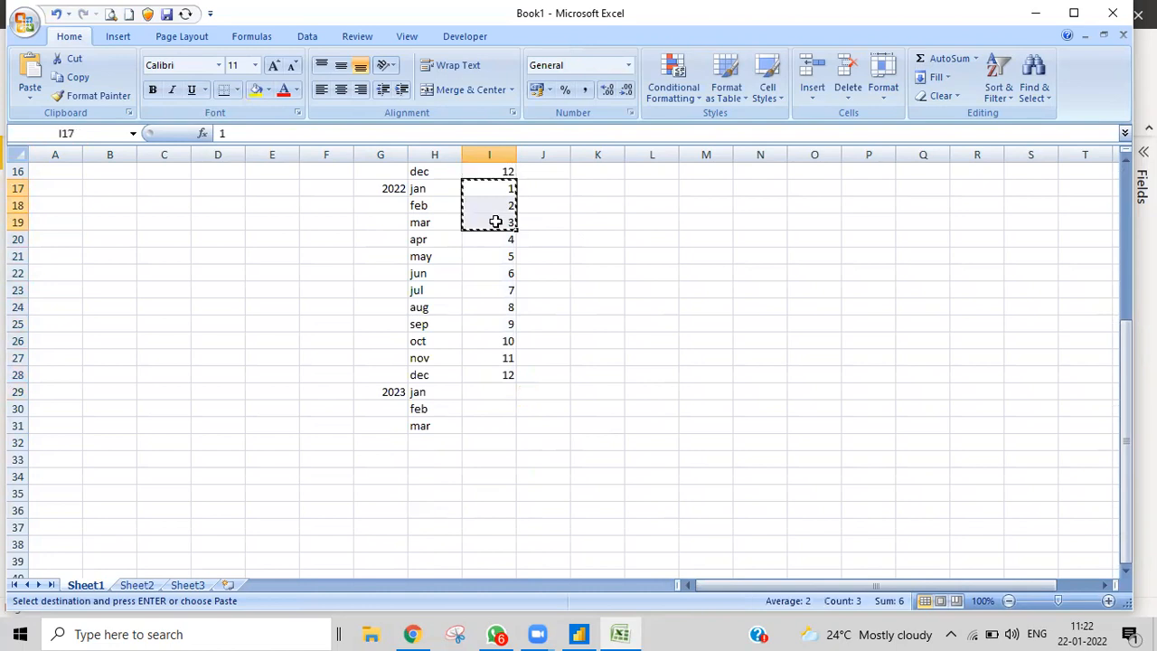
{"action": "left_click", "coordinate": [485, 388]}
{"action": "key", "text": "ctrl+v"}
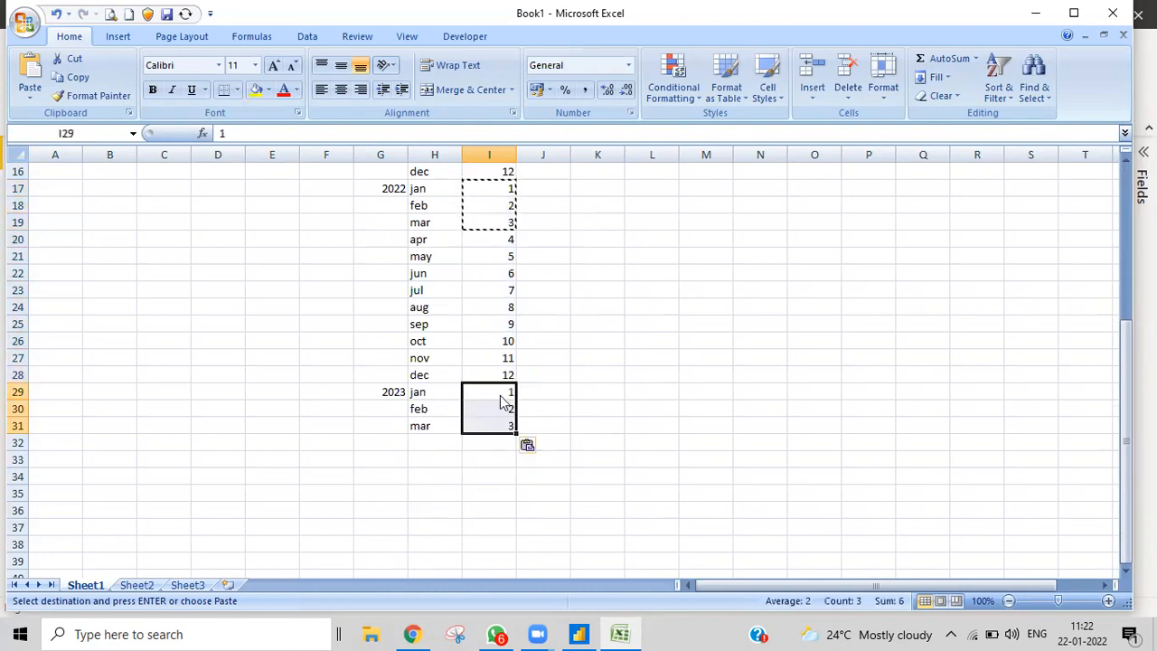
{"action": "scroll", "coordinate": [639, 395], "scroll_direction": "up", "scroll_amount": 5}
{"action": "left_click", "coordinate": [640, 352]}
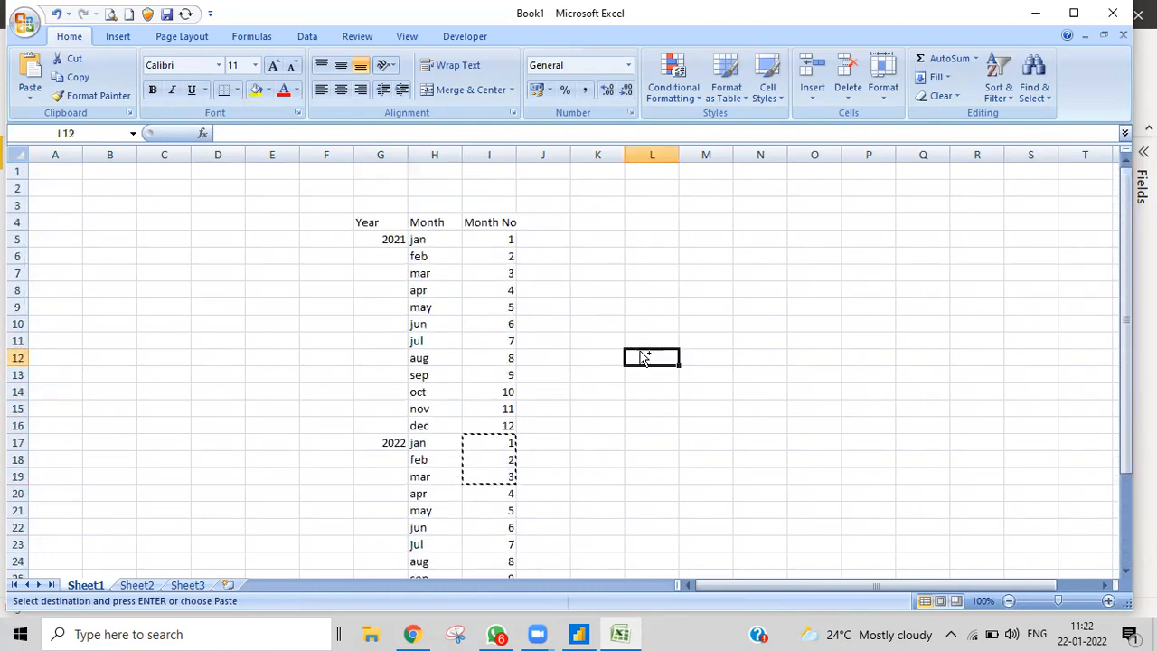
{"action": "key", "text": "Escape"}
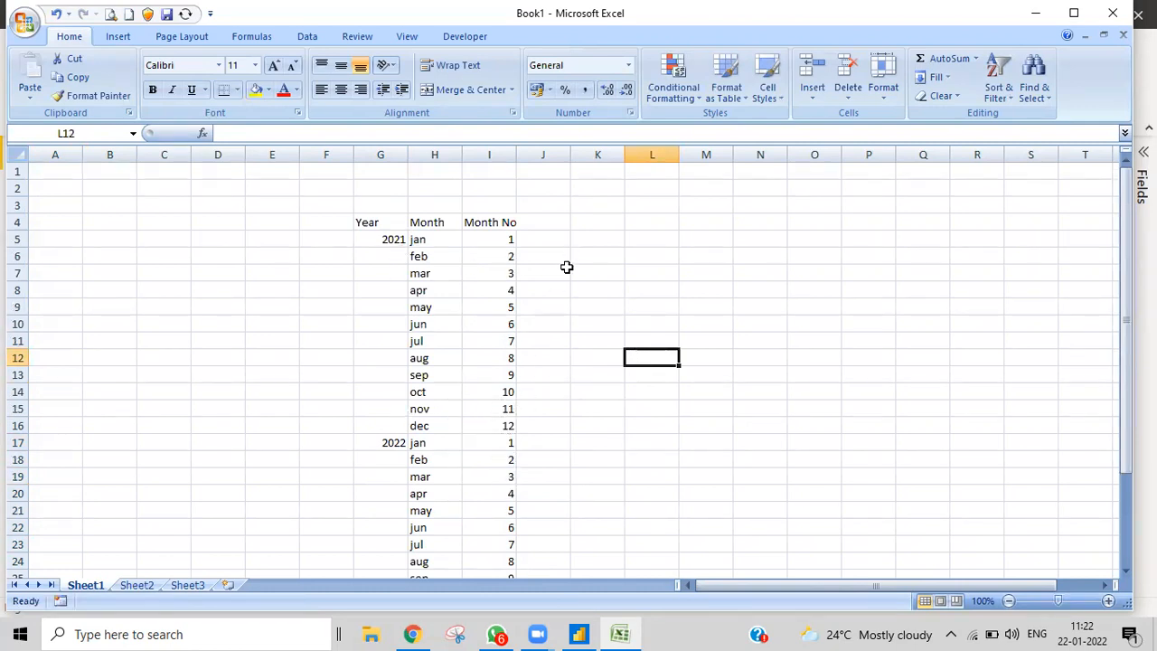
Add the heading Qtr No in cell J4.
{"action": "left_click", "coordinate": [534, 236]}
{"action": "left_click", "coordinate": [536, 220]}
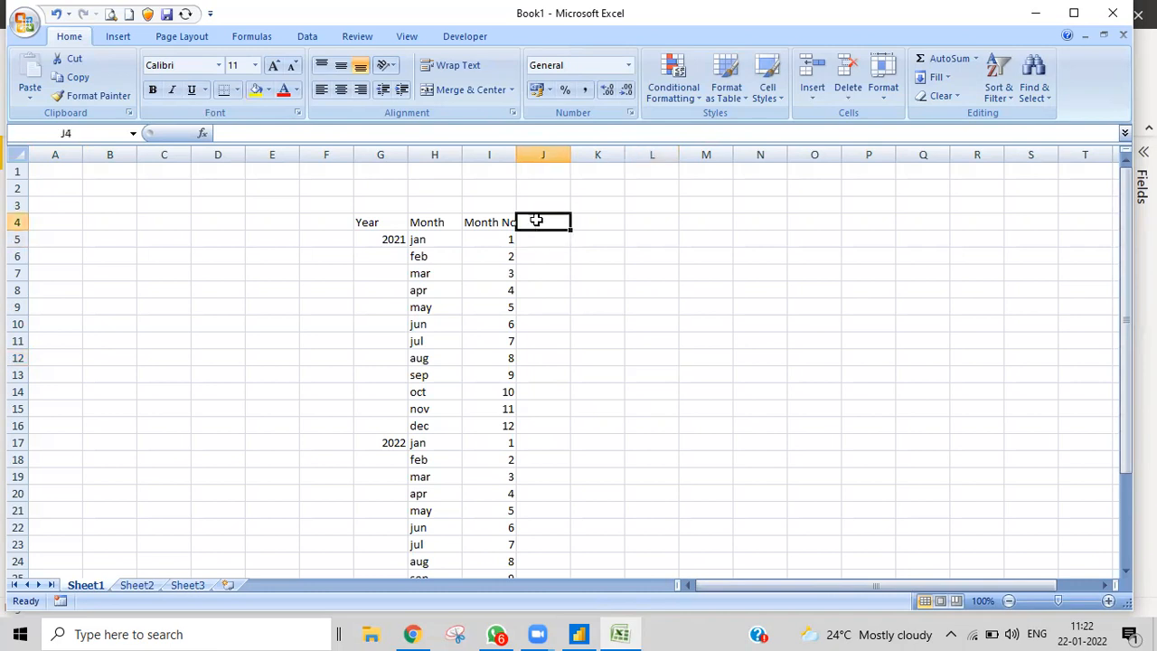
{"action": "type", "text": "Qtr No"}
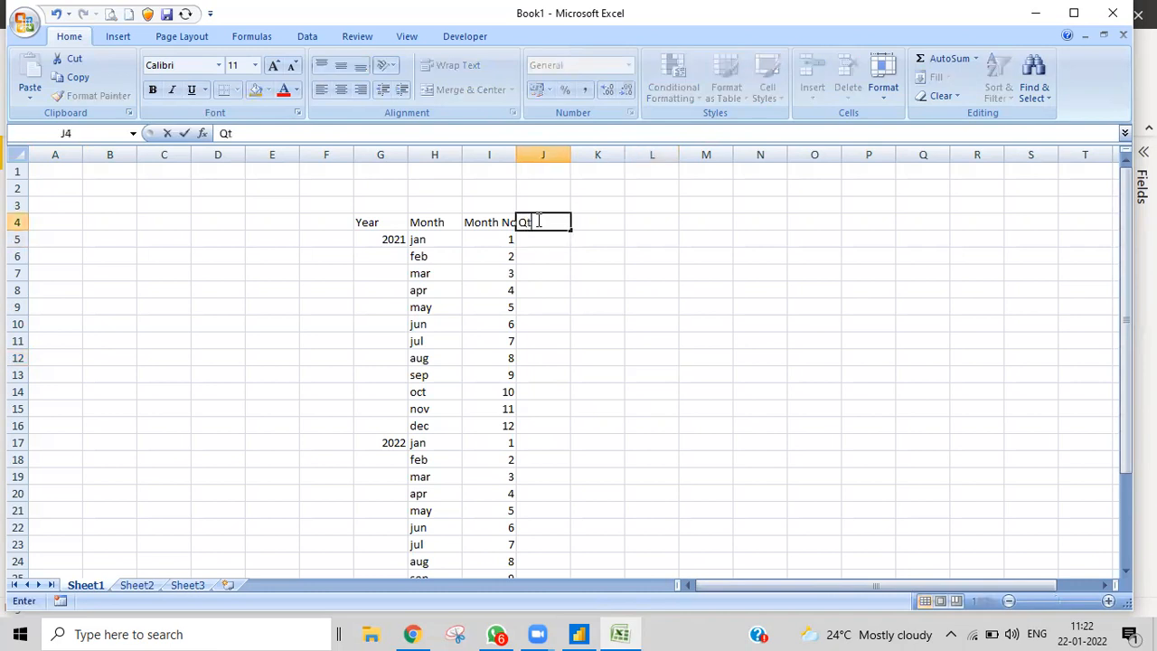
{"action": "left_click", "coordinate": [729, 310]}
Fill the 2021 quarter numbers with 1 for jan to mar and 2 for apr to jun.
{"action": "left_click", "coordinate": [536, 237]}
{"action": "double_click", "coordinate": [537, 237]}
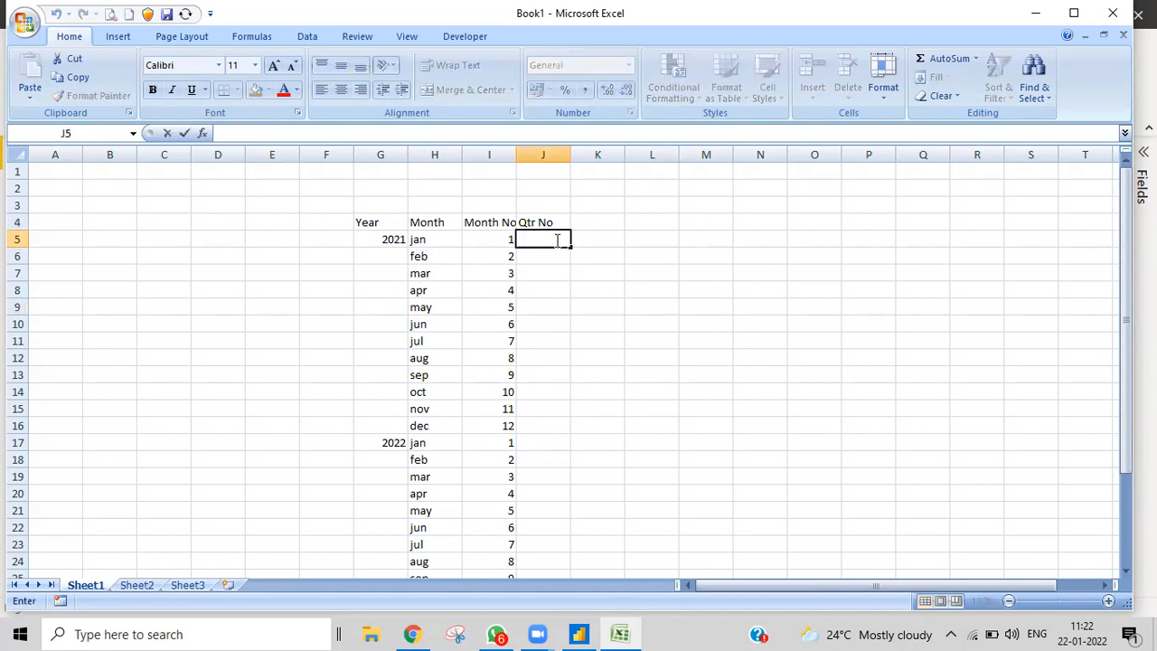
{"action": "type", "text": "1"}
{"action": "left_click_drag", "start_coordinate": [572, 246], "coordinate": [572, 285]}
{"action": "left_click", "coordinate": [573, 318]}
{"action": "left_click", "coordinate": [561, 296]}
{"action": "type", "text": "2"}
{"action": "left_click_drag", "start_coordinate": [571, 301], "coordinate": [571, 331]}
Fill the 2021 quarter numbers with 3 for jul to sep and 4 for oct to dec.
{"action": "left_click", "coordinate": [550, 342]}
{"action": "type", "text": "3"}
{"action": "left_click_drag", "start_coordinate": [571, 349], "coordinate": [572, 378]}
{"action": "left_click", "coordinate": [539, 392]}
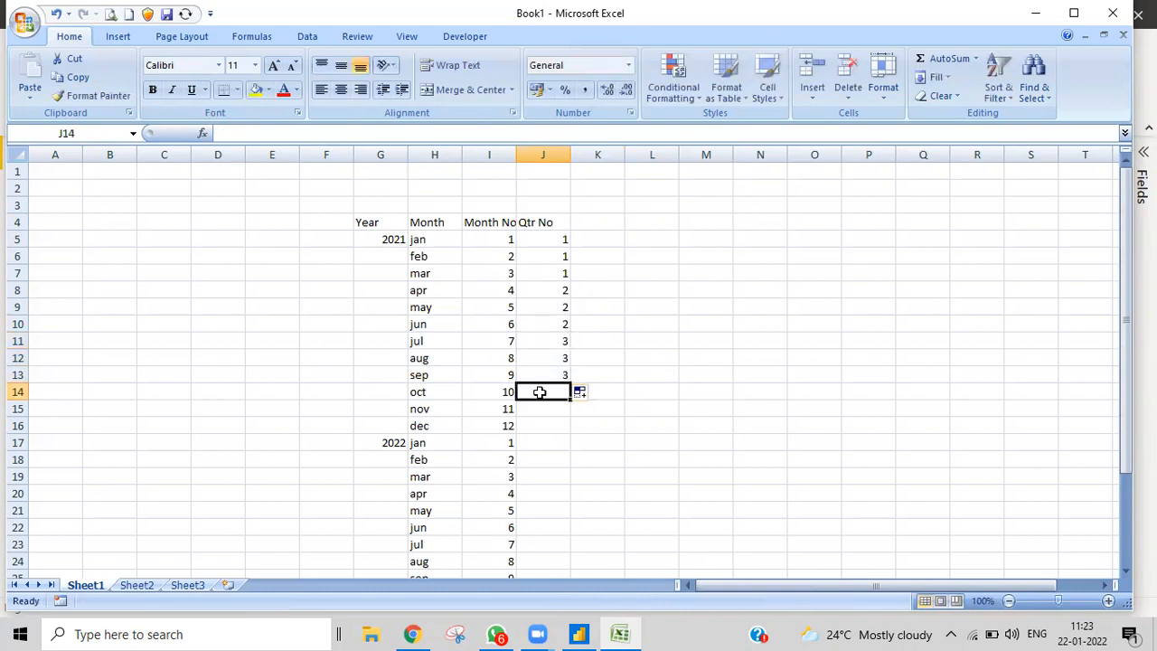
{"action": "type", "text": "4"}
{"action": "left_click_drag", "start_coordinate": [572, 398], "coordinate": [566, 431]}
{"action": "left_click", "coordinate": [605, 424]}
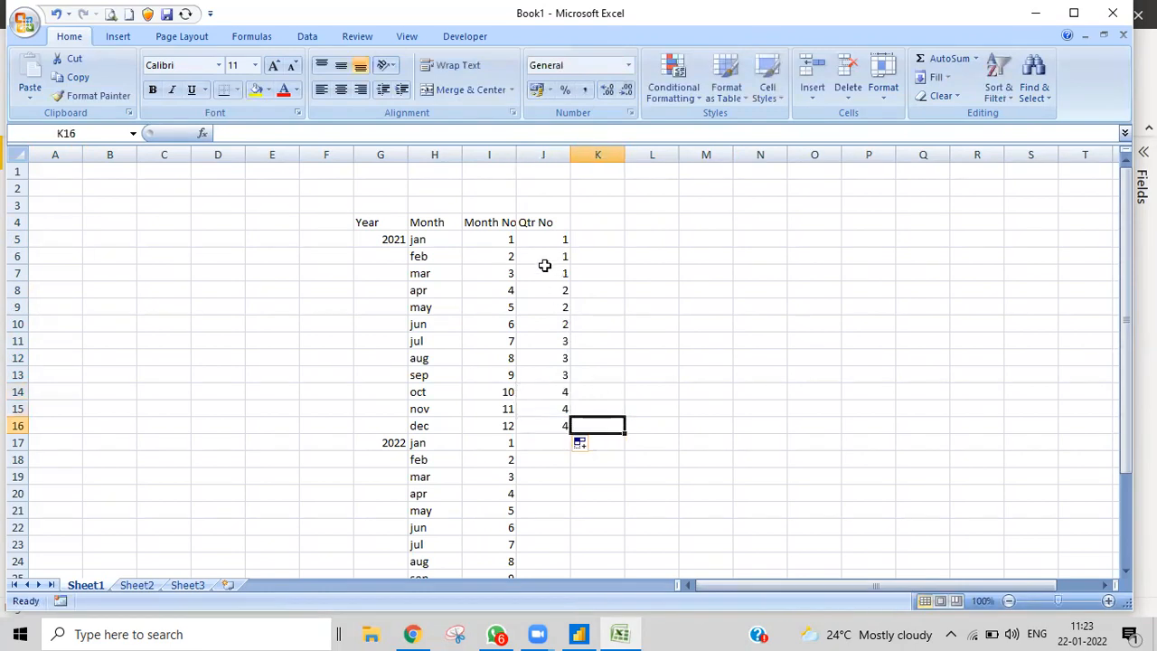
Copy the twelve 2021 quarter numbers to the 2022 months, starting at cell J17.
{"action": "left_click_drag", "start_coordinate": [540, 239], "coordinate": [550, 418]}
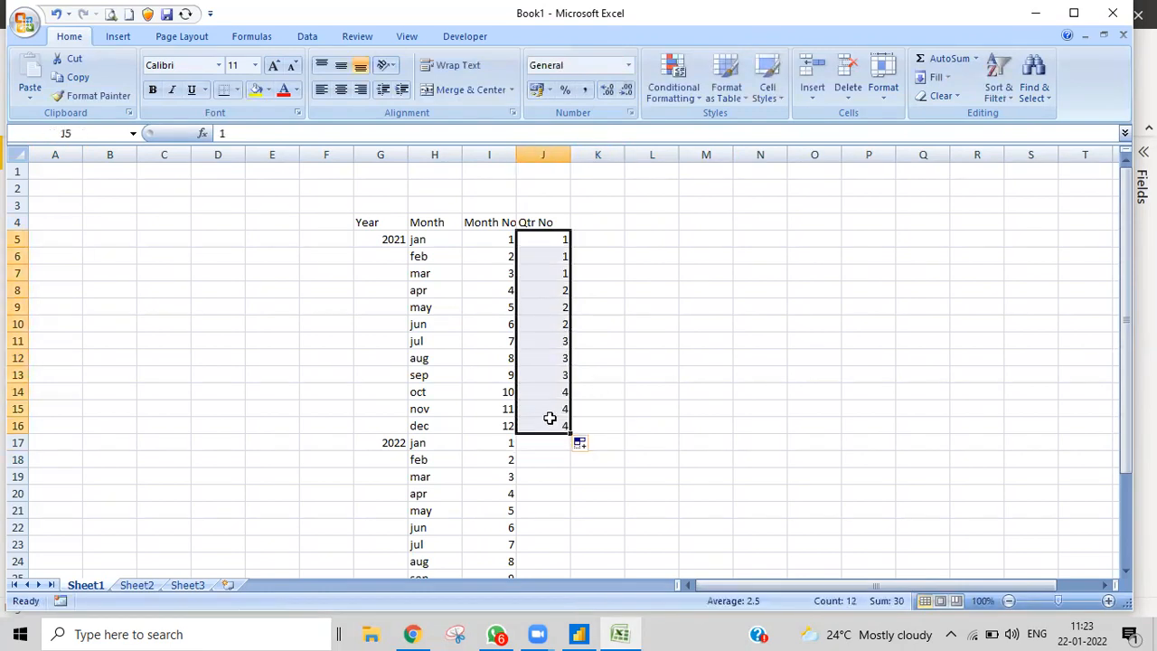
{"action": "key", "text": "ctrl+c"}
{"action": "scroll", "coordinate": [568, 496], "scroll_direction": "down", "scroll_amount": 3}
{"action": "left_click", "coordinate": [533, 291]}
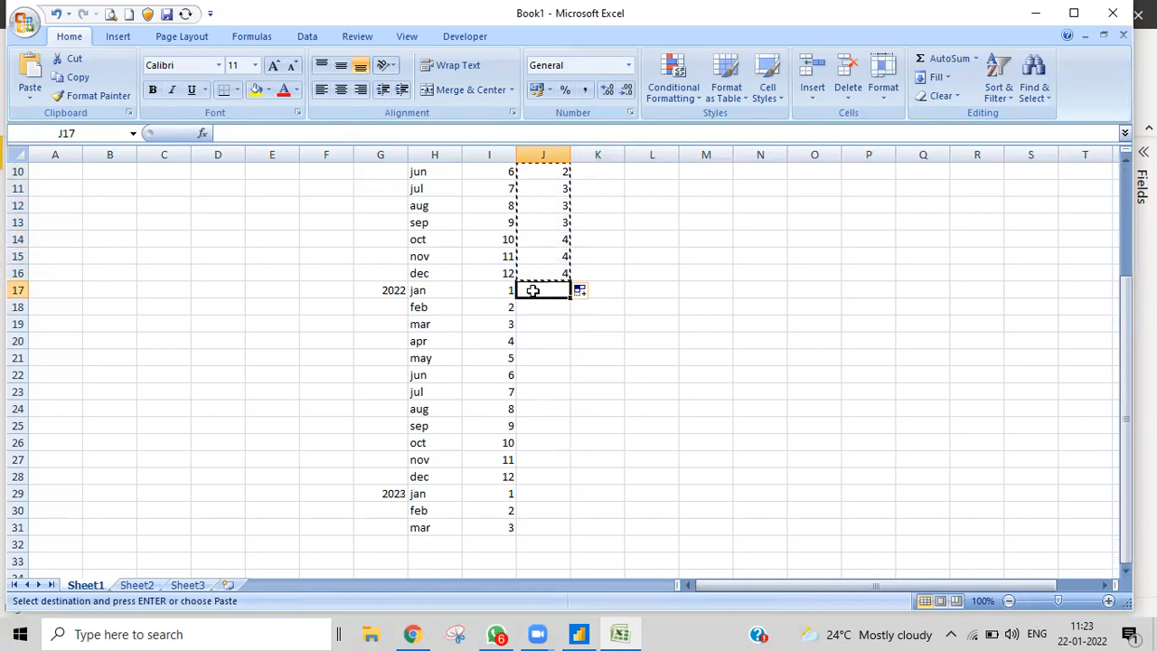
{"action": "key", "text": "ctrl+v"}
Copy the three quarter 1 values to the 2023 jan to mar rows and clear the copy selection.
{"action": "left_click_drag", "start_coordinate": [545, 289], "coordinate": [548, 319]}
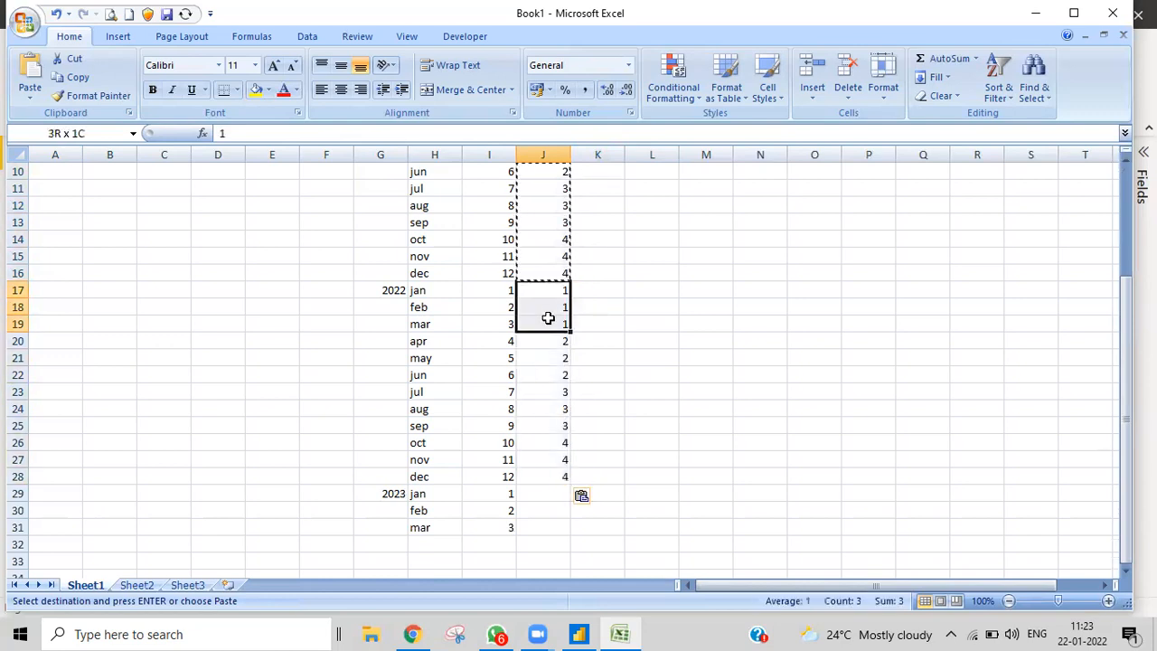
{"action": "key", "text": "ctrl+c"}
{"action": "left_click", "coordinate": [545, 494]}
{"action": "key", "text": "ctrl+v"}
{"action": "left_click", "coordinate": [777, 525]}
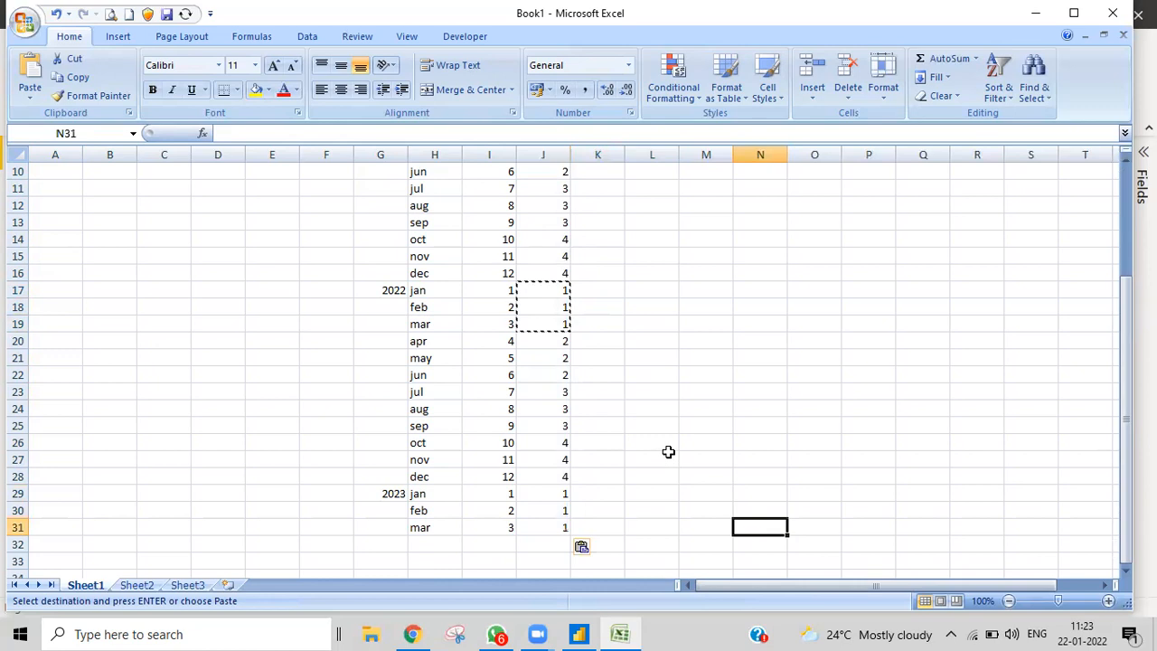
{"action": "key", "text": "Escape"}
Fill cells L8 to L19 with the month number series 1 to 12, starting from 01 and 02.
{"action": "scroll", "coordinate": [668, 451], "scroll_direction": "up", "scroll_amount": 3}
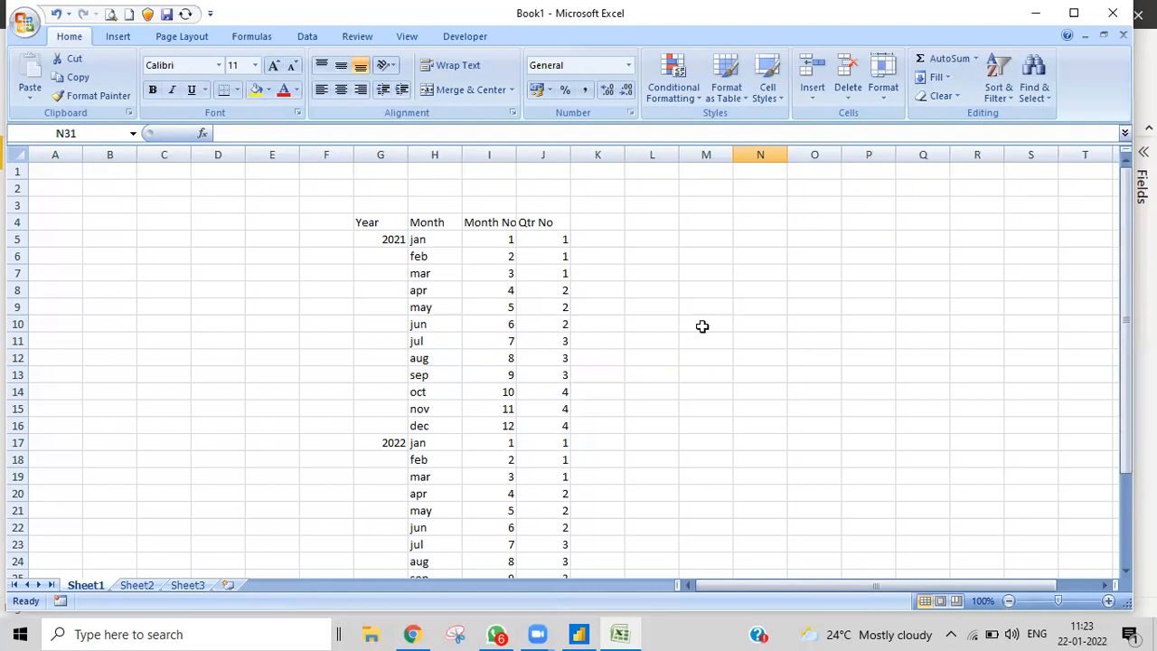
{"action": "double_click", "coordinate": [650, 290]}
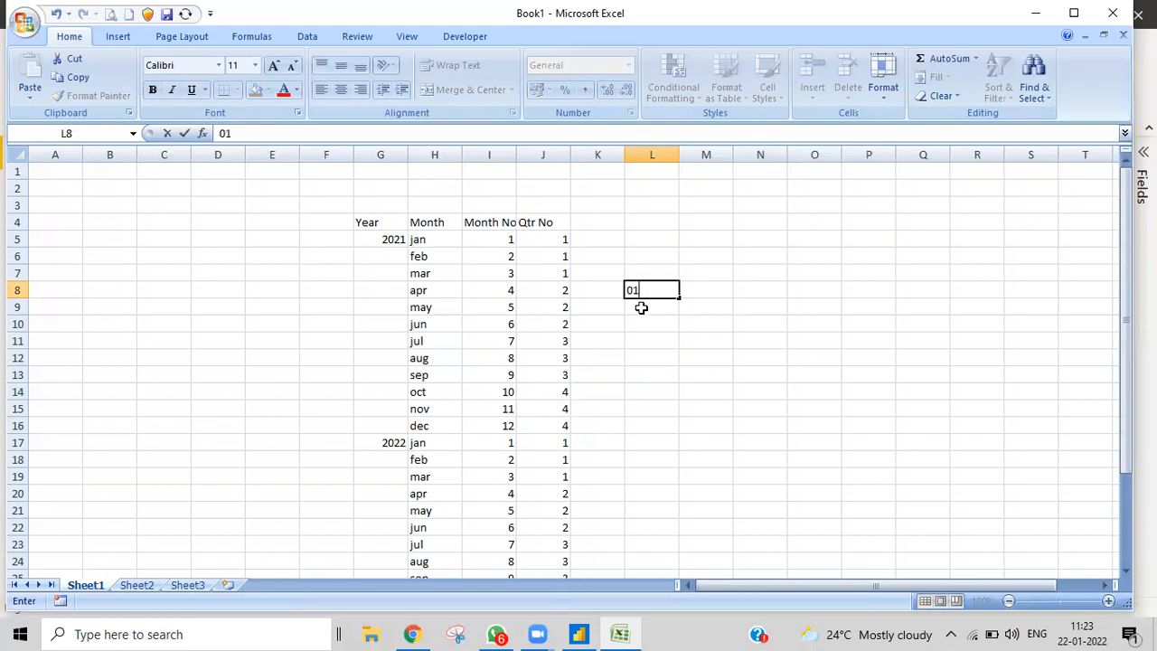
{"action": "left_click", "coordinate": [641, 307]}
{"action": "type", "text": "02"}
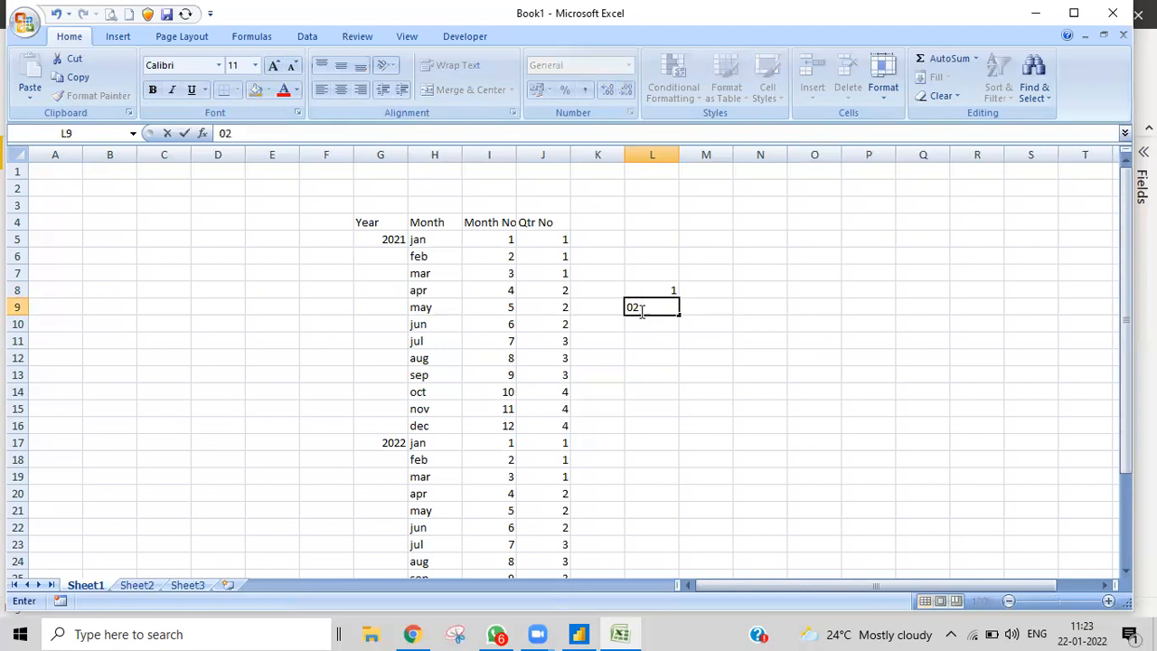
{"action": "key", "text": "Return"}
{"action": "left_click_drag", "start_coordinate": [646, 291], "coordinate": [679, 488]}
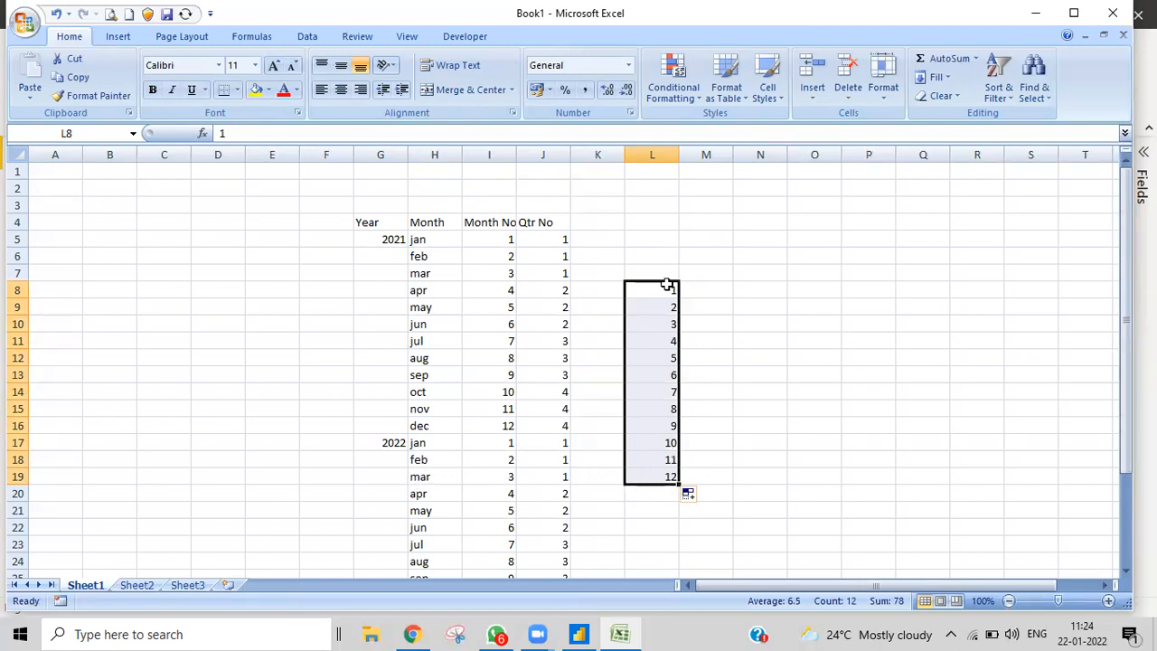
Enter the header "f month No" in cell L4 and widen column L to fit it.
{"action": "double_click", "coordinate": [663, 222]}
{"action": "type", "text": "f month No"}
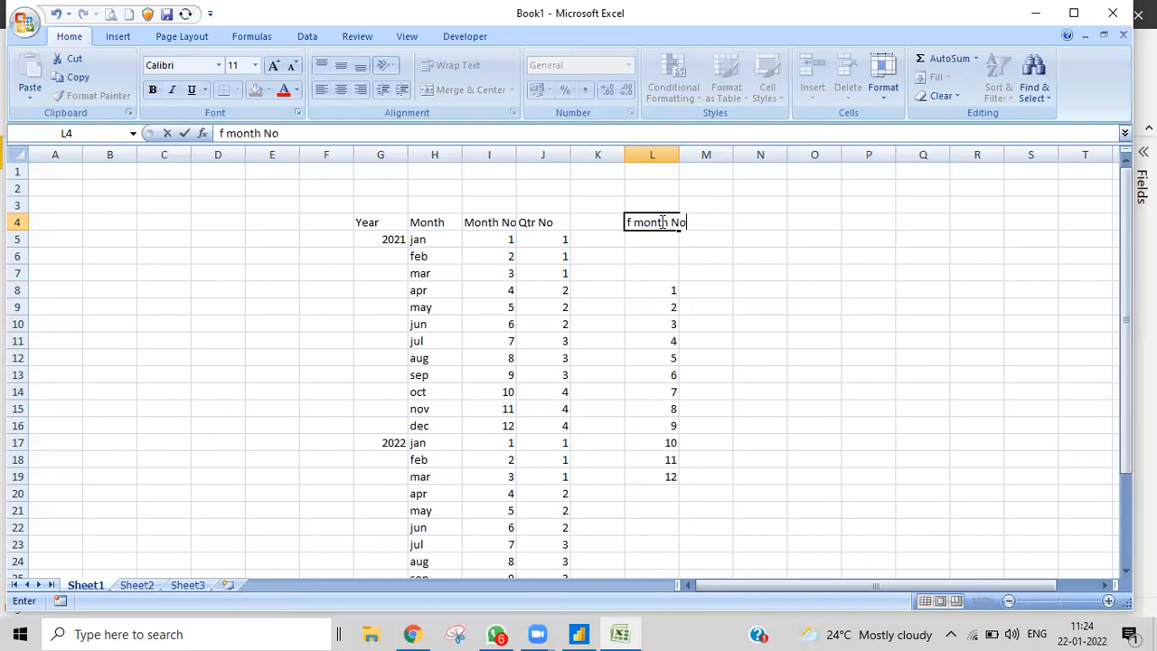
{"action": "left_click", "coordinate": [669, 156]}
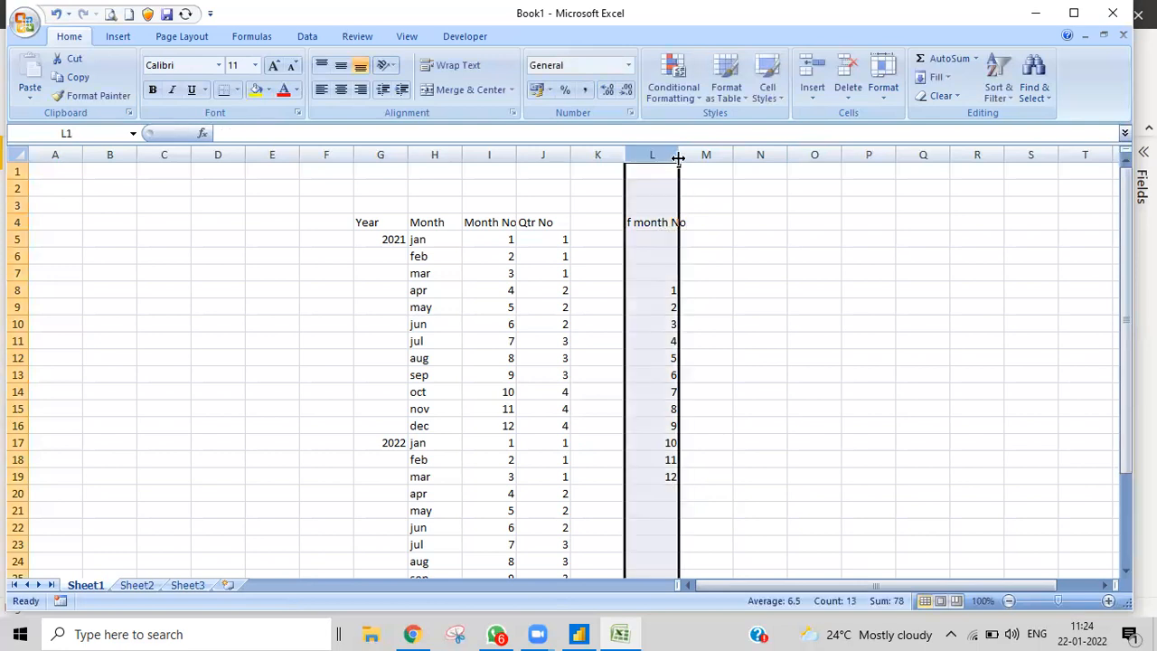
{"action": "left_click_drag", "start_coordinate": [679, 157], "coordinate": [706, 157]}
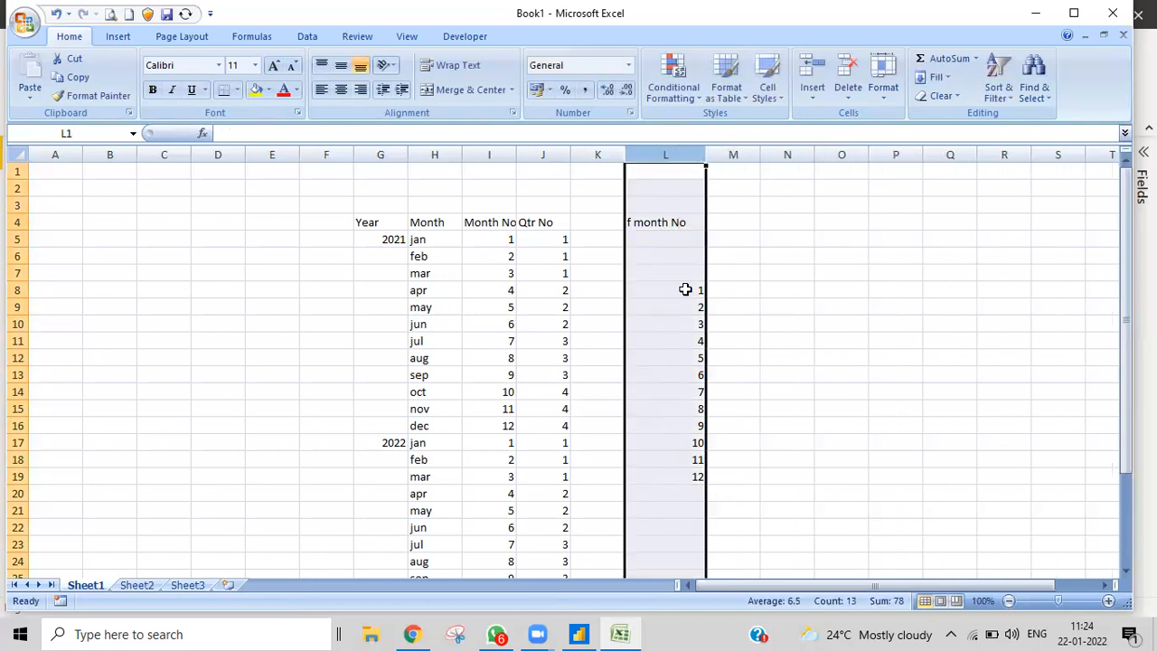
Change the header in cell L4 to "Fiscal month No".
{"action": "double_click", "coordinate": [633, 222]}
{"action": "key", "text": "BackSpace"}
{"action": "key", "text": "BackSpace"}
{"action": "type", "text": "F"}
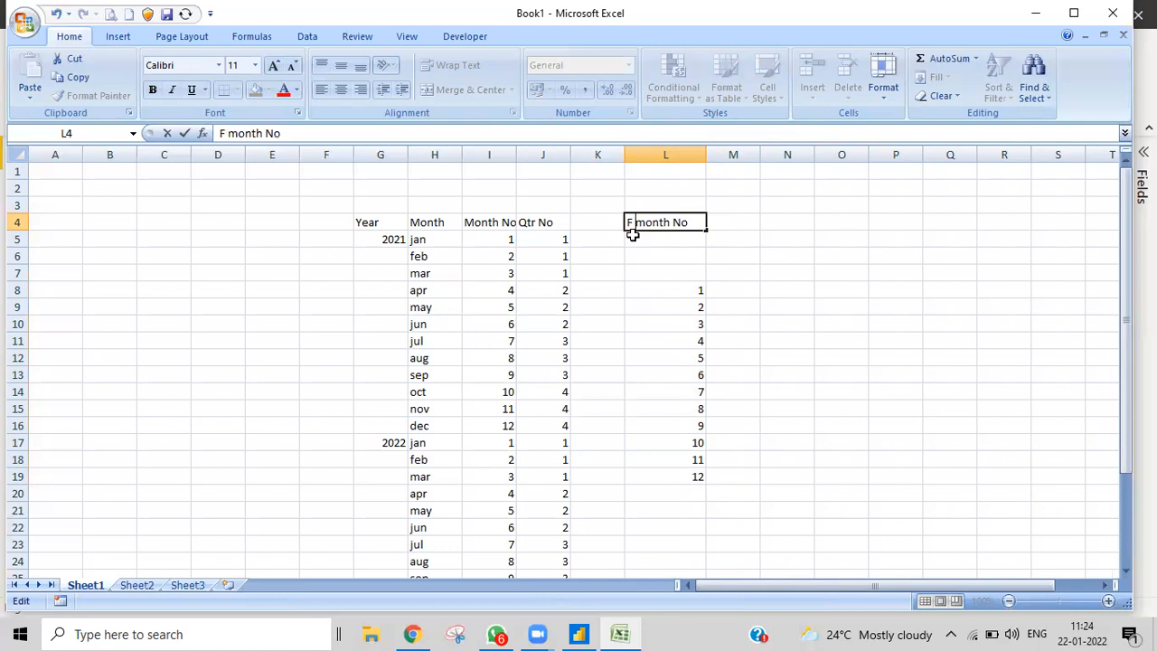
{"action": "key", "text": "BackSpace"}
{"action": "type", "text": "iscak"}
{"action": "key", "text": "BackSpace"}
{"action": "type", "text": "l"}
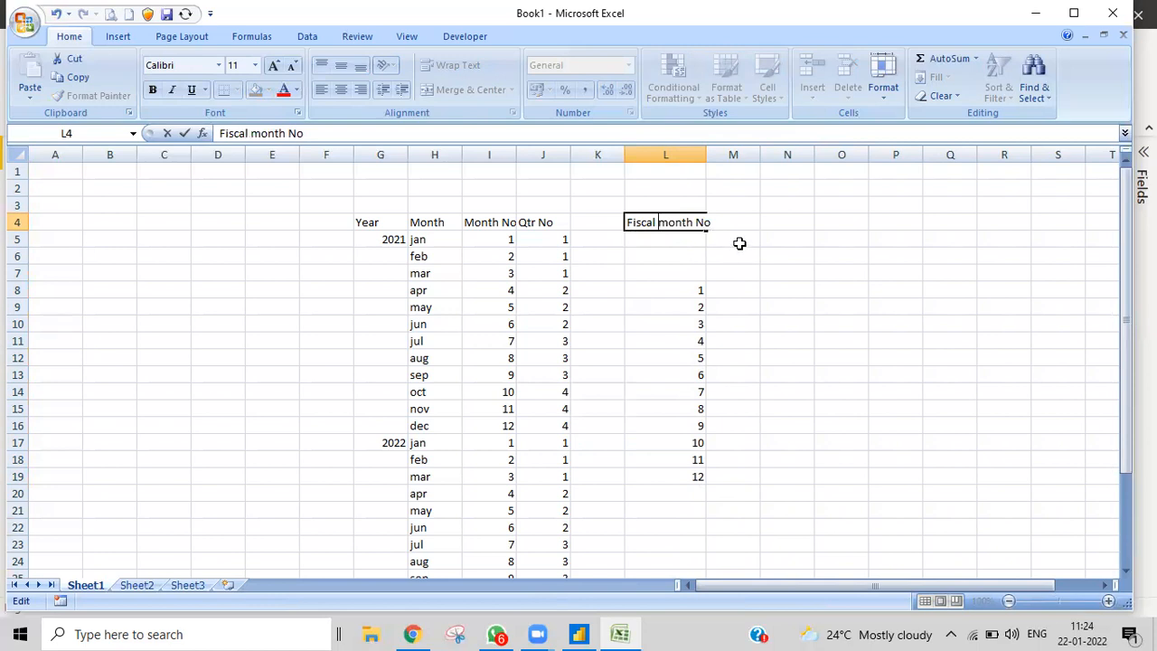
{"action": "left_click", "coordinate": [740, 242]}
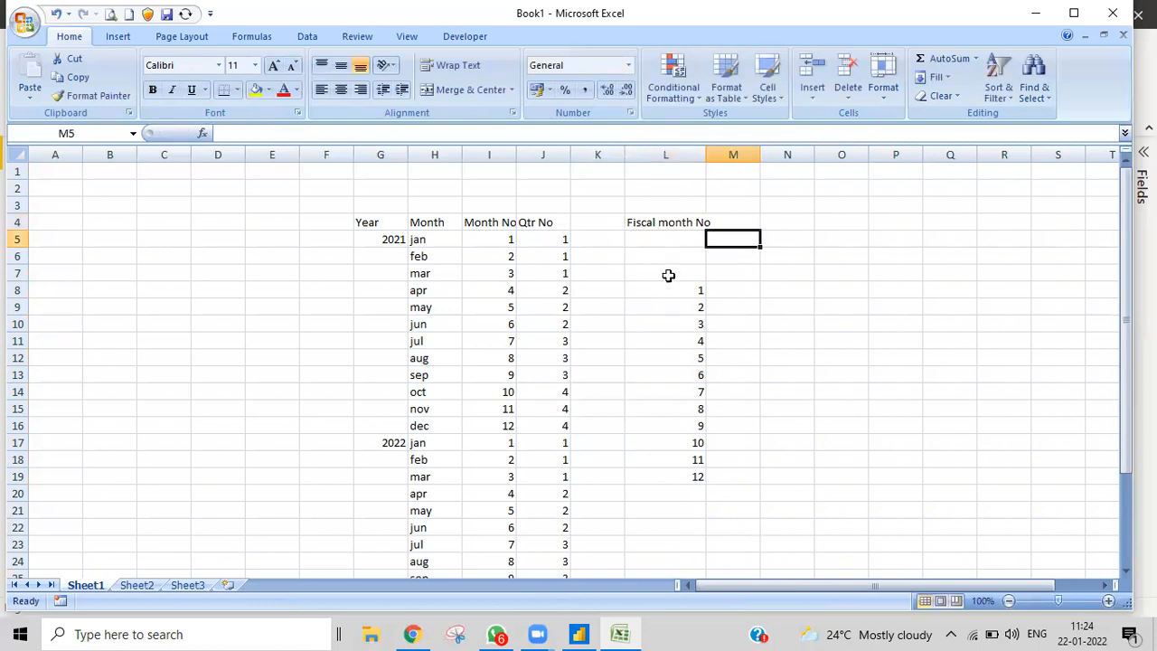
Copy the fiscal month numbers 10, 11 and 12 to the 2021 jan to mar rows, L5 to L7.
{"action": "left_click_drag", "start_coordinate": [684, 443], "coordinate": [678, 476]}
{"action": "key", "text": "ctrl+x"}
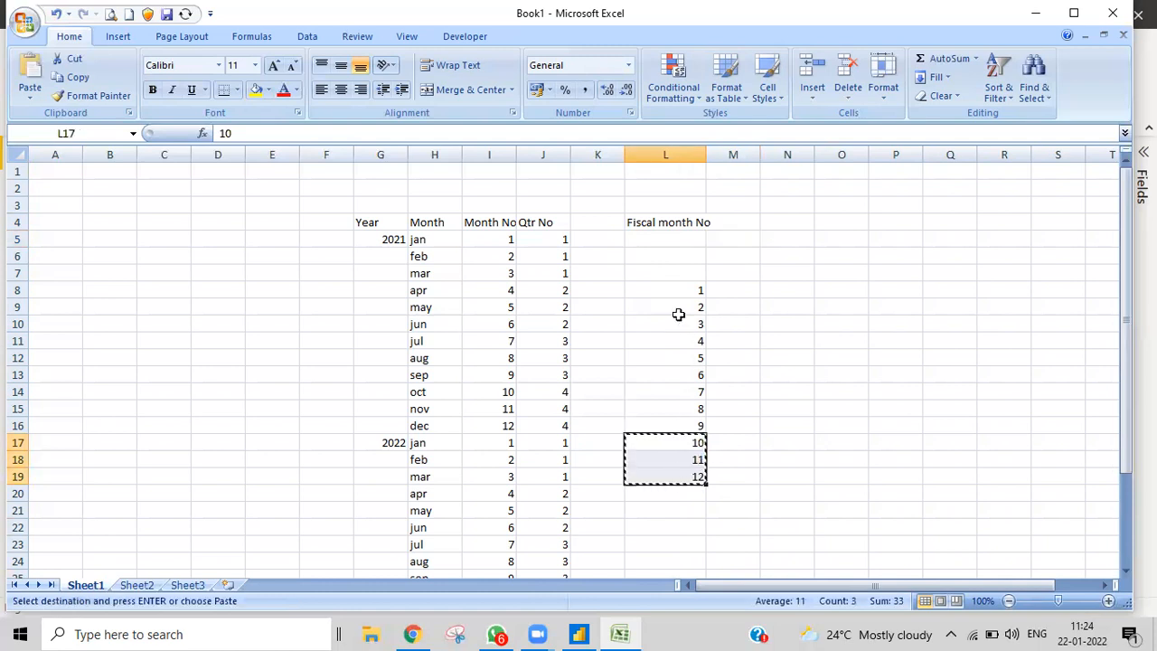
{"action": "left_click_drag", "start_coordinate": [651, 237], "coordinate": [653, 273]}
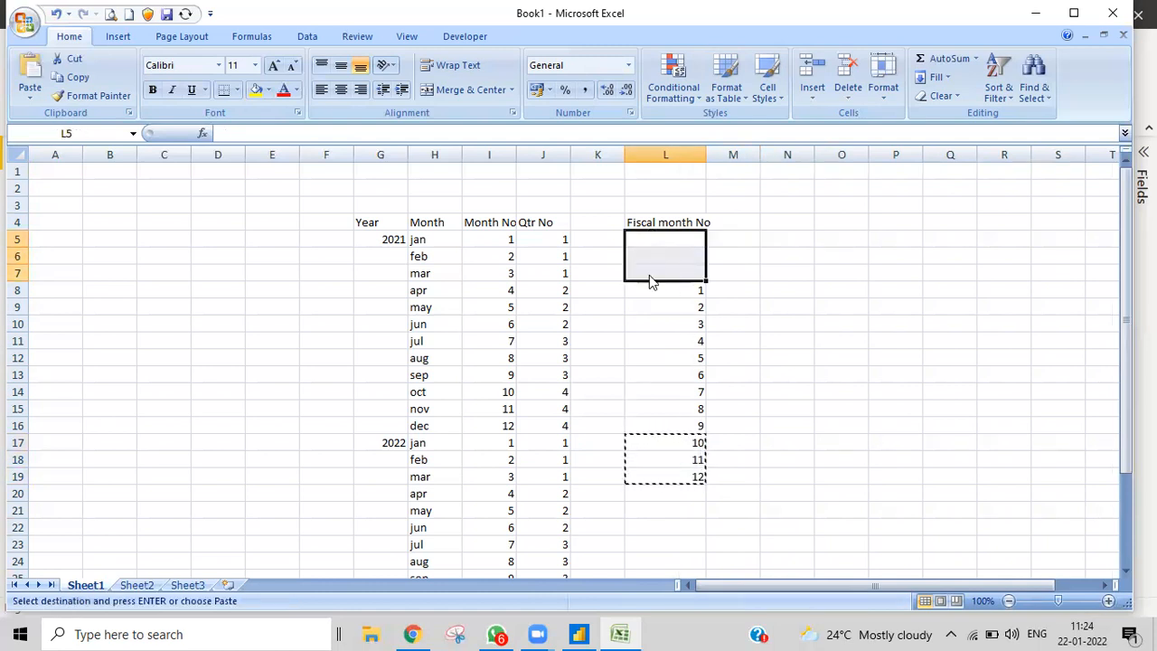
{"action": "key", "text": "ctrl+v"}
{"action": "left_click", "coordinate": [851, 377]}
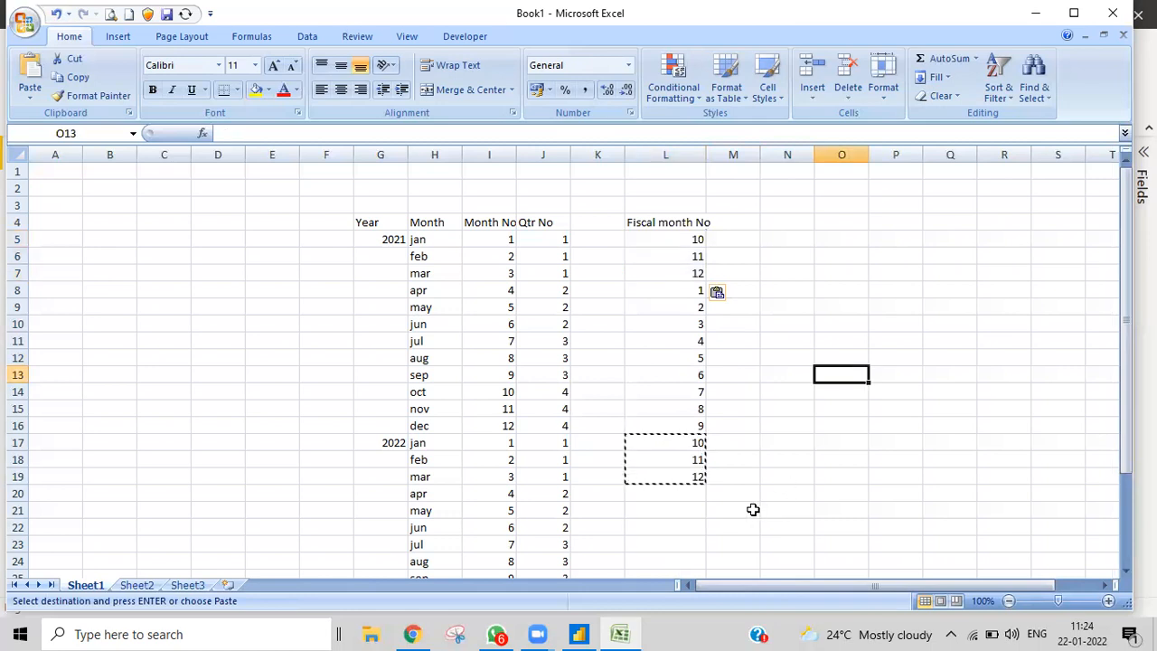
Copy the fiscal month numbers 1 to 12 to the rows from apr 2022, starting at L20, and clear the copy selection.
{"action": "scroll", "coordinate": [769, 493], "scroll_direction": "down", "scroll_amount": 2}
{"action": "scroll", "coordinate": [715, 275], "scroll_direction": "up", "scroll_amount": 1}
{"action": "left_click_drag", "start_coordinate": [669, 240], "coordinate": [667, 420]}
{"action": "key", "text": "ctrl+c"}
{"action": "left_click", "coordinate": [678, 451]}
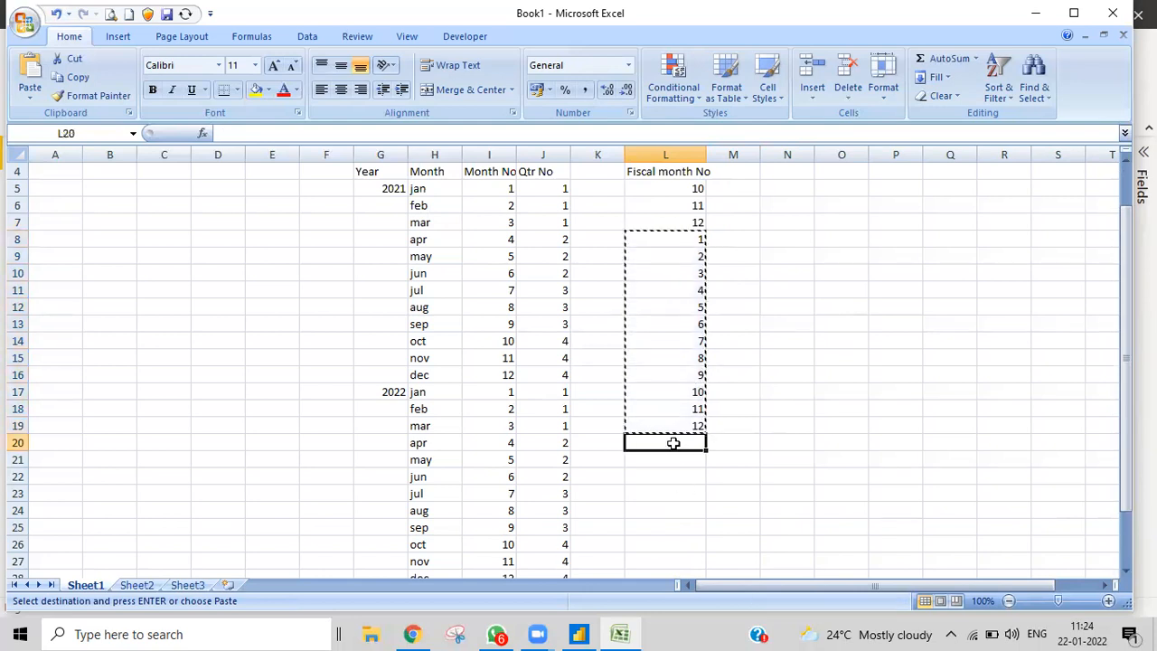
{"action": "key", "text": "ctrl+v"}
{"action": "scroll", "coordinate": [838, 423], "scroll_direction": "down", "scroll_amount": 5}
{"action": "scroll", "coordinate": [838, 423], "scroll_direction": "down", "scroll_amount": 4}
{"action": "scroll", "coordinate": [835, 417], "scroll_direction": "up", "scroll_amount": 10}
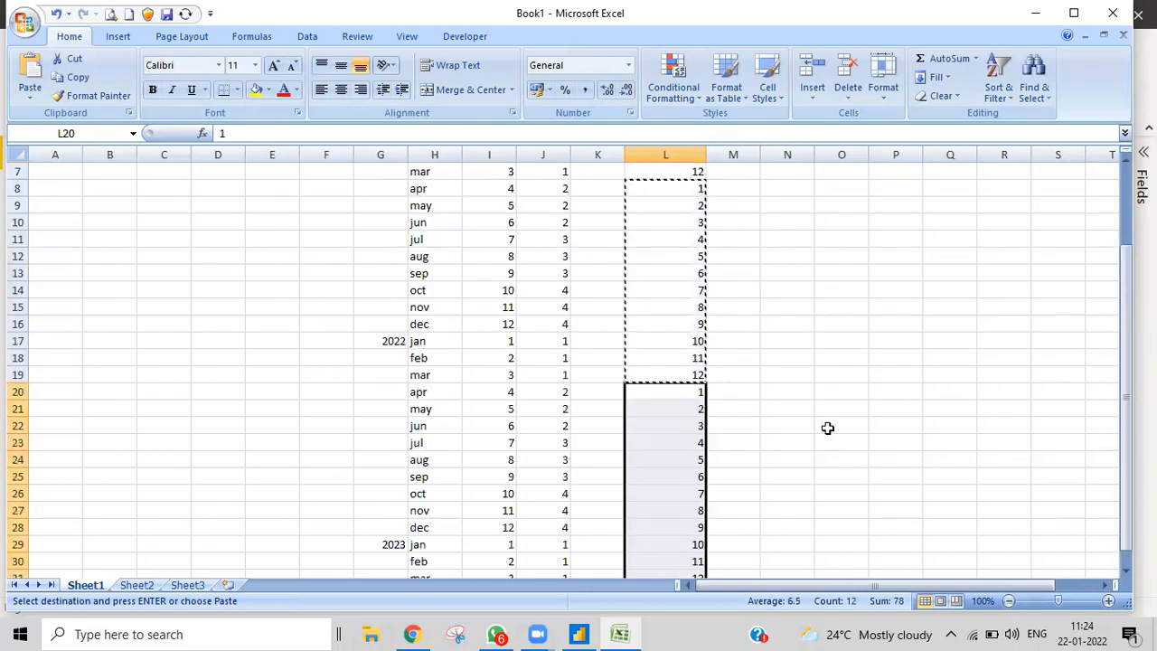
{"action": "left_click", "coordinate": [822, 376]}
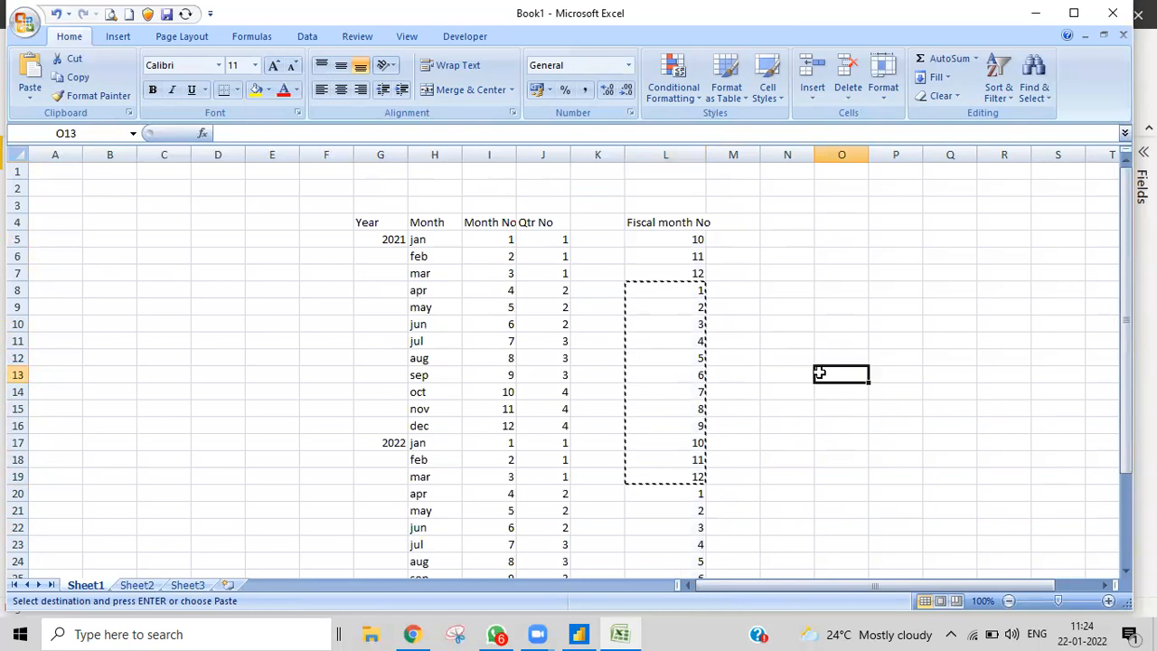
{"action": "key", "text": "Escape"}
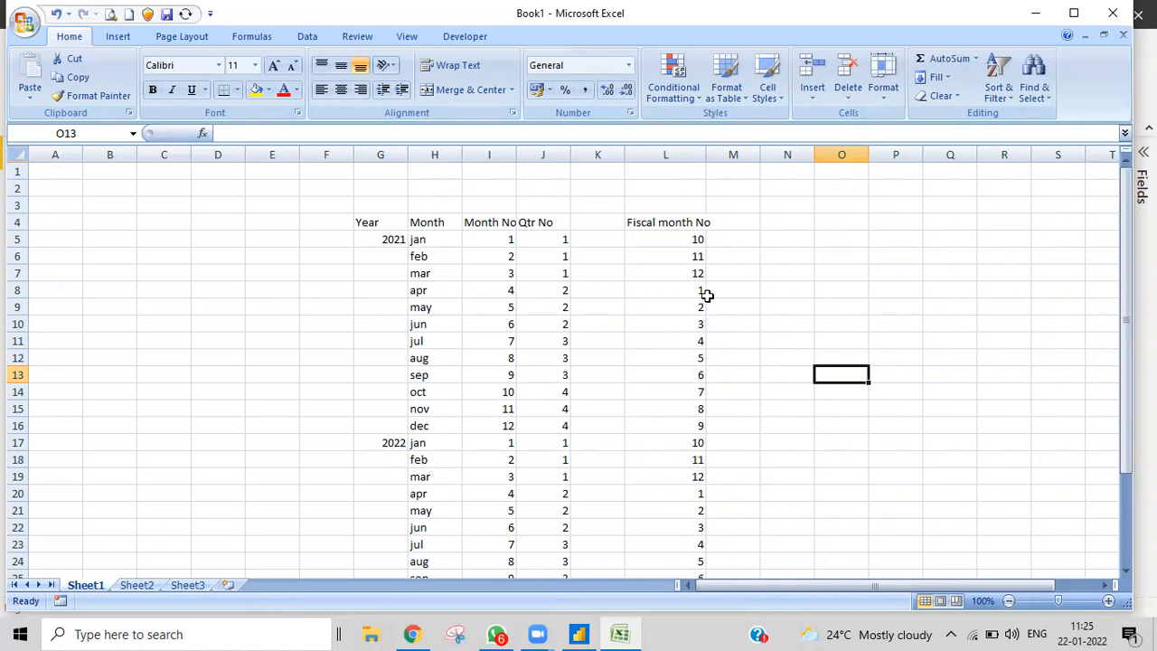
Enter the header "F Qtr No" in cell M4 and widen columns L and M.
{"action": "left_click", "coordinate": [736, 290]}
{"action": "left_click", "coordinate": [738, 220]}
{"action": "type", "text": "qtr No"}
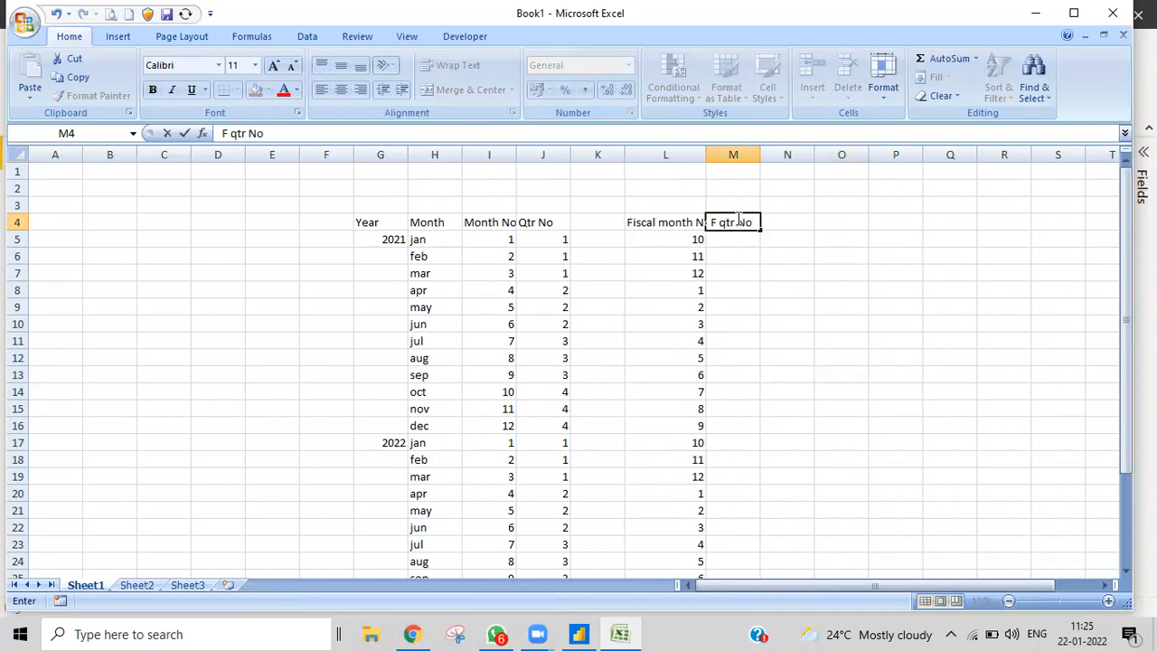
{"action": "key", "text": "BackSpace"}
{"action": "type", "text": "Q"}
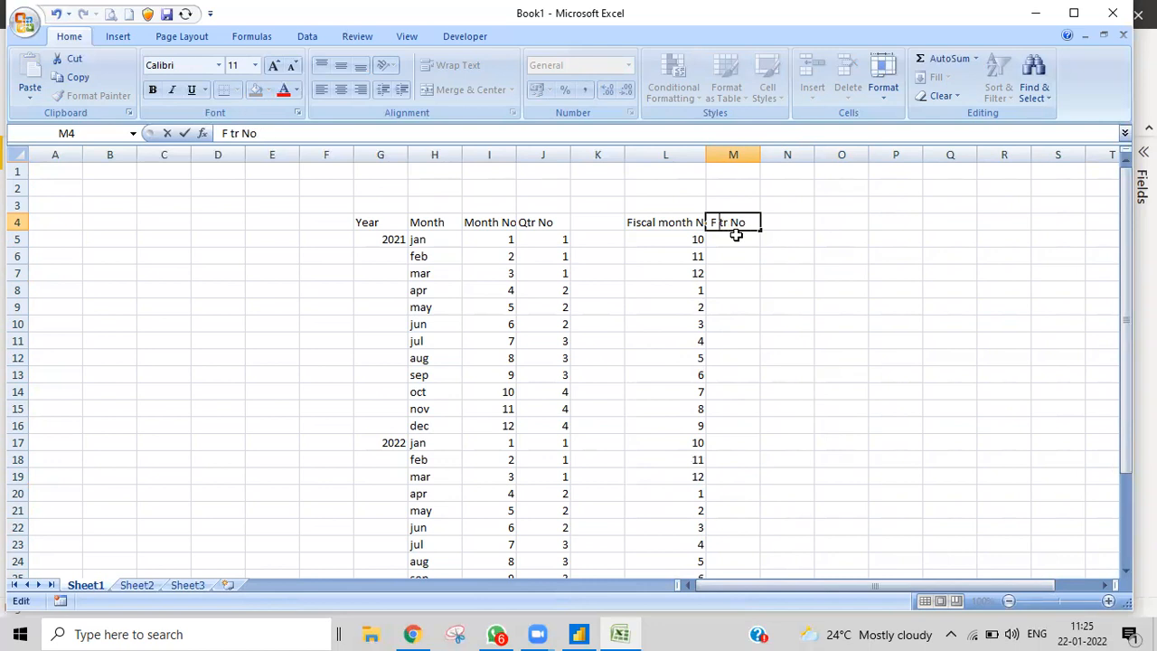
{"action": "left_click", "coordinate": [747, 291]}
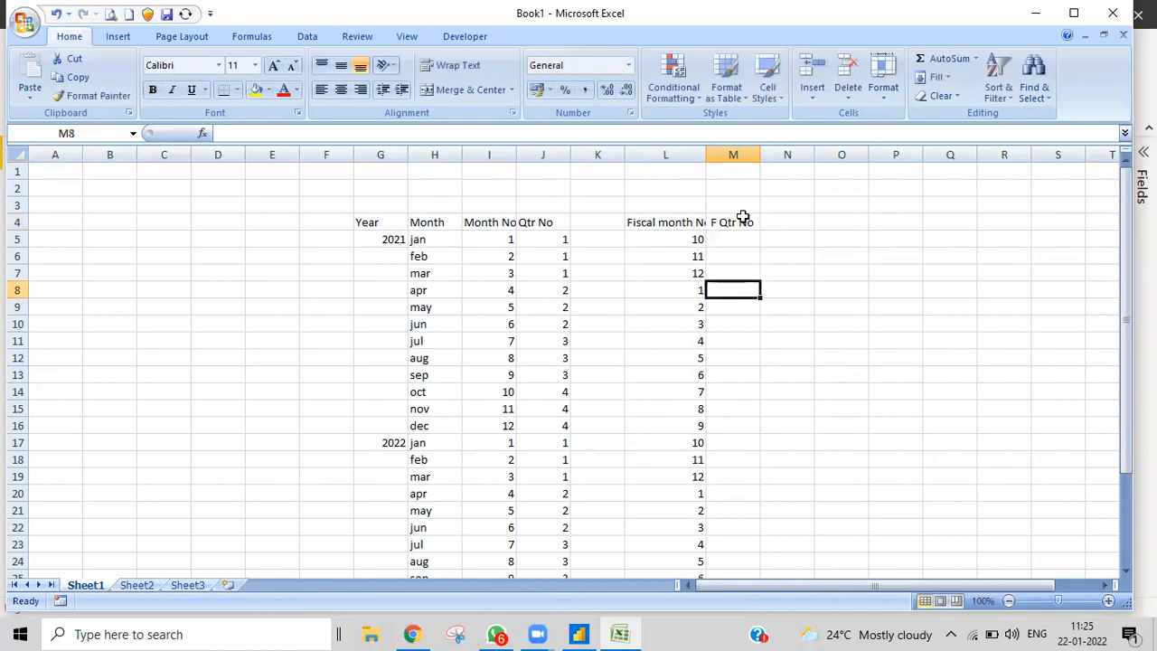
{"action": "left_click_drag", "start_coordinate": [707, 155], "coordinate": [786, 160]}
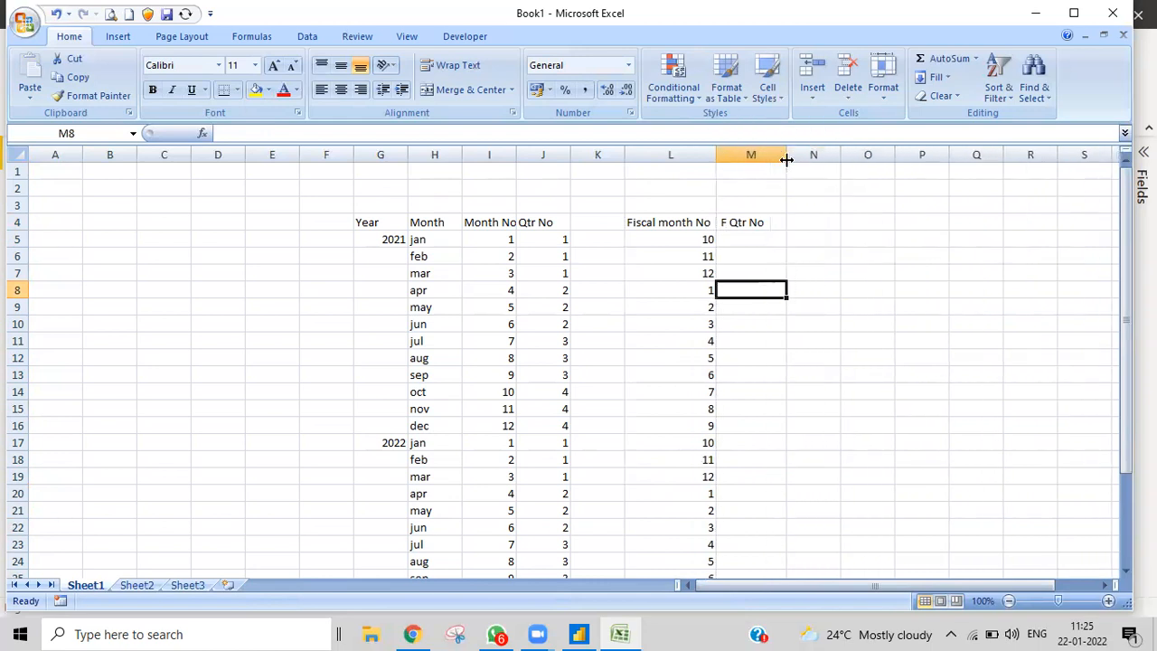
Copy the three quarter 1 values from J5 to J7 into the 2021 apr to jun rows, starting at M8.
{"action": "left_click_drag", "start_coordinate": [542, 240], "coordinate": [543, 269]}
{"action": "key", "text": "ctrl+c"}
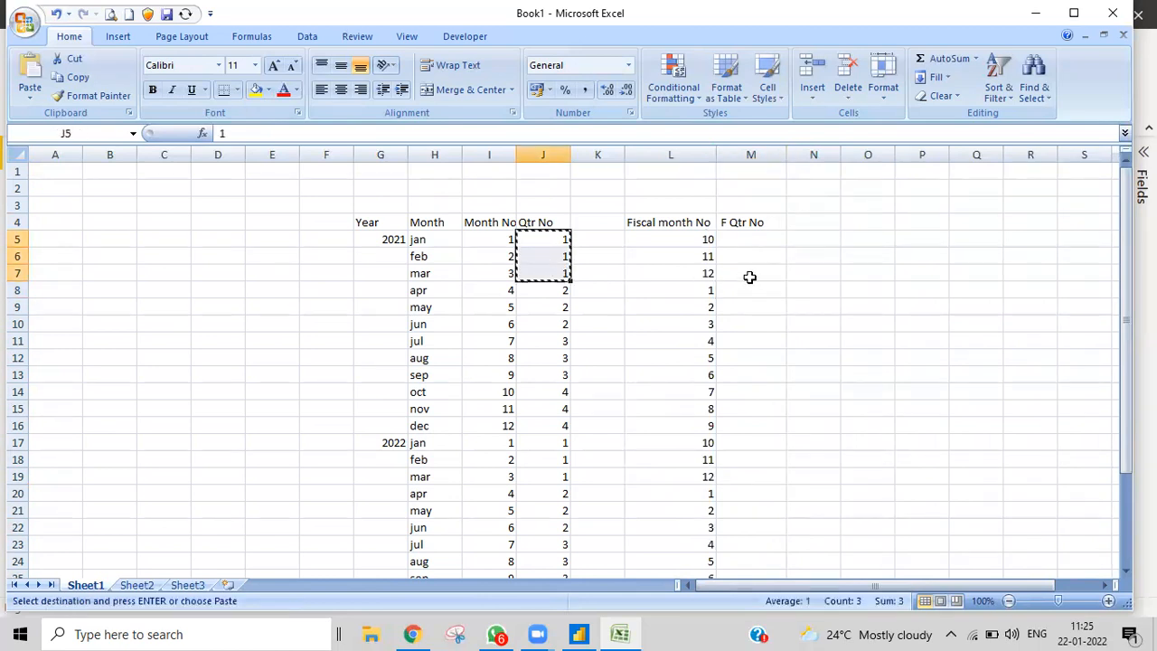
{"action": "left_click", "coordinate": [754, 287]}
{"action": "key", "text": "ctrl+v"}
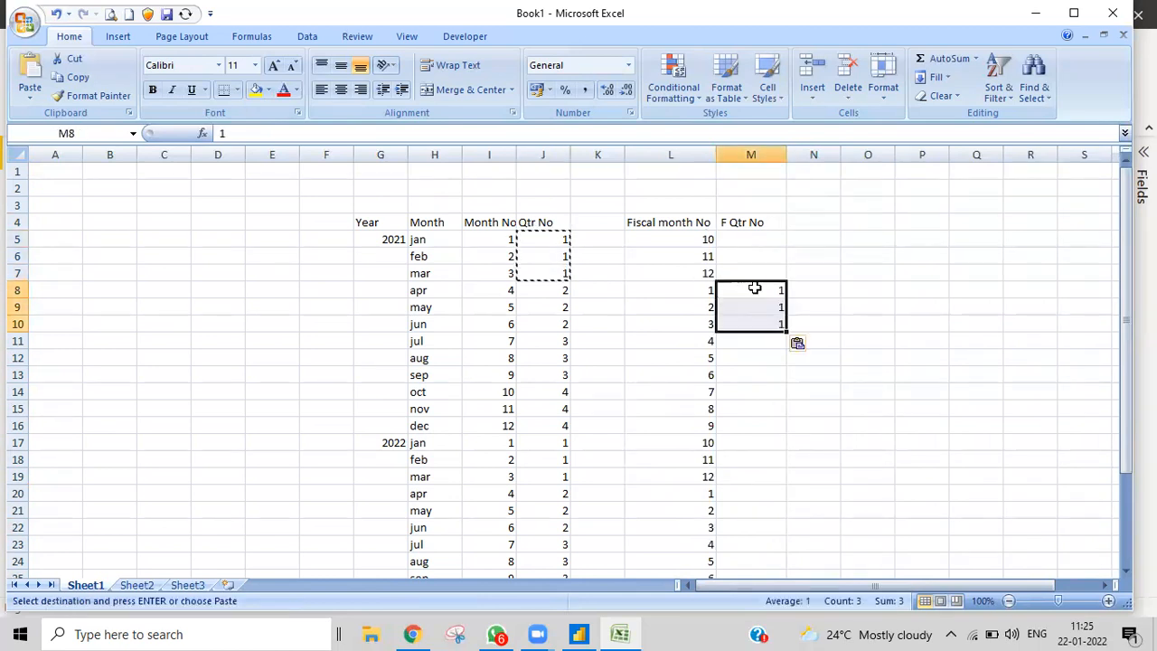
Copy the quarter numbers from J8 to J31 into the F Qtr No column, starting at M11.
{"action": "left_click_drag", "start_coordinate": [548, 289], "coordinate": [558, 555]}
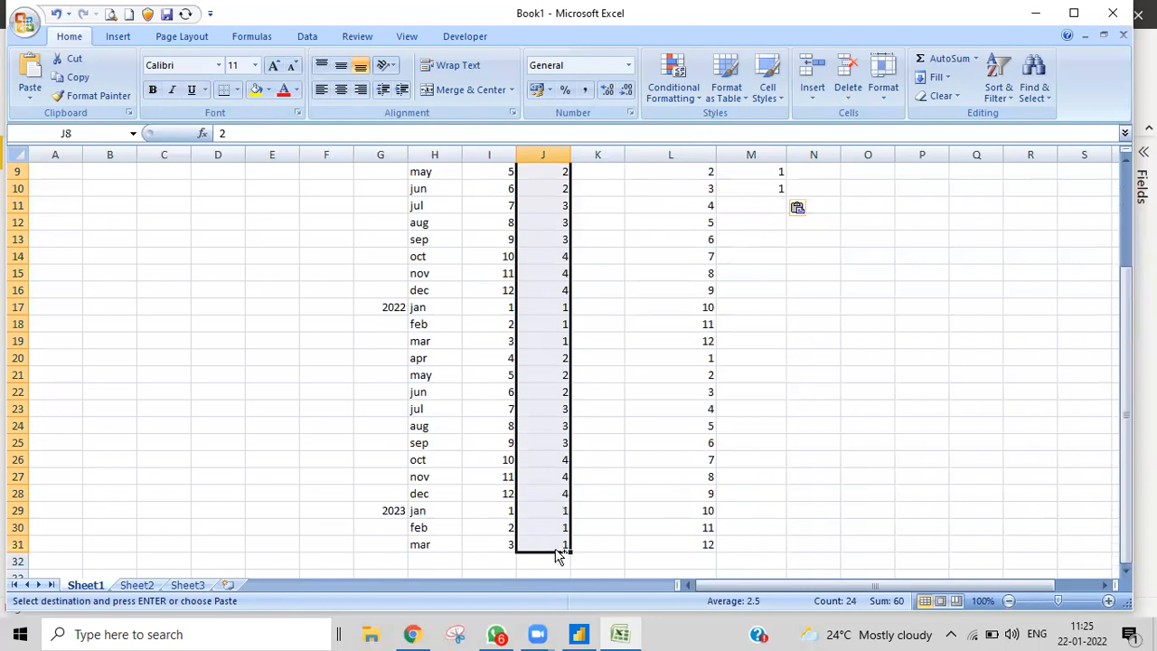
{"action": "left_click", "coordinate": [752, 211]}
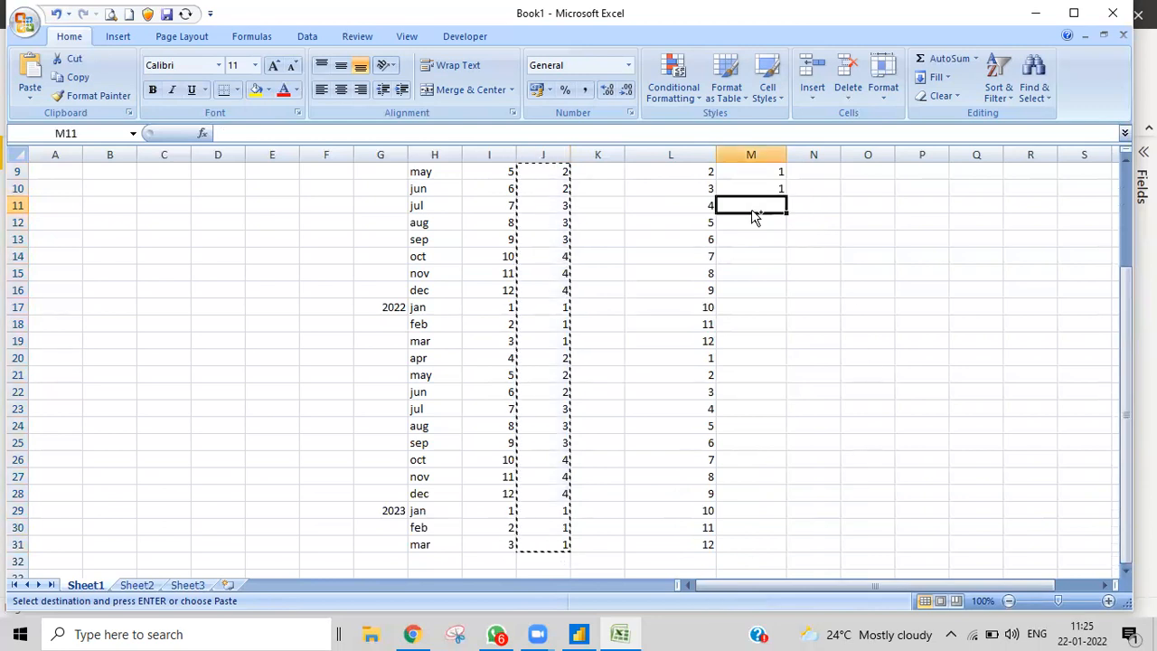
{"action": "key", "text": "Return"}
{"action": "scroll", "coordinate": [885, 396], "scroll_direction": "down", "scroll_amount": 4}
{"action": "left_click_drag", "start_coordinate": [723, 406], "coordinate": [720, 372]}
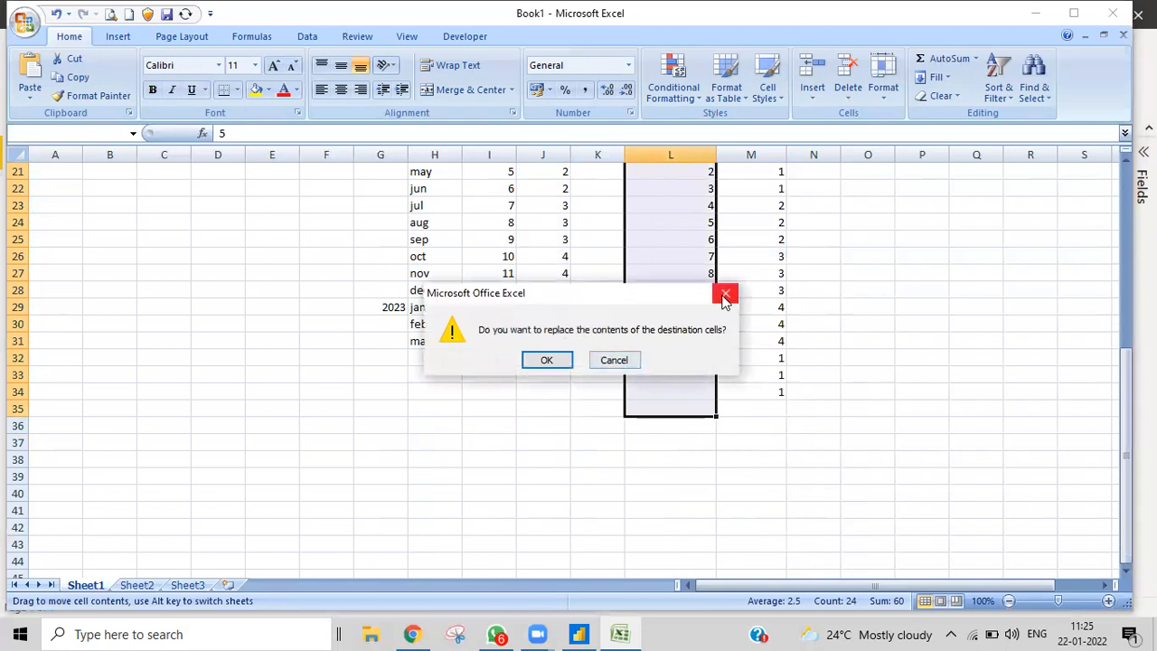
{"action": "left_click", "coordinate": [629, 362]}
{"action": "left_click", "coordinate": [787, 428]}
Delete the three surplus quarter values in M32 to M34, below the last calendar row.
{"action": "left_click_drag", "start_coordinate": [757, 356], "coordinate": [762, 388]}
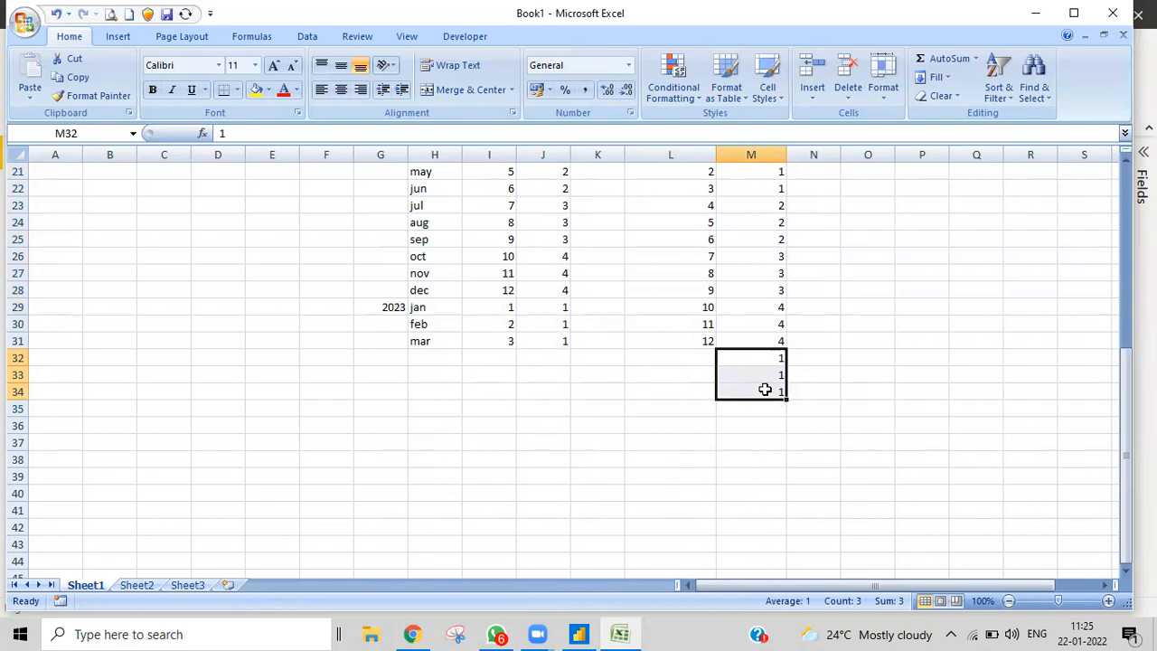
{"action": "key", "text": "ctrl+c"}
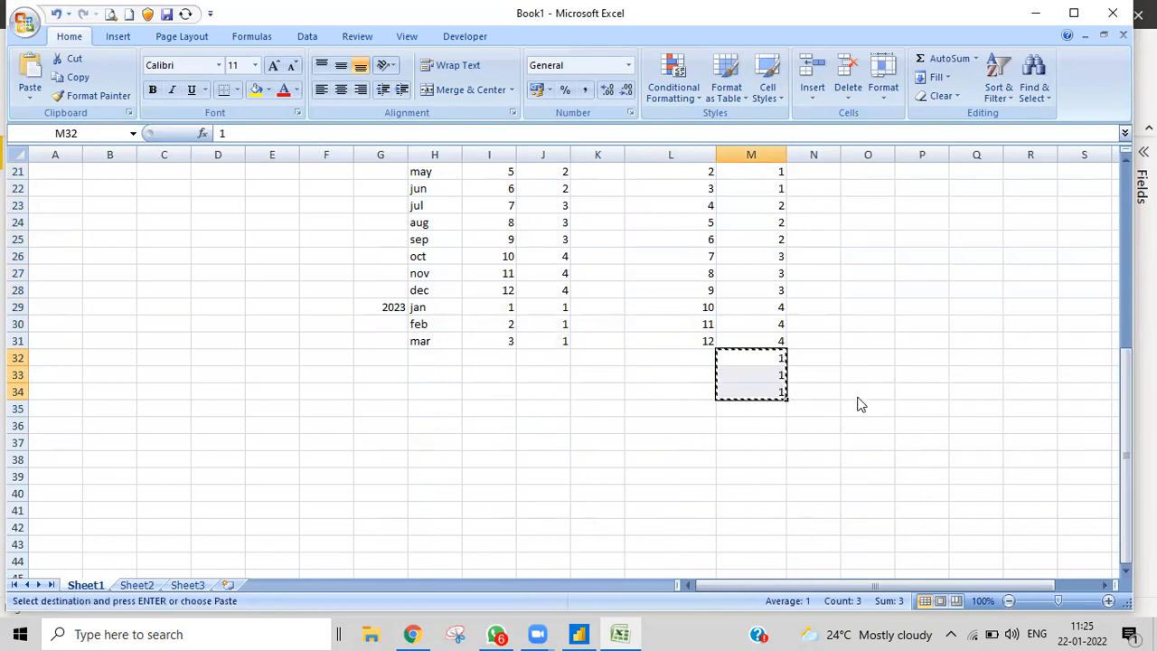
{"action": "key", "text": "Delete"}
{"action": "scroll", "coordinate": [904, 416], "scroll_direction": "up", "scroll_amount": 7}
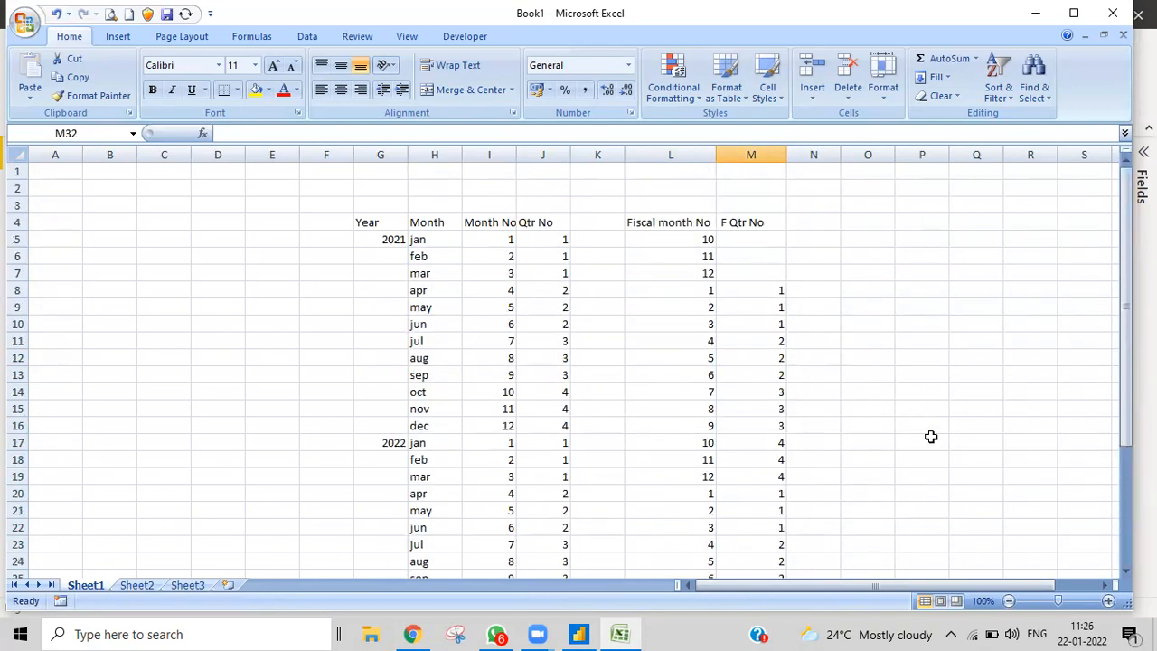
Enter fiscal quarter number 4 for the 2021 jan, feb and mar rows in M5 to M7.
{"action": "left_click", "coordinate": [769, 237]}
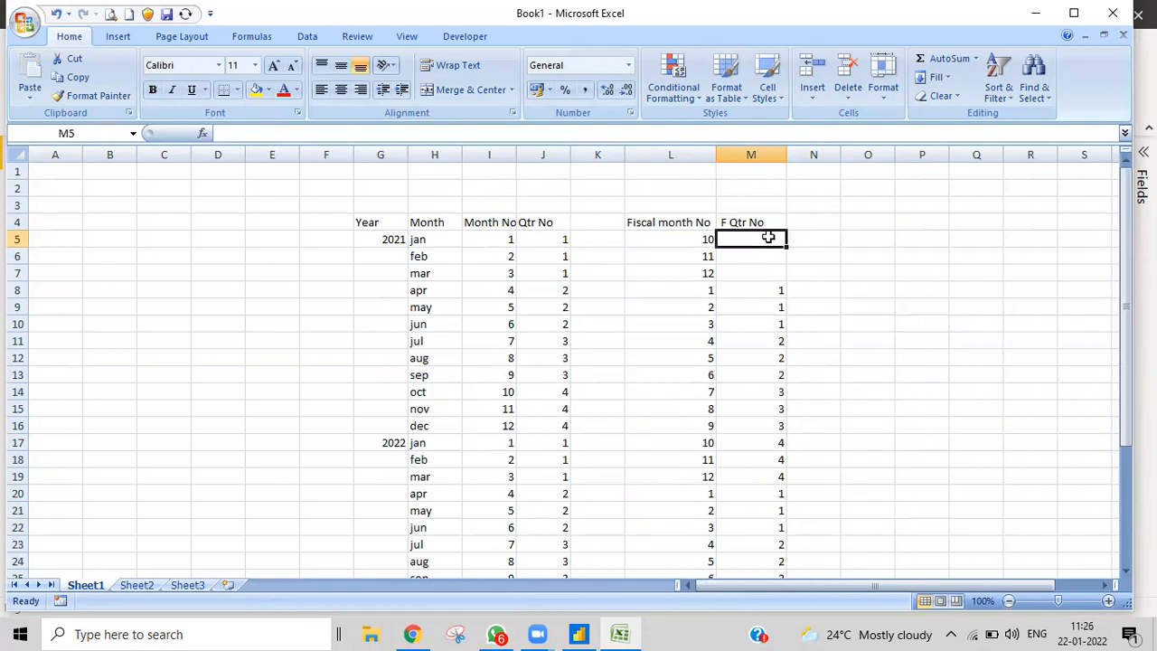
{"action": "type", "text": "4"}
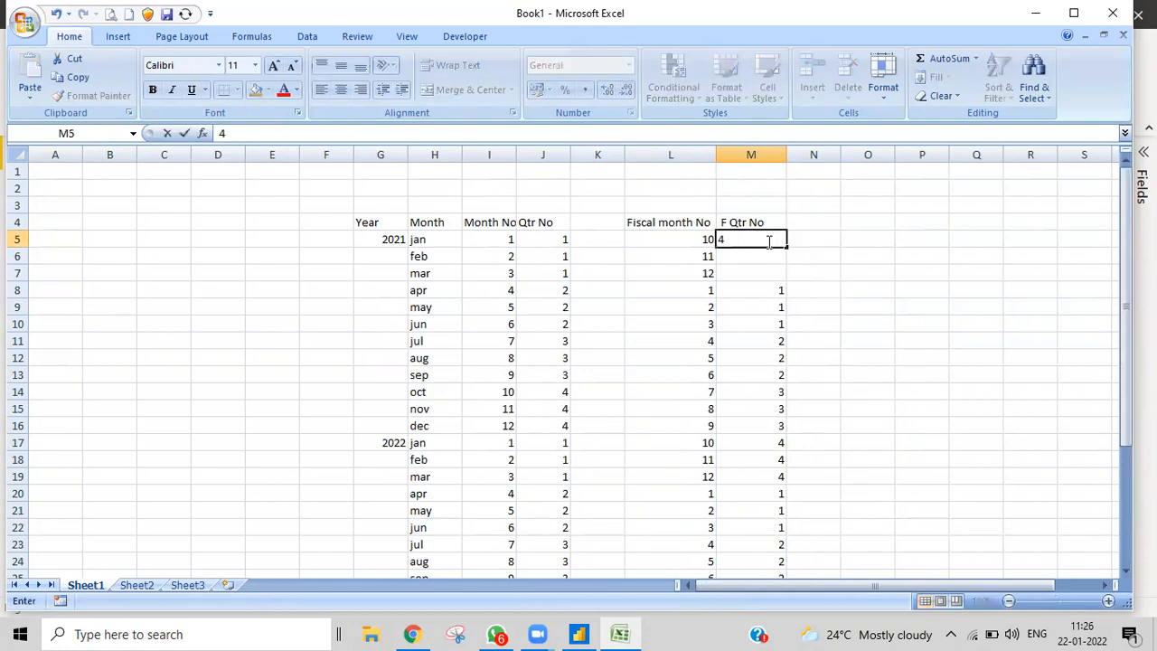
{"action": "key", "text": "Return"}
{"action": "type", "text": "4"}
{"action": "key", "text": "Return"}
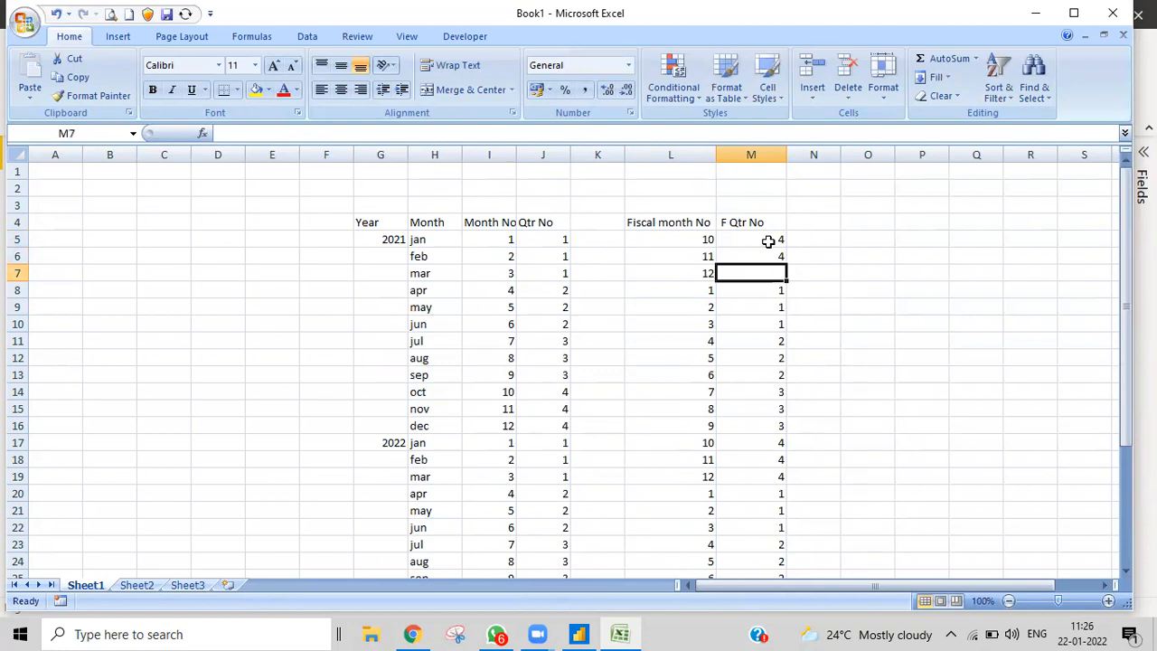
{"action": "type", "text": "4"}
{"action": "left_click", "coordinate": [966, 338]}
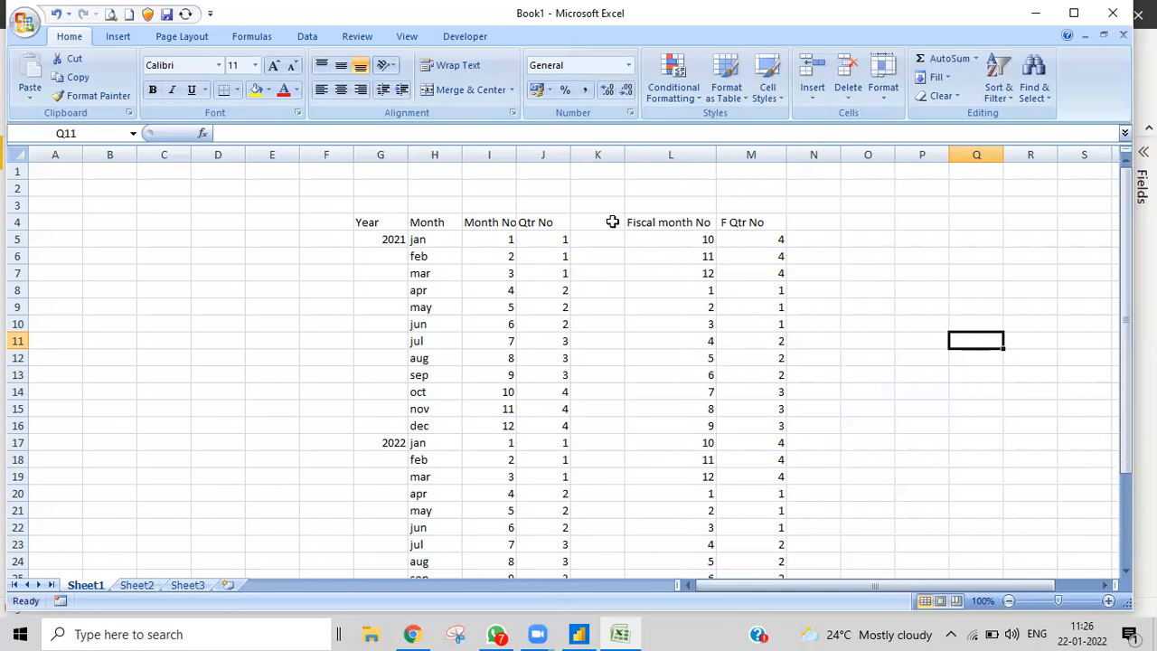
Enter the title "indian financial year (fiscal calendar)" in L2, above the fiscal columns.
{"action": "left_click", "coordinate": [656, 187]}
{"action": "double_click", "coordinate": [657, 188]}
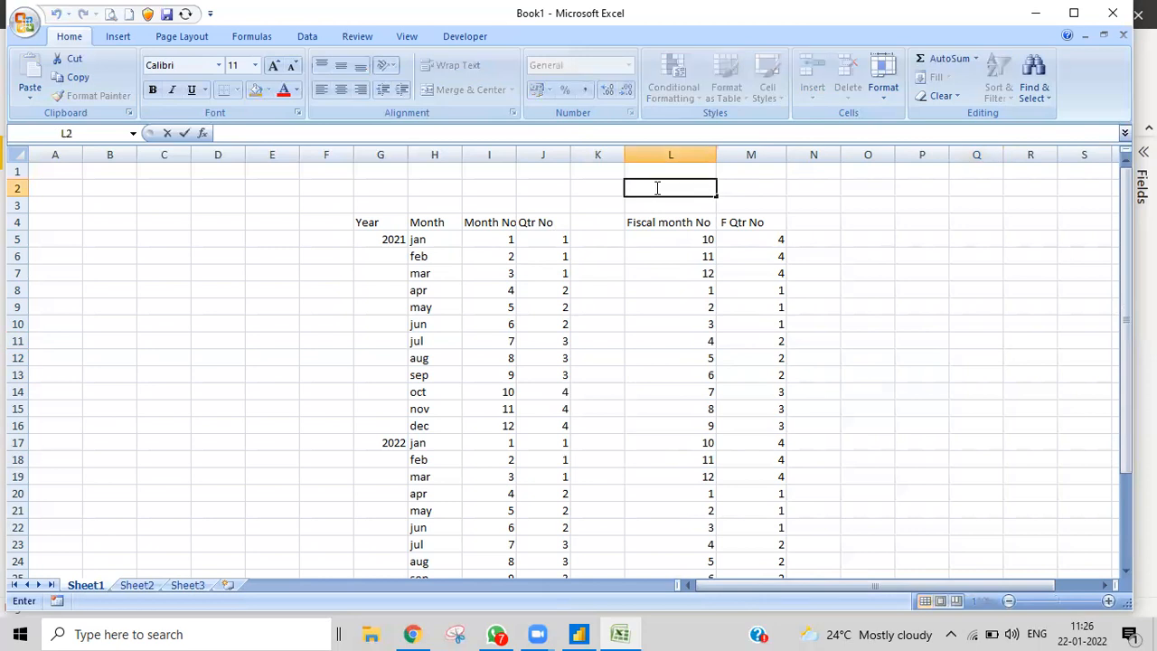
{"action": "type", "text": "indian financial"}
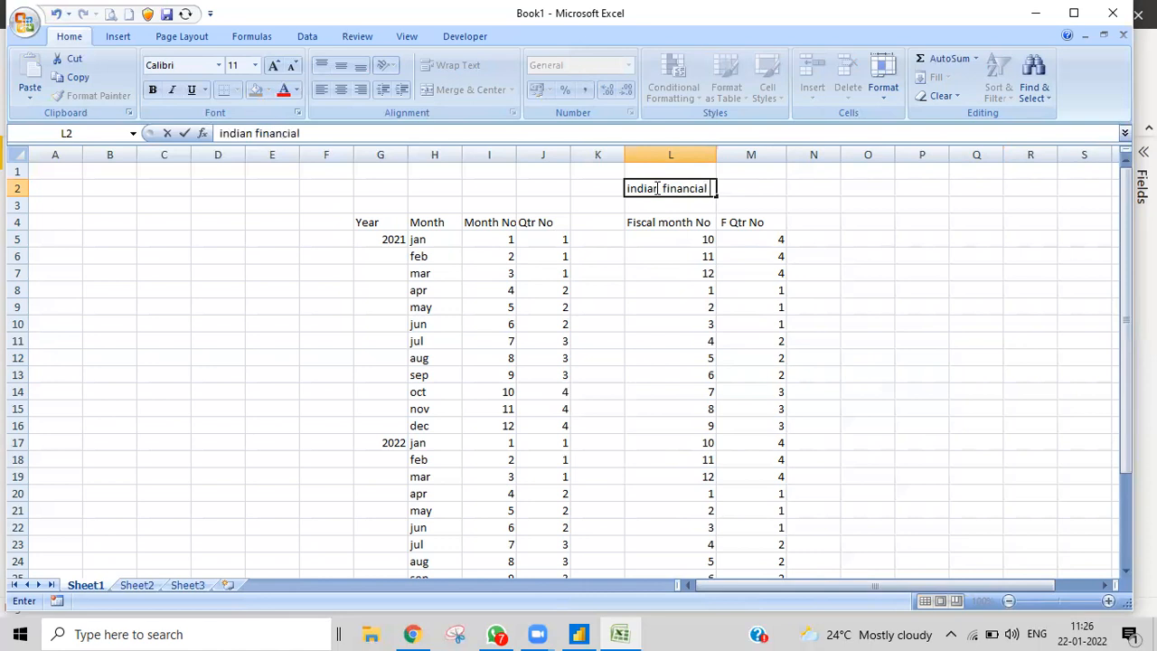
{"action": "type", "text": " year (fiscal caleandar"}
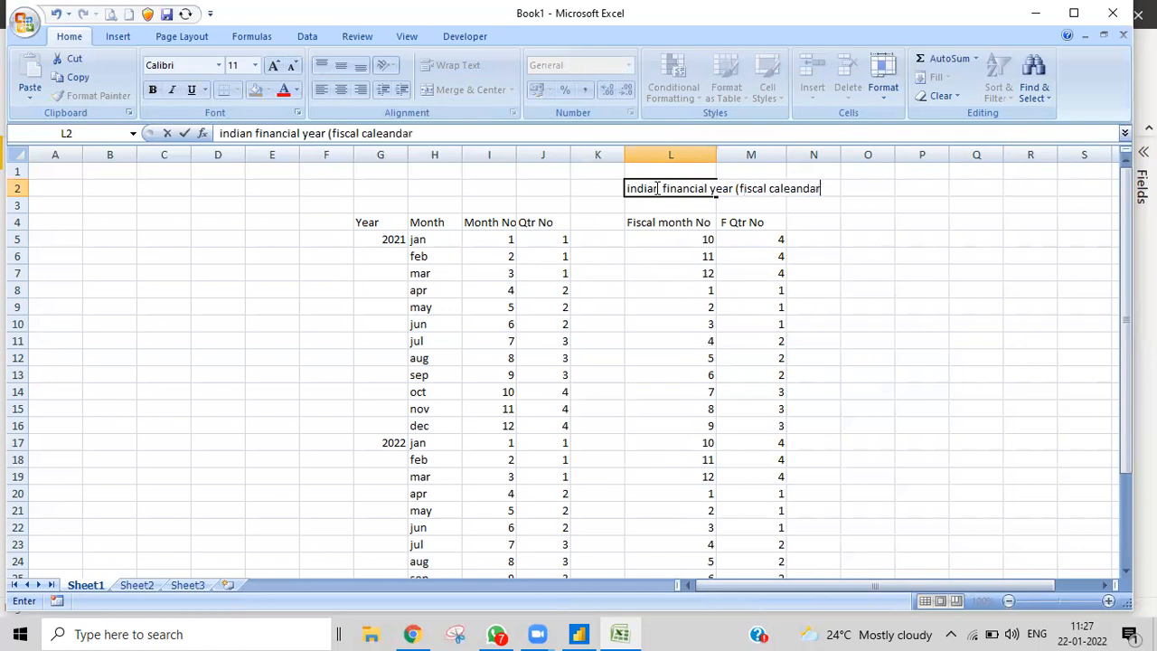
{"action": "key", "text": "BackSpace"}
{"action": "key", "text": "BackSpace"}
{"action": "key", "text": "BackSpace"}
{"action": "type", "text": "an"}
{"action": "type", "text": "ndar"}
{"action": "type", "text": ")"}
{"action": "left_click", "coordinate": [814, 291]}
Merge and centre the fiscal calendar title across L2 to N2.
{"action": "left_click_drag", "start_coordinate": [659, 185], "coordinate": [819, 188]}
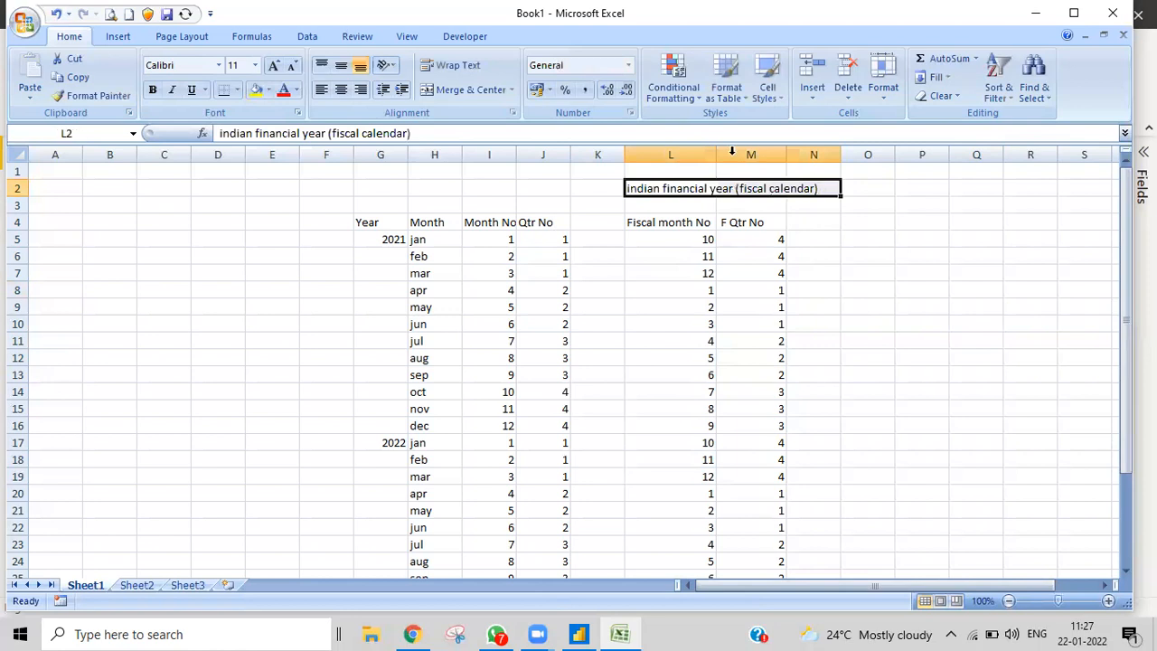
{"action": "left_click", "coordinate": [485, 90]}
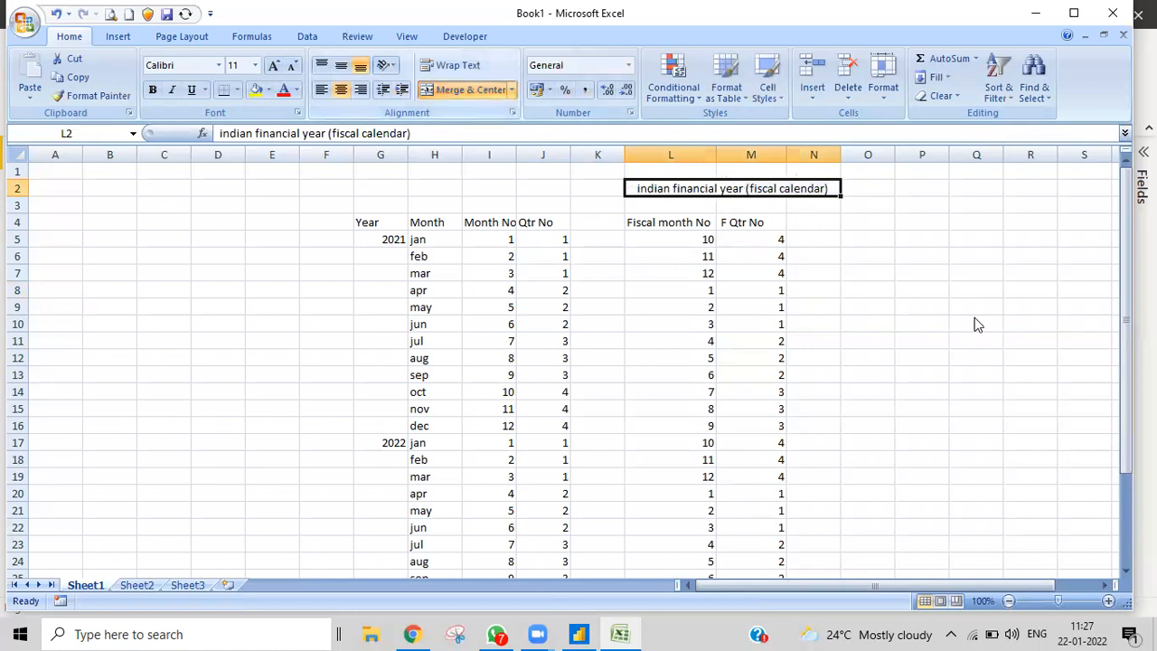
{"action": "left_click", "coordinate": [973, 323]}
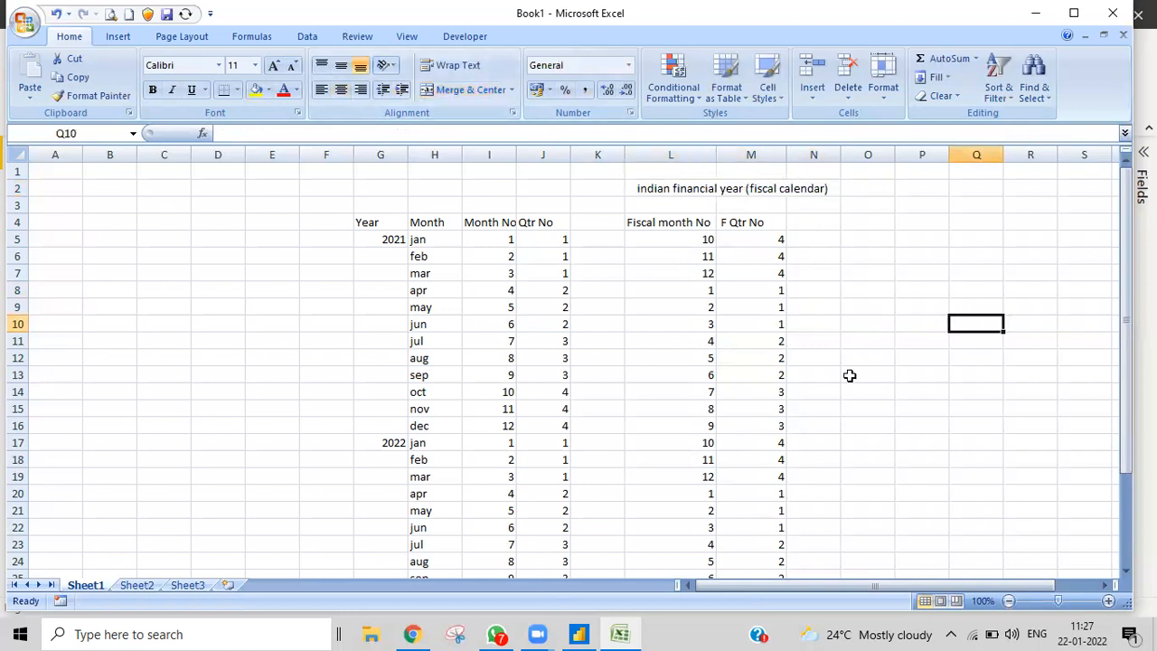
Capitalize the first letter of the title so it reads "Indian financial year (fiscal calendar)".
{"action": "double_click", "coordinate": [638, 190]}
{"action": "key", "text": "BackSpace"}
{"action": "type", "text": "I"}
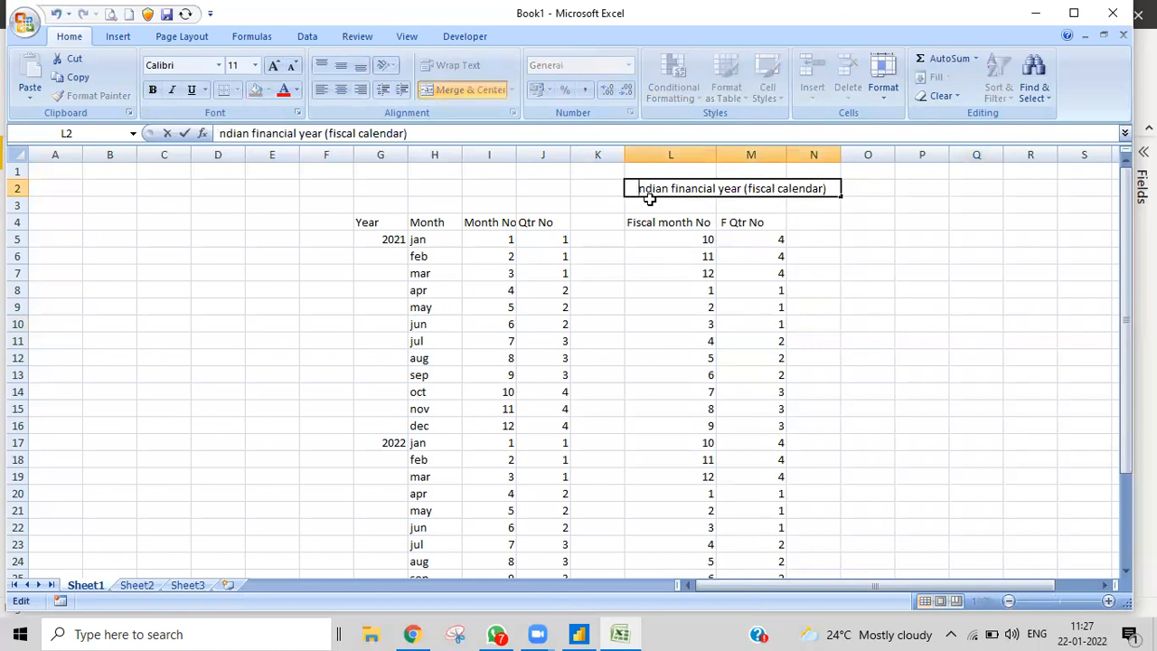
{"action": "left_click", "coordinate": [983, 362]}
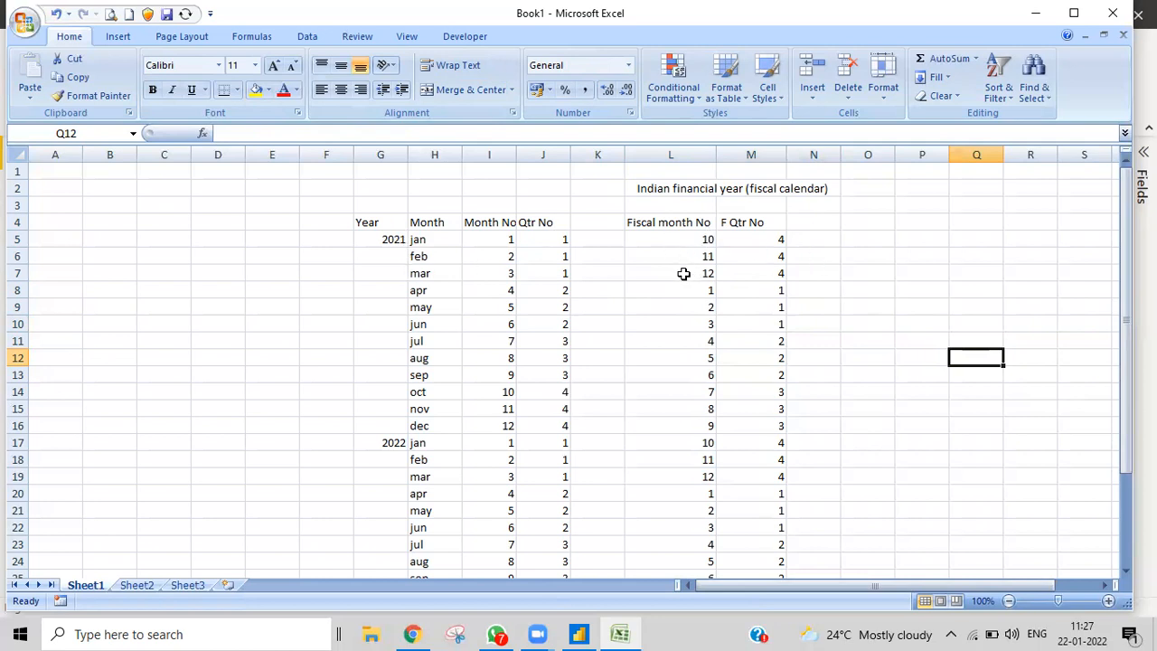
Enter the fiscal year 2020-2021 for the 2021 mar row in N7.
{"action": "double_click", "coordinate": [828, 275]}
{"action": "type", "text": "2020-2020"}
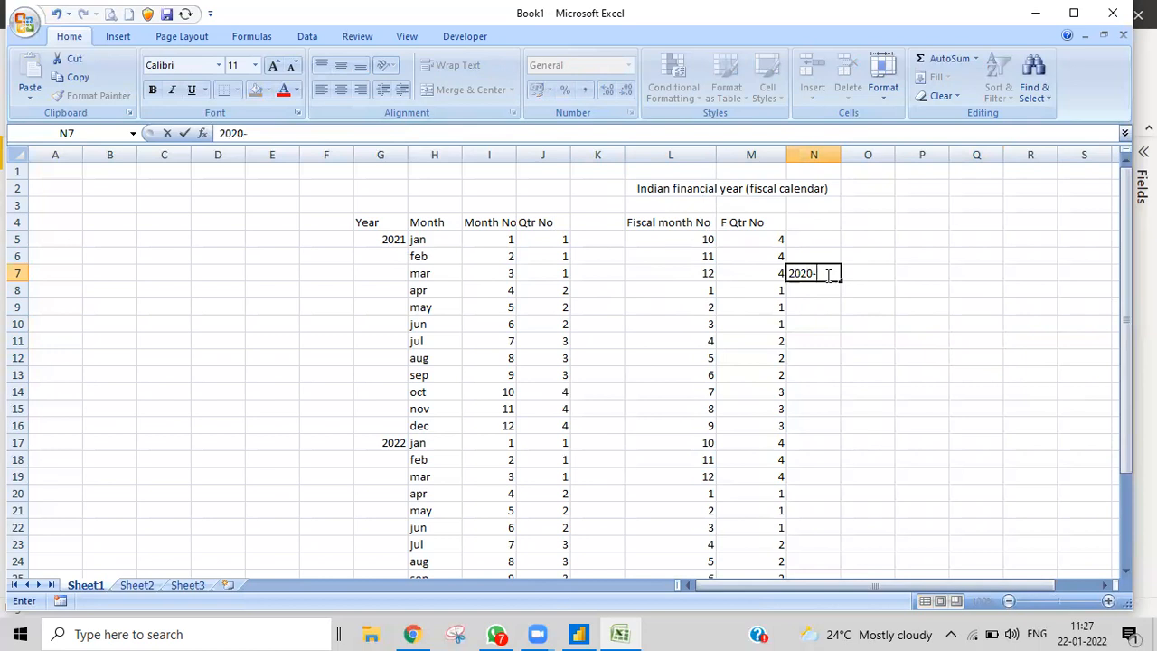
{"action": "key", "text": "BackSpace"}
{"action": "type", "text": "1"}
{"action": "left_click", "coordinate": [865, 290]}
Copy the fiscal year from N7 into N6 and N5 for the 2021 feb and jan rows.
{"action": "left_click", "coordinate": [824, 274]}
{"action": "key", "text": "ctrl+c"}
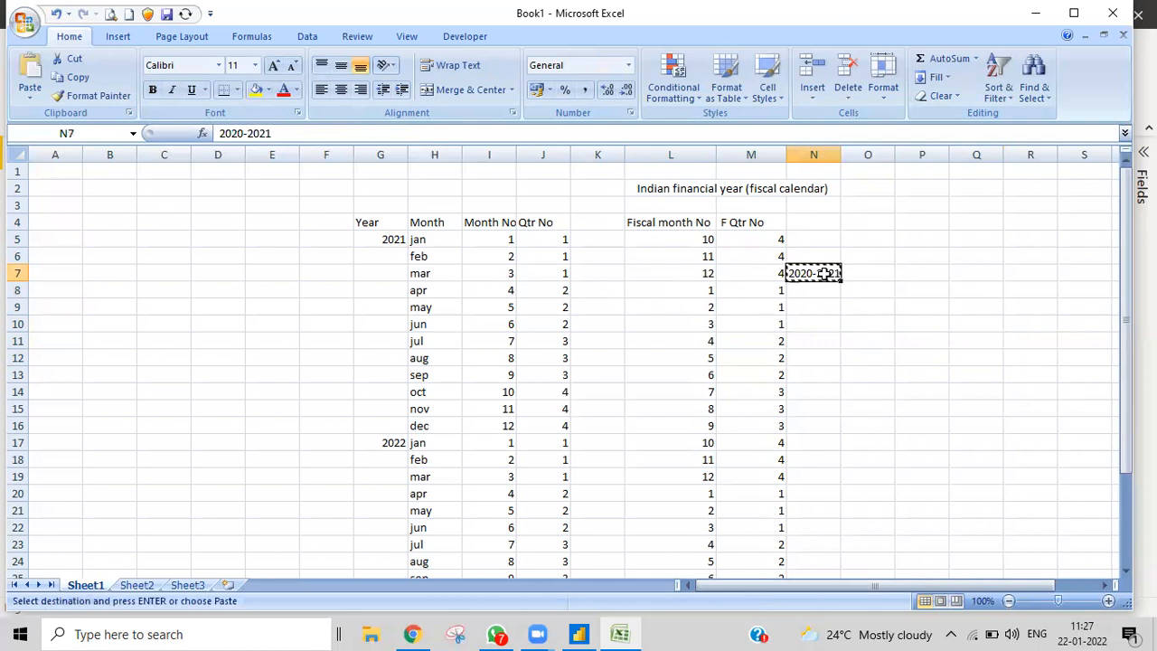
{"action": "left_click", "coordinate": [819, 256]}
{"action": "key", "text": "ctrl+v"}
{"action": "left_click", "coordinate": [817, 239]}
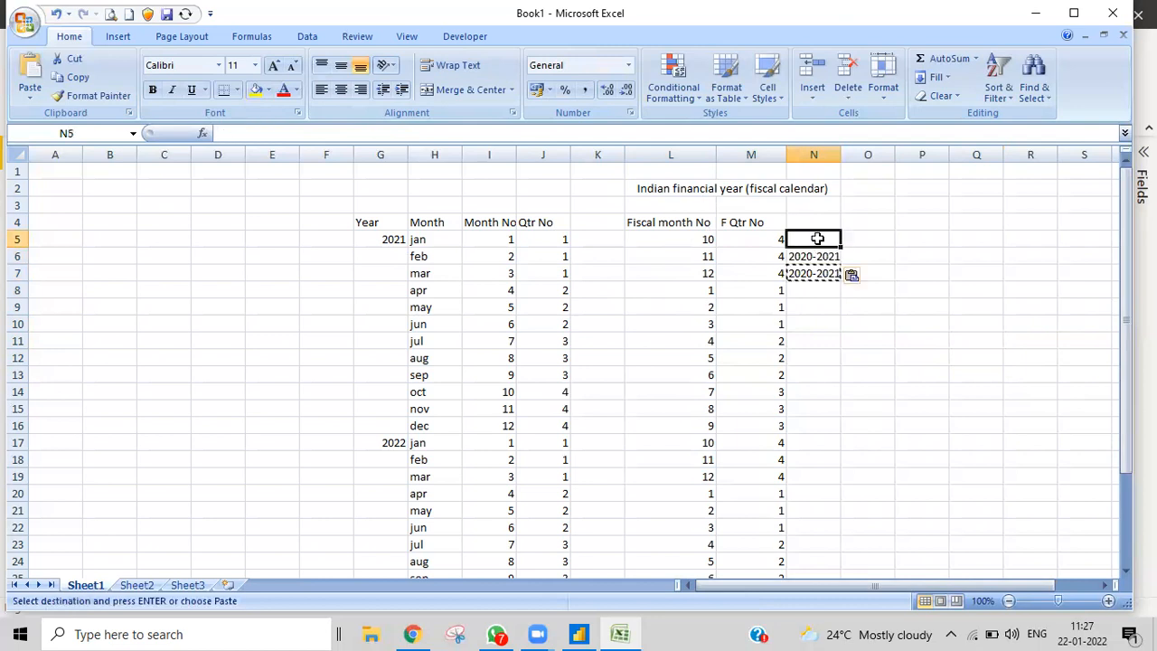
{"action": "key", "text": "ctrl+v"}
{"action": "left_click", "coordinate": [868, 324]}
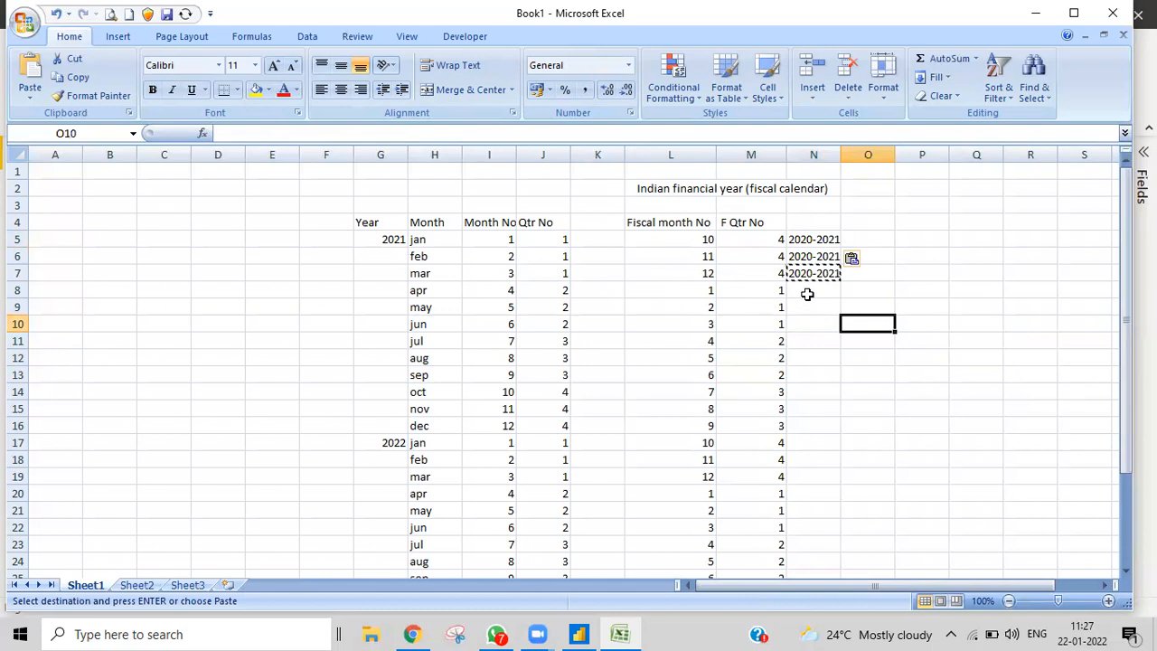
Enter the fiscal year 2021-2022 for the 2021 apr row in N8.
{"action": "left_click", "coordinate": [808, 290]}
{"action": "type", "text": "2021-2022"}
{"action": "left_click", "coordinate": [814, 356]}
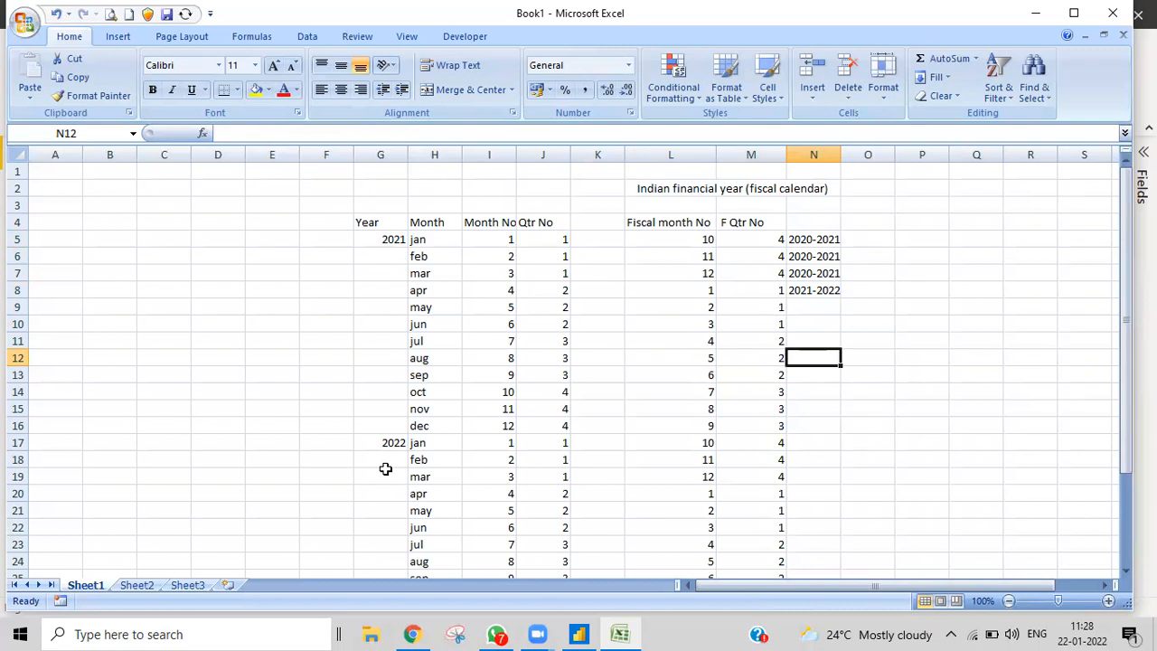
{"action": "left_click", "coordinate": [809, 292]}
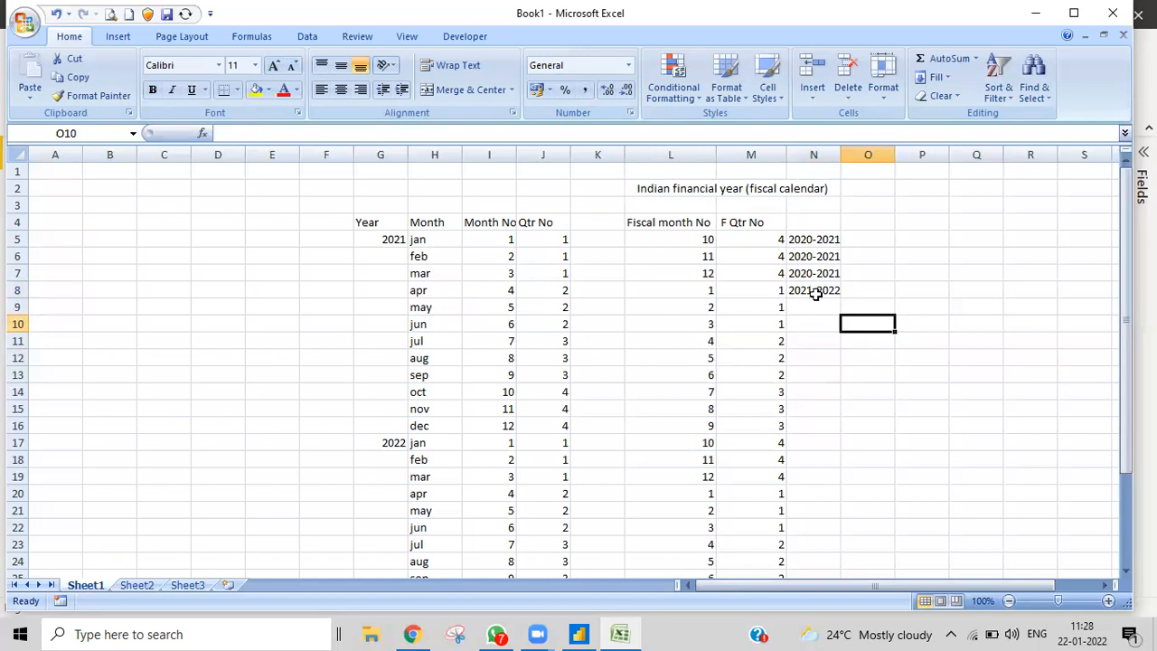
{"action": "key", "text": "ctrl+c"}
{"action": "left_click", "coordinate": [813, 309]}
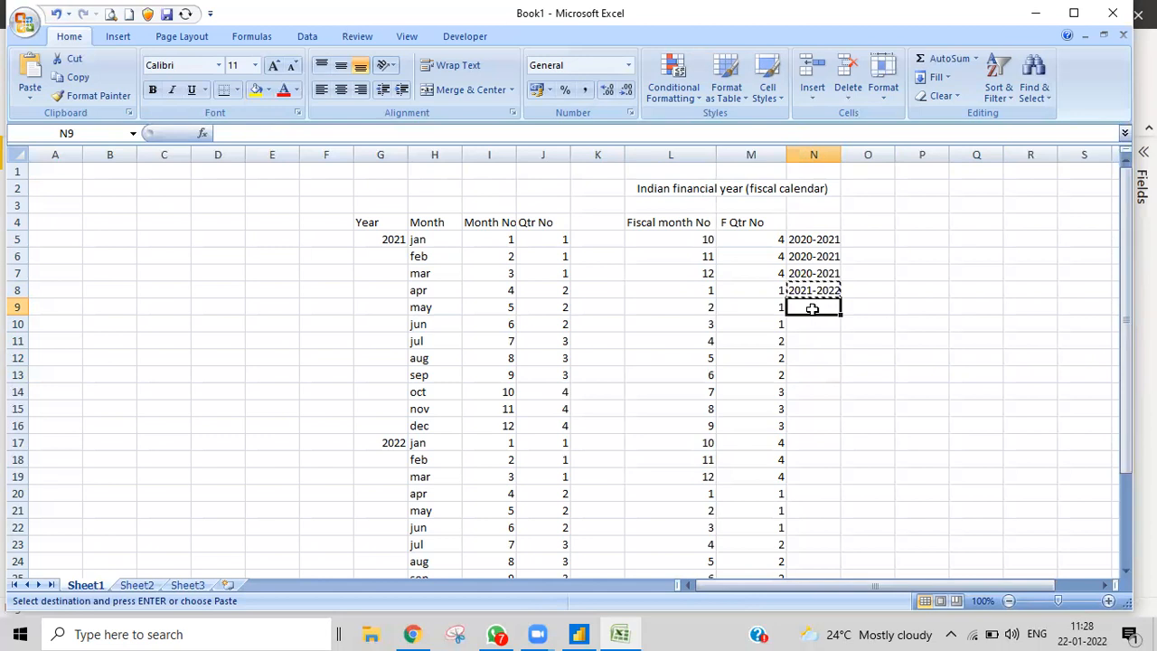
Enter the column header "F year" in N4, above the fiscal year values.
{"action": "left_click", "coordinate": [812, 222]}
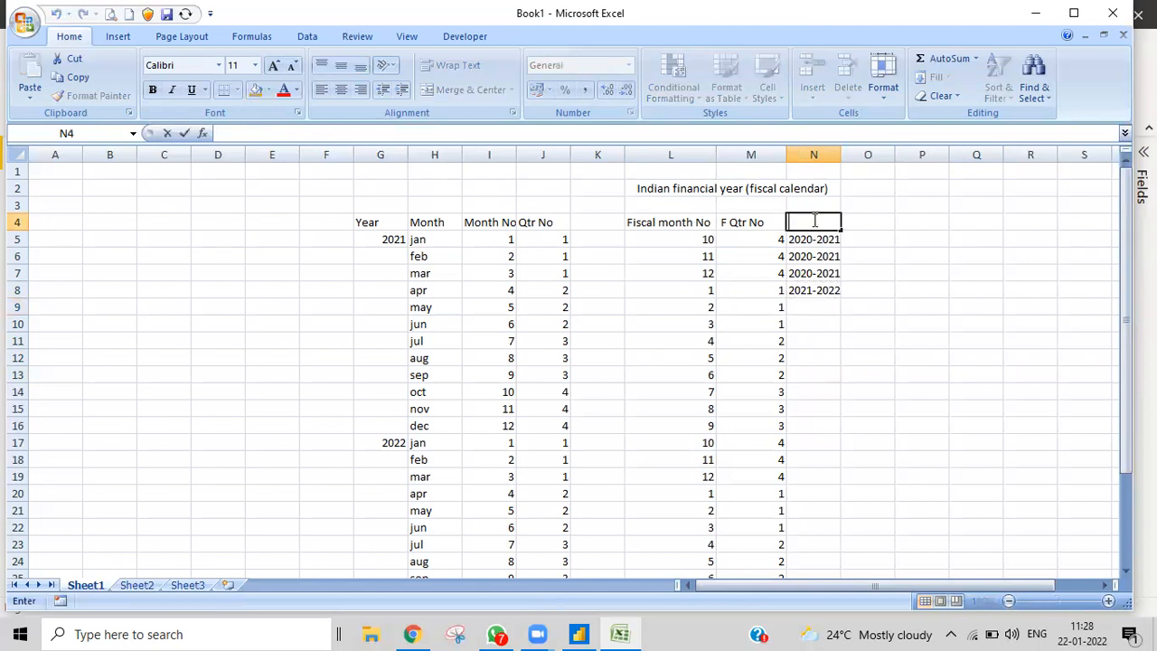
{"action": "type", "text": "F year"}
{"action": "left_click", "coordinate": [847, 361]}
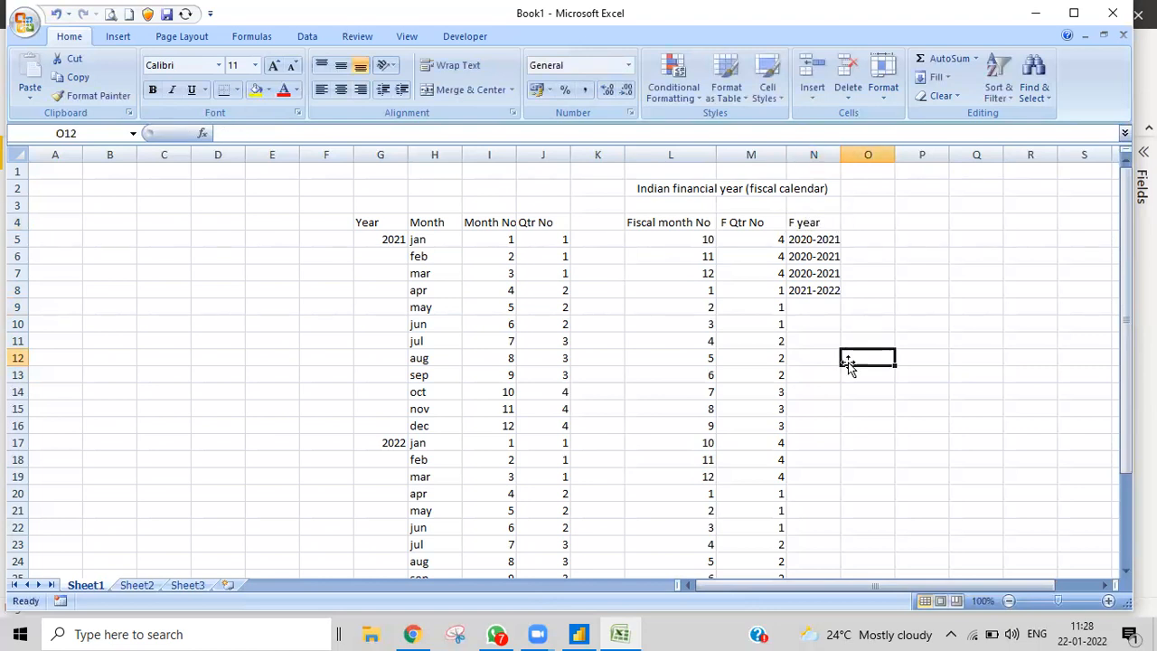
Copy the fiscal year 2021-2022 from N8 into N9 and N10 for the 2021 may and jun rows.
{"action": "left_click", "coordinate": [800, 290]}
{"action": "key", "text": "ctrl+c"}
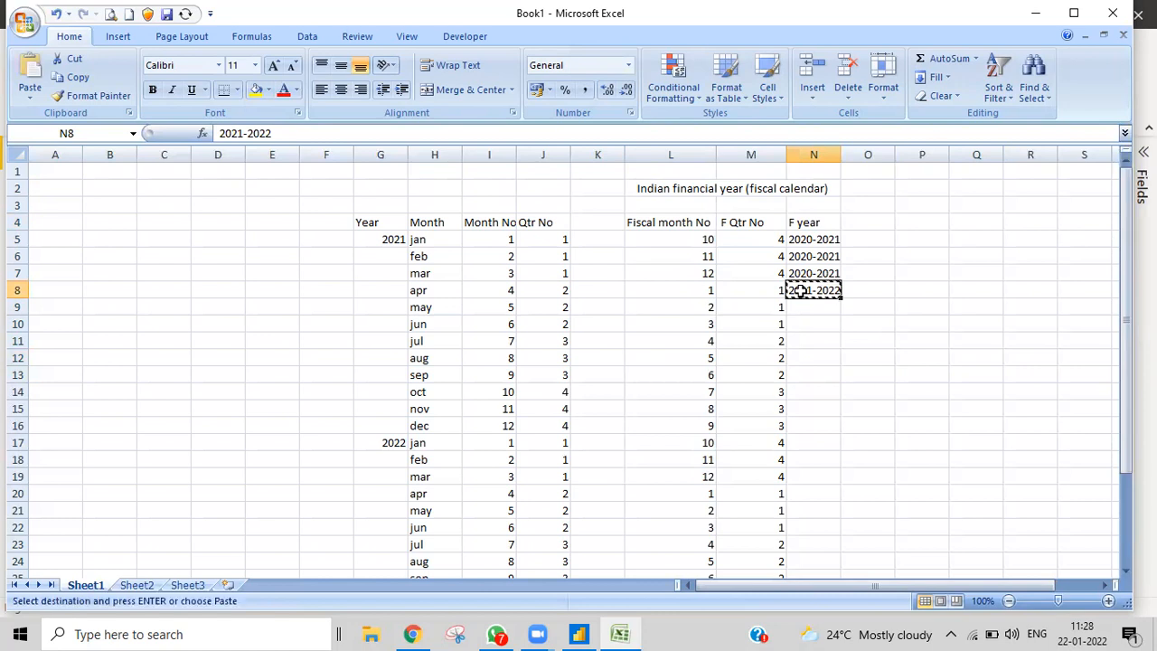
{"action": "left_click", "coordinate": [811, 310]}
{"action": "key", "text": "ctrl+v"}
{"action": "left_click", "coordinate": [815, 329]}
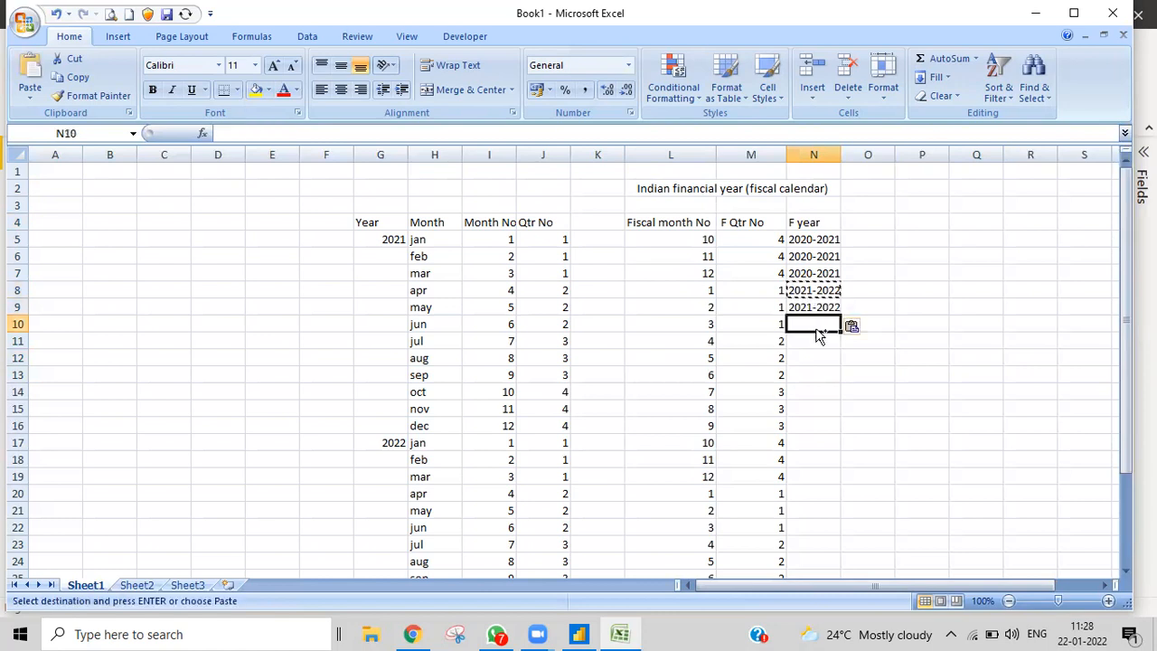
{"action": "key", "text": "ctrl+v"}
{"action": "key", "text": "Down"}
{"action": "key", "text": "Down"}
Copy the three fiscal year values from N8 to N10 into the 2021 jul to sep rows, starting at N11.
{"action": "left_click_drag", "start_coordinate": [814, 291], "coordinate": [818, 324]}
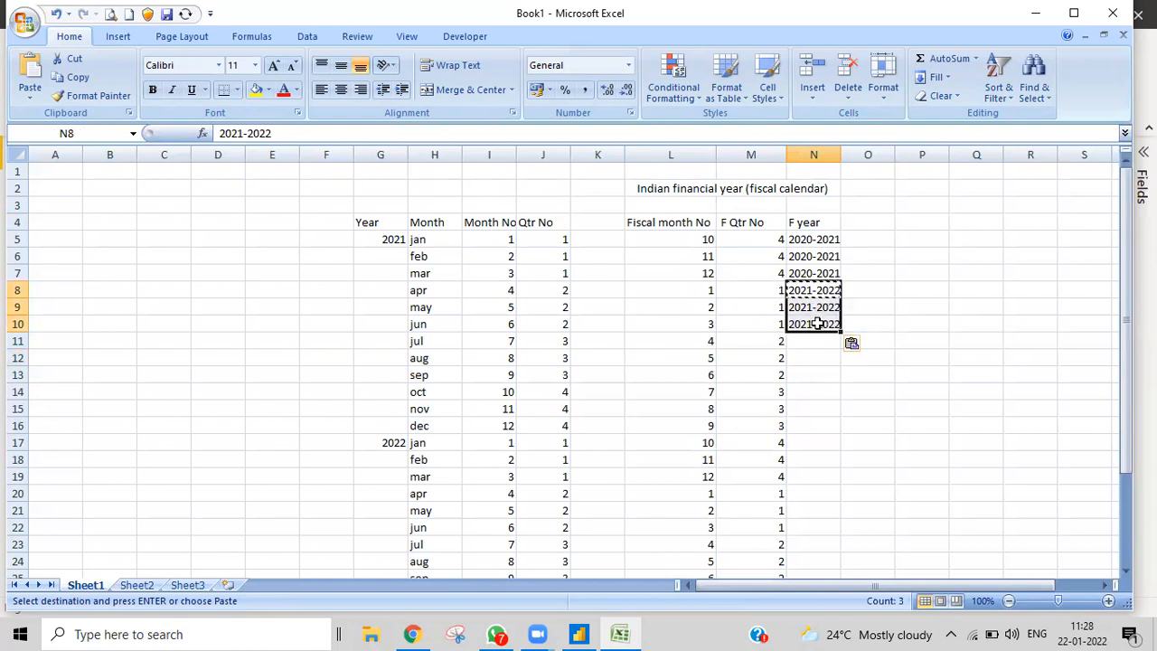
{"action": "key", "text": "ctrl+c"}
{"action": "left_click", "coordinate": [816, 342]}
{"action": "key", "text": "ctrl+v"}
{"action": "left_click", "coordinate": [816, 406]}
Copy the six fiscal year values from N8 to N13 into the oct 2021 to mar 2022 rows, starting at N14.
{"action": "left_click_drag", "start_coordinate": [814, 294], "coordinate": [817, 372]}
{"action": "key", "text": "ctrl+c"}
{"action": "left_click", "coordinate": [809, 388]}
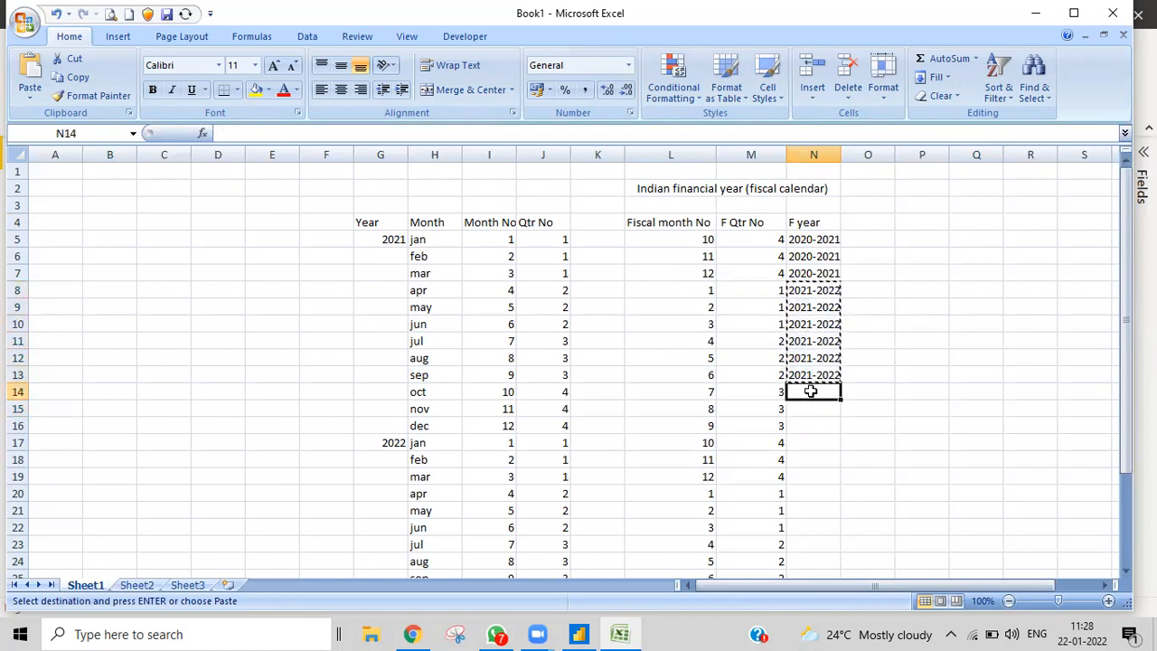
{"action": "key", "text": "ctrl+v"}
{"action": "scroll", "coordinate": [990, 466], "scroll_direction": "down", "scroll_amount": 3}
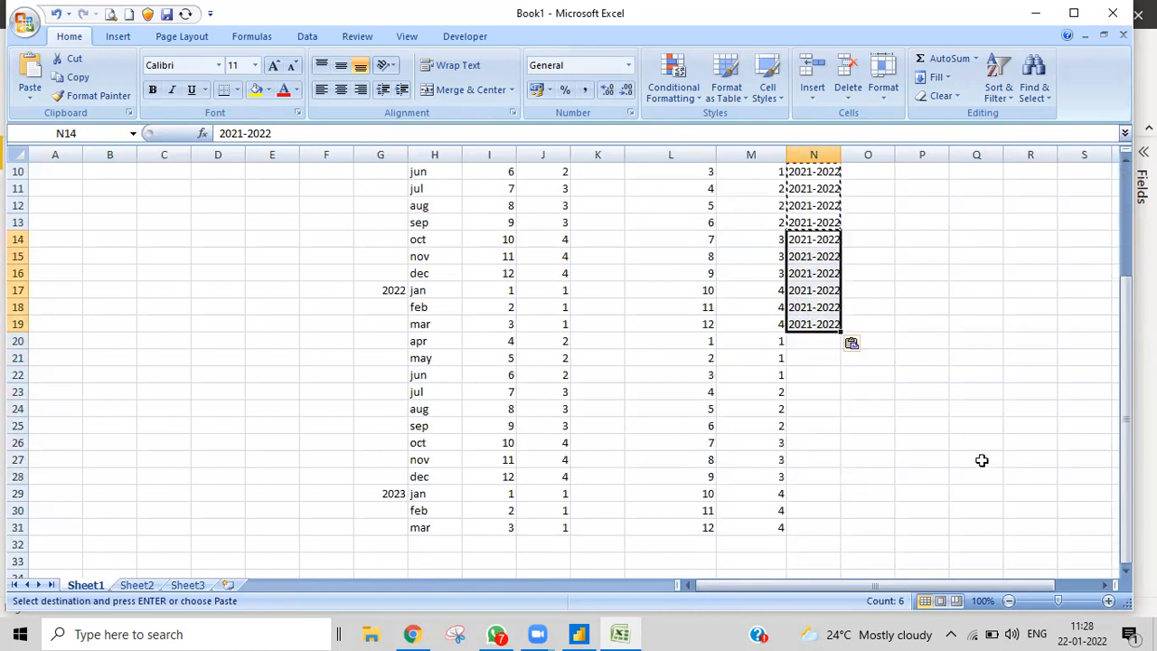
{"action": "scroll", "coordinate": [981, 459], "scroll_direction": "up", "scroll_amount": 1}
{"action": "left_click", "coordinate": [976, 457]}
Enter the fiscal year 2022-2023 for the 2022 apr row in N20.
{"action": "left_click", "coordinate": [802, 392]}
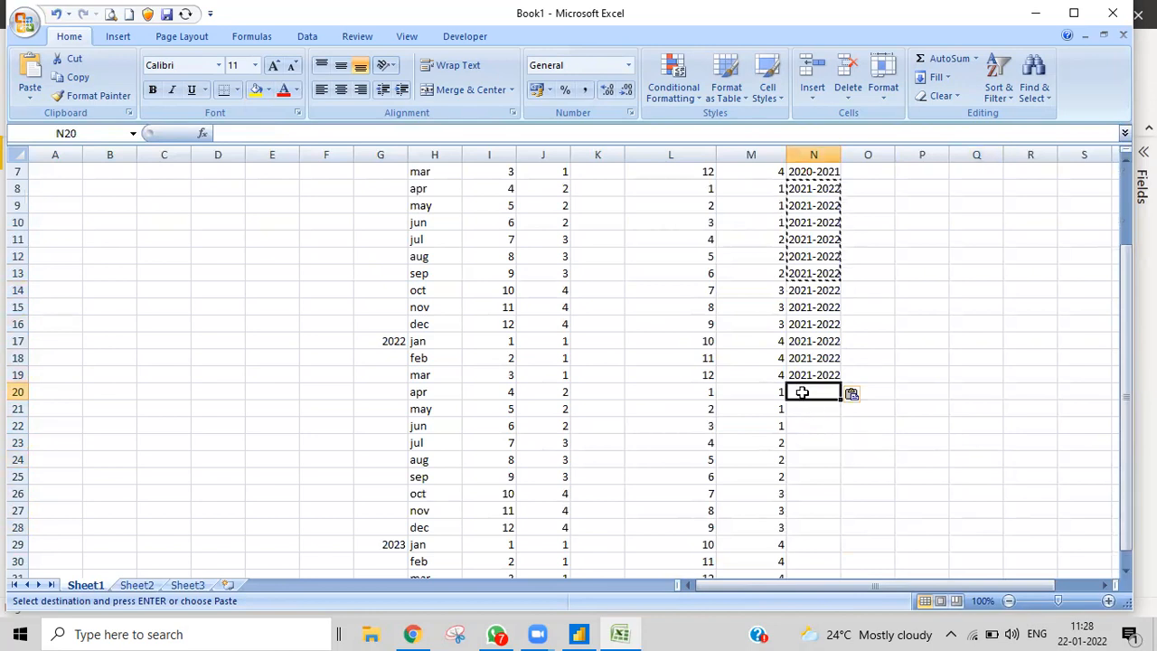
{"action": "type", "text": "2022-2023"}
{"action": "left_click", "coordinate": [855, 489]}
Copy the fiscal year 2022-2023 from N20 into N21 and N22 for the 2022 may and jun rows.
{"action": "left_click", "coordinate": [814, 392]}
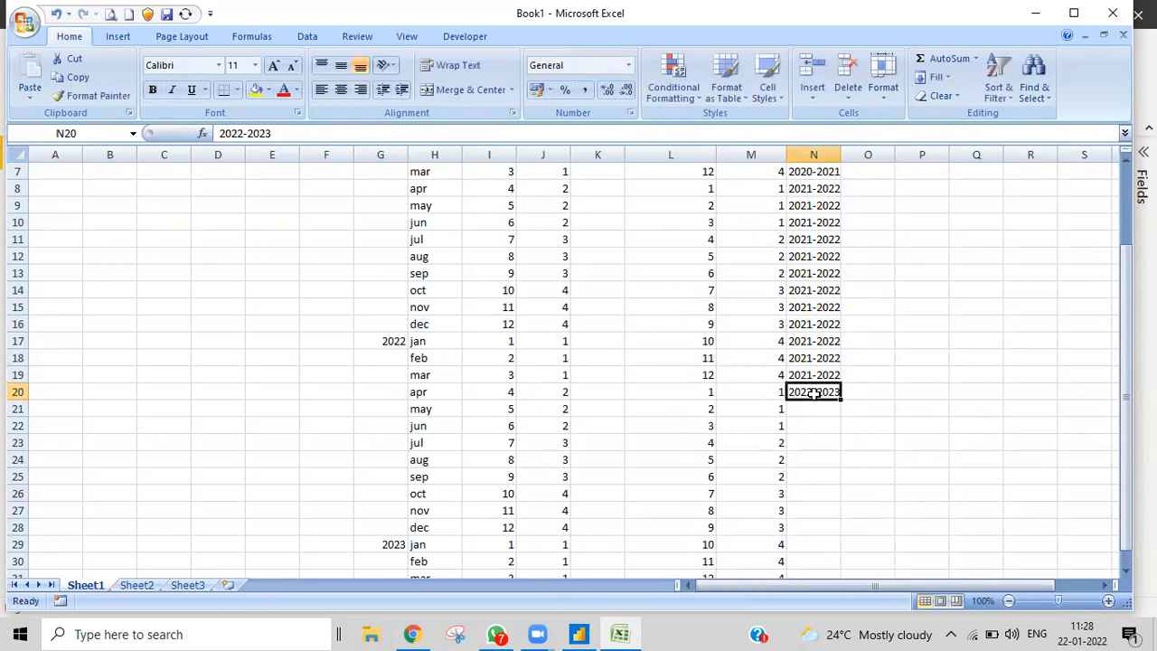
{"action": "key", "text": "ctrl+c"}
{"action": "left_click", "coordinate": [808, 410]}
{"action": "key", "text": "ctrl+v"}
{"action": "left_click", "coordinate": [802, 425]}
{"action": "key", "text": "ctrl+v"}
{"action": "left_click", "coordinate": [814, 475]}
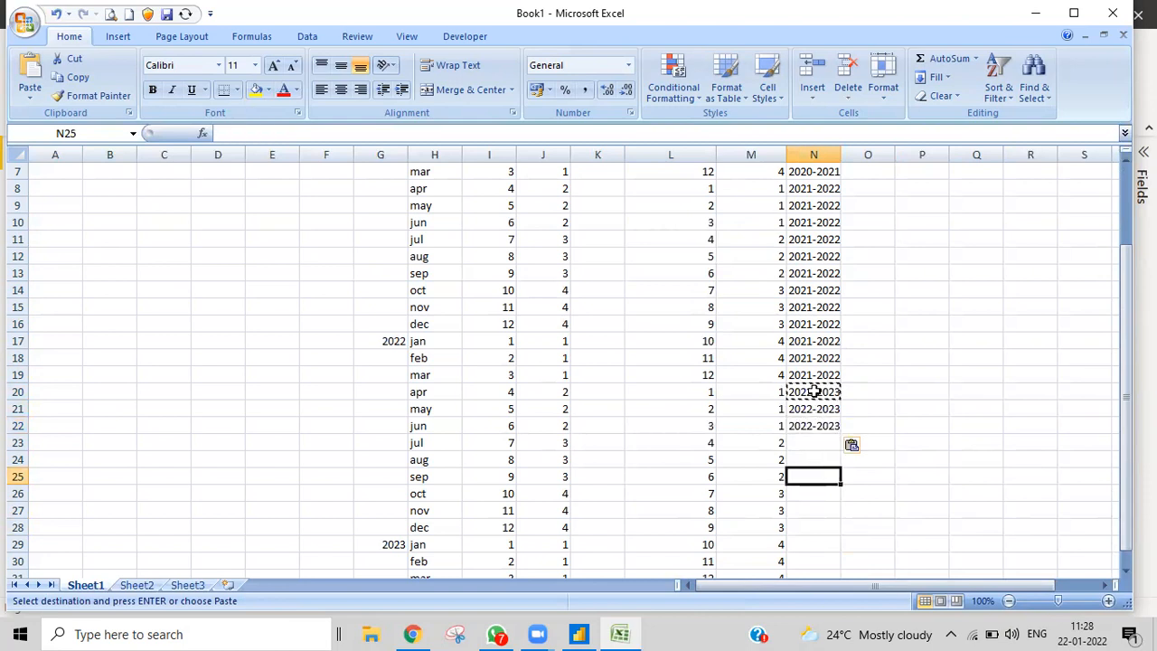
Copy the three fiscal year values from N20 to N22 into the 2022 jul to sep rows, starting at N23.
{"action": "left_click_drag", "start_coordinate": [815, 393], "coordinate": [812, 432]}
{"action": "key", "text": "ctrl+c"}
{"action": "left_click", "coordinate": [807, 438]}
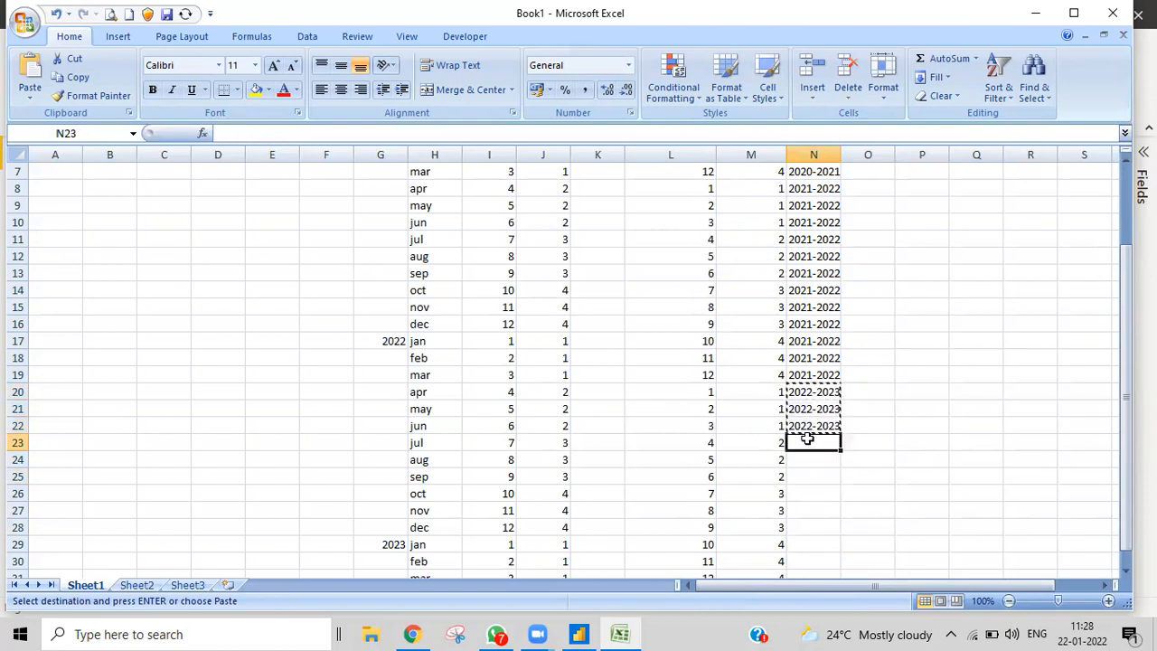
{"action": "key", "text": "ctrl+v"}
Copy the six fiscal year values from N20 to N25 into the oct 2022 to mar 2023 rows, starting at N26.
{"action": "left_click_drag", "start_coordinate": [821, 395], "coordinate": [819, 468]}
{"action": "key", "text": "ctrl+c"}
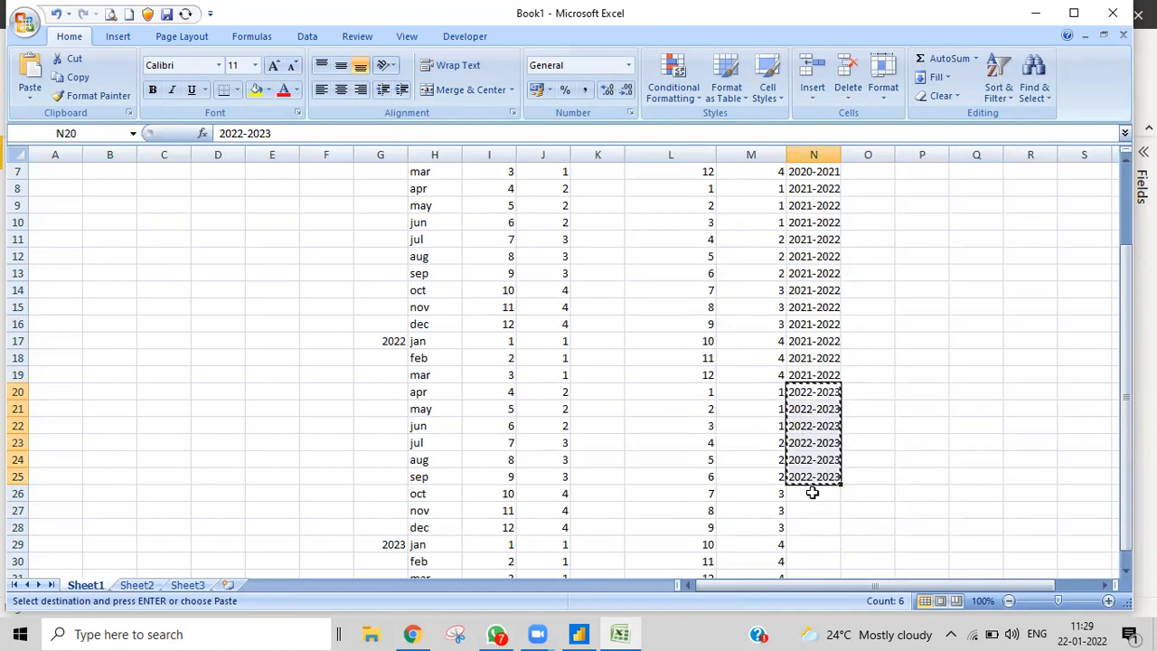
{"action": "left_click", "coordinate": [811, 493]}
{"action": "key", "text": "ctrl+v"}
{"action": "left_click", "coordinate": [923, 475]}
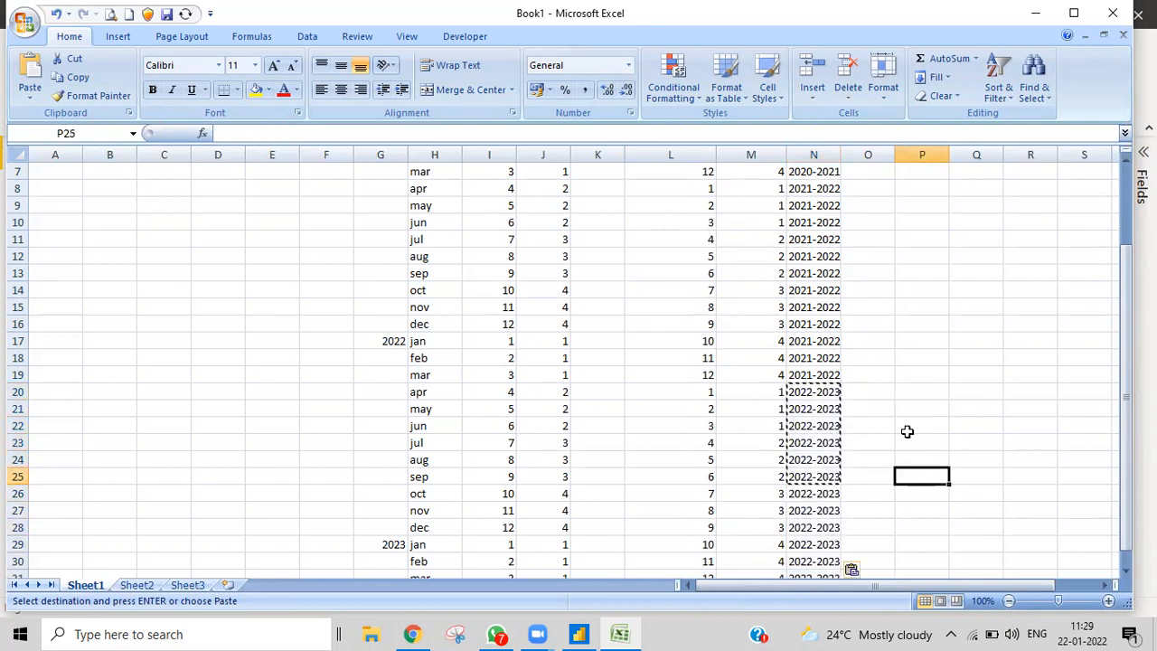
{"action": "key", "text": "Escape"}
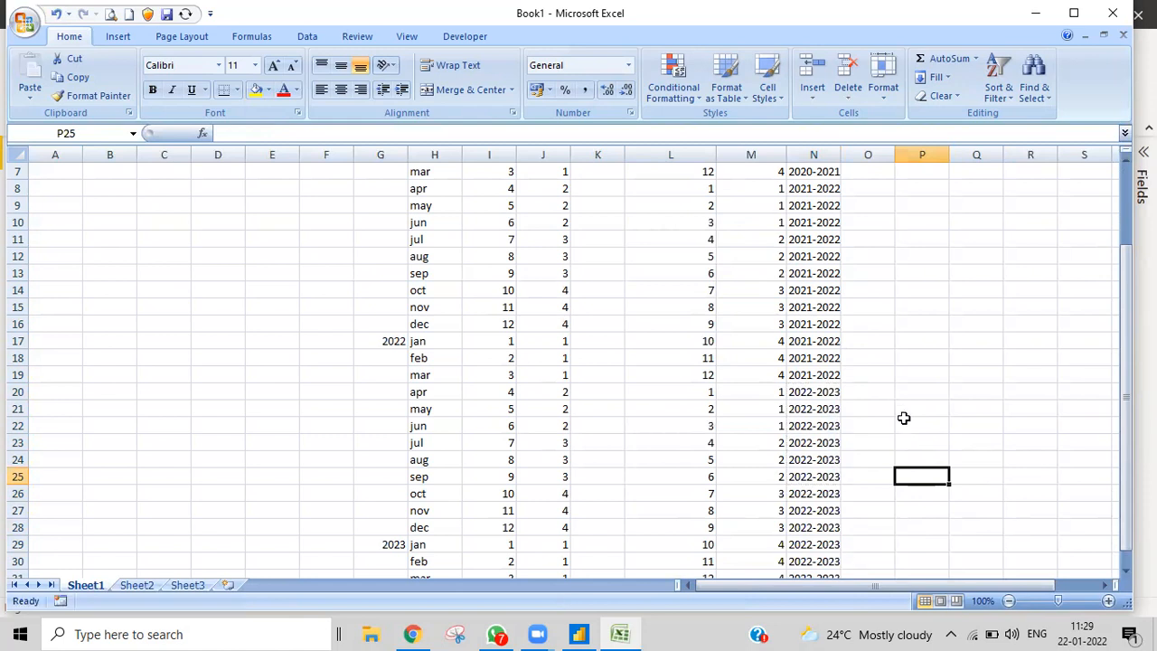
Widen the F year column N and slightly narrow the F Qtr No column M.
{"action": "scroll", "coordinate": [912, 400], "scroll_direction": "up", "scroll_amount": 2}
{"action": "left_click_drag", "start_coordinate": [841, 155], "coordinate": [858, 157]}
{"action": "mouse_move", "coordinate": [786, 157]}
{"action": "left_mouse_down"}
{"action": "mouse_move", "coordinate": [803, 157]}
{"action": "mouse_move", "coordinate": [774, 163]}
{"action": "left_mouse_up"}
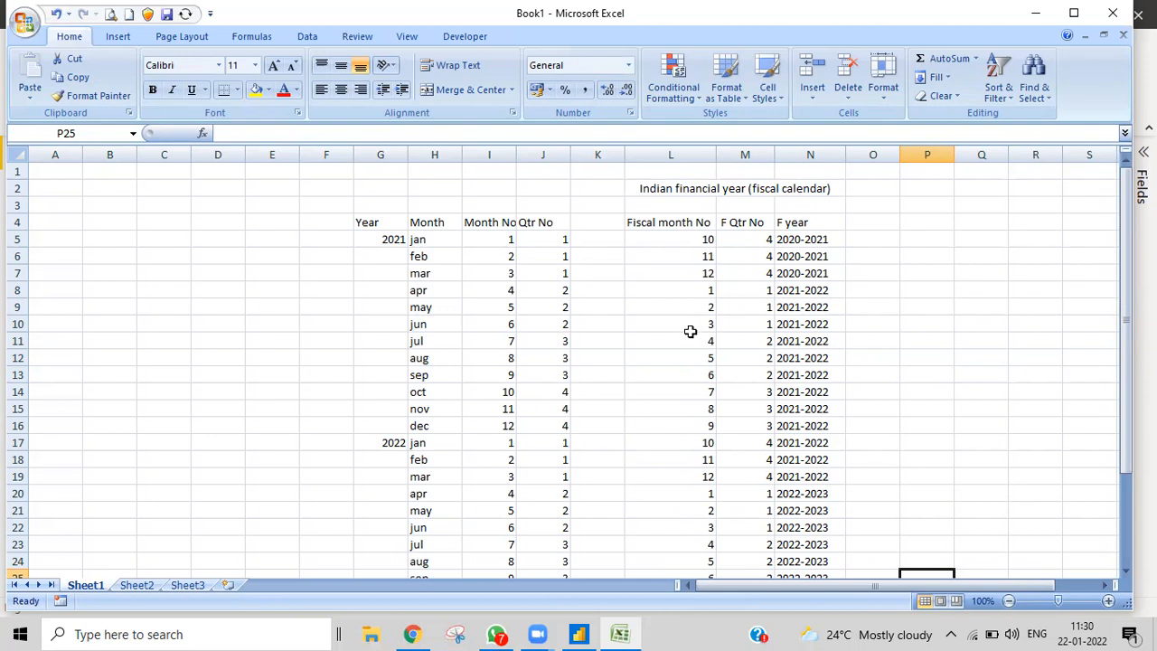
Fill the fiscal month numbers 1 to 3 in L8 to L10 with light orange.
{"action": "left_click_drag", "start_coordinate": [651, 239], "coordinate": [649, 269]}
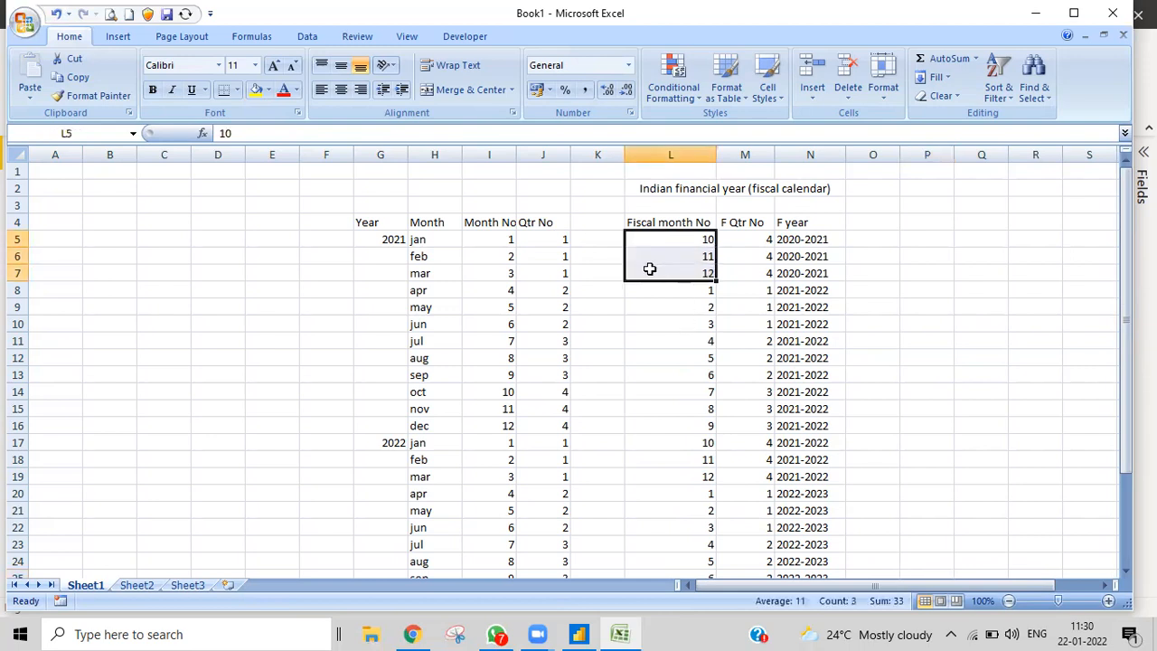
{"action": "left_click", "coordinate": [653, 305]}
{"action": "left_click_drag", "start_coordinate": [647, 291], "coordinate": [651, 323]}
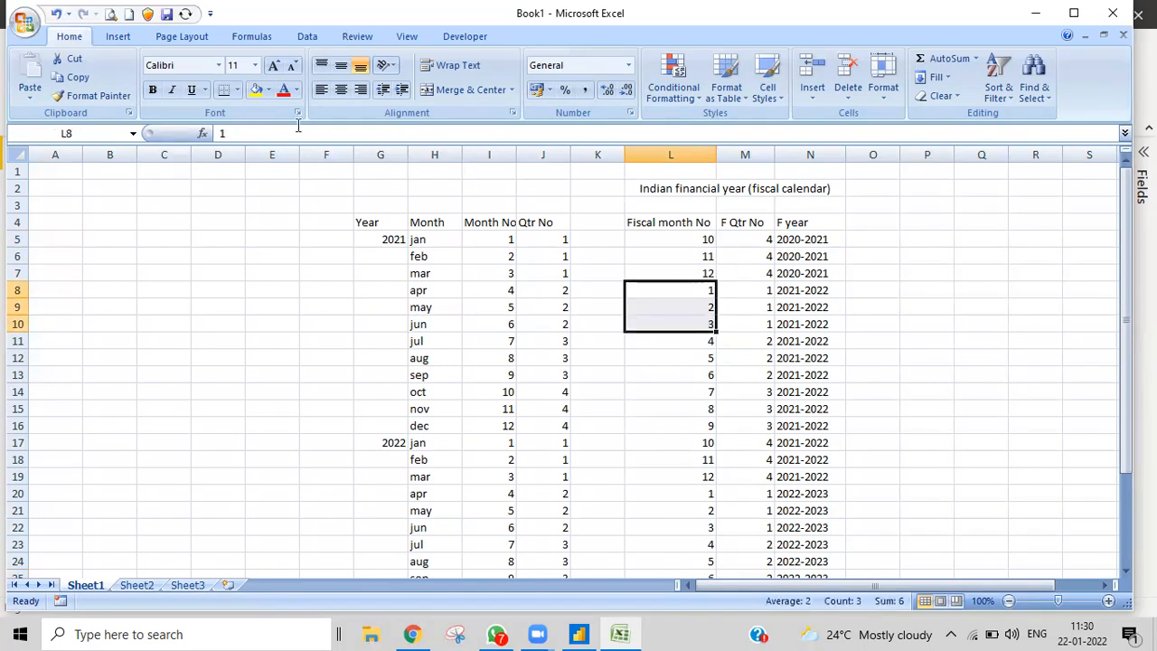
{"action": "left_click", "coordinate": [269, 90]}
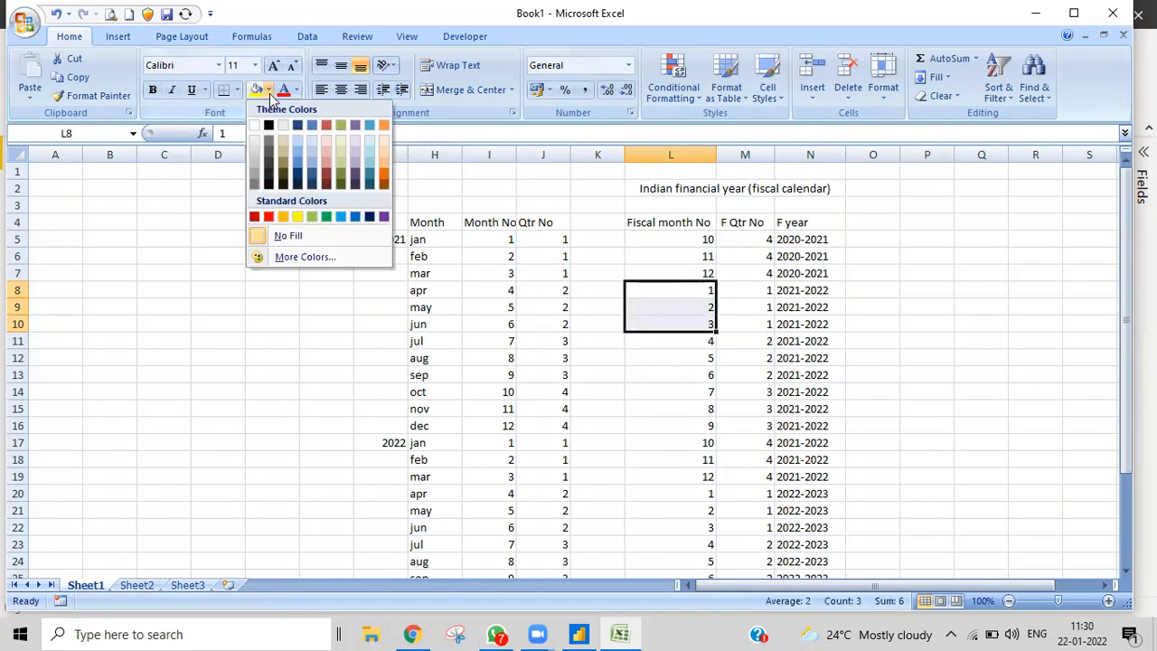
{"action": "left_click", "coordinate": [384, 142]}
Fill the calendar month numbers 4 to 6 in I8 to I10 with light aqua.
{"action": "left_click_drag", "start_coordinate": [490, 290], "coordinate": [491, 320]}
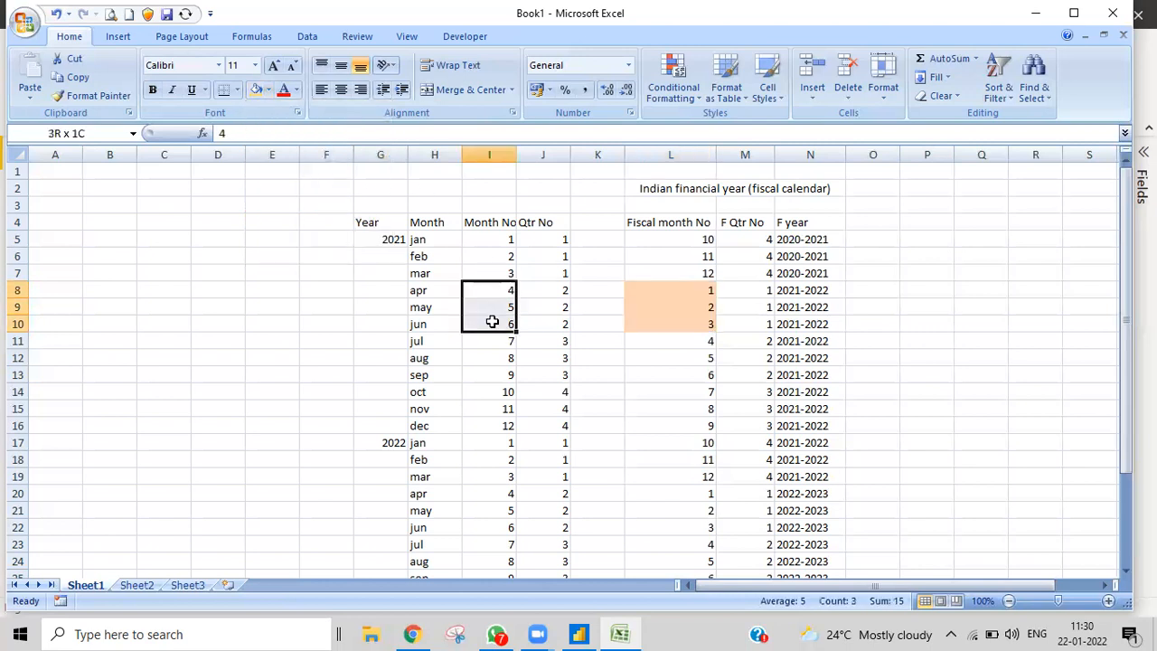
{"action": "left_click", "coordinate": [267, 91]}
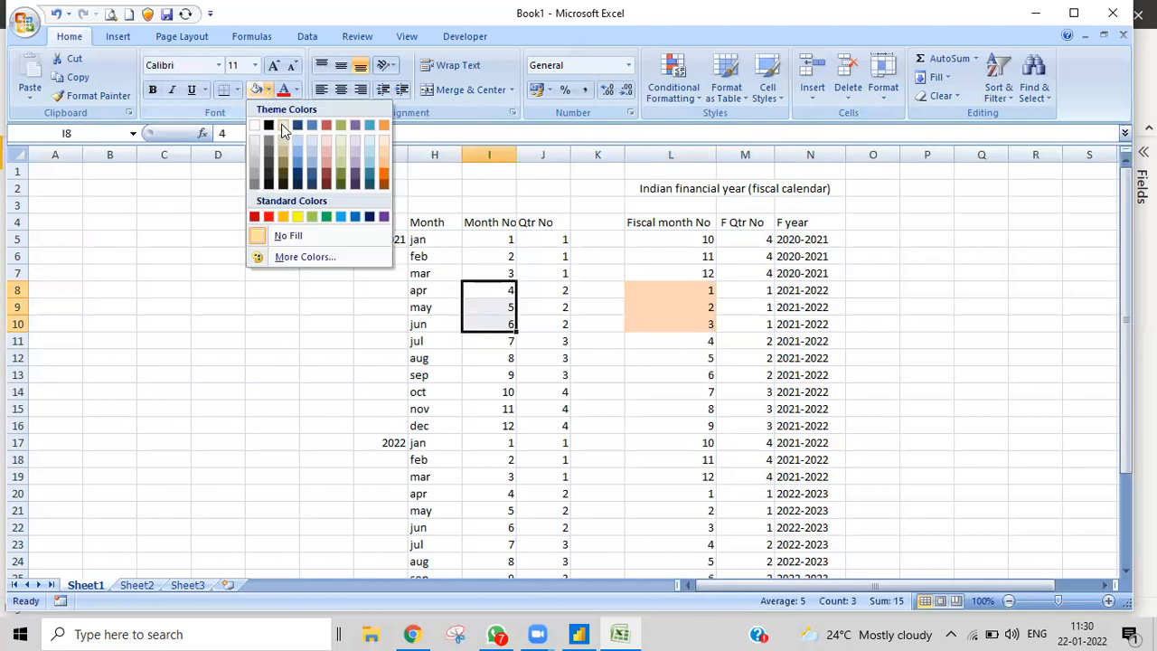
{"action": "left_click", "coordinate": [368, 151]}
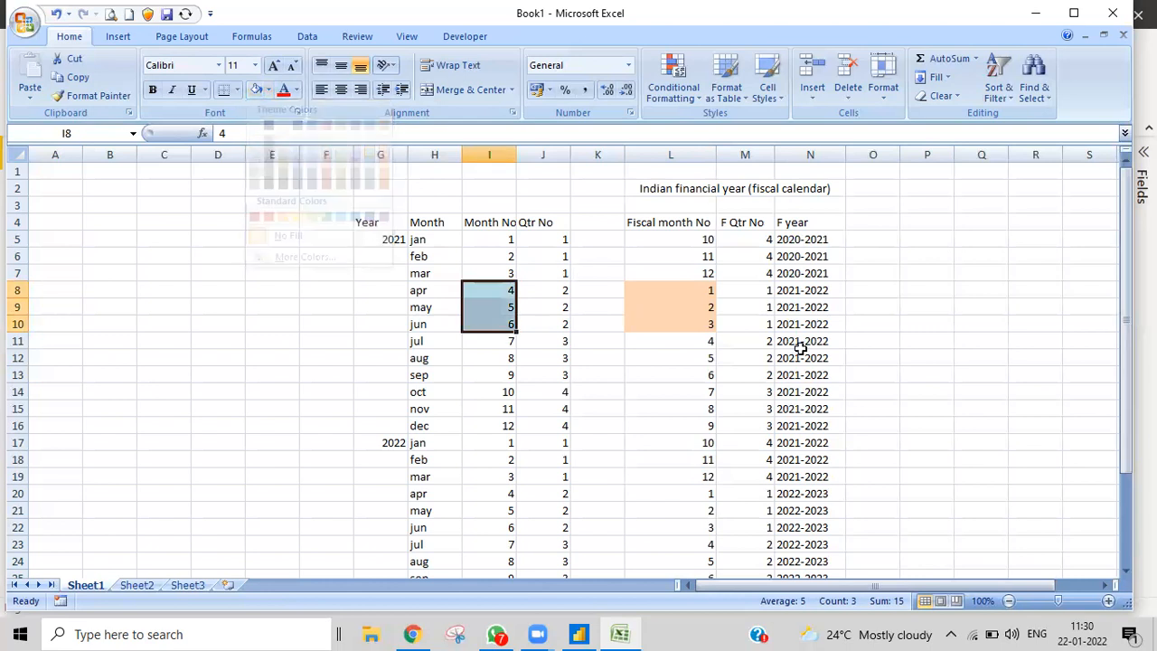
{"action": "left_click", "coordinate": [940, 390]}
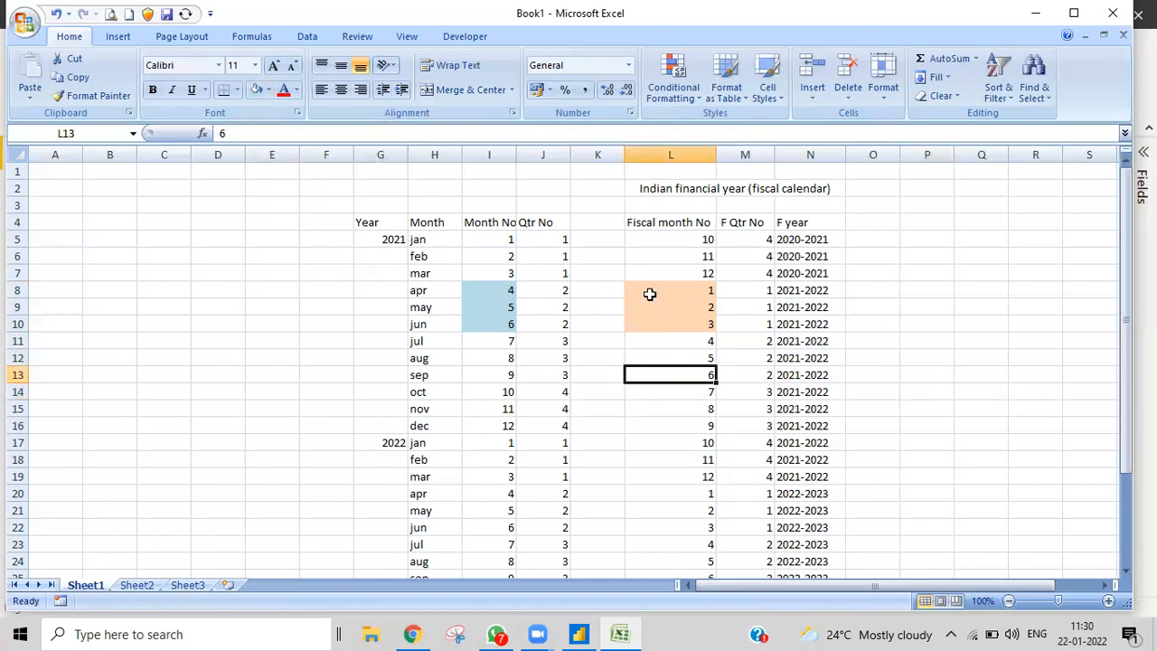
Fill the fiscal month numbers 1 to 12 in L8 to L19 with light orange.
{"action": "left_click_drag", "start_coordinate": [648, 291], "coordinate": [651, 474]}
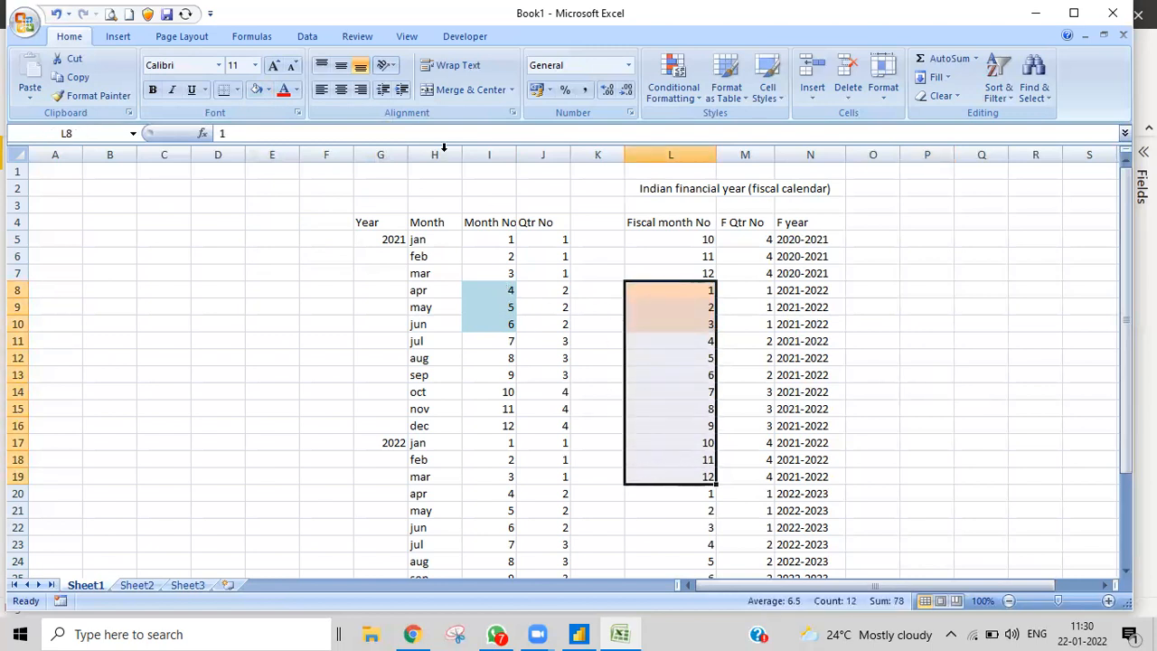
{"action": "left_click", "coordinate": [268, 91]}
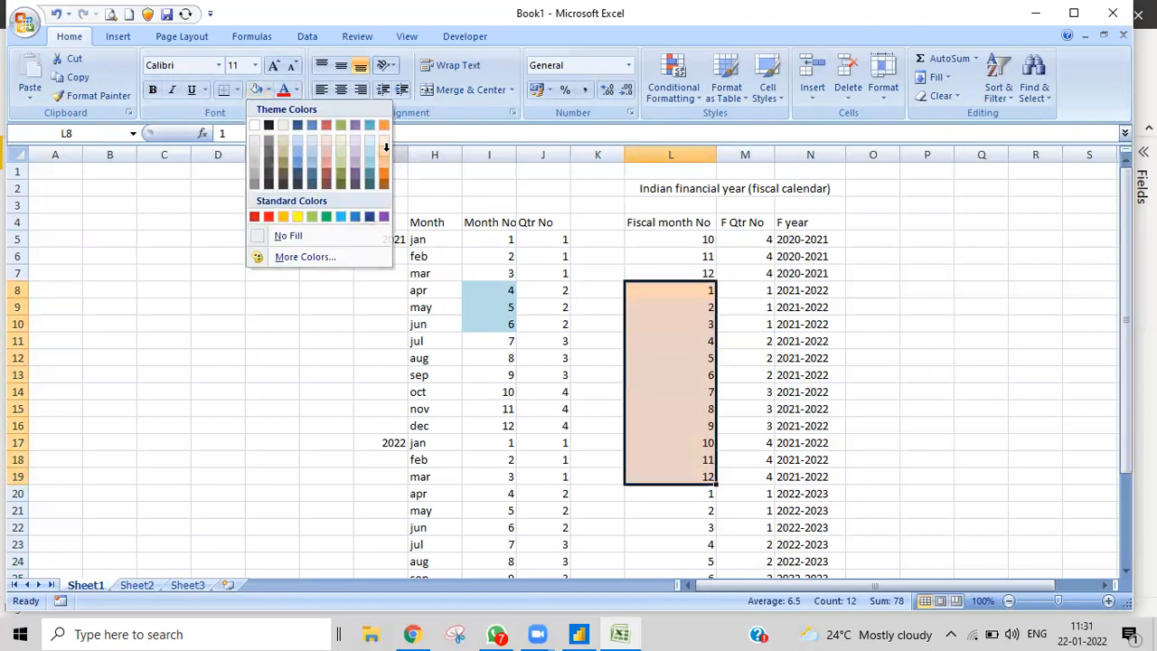
{"action": "left_click", "coordinate": [383, 143]}
Fill the 2021 calendar month numbers 4 to 12 in I8 to I16 with light aqua.
{"action": "left_click_drag", "start_coordinate": [505, 294], "coordinate": [497, 421]}
{"action": "left_click", "coordinate": [266, 89]}
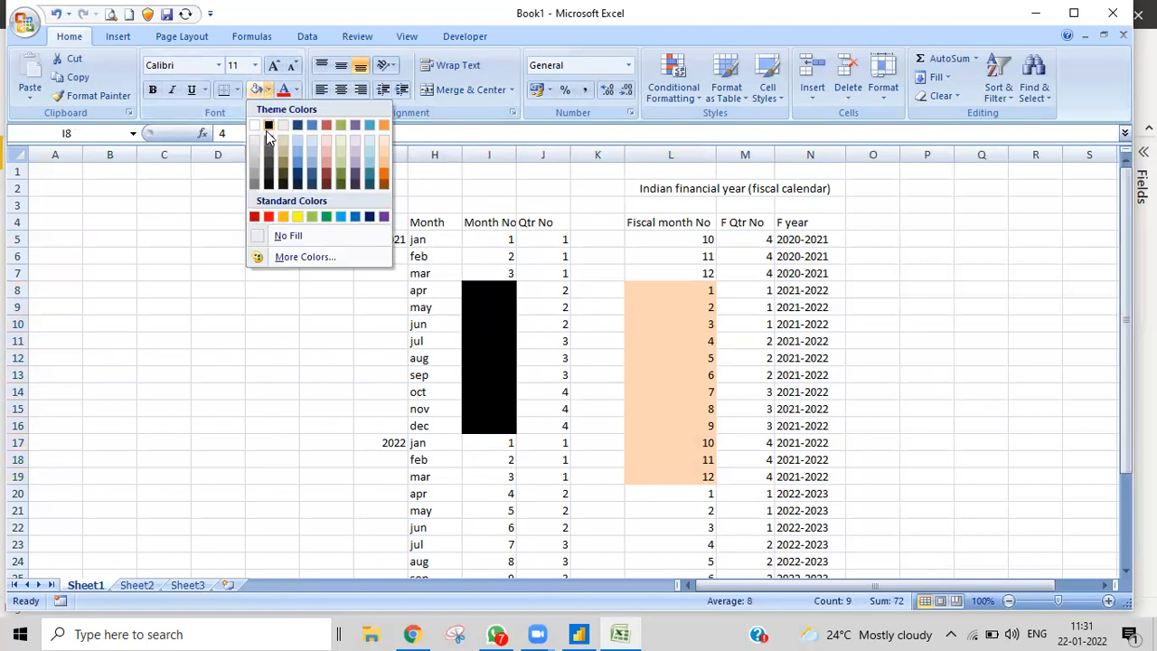
{"action": "left_click", "coordinate": [365, 151]}
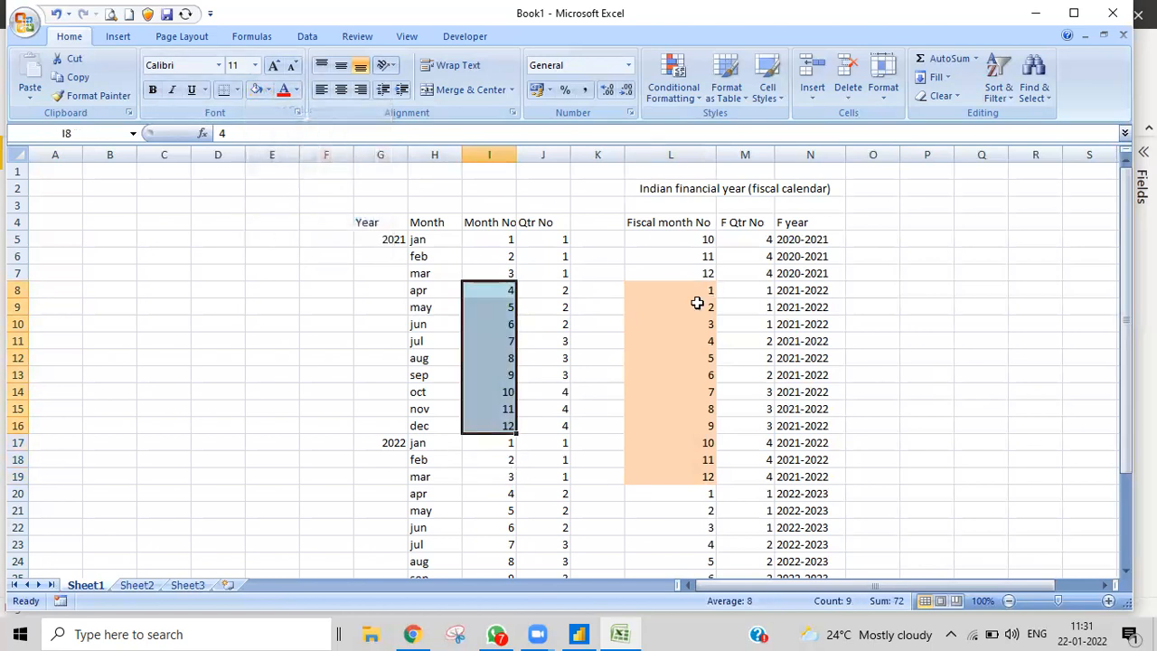
Change the fill of the fiscal month numbers 10 to 12 in L17 to L19 to white.
{"action": "left_click_drag", "start_coordinate": [652, 445], "coordinate": [651, 477]}
{"action": "left_click", "coordinate": [266, 90]}
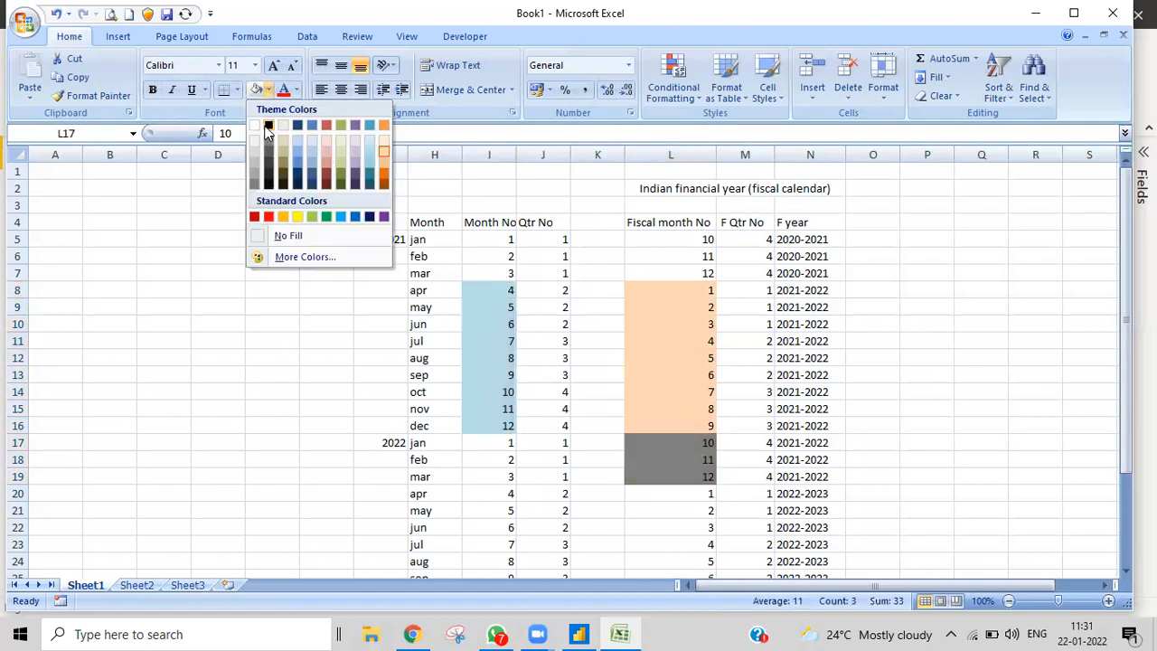
{"action": "left_click", "coordinate": [262, 127]}
{"action": "left_click", "coordinate": [79, 323]}
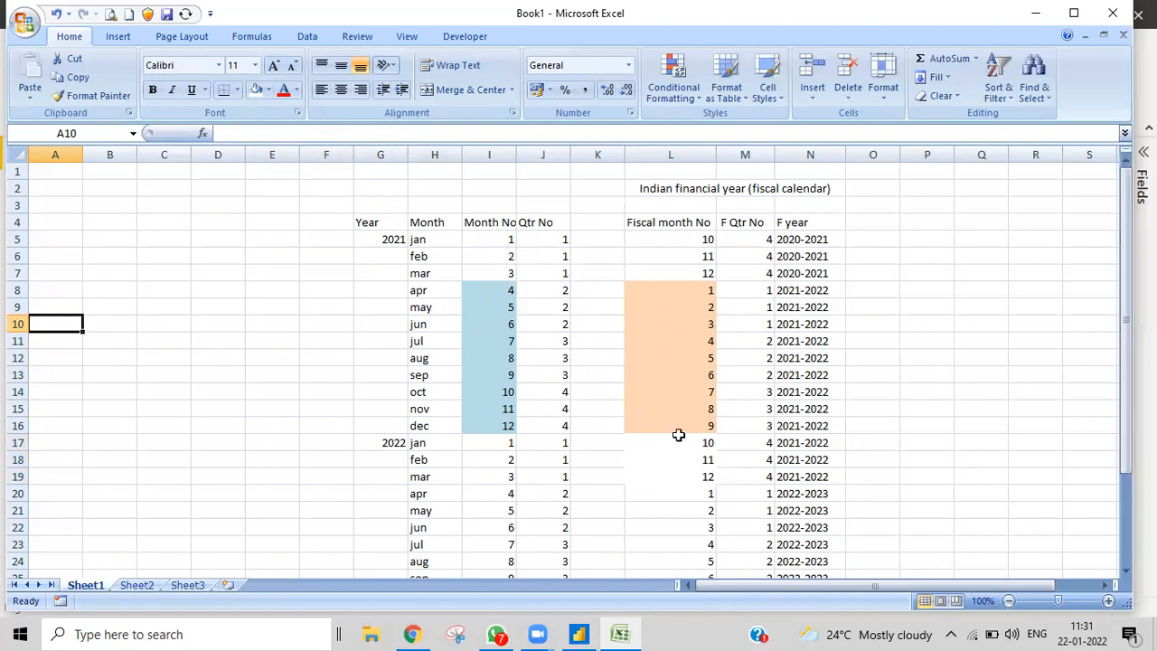
Enter the text edate in cell P8 beside the fiscal calendar table.
{"action": "left_click", "coordinate": [492, 273]}
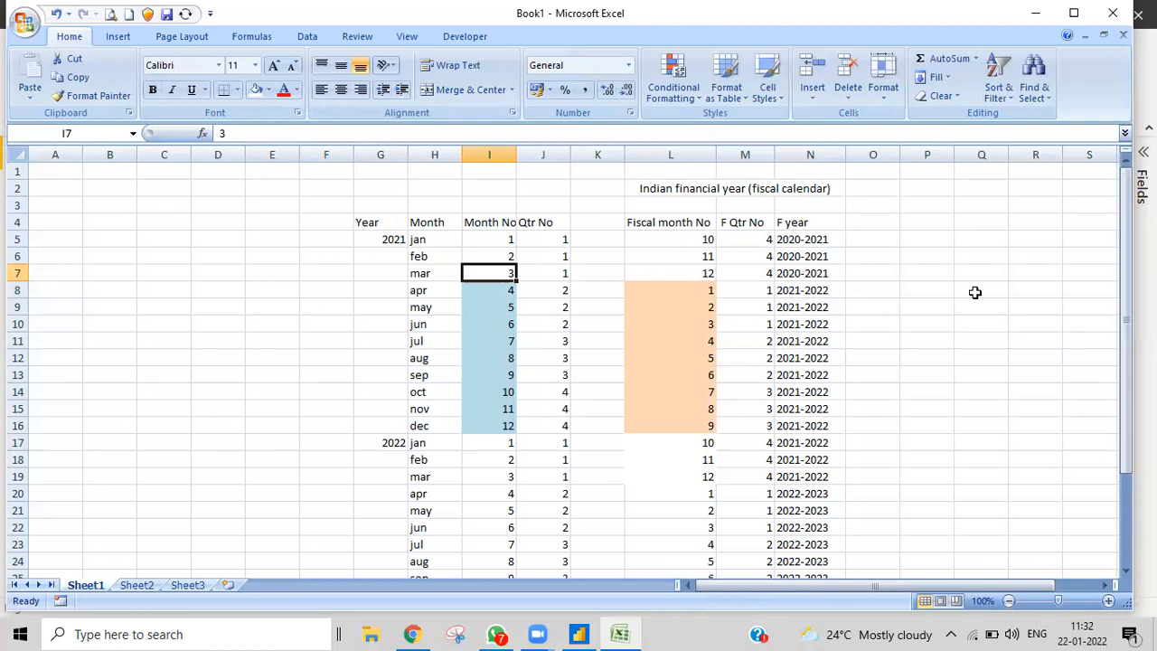
{"action": "double_click", "coordinate": [931, 290]}
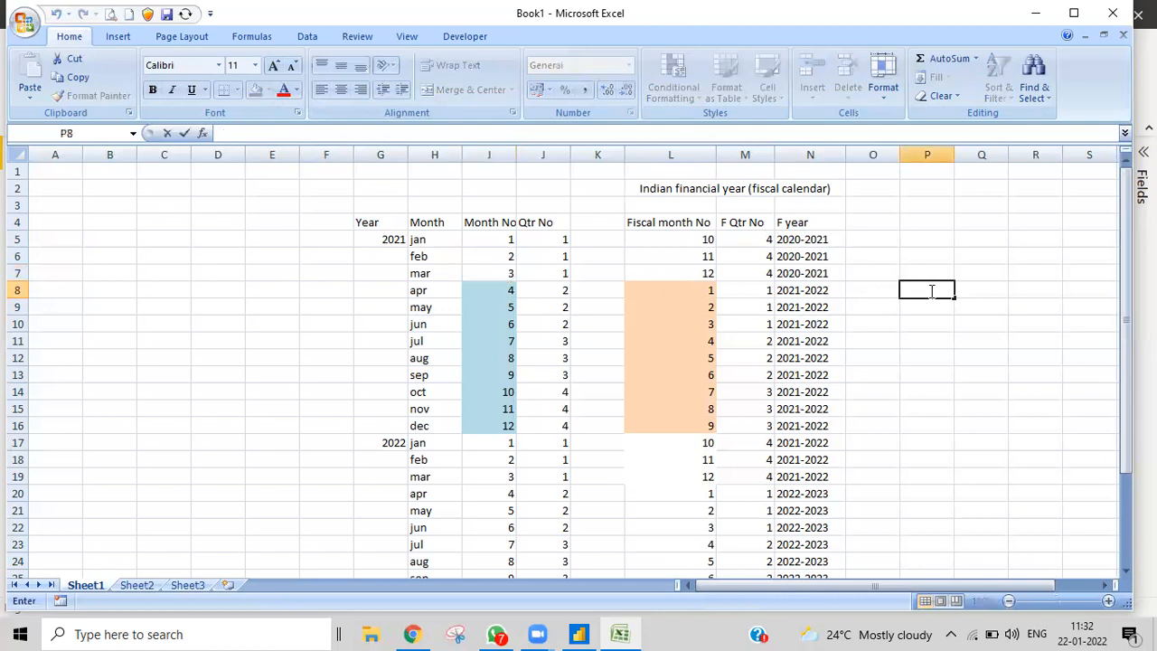
{"action": "type", "text": "edate"}
Switch to Power BI Desktop, start a new calculated table and clear its default formula text.
{"action": "left_click", "coordinate": [584, 634]}
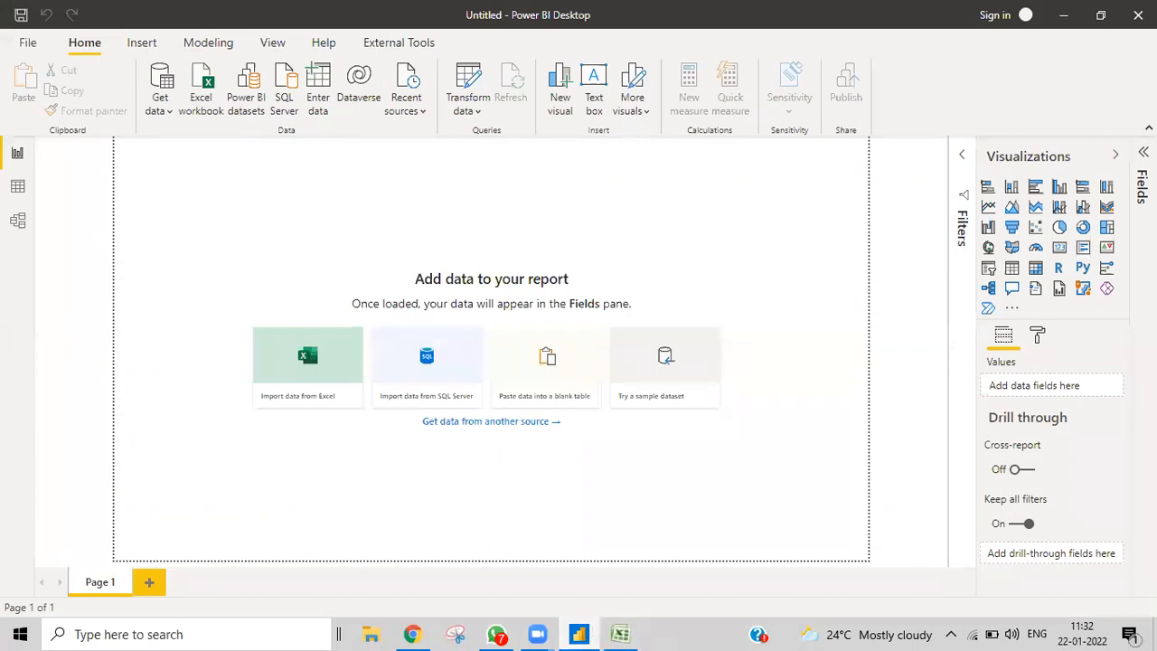
{"action": "left_click", "coordinate": [200, 51]}
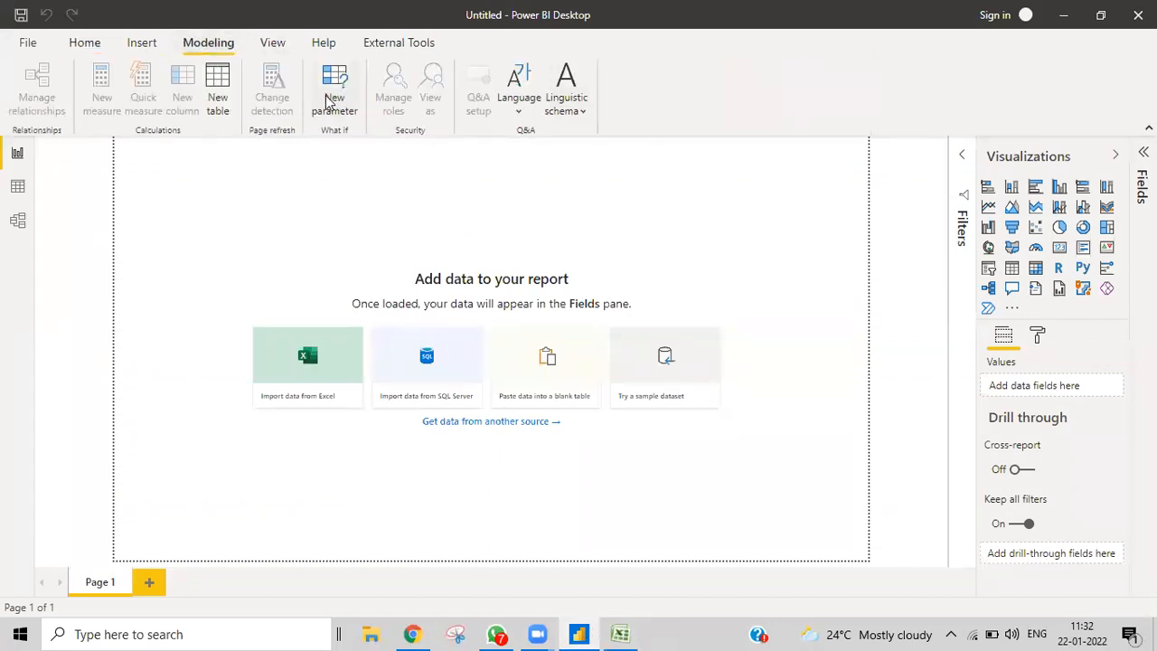
{"action": "left_click", "coordinate": [217, 99]}
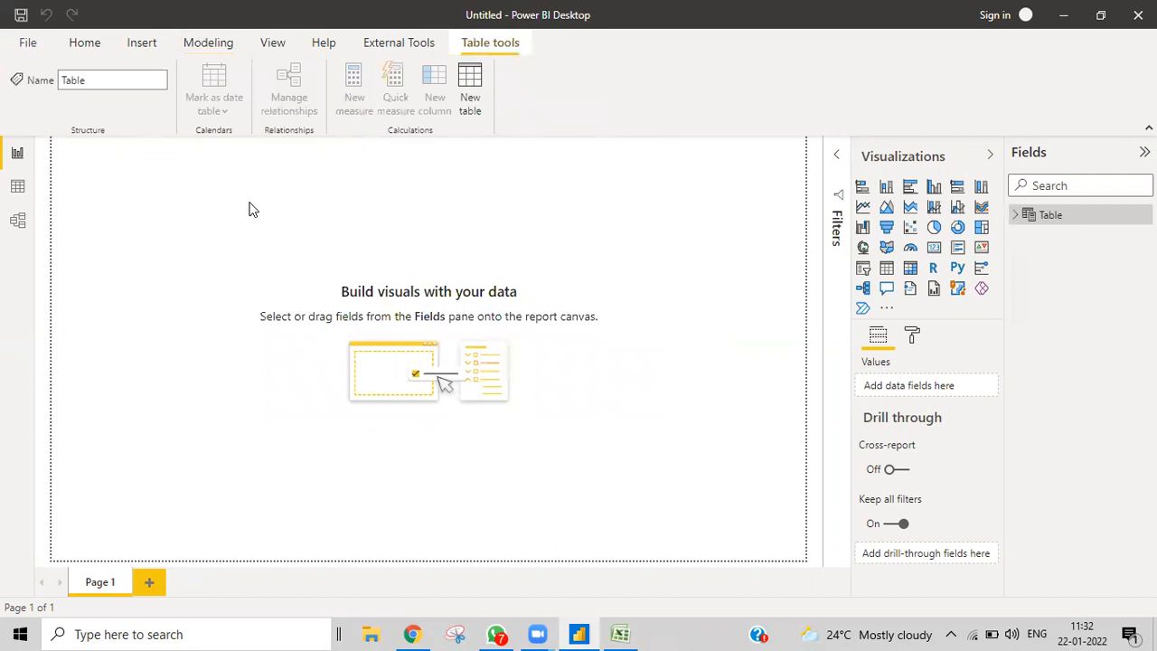
{"action": "key", "text": "BackSpace"}
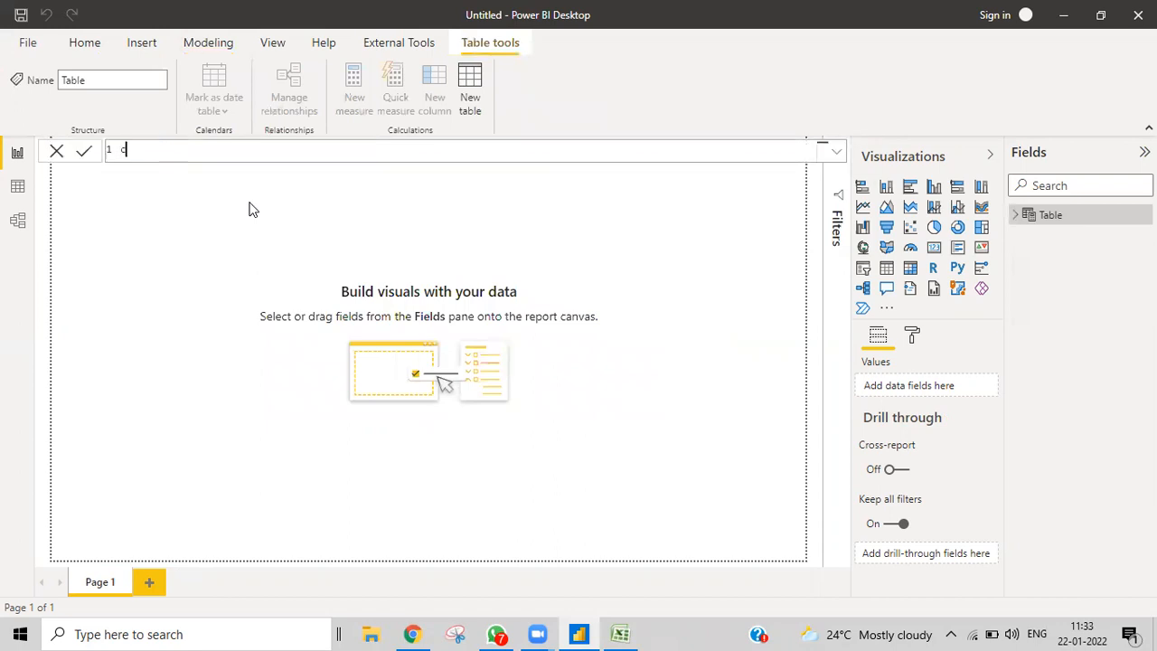
{"action": "type", "text": "daimdate"}
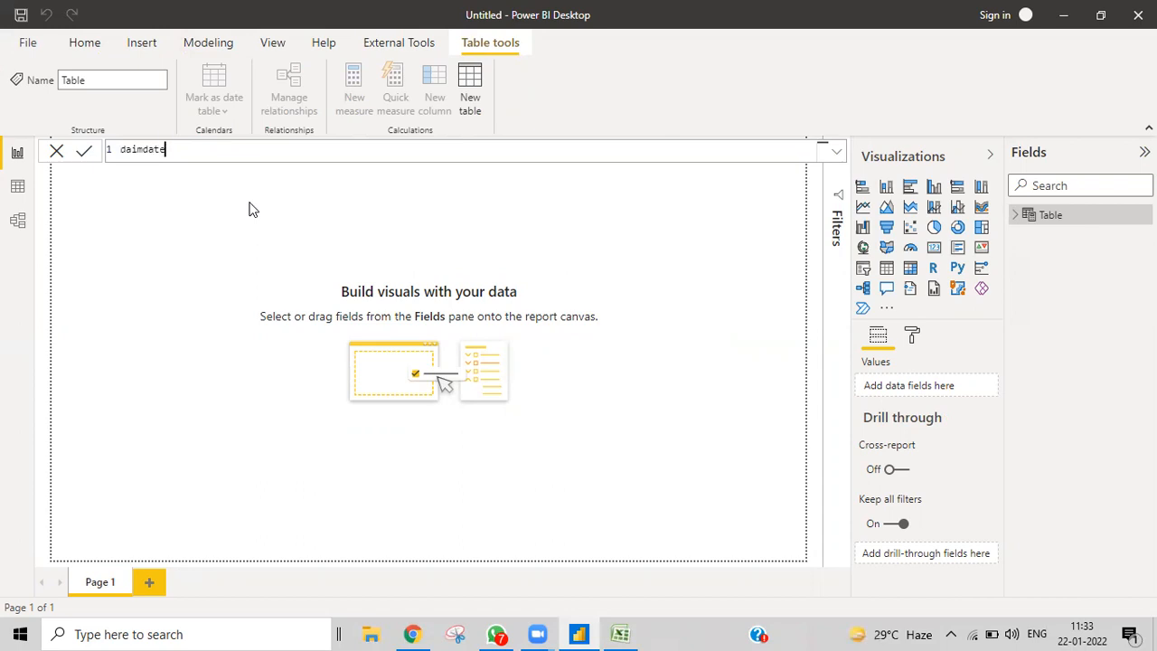
{"action": "key", "text": "BackSpace"}
{"action": "key", "text": "BackSpace"}
{"action": "key", "text": "BackSpace"}
{"action": "key", "text": "BackSpace"}
{"action": "key", "text": "BackSpace"}
{"action": "key", "text": "BackSpace"}
Name the new table calendar and begin its CALENDAR formula with the start date date(2021,01,01).
{"action": "type", "text": "calan"}
{"action": "type", "text": "ndar"}
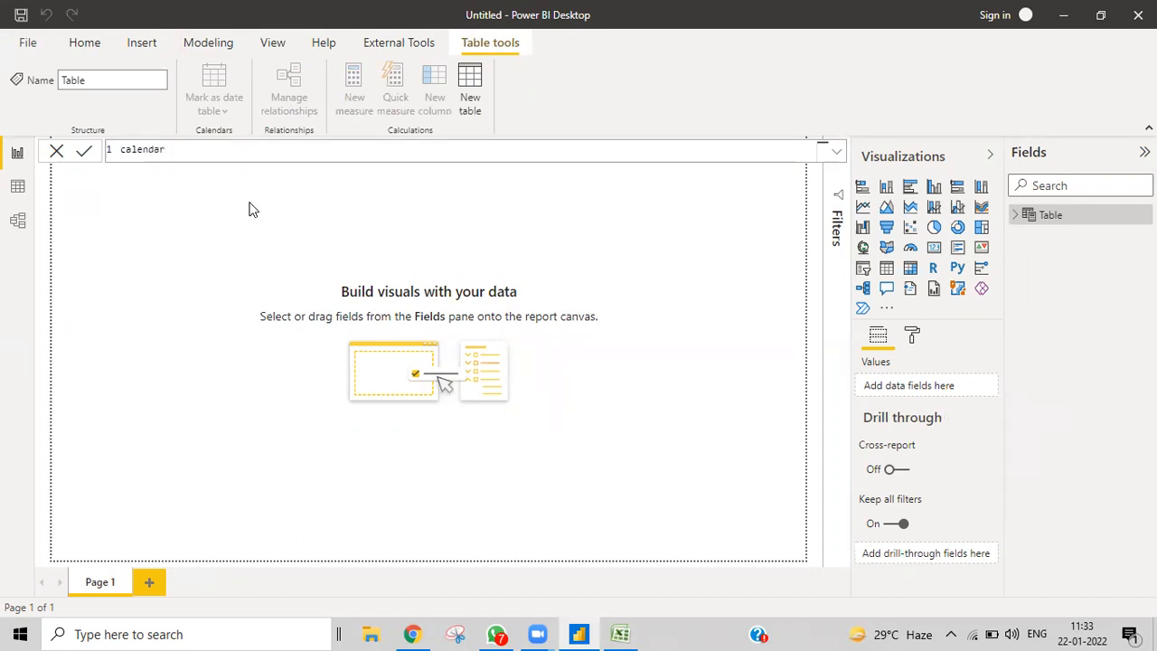
{"action": "type", "text": "=cal"}
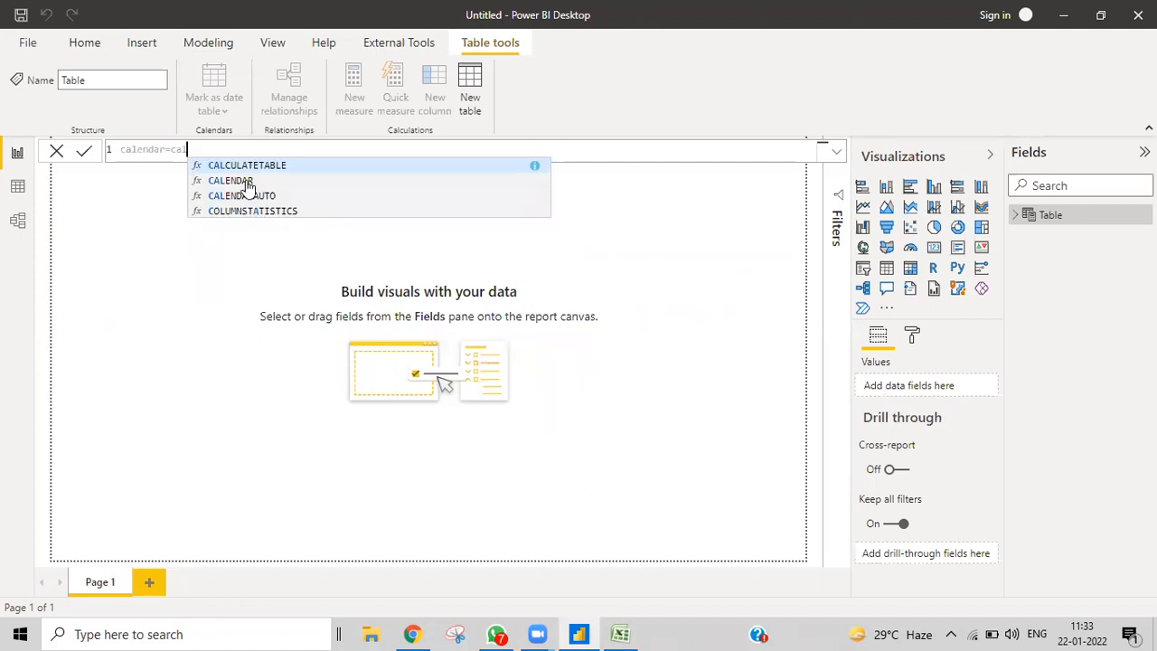
{"action": "left_click", "coordinate": [244, 180]}
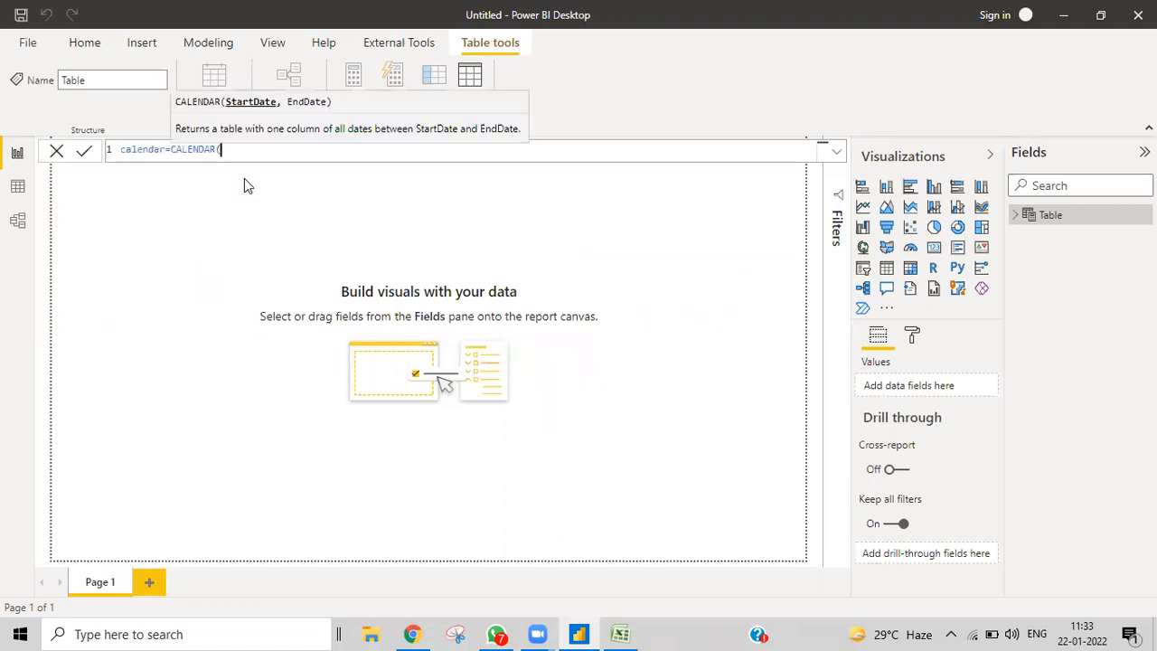
{"action": "type", "text": "date("}
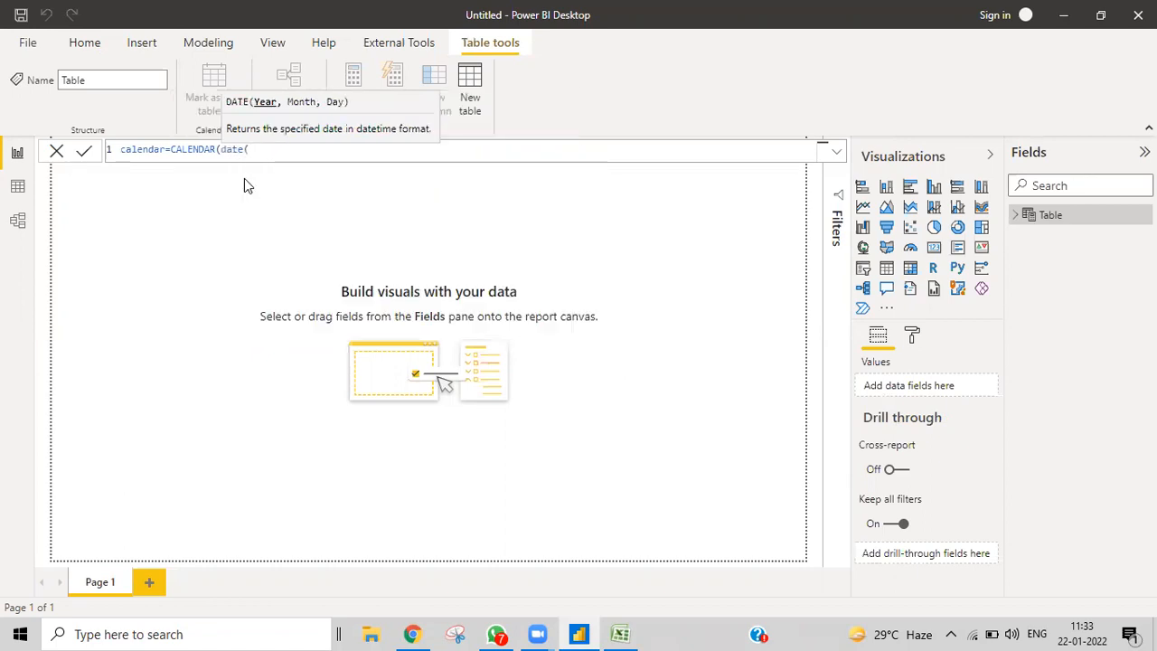
{"action": "type", "text": "2021,01,"}
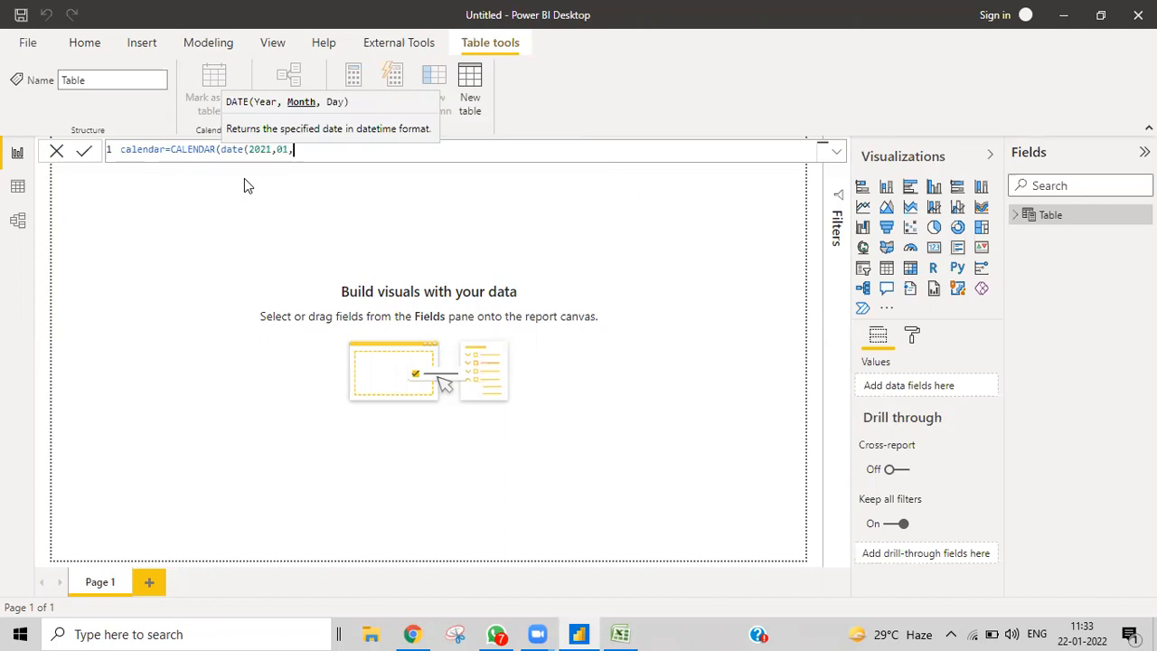
{"action": "type", "text": "01)"}
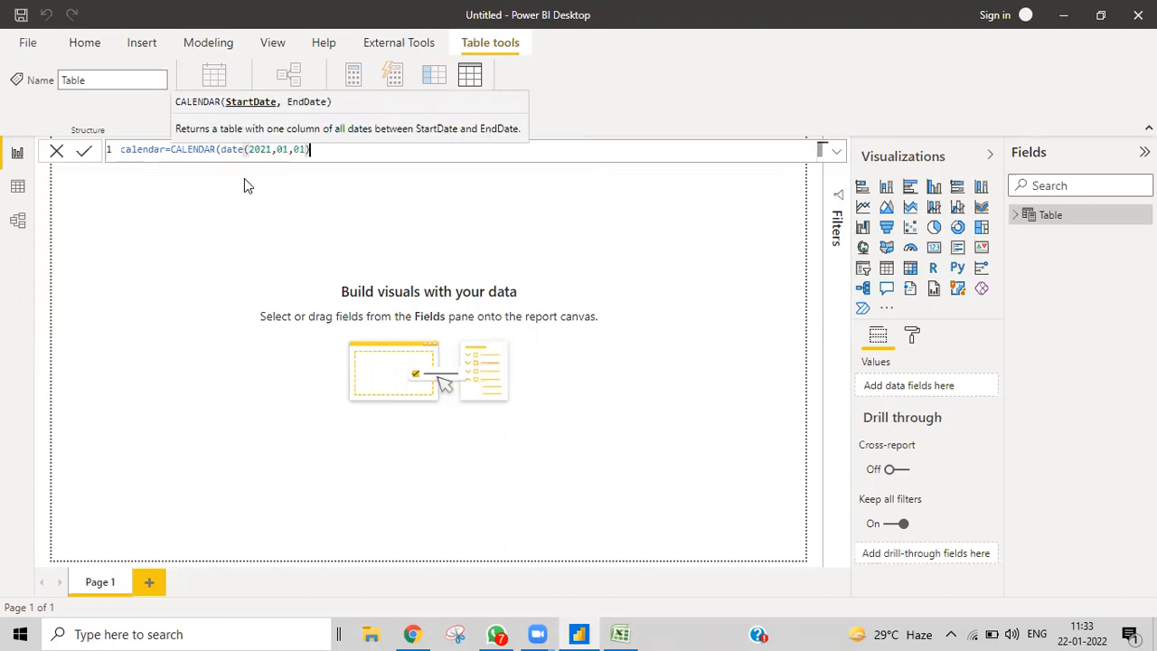
{"action": "type", "text": ","}
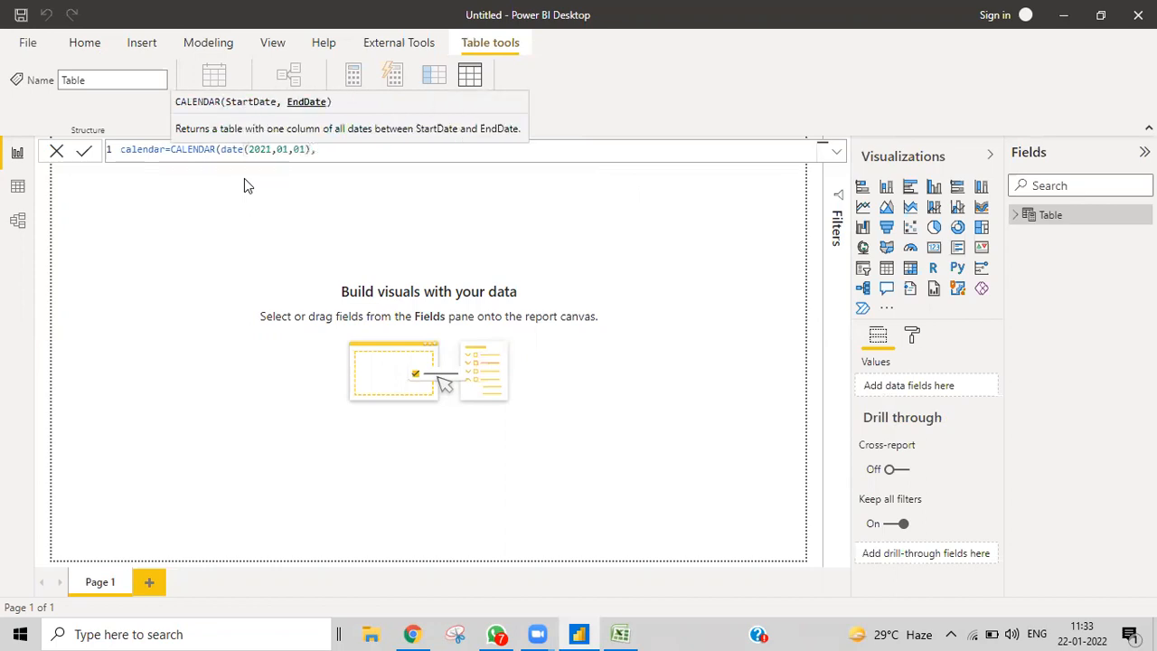
Complete the CALENDAR formula with the end date date(2023,12,31), create the table and display its rows in Data view.
{"action": "type", "text": "date("}
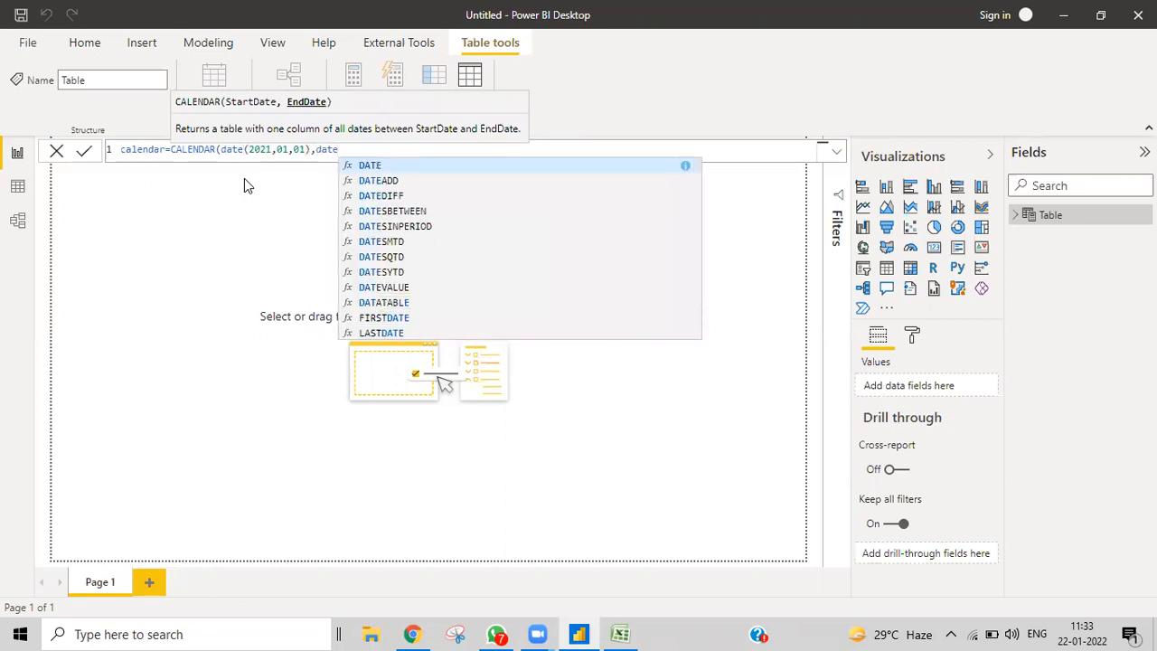
{"action": "type", "text": "20"}
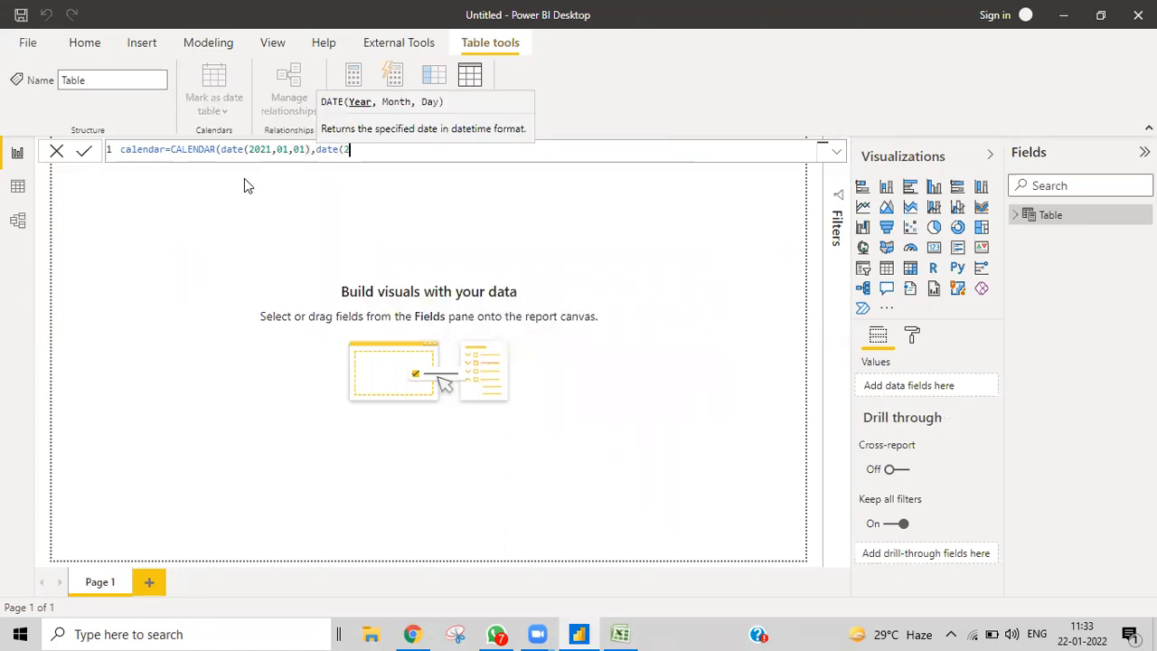
{"action": "type", "text": "23,"}
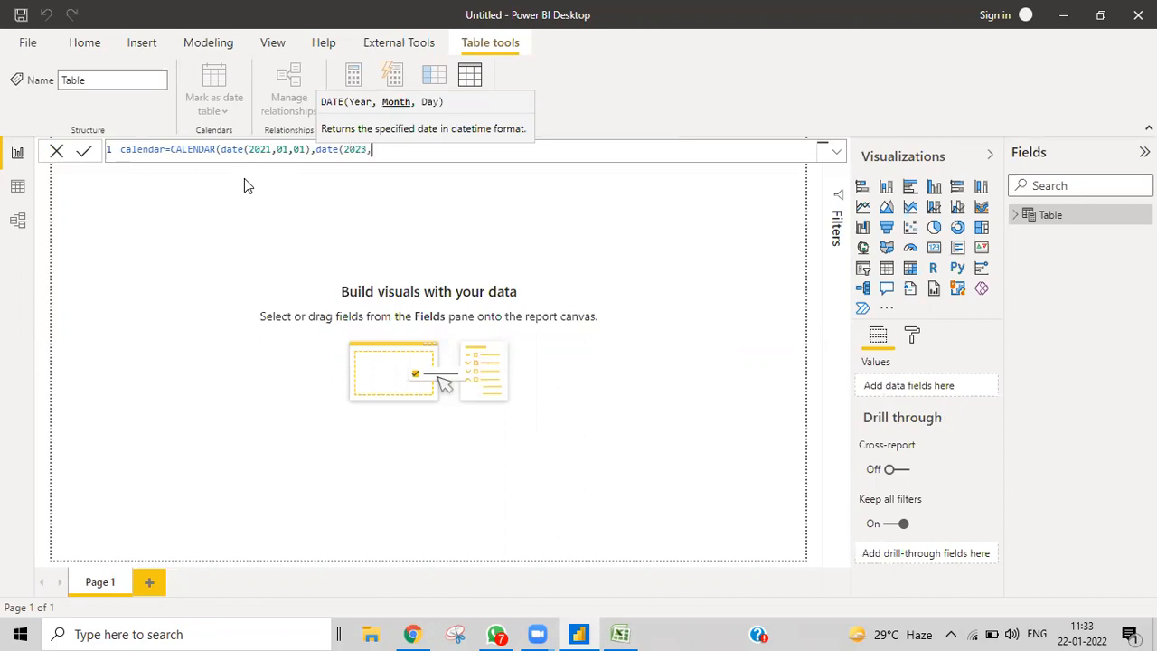
{"action": "type", "text": "12,31"}
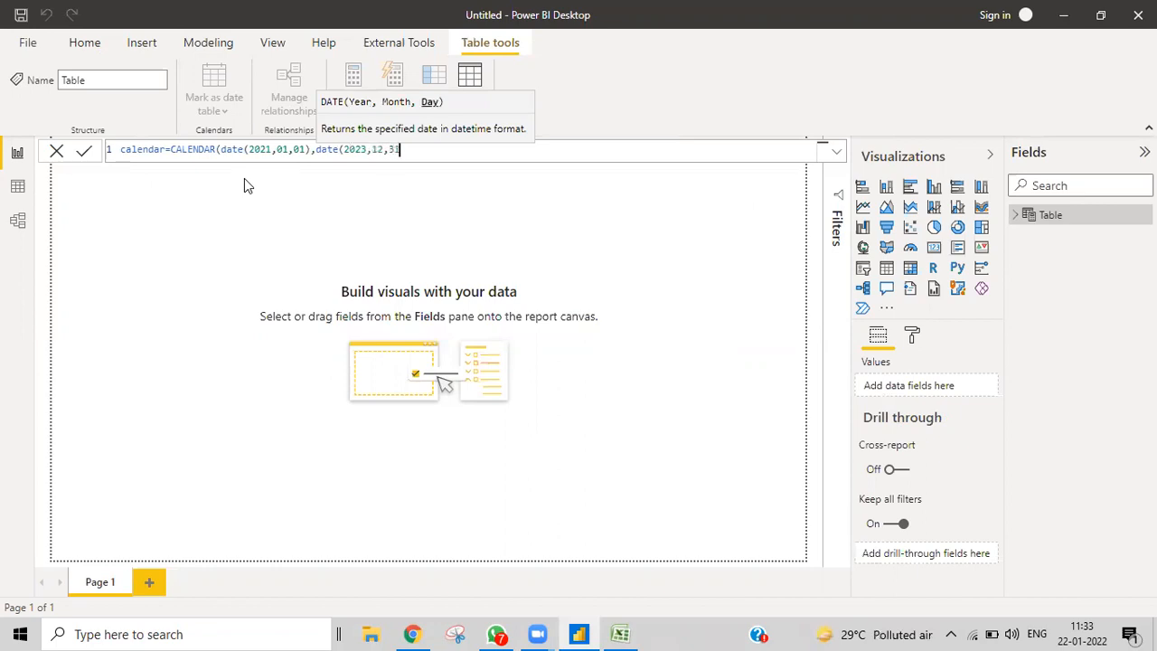
{"action": "type", "text": ")"}
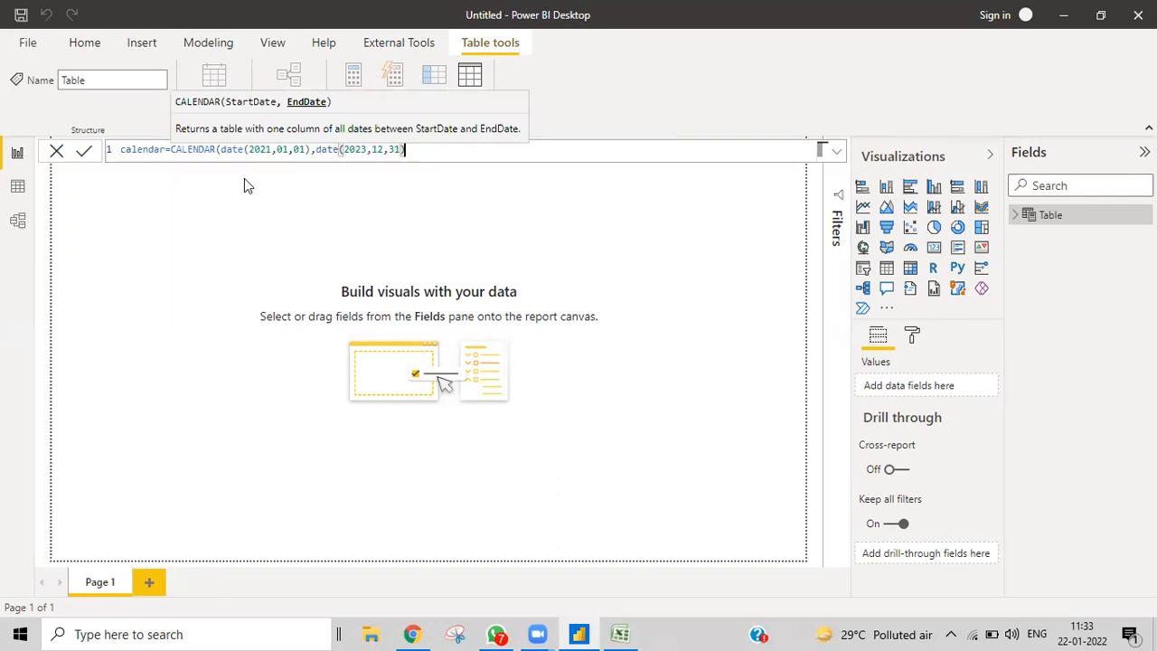
{"action": "type", "text": ")"}
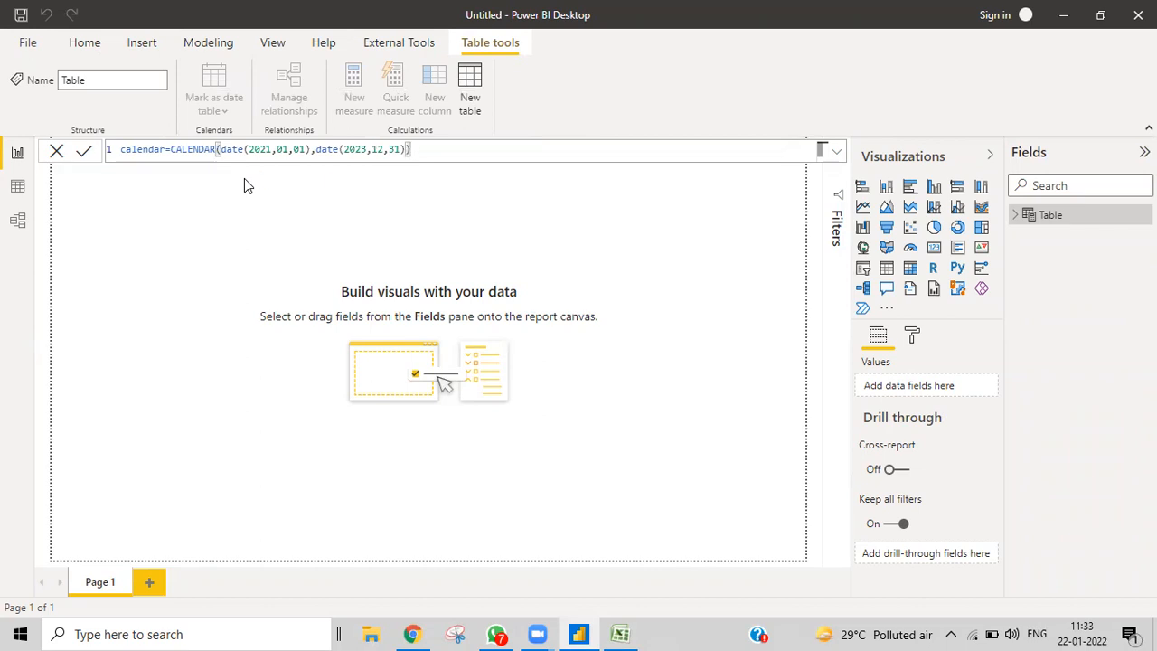
{"action": "key", "text": "Return"}
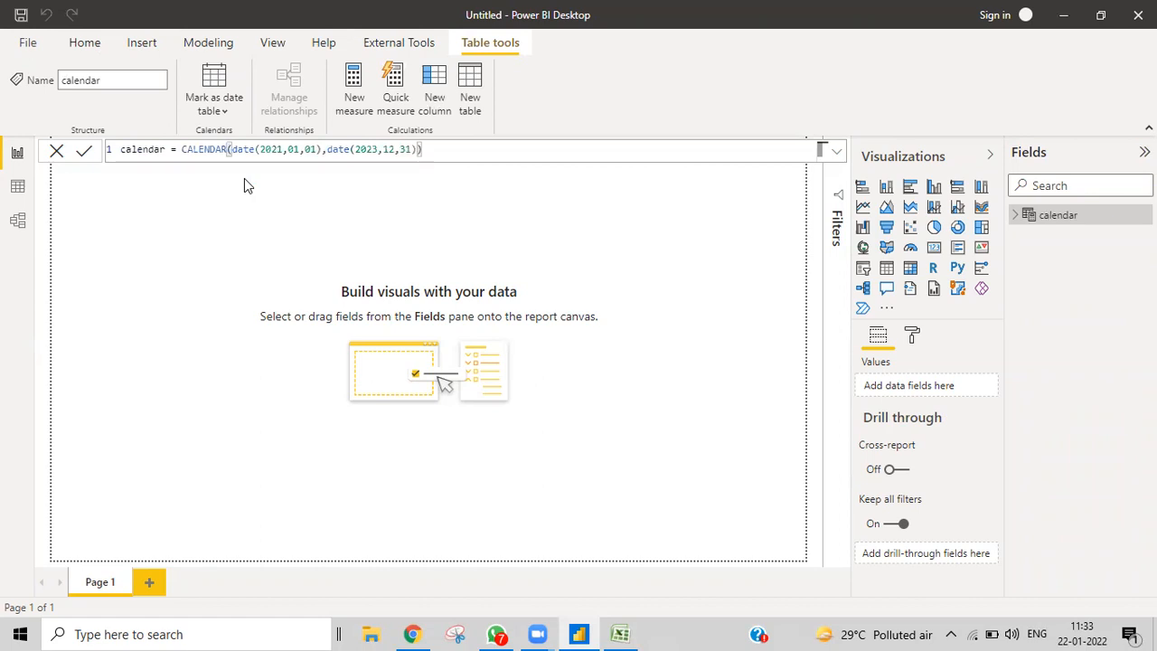
{"action": "left_click", "coordinate": [15, 190]}
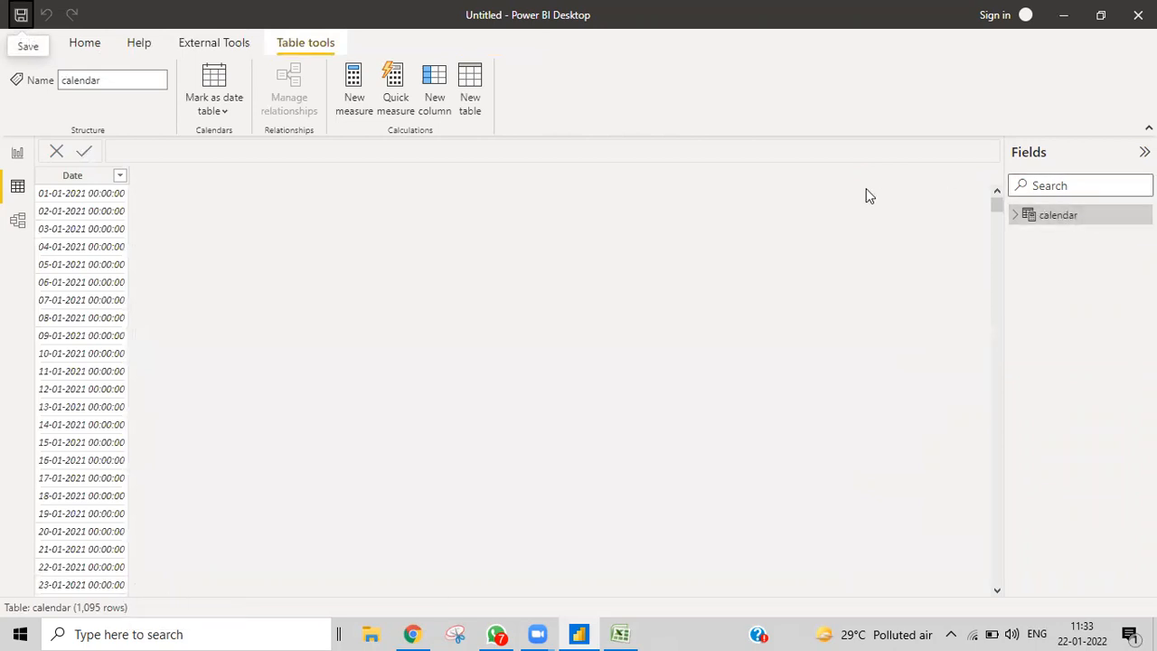
Start another calculated table and clear its default formula text.
{"action": "left_click", "coordinate": [475, 94]}
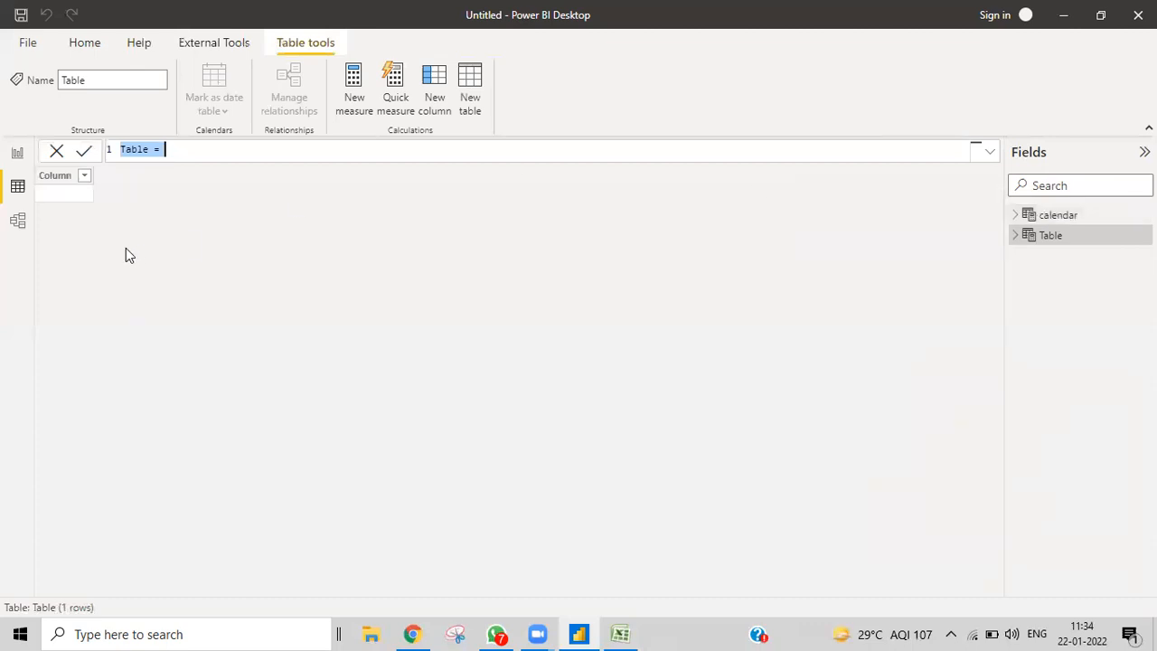
{"action": "key", "text": "BackSpace"}
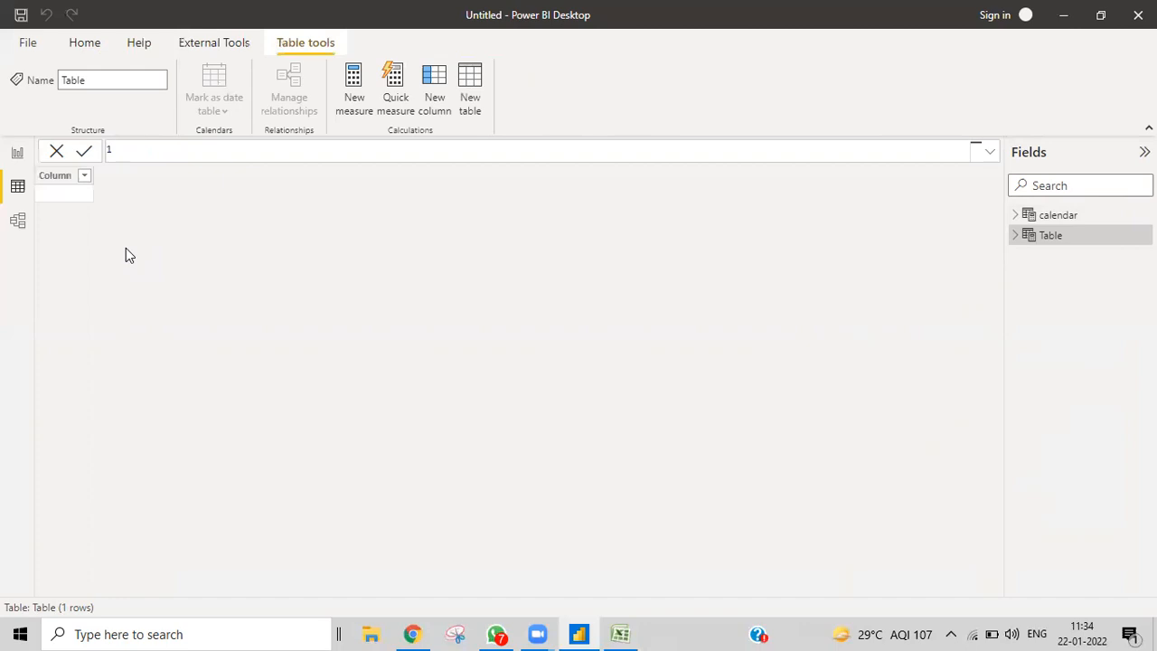
{"action": "type", "text": "domen"}
{"action": "key", "text": "BackSpace"}
{"action": "key", "text": "BackSpace"}
{"action": "key", "text": "BackSpace"}
{"action": "key", "text": "BackSpace"}
{"action": "key", "text": "BackSpace"}
Name the new table fcal and begin its SELECTCOLUMNS formula with the 'calendar' table as source.
{"action": "type", "text": "fcal="}
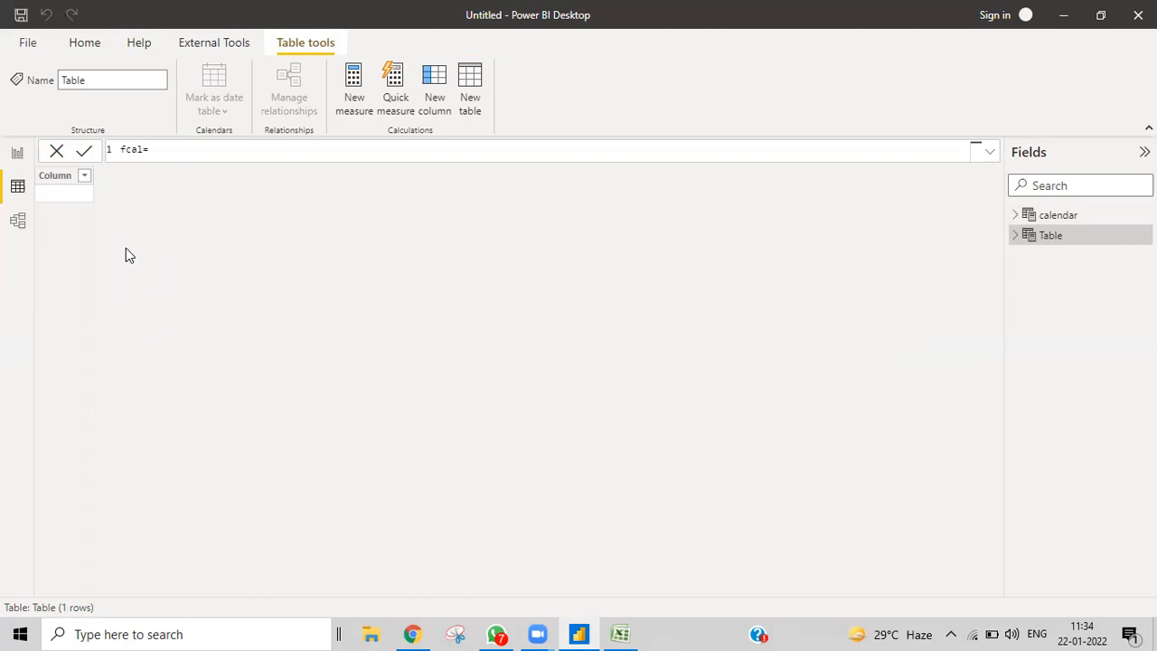
{"action": "type", "text": "select"}
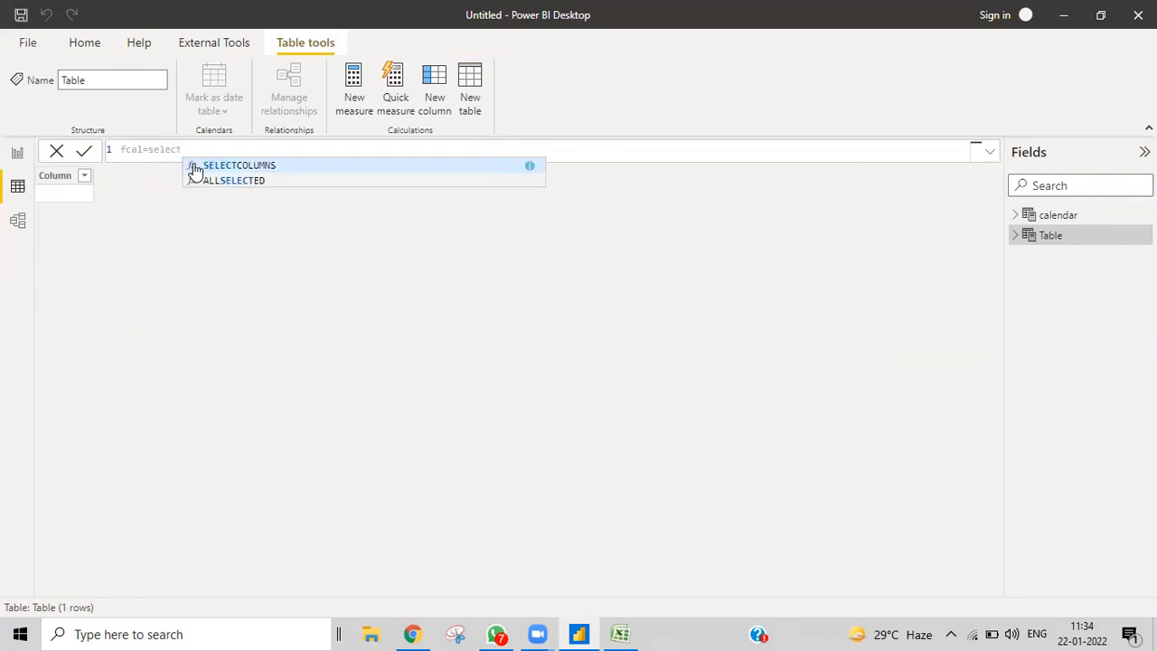
{"action": "left_click", "coordinate": [220, 171]}
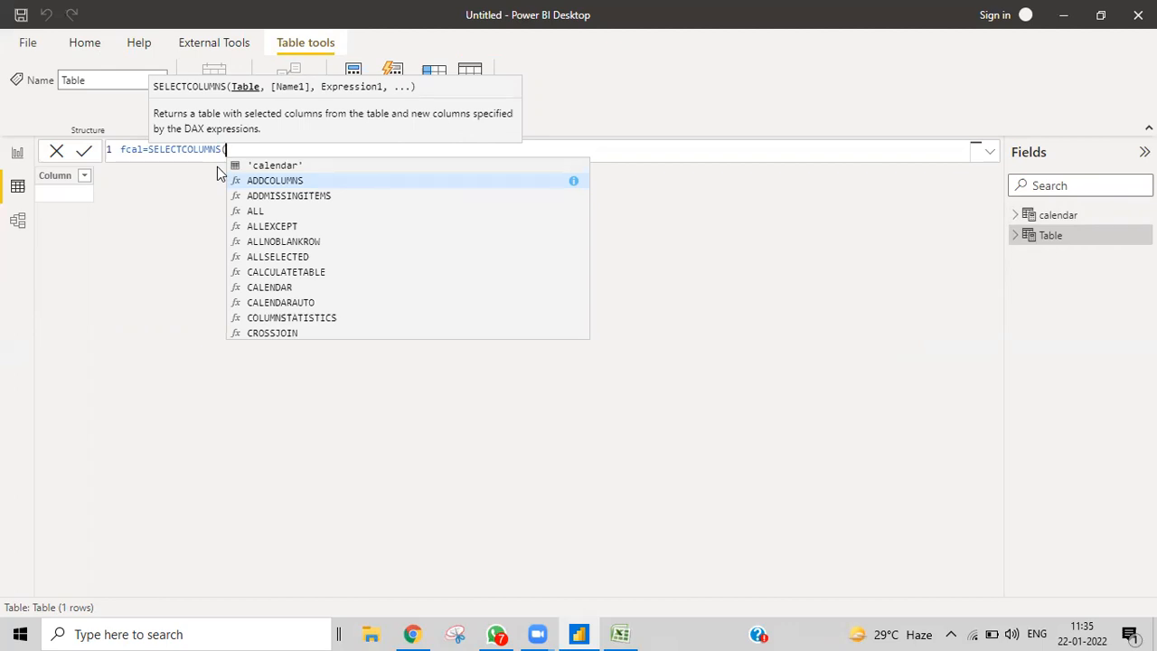
{"action": "type", "text": "cal"}
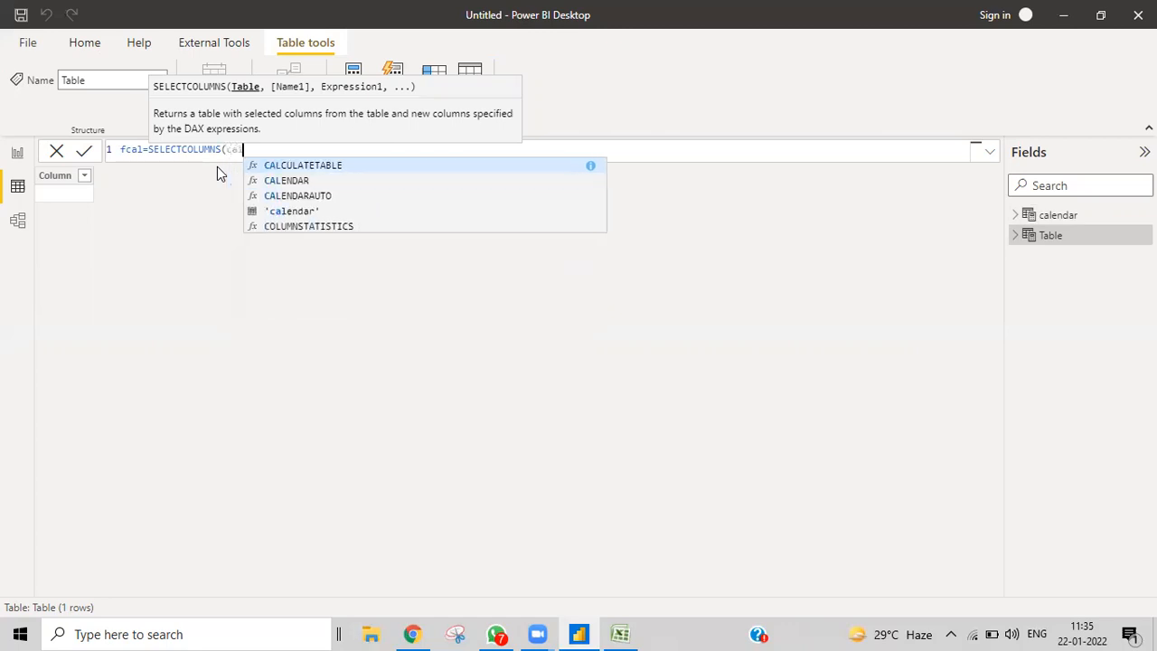
{"action": "left_click", "coordinate": [273, 213]}
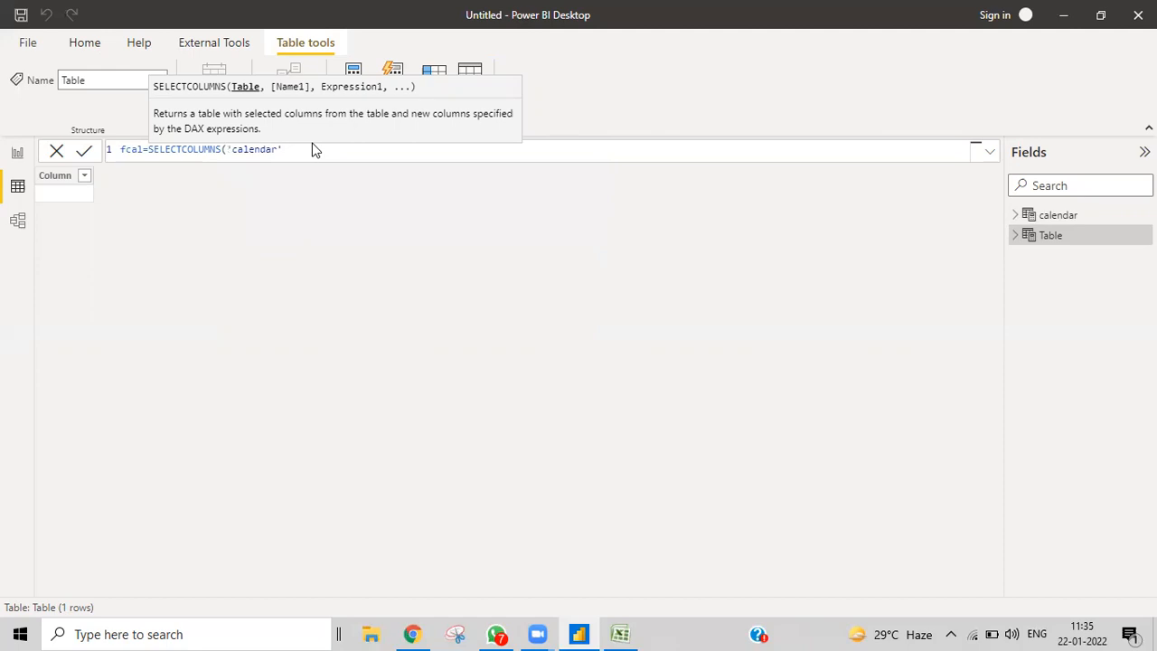
Add "DATE" in double quotes as the first column name in the fcal SELECTCOLUMNS formula.
{"action": "type", "text": ","}
{"action": "type", "text": "date"}
{"action": "key", "text": "Left"}
{"action": "key", "text": "Left"}
{"action": "key", "text": "Left"}
{"action": "key", "text": "Left"}
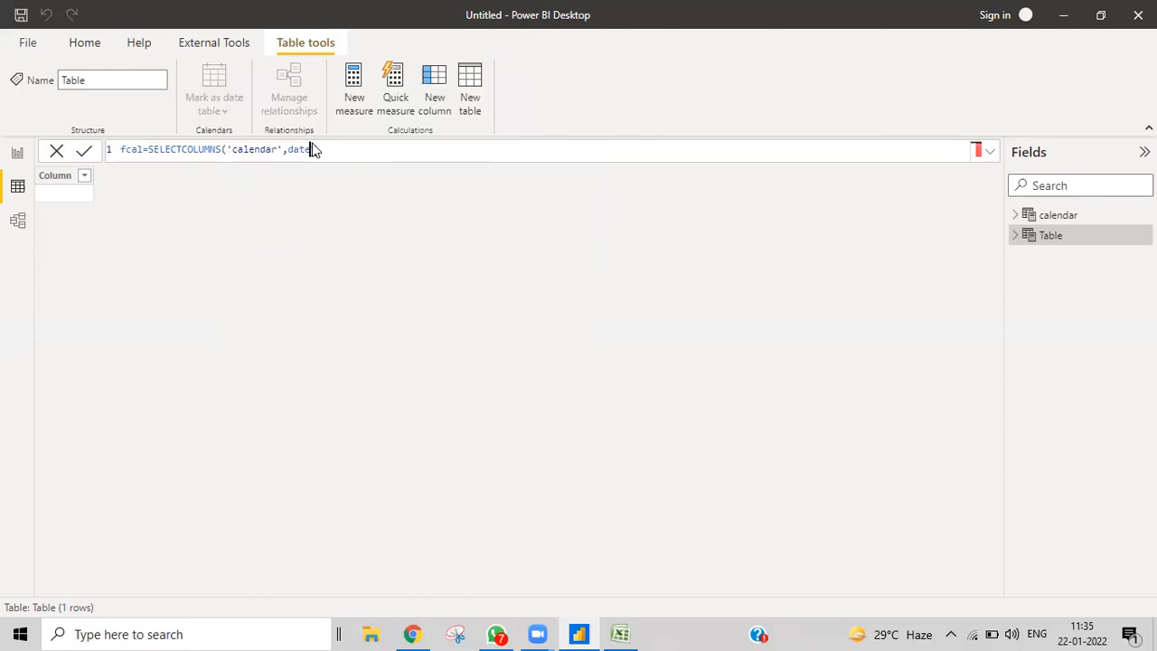
{"action": "key", "text": "Left"}
{"action": "type", "text": "\""}
{"action": "key", "text": "End"}
{"action": "key", "text": "BackSpace"}
{"action": "key", "text": "BackSpace"}
{"action": "key", "text": "BackSpace"}
{"action": "key", "text": "BackSpace"}
{"action": "key", "text": "BackSpace"}
{"action": "key", "text": "BackSpace"}
{"action": "type", "text": "DATE\""}
Use 'calendar'[Date] as the DATE column's expression, close the formula and create the fcal table.
{"action": "type", "text": ",D"}
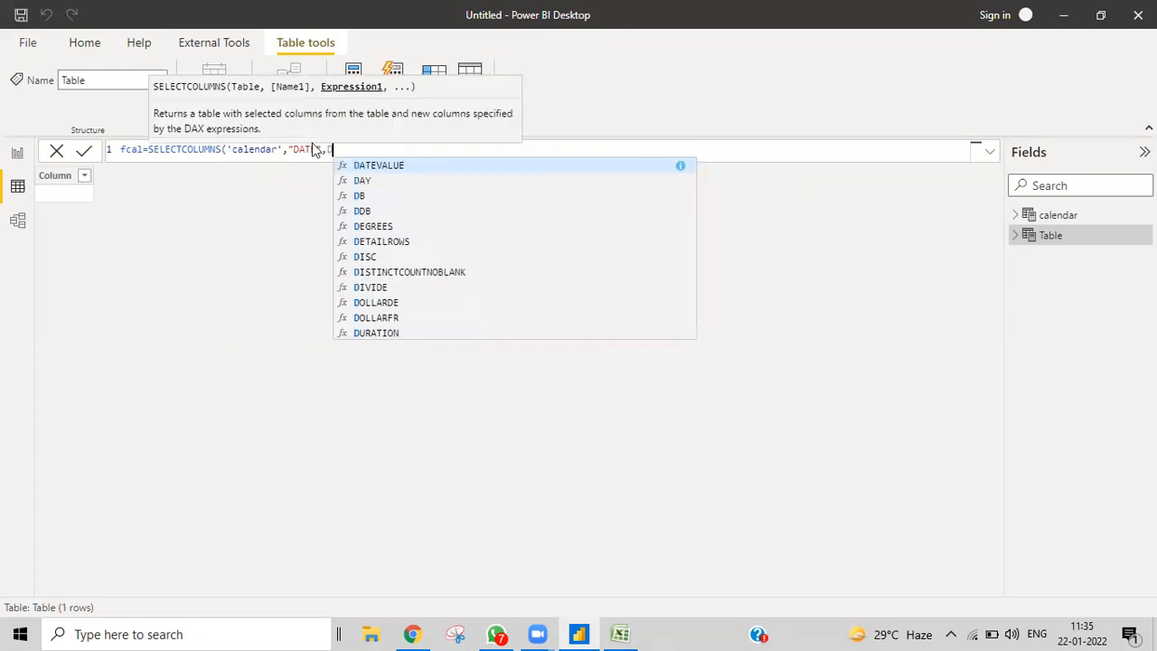
{"action": "type", "text": "ATE"}
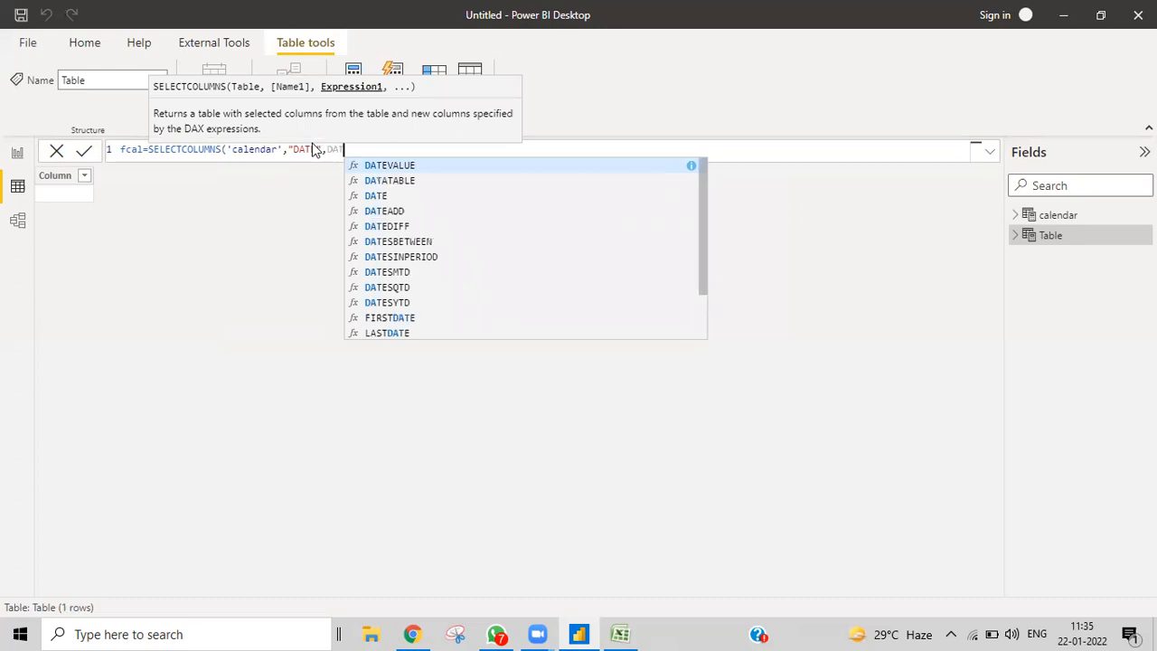
{"action": "scroll", "coordinate": [534, 225], "scroll_direction": "down", "scroll_amount": 1}
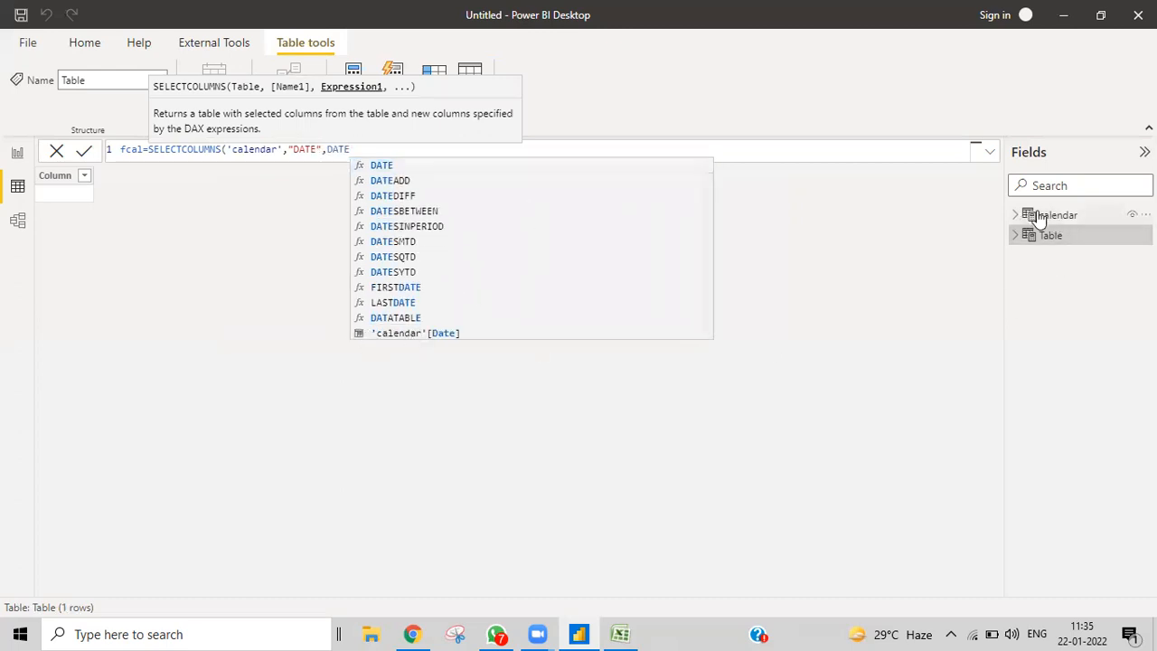
{"action": "left_click", "coordinate": [365, 331]}
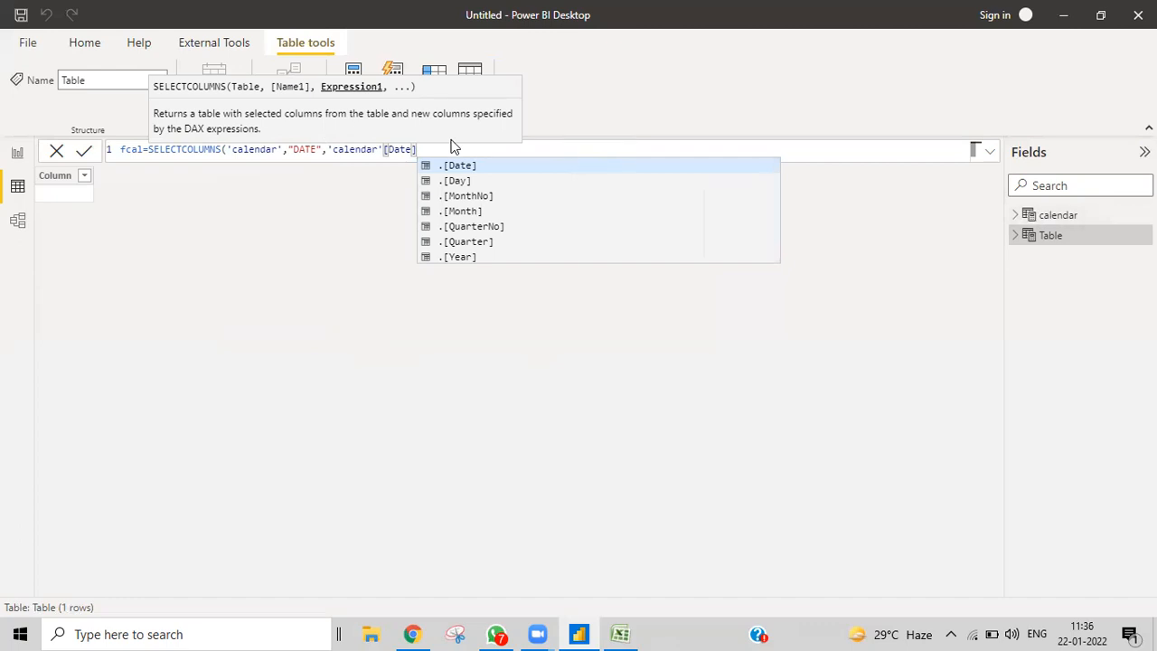
{"action": "type", "text": ")"}
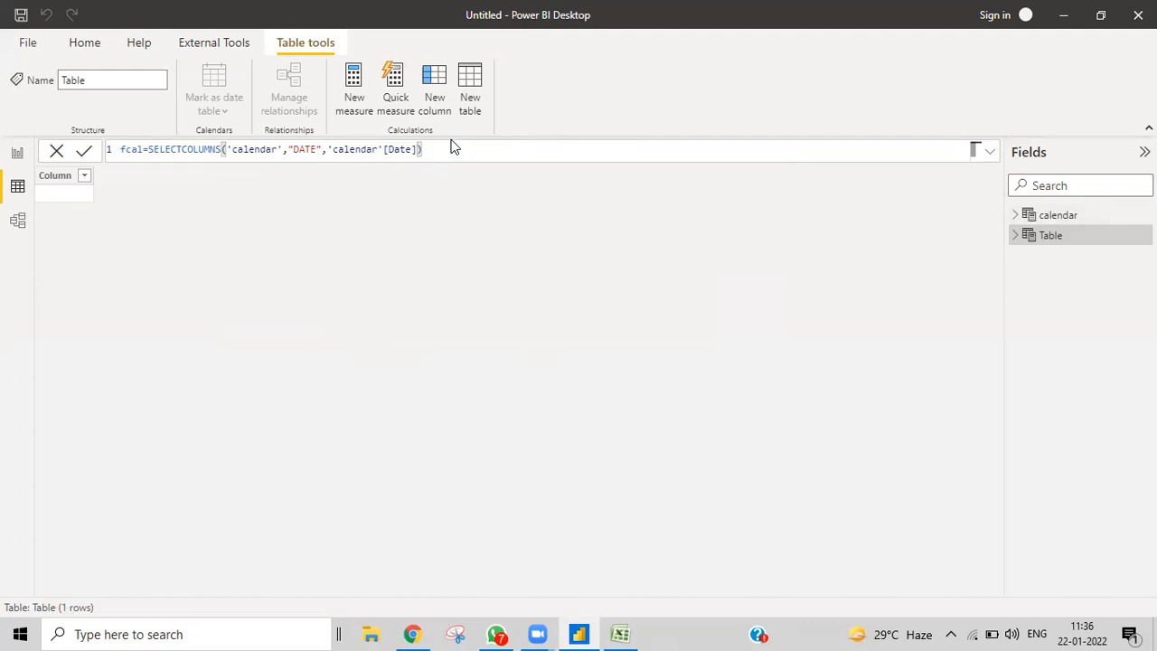
{"action": "key", "text": "Return"}
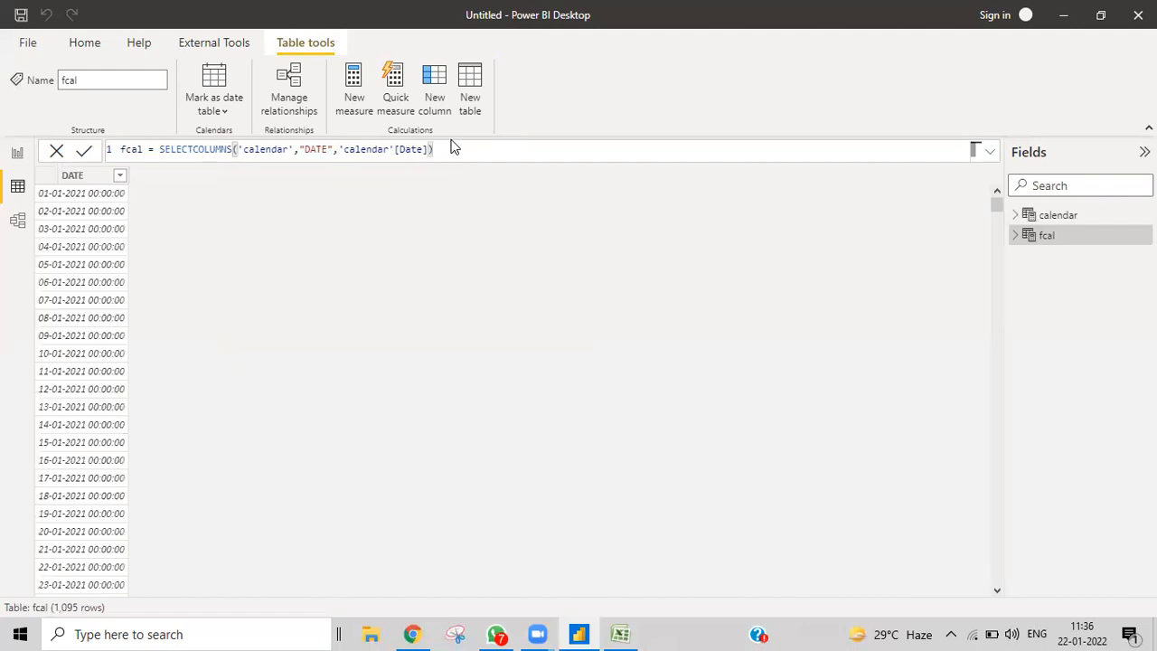
Extend the fcal formula with a comma after 'calendar'[Date] and blank lines before the closing parenthesis.
{"action": "left_click", "coordinate": [1054, 217]}
{"action": "left_click", "coordinate": [1053, 239]}
{"action": "type", "text": ","}
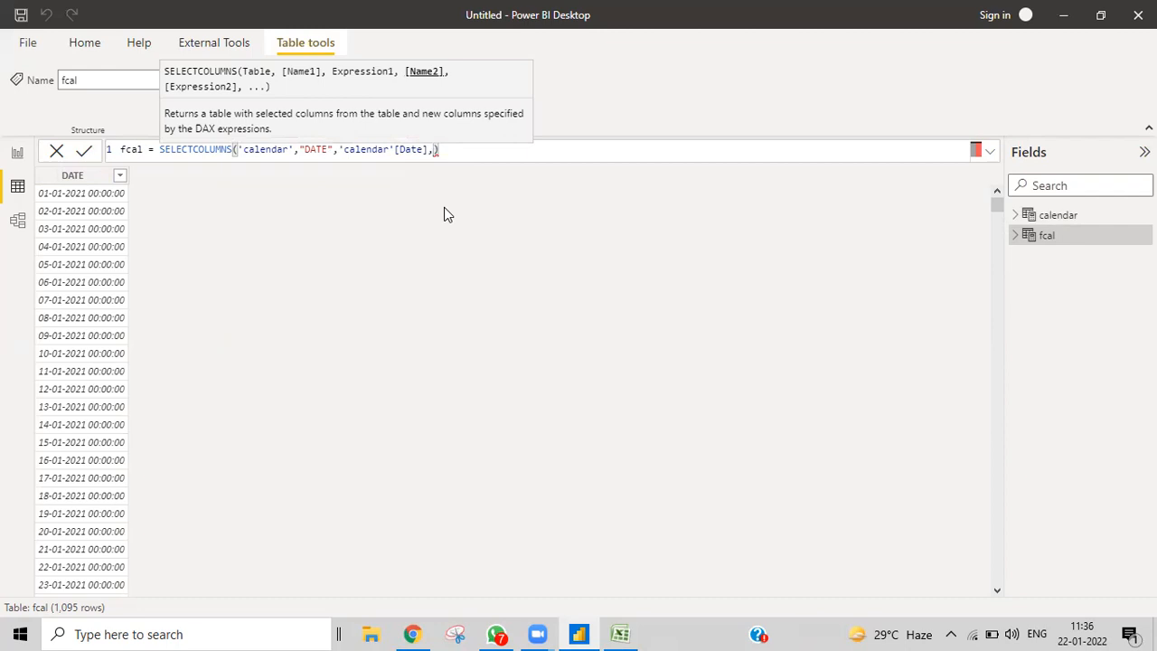
{"action": "key", "text": "shift+Return"}
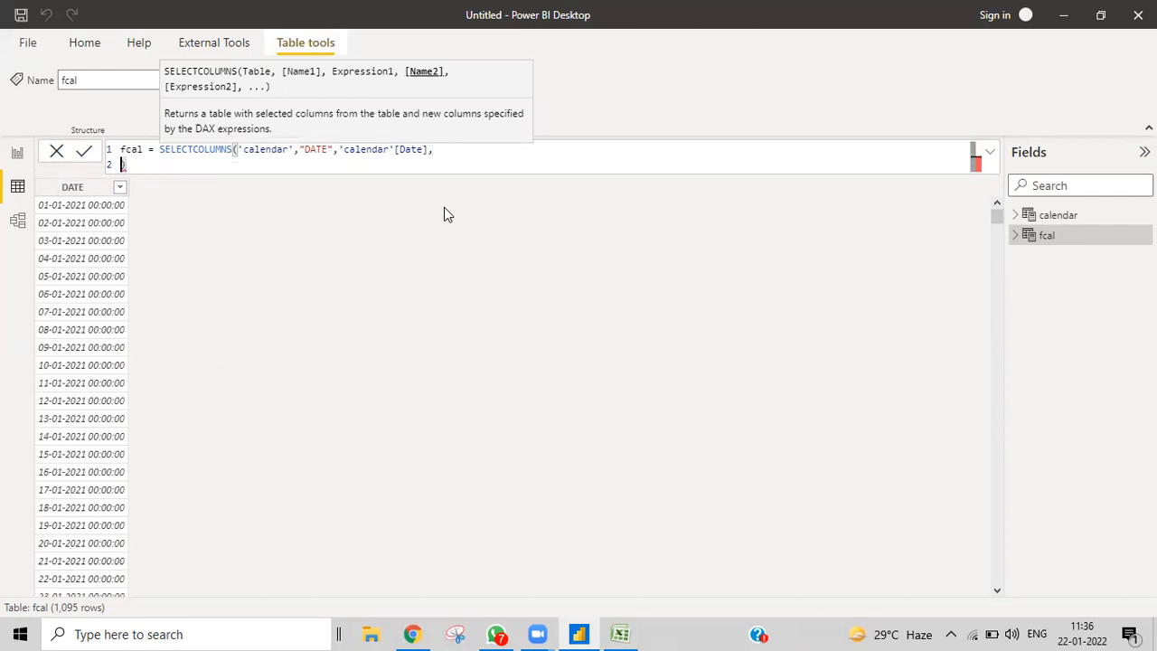
{"action": "key", "text": "Tab"}
{"action": "key", "text": "Tab"}
{"action": "key", "text": "Tab"}
{"action": "key", "text": "Tab"}
{"action": "key", "text": "Tab"}
{"action": "key", "text": "Tab"}
{"action": "key", "text": "BackSpace"}
{"action": "key", "text": "Return"}
{"action": "key", "text": "Return"}
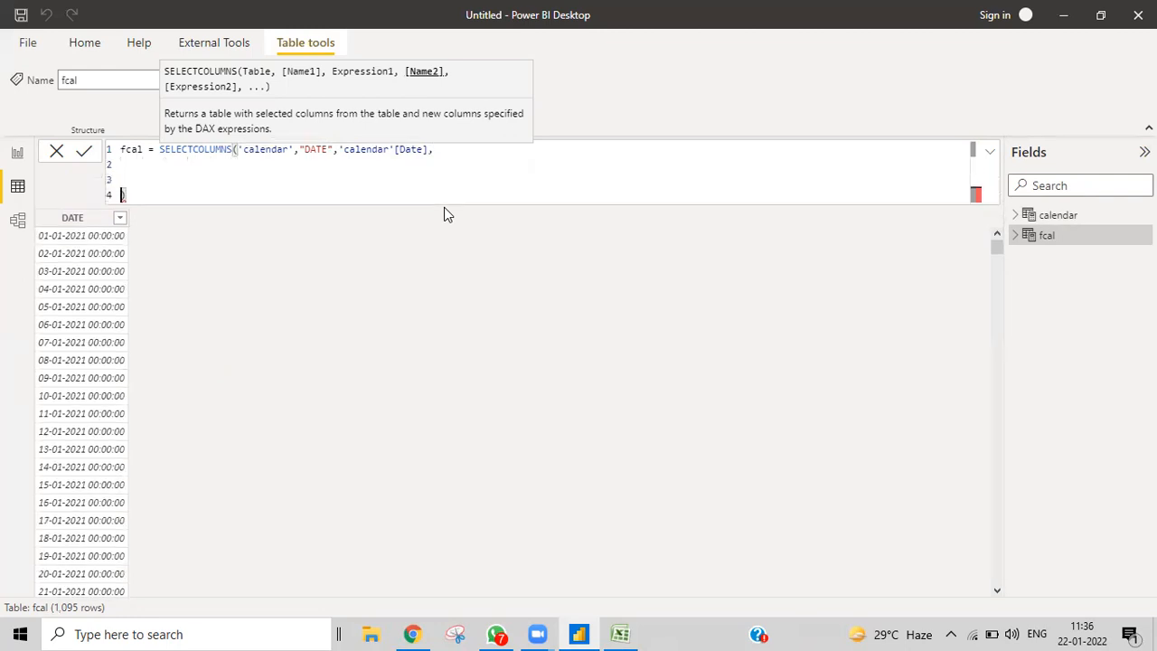
{"action": "left_click", "coordinate": [132, 169]}
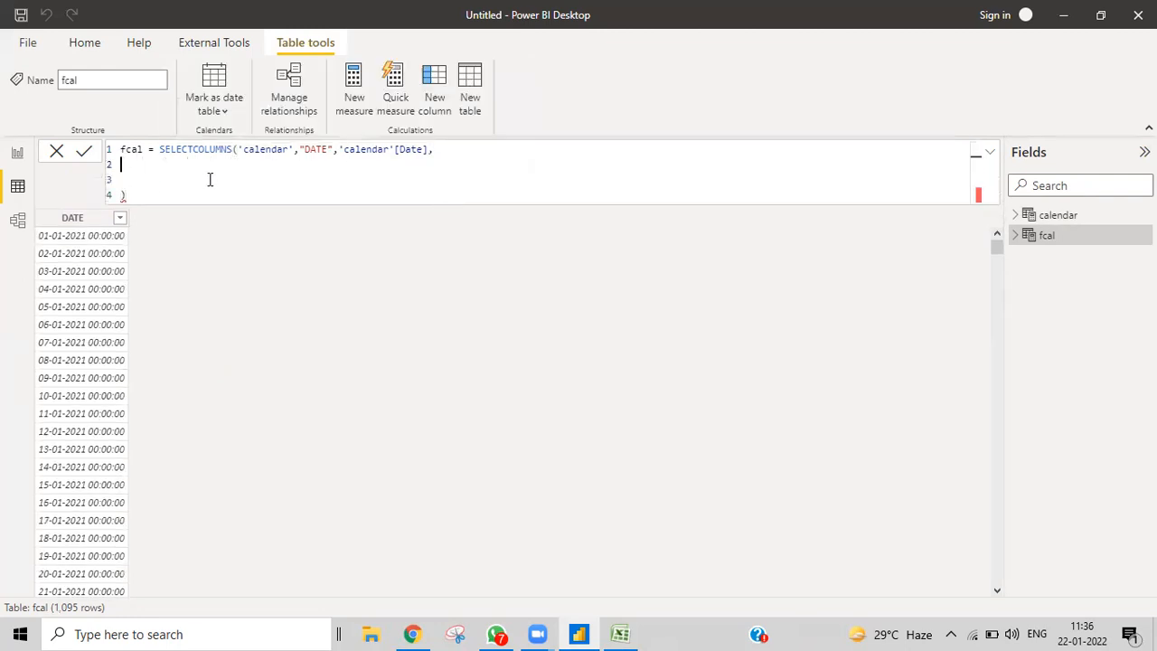
Enter the second column name "MONTH" followed by a comma, indented on the formula's second line.
{"action": "key", "text": "Tab"}
{"action": "key", "text": "Tab"}
{"action": "key", "text": "Tab"}
{"action": "key", "text": "Tab"}
{"action": "key", "text": "Tab"}
{"action": "type", "text": "MONTH\""}
{"action": "key", "text": "Left"}
{"action": "key", "text": "Left"}
{"action": "key", "text": "Left"}
{"action": "key", "text": "Left"}
{"action": "key", "text": "Left"}
{"action": "key", "text": "Left"}
{"action": "type", "text": "\""}
{"action": "key", "text": "Right"}
{"action": "key", "text": "Right"}
{"action": "key", "text": "Right"}
{"action": "key", "text": "Right"}
{"action": "key", "text": "Right"}
{"action": "key", "text": "Right"}
{"action": "type", "text": ","}
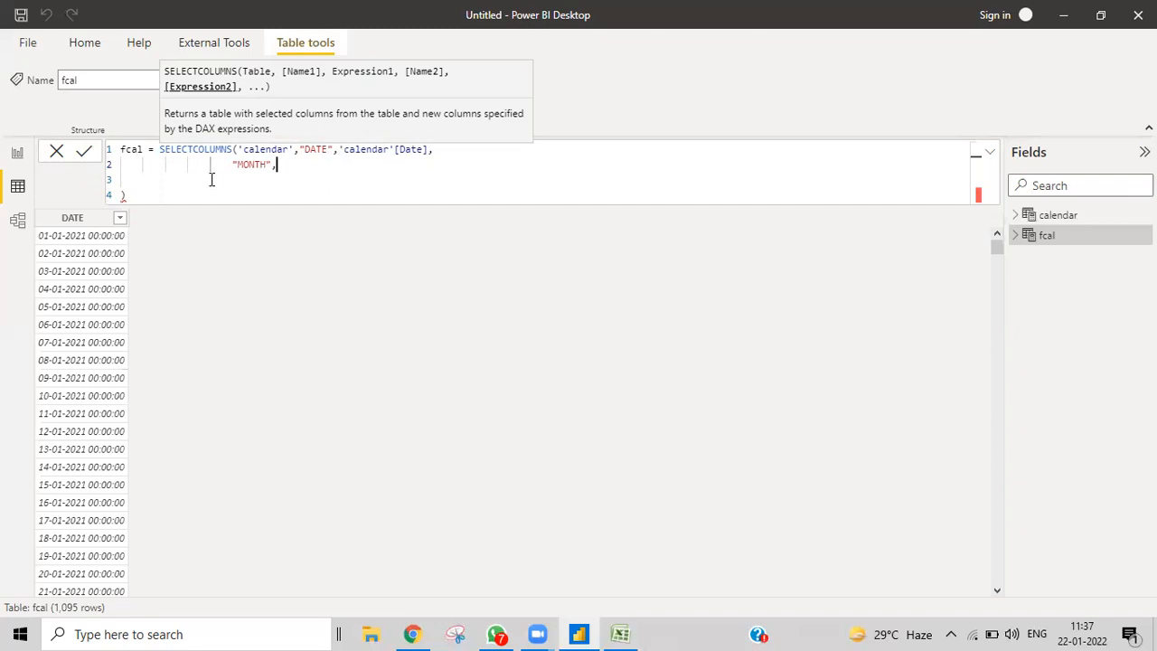
Complete the MONTH column's expression as MONTH('calendar'[Date]).
{"action": "key", "text": "Left"}
{"action": "key", "text": "Left"}
{"action": "key", "text": "Right"}
{"action": "key", "text": "Right"}
{"action": "type", "text": "MONTH"}
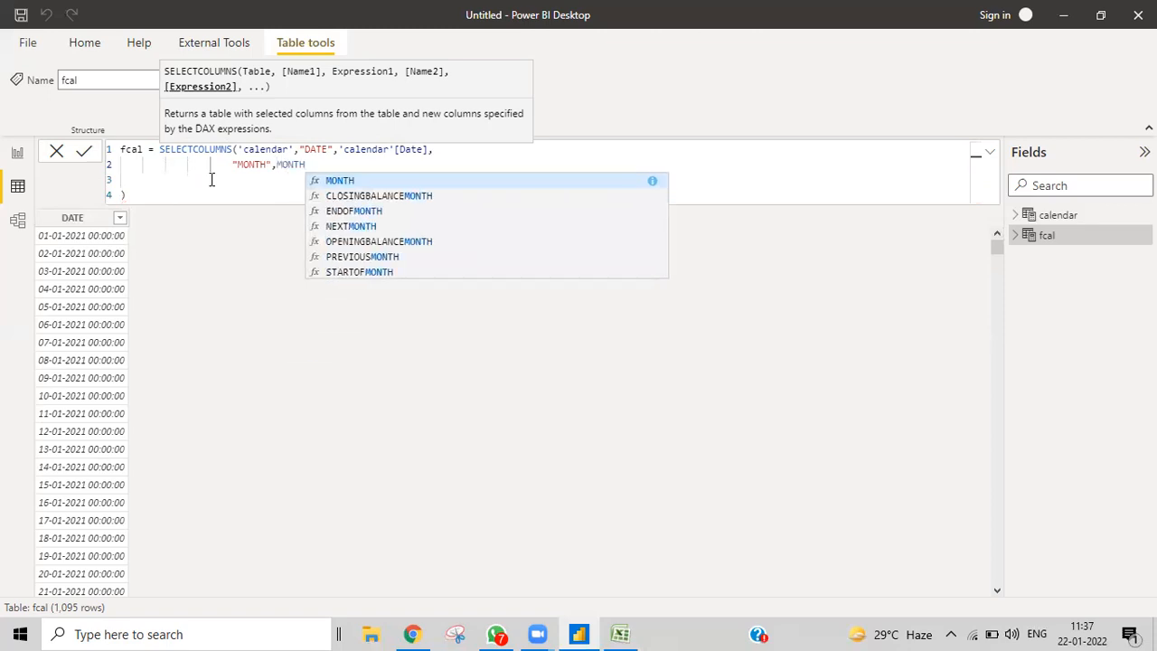
{"action": "type", "text": "("}
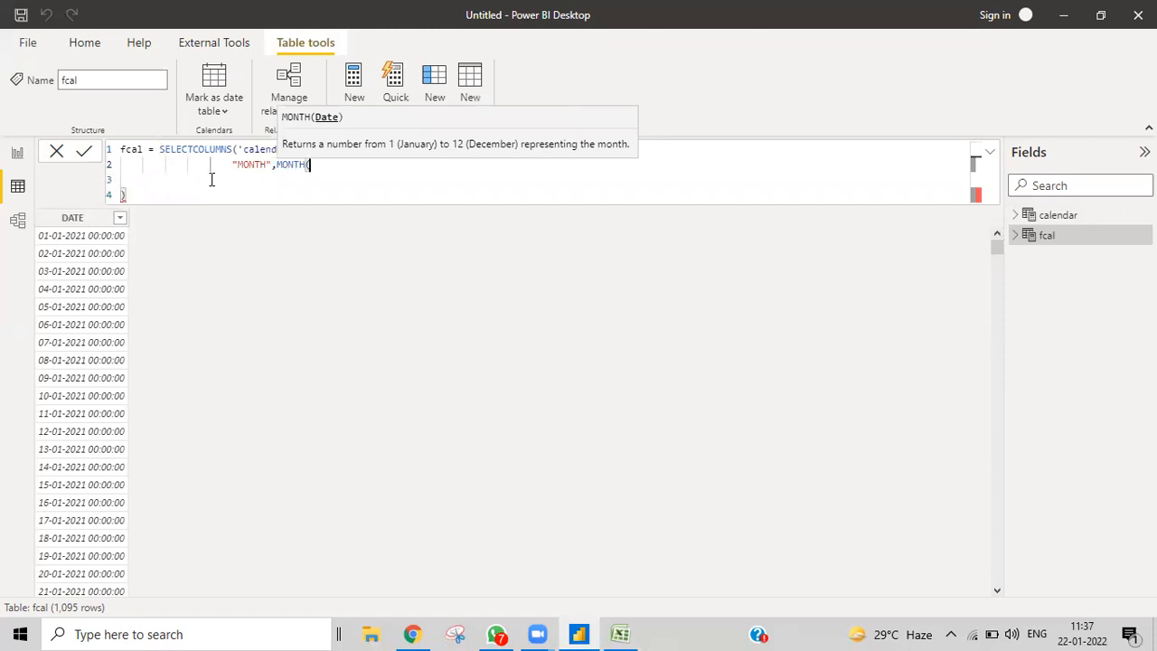
{"action": "type", "text": "DATE"}
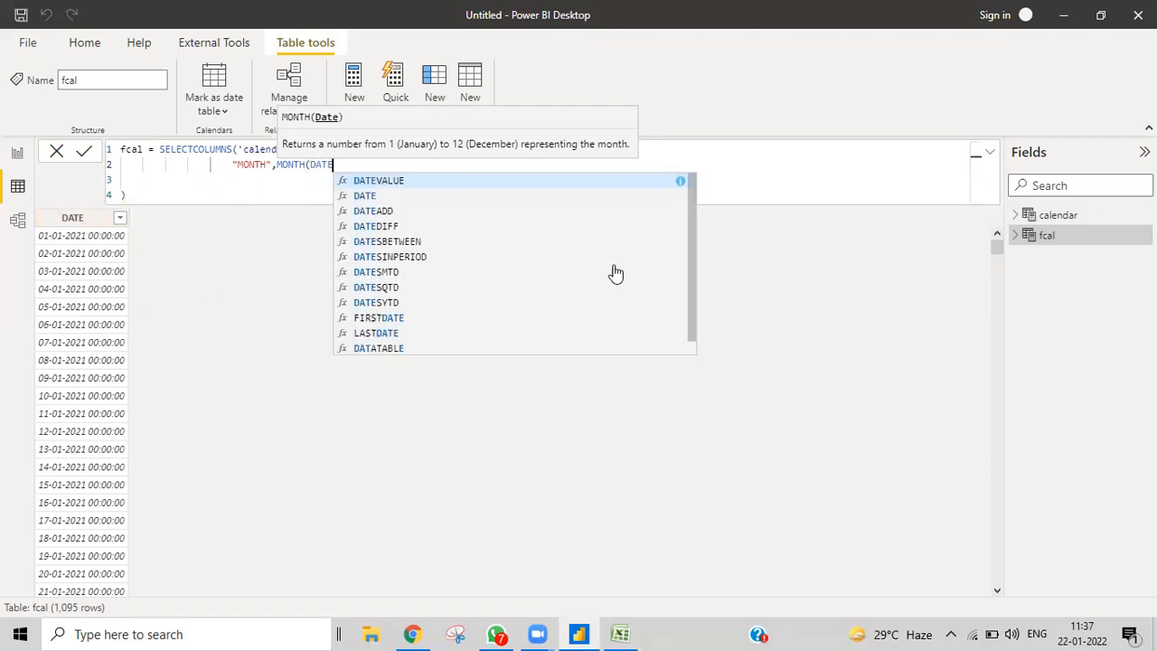
{"action": "scroll", "coordinate": [596, 257], "scroll_direction": "down", "scroll_amount": 1}
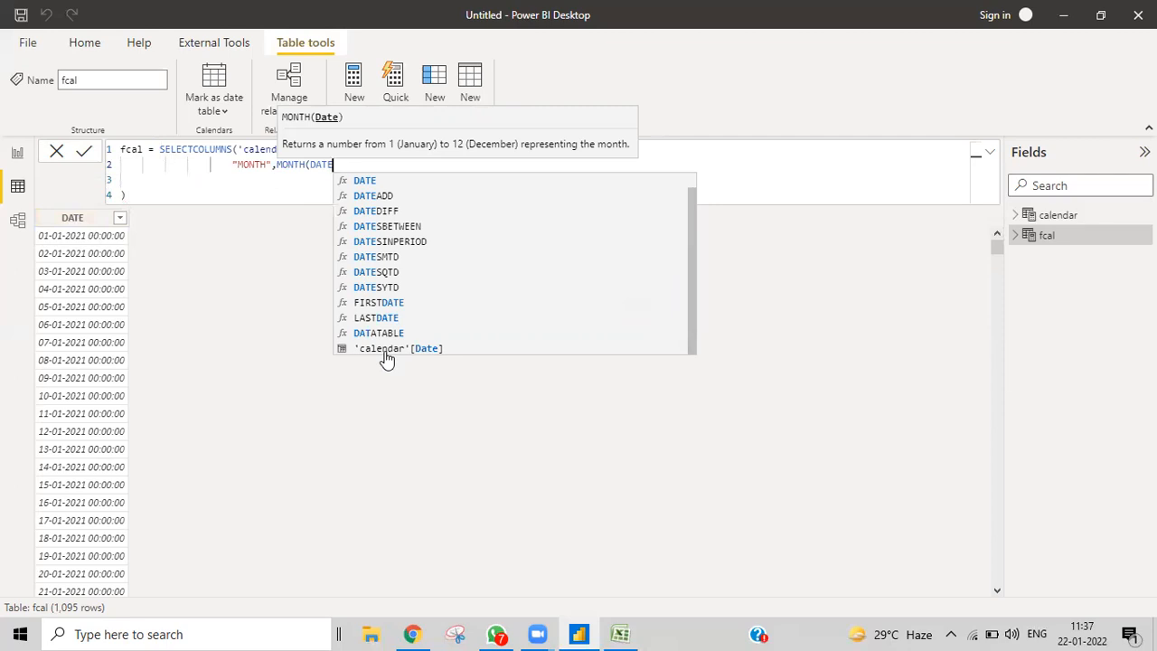
{"action": "scroll", "coordinate": [419, 335], "scroll_direction": "up", "scroll_amount": 1}
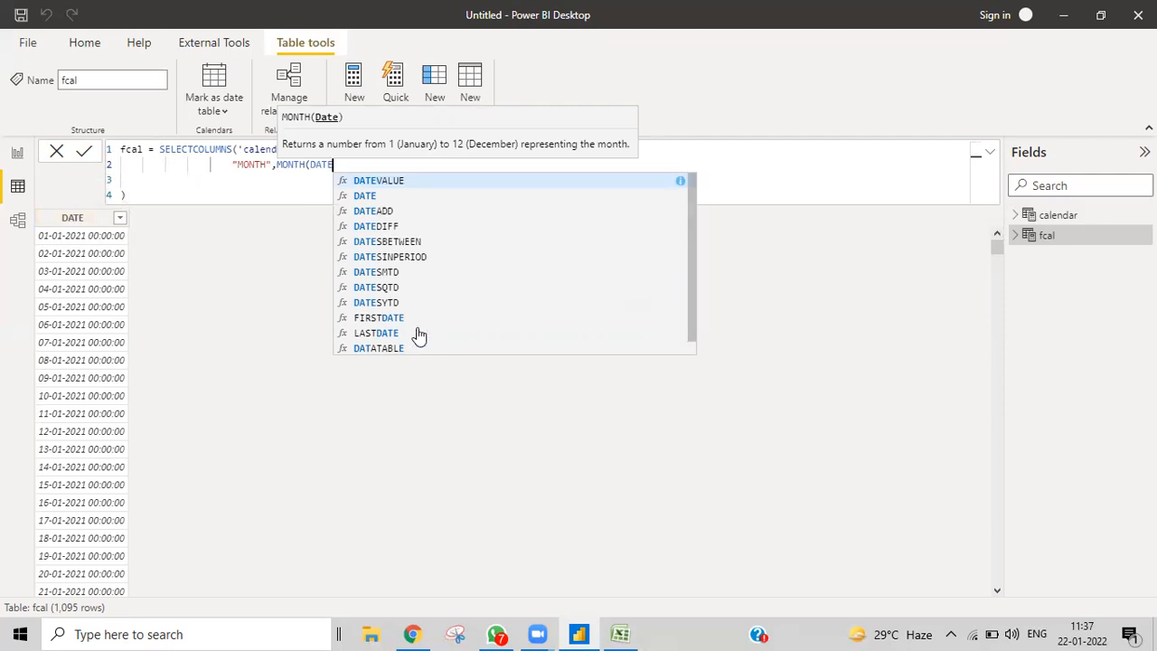
{"action": "scroll", "coordinate": [418, 336], "scroll_direction": "down", "scroll_amount": 1}
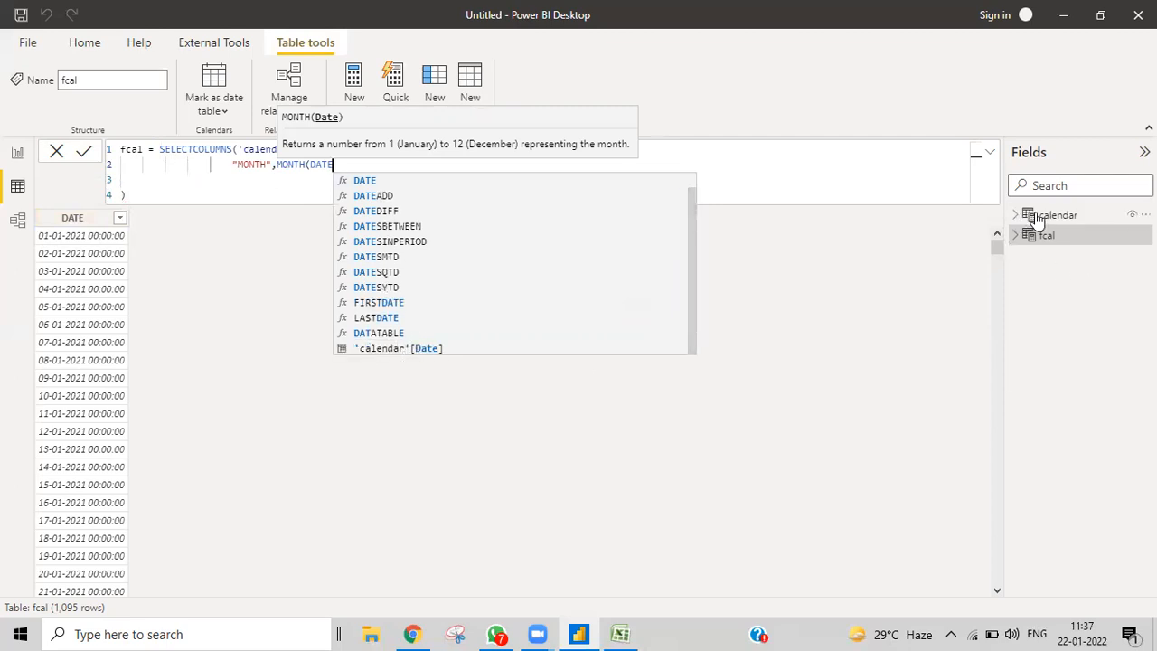
{"action": "scroll", "coordinate": [457, 244], "scroll_direction": "up", "scroll_amount": 1}
{"action": "scroll", "coordinate": [456, 244], "scroll_direction": "down", "scroll_amount": 1}
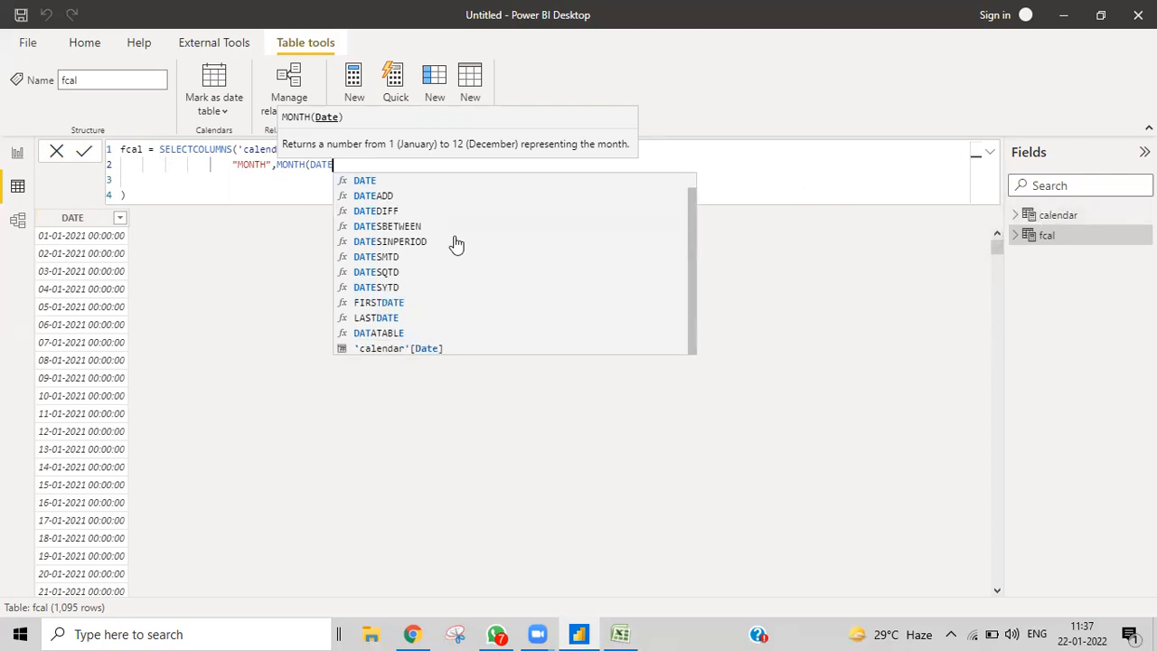
{"action": "scroll", "coordinate": [457, 245], "scroll_direction": "up", "scroll_amount": 1}
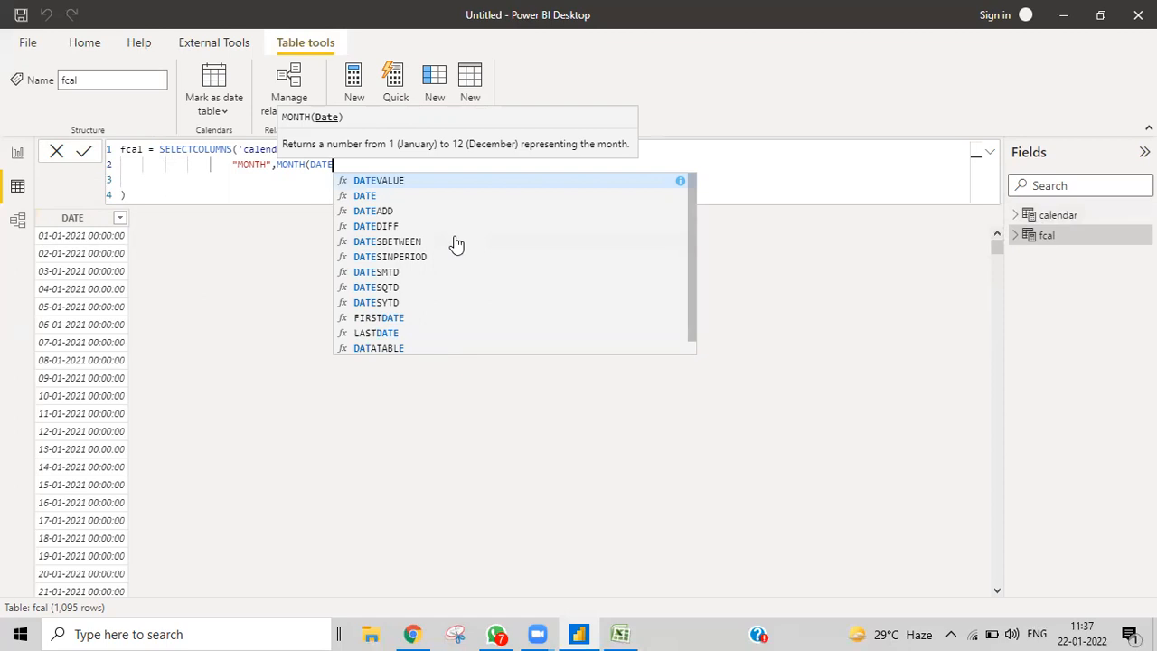
{"action": "scroll", "coordinate": [456, 244], "scroll_direction": "down", "scroll_amount": 1}
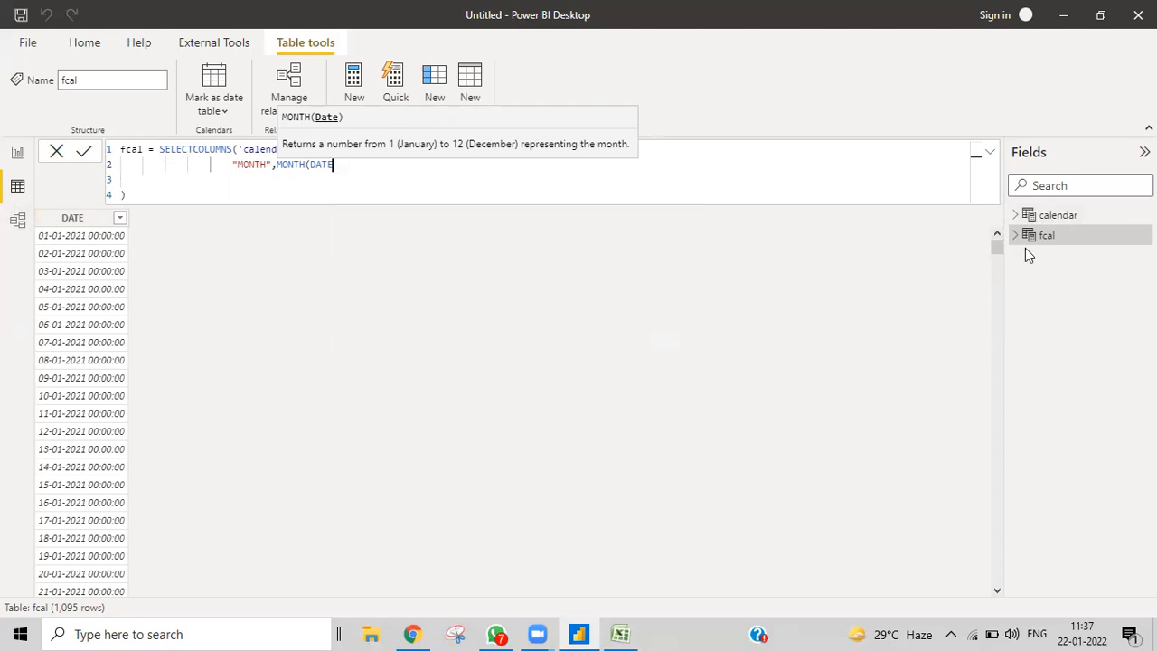
{"action": "left_click", "coordinate": [339, 168]}
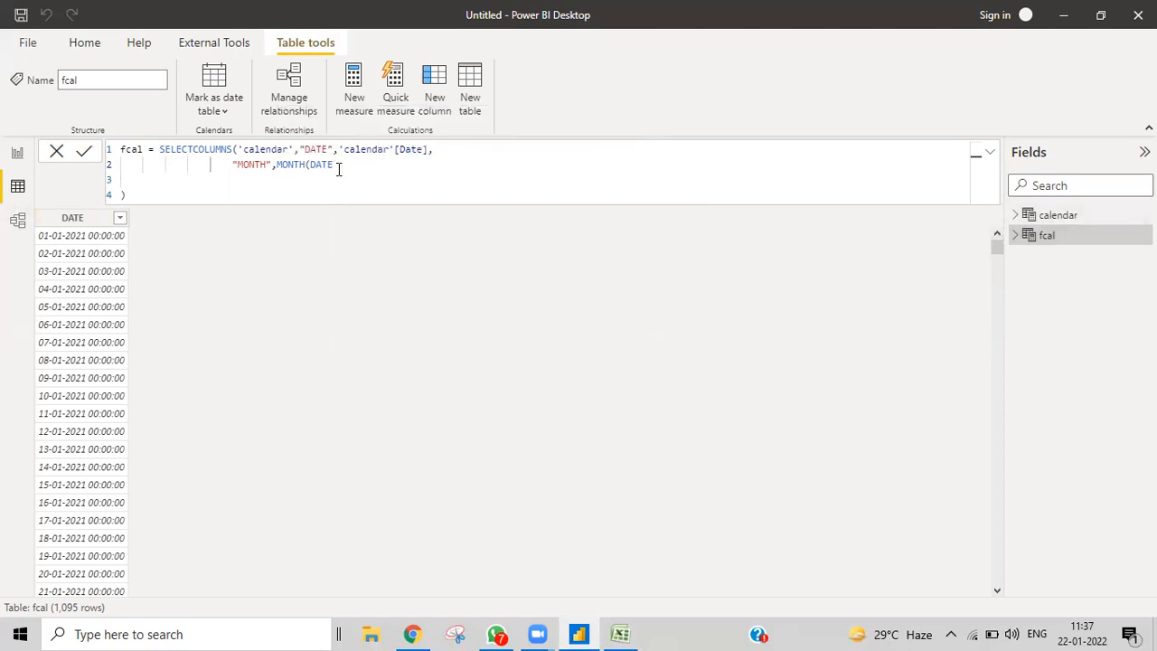
{"action": "key", "text": "BackSpace"}
{"action": "type", "text": "E"}
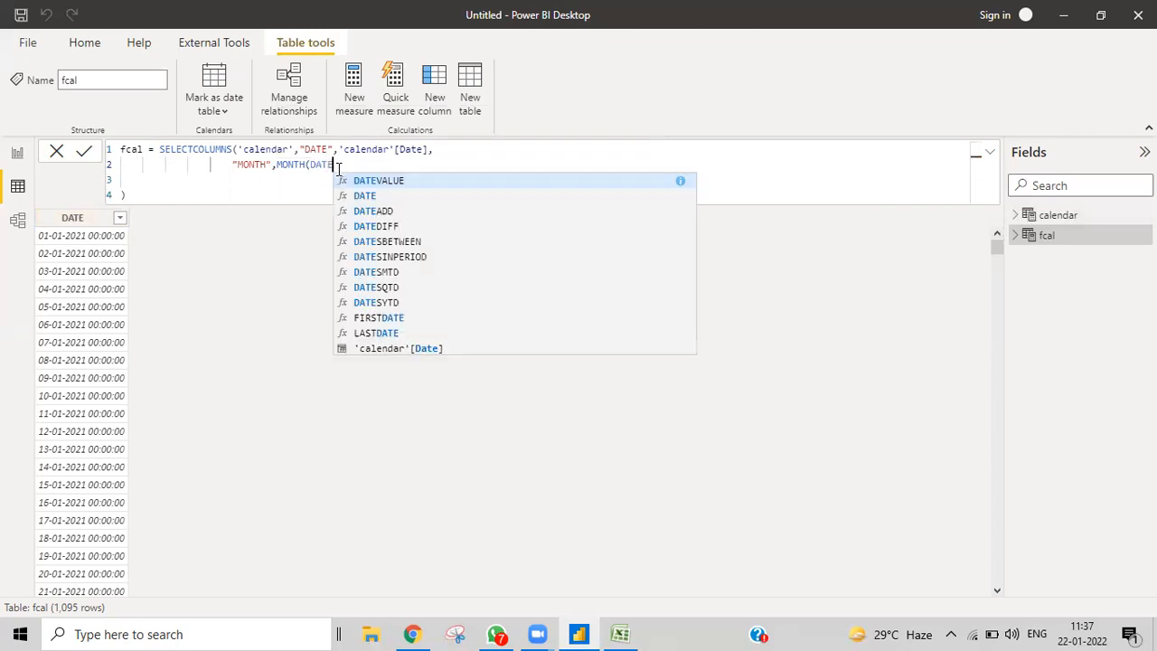
{"action": "left_click", "coordinate": [383, 348]}
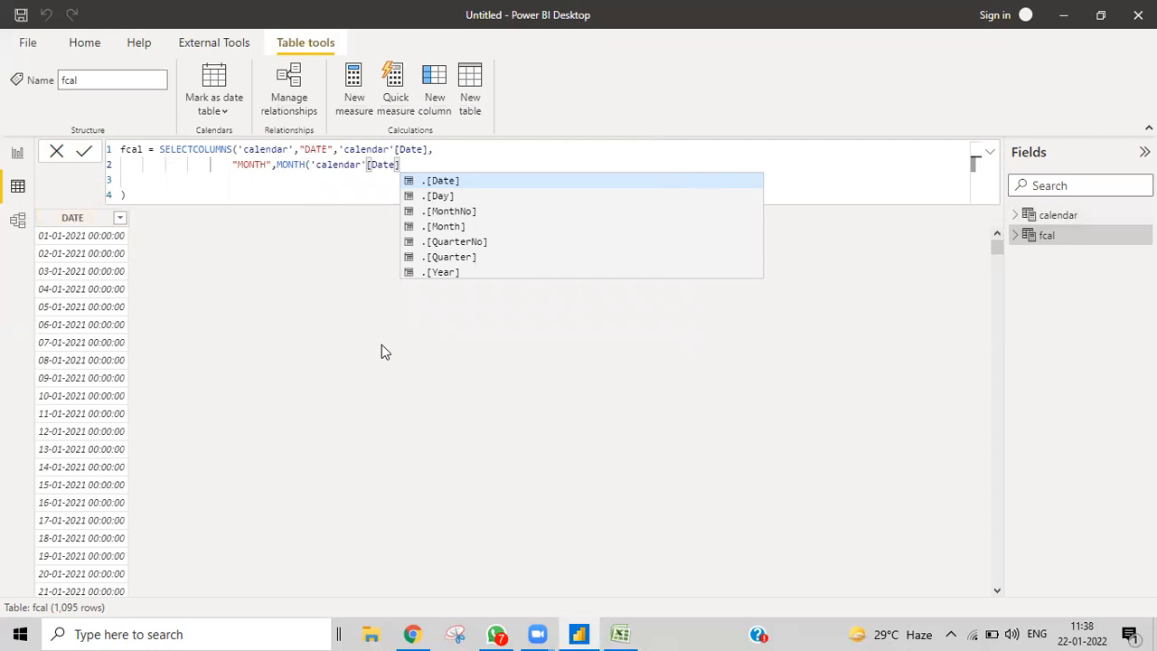
{"action": "type", "text": ")"}
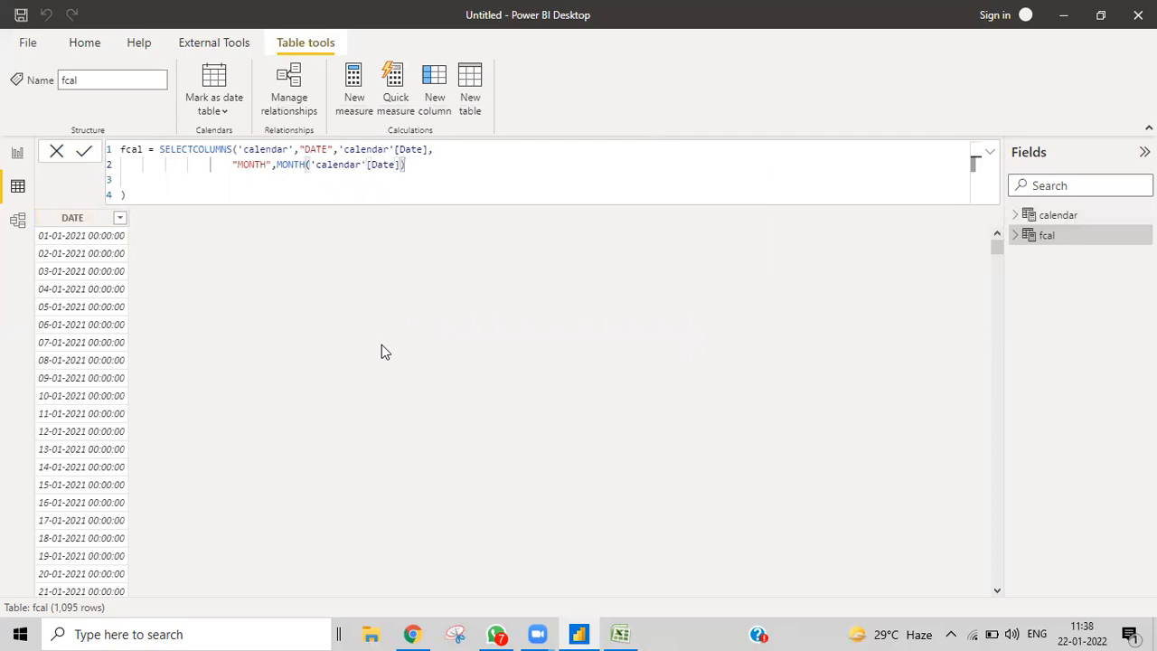
Add the third column name "QUARTER" followed by a comma on a new indented line of the fcal formula.
{"action": "type", "text": ","}
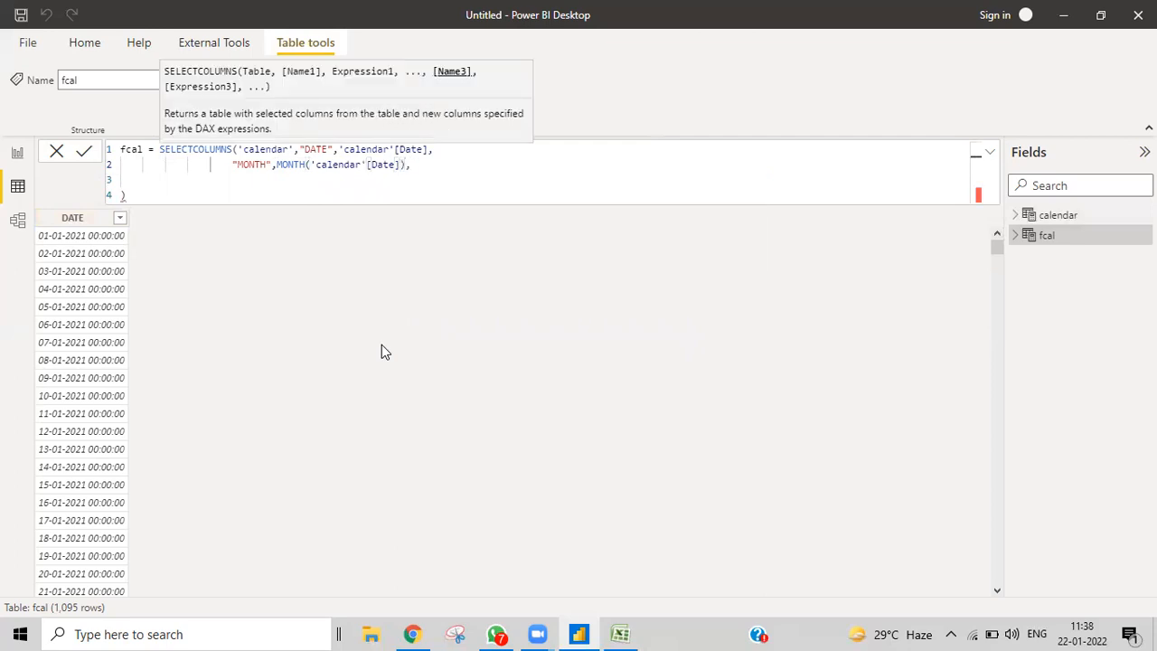
{"action": "key", "text": "shift+Return"}
{"action": "key", "text": "Tab"}
{"action": "key", "text": "Tab"}
{"action": "type", "text": "\""}
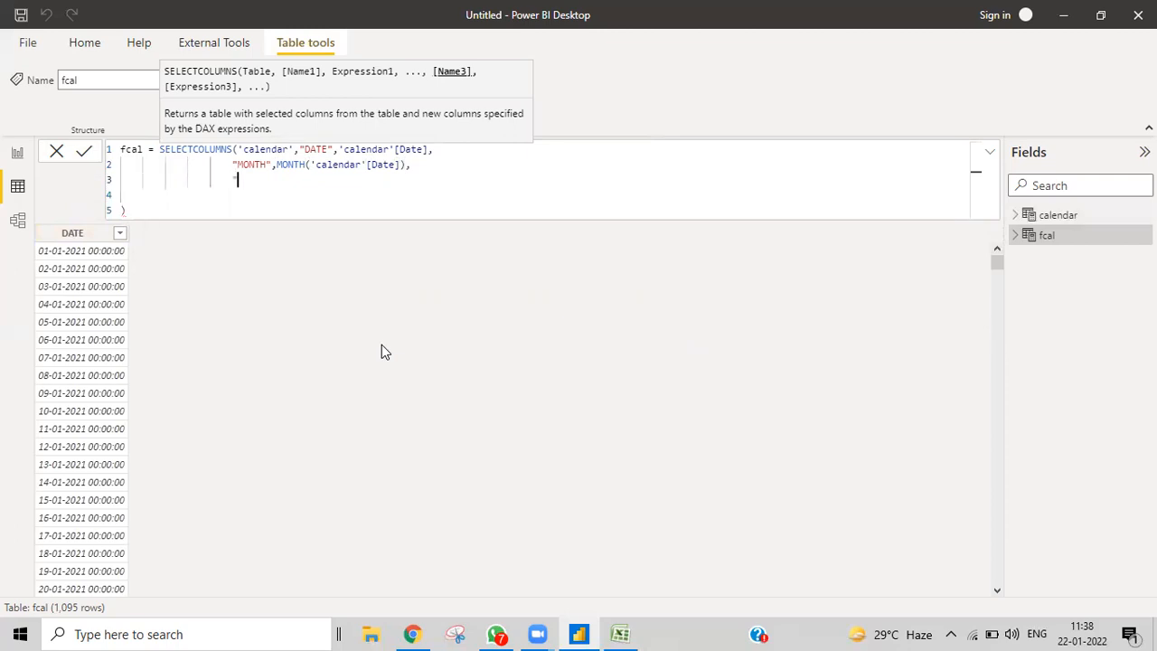
{"action": "type", "text": "QUARTER\","}
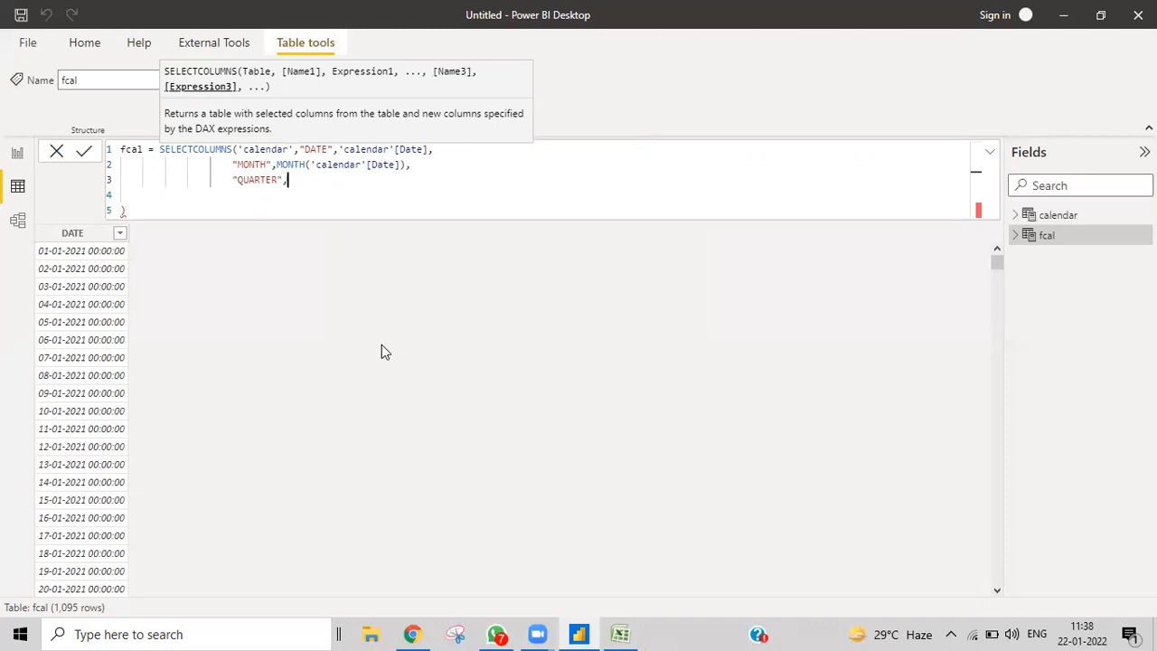
Enter QUARTER('calendar'[Date]) as the QUARTER column's expression, with the function name in capitals.
{"action": "type", "text": "QUA"}
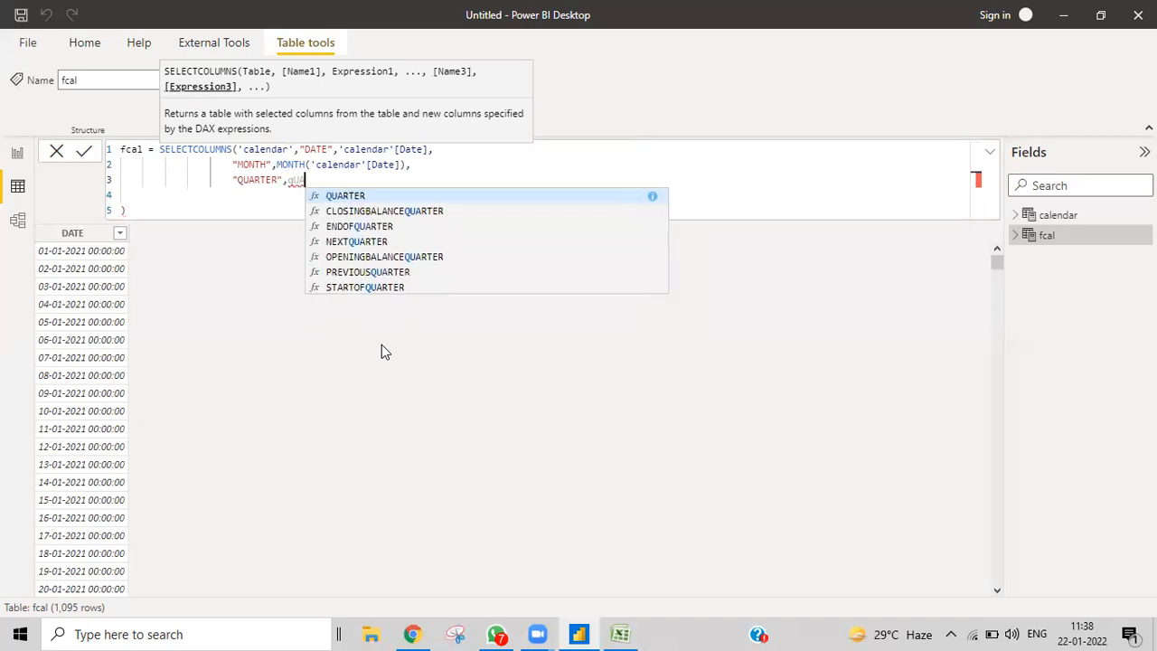
{"action": "type", "text": "RTER"}
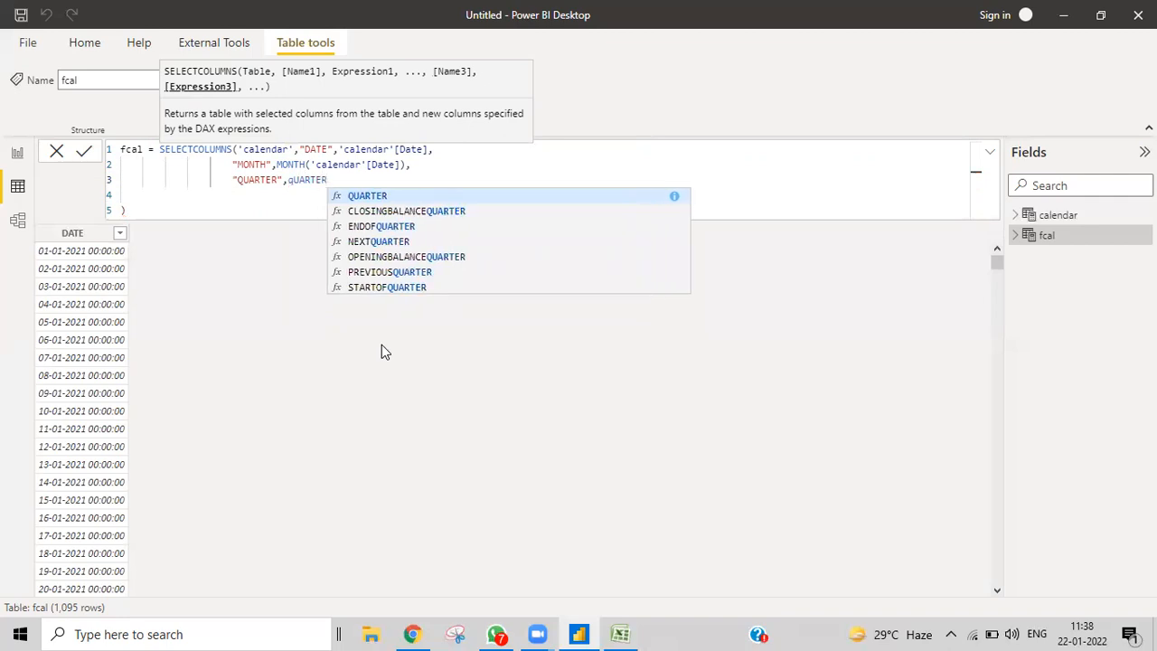
{"action": "left_click", "coordinate": [503, 126]}
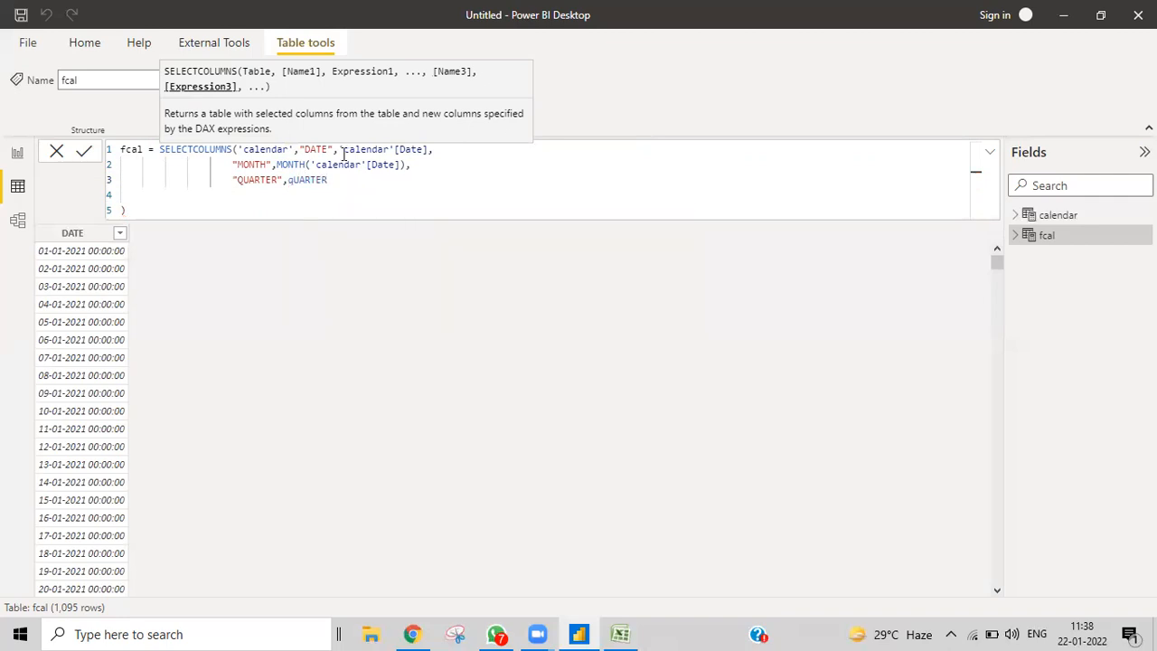
{"action": "left_click", "coordinate": [304, 183]}
{"action": "key", "text": "BackSpace"}
{"action": "type", "text": "Q"}
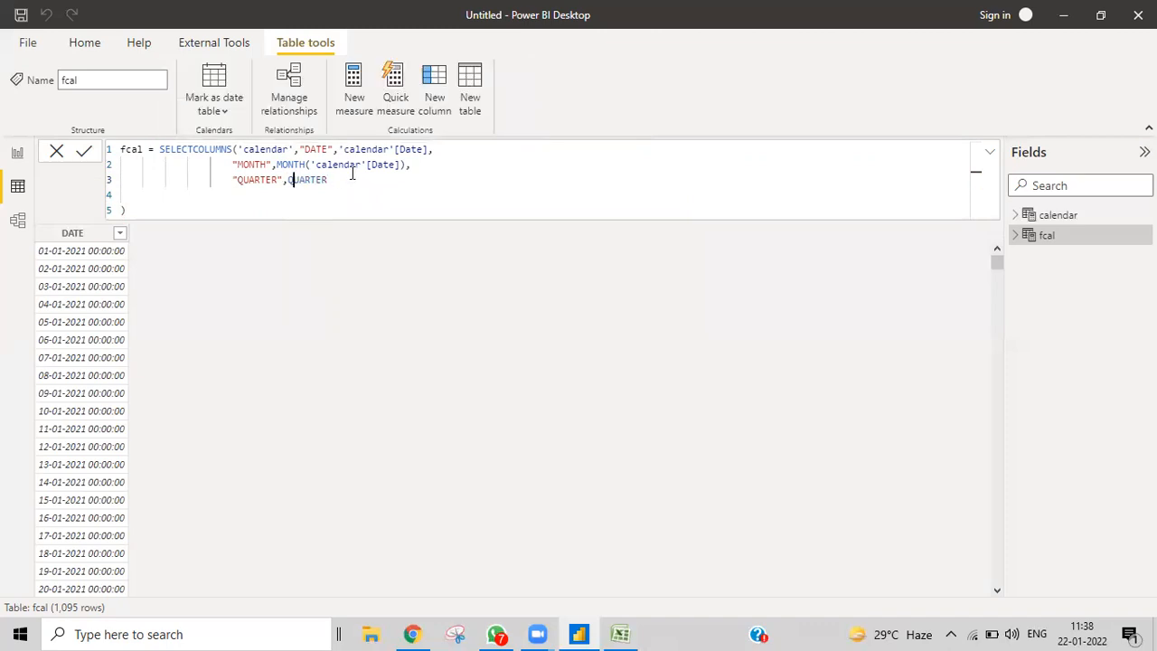
{"action": "key", "text": "BackSpace"}
{"action": "type", "text": "("}
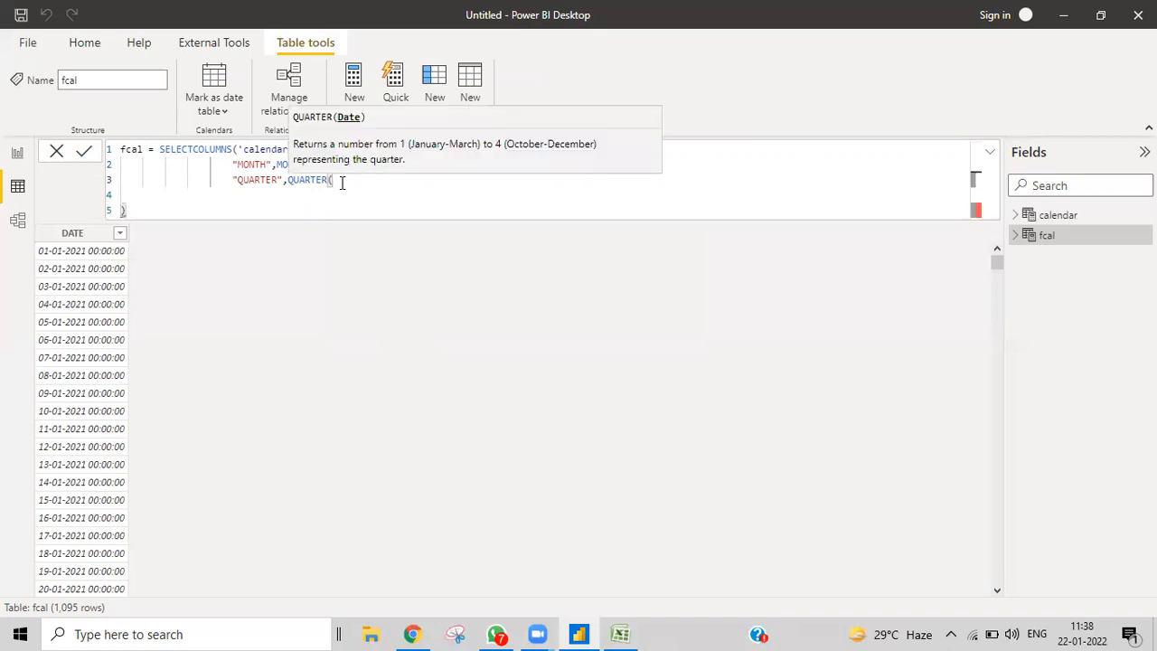
{"action": "type", "text": "DATE"}
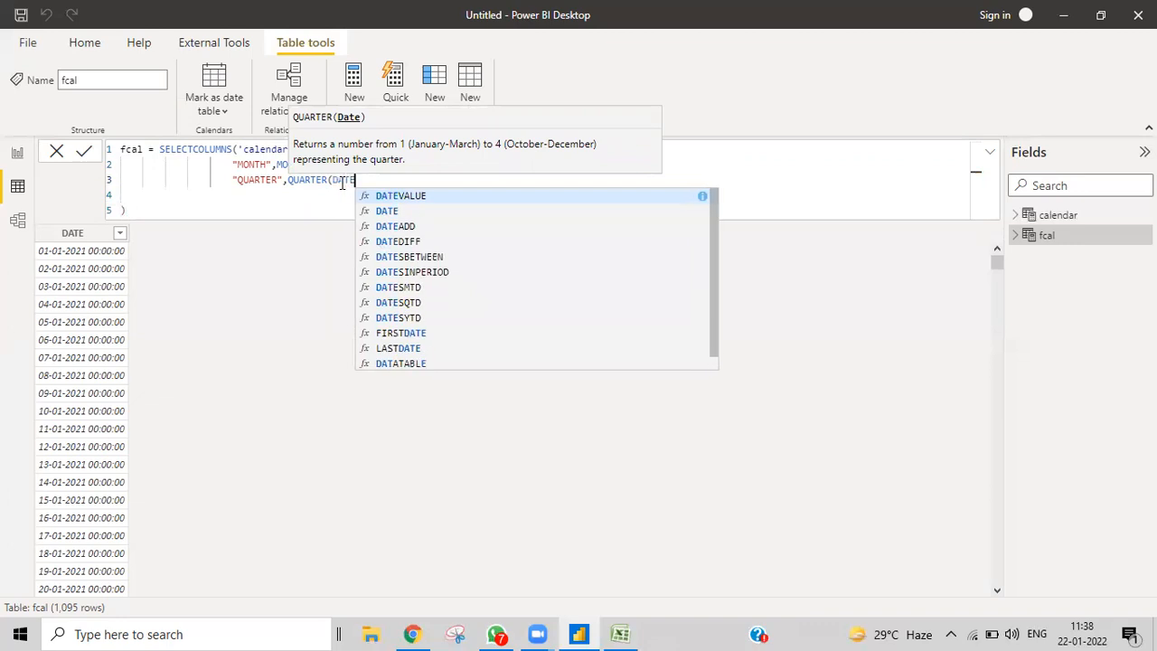
{"action": "left_click", "coordinate": [452, 364]}
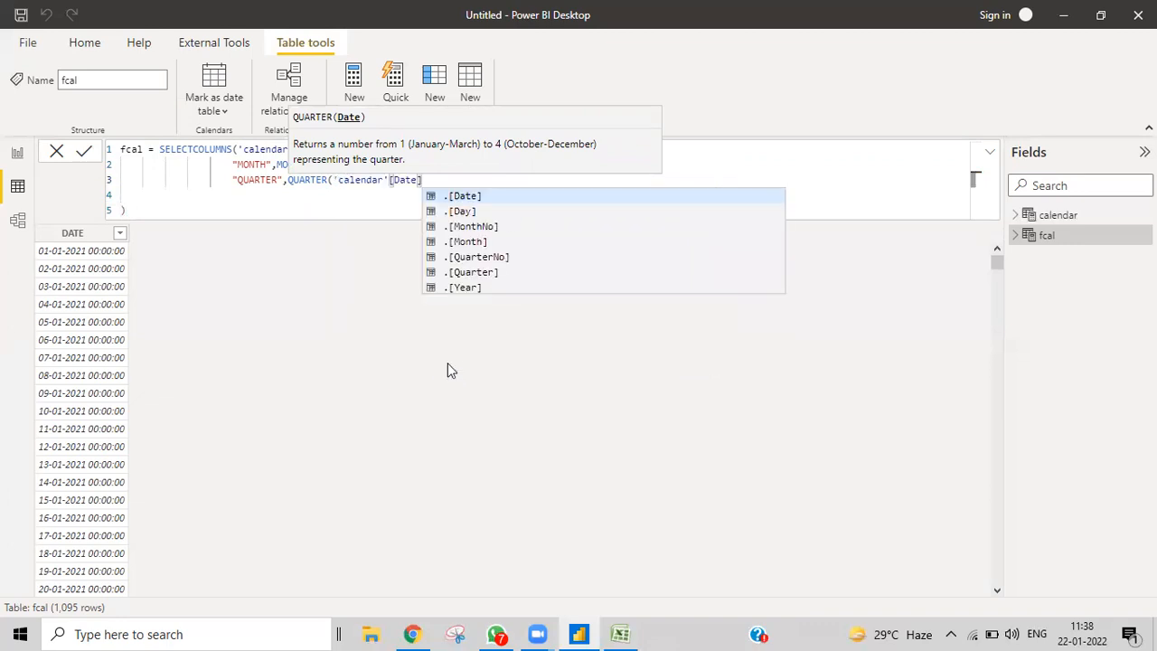
{"action": "type", "text": ")"}
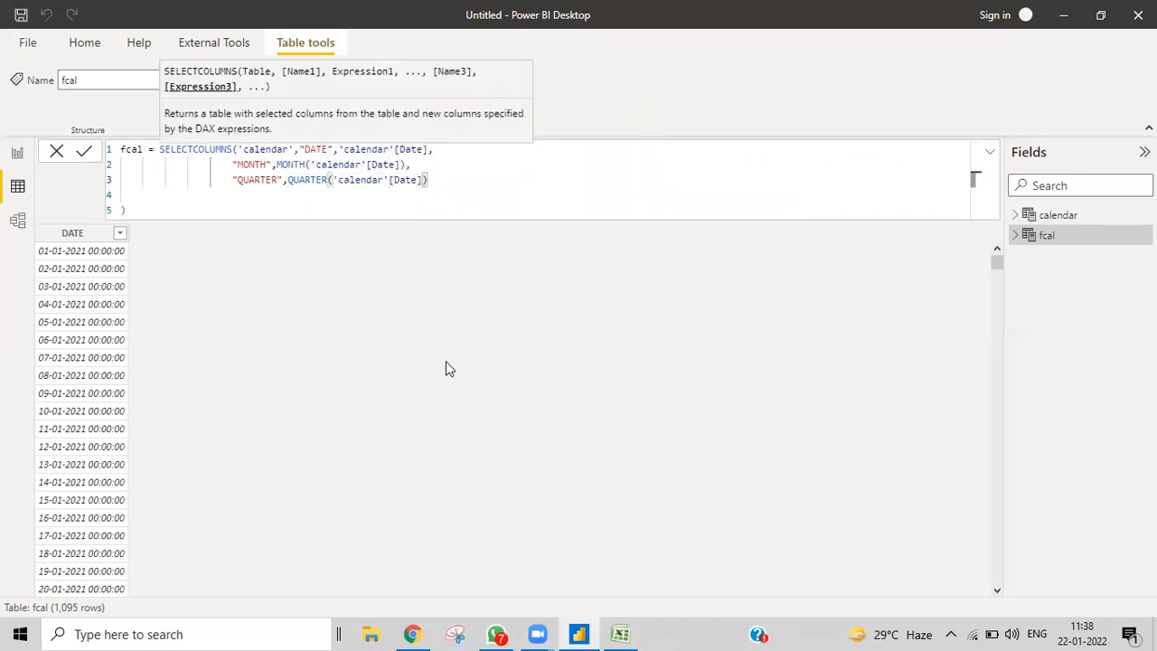
Add a comma after the QUARTER expression and begin an indented fourth line in the fcal formula.
{"action": "type", "text": ","}
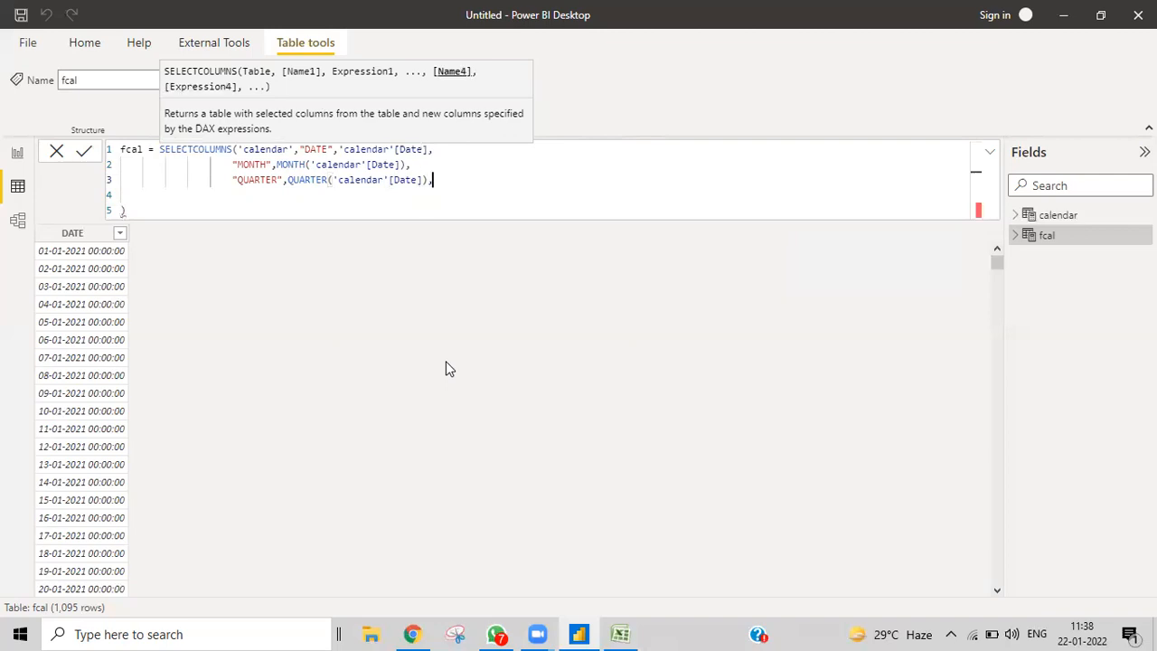
{"action": "key", "text": "Return"}
{"action": "key", "text": "Tab"}
{"action": "key", "text": "Tab"}
{"action": "key", "text": "Tab"}
{"action": "key", "text": "Tab"}
{"action": "key", "text": "Tab"}
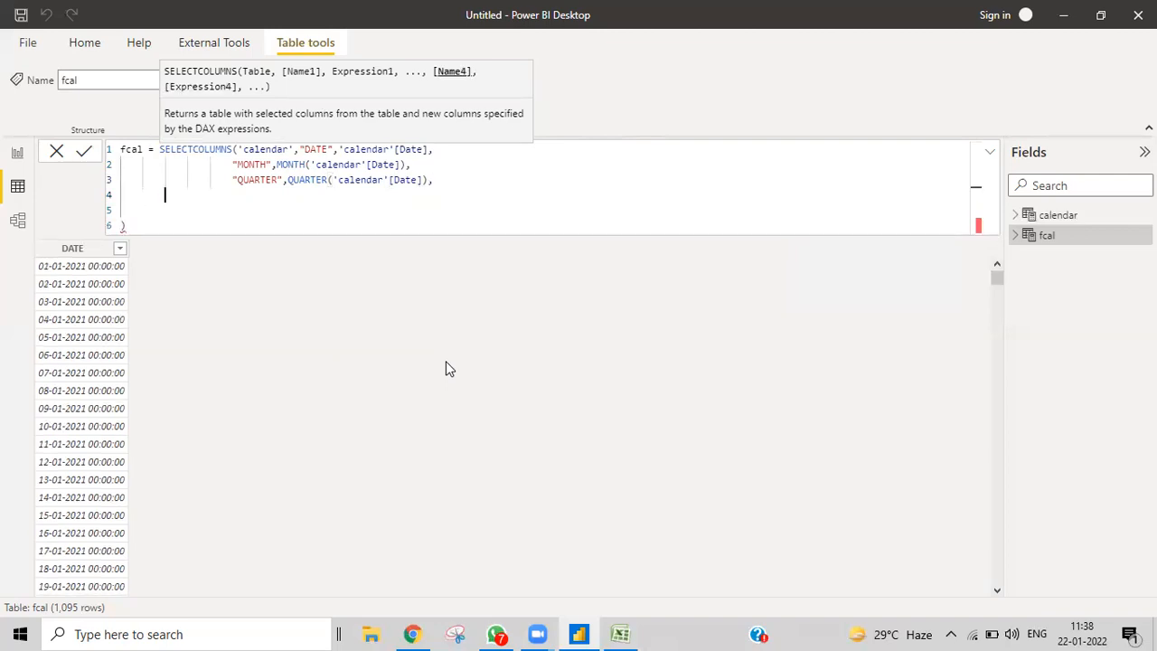
Define a "YEAR" column with the expression YEAR('calendar'[Date]) on the formula's fourth line.
{"action": "type", "text": "\"YEAR\",YEAR"}
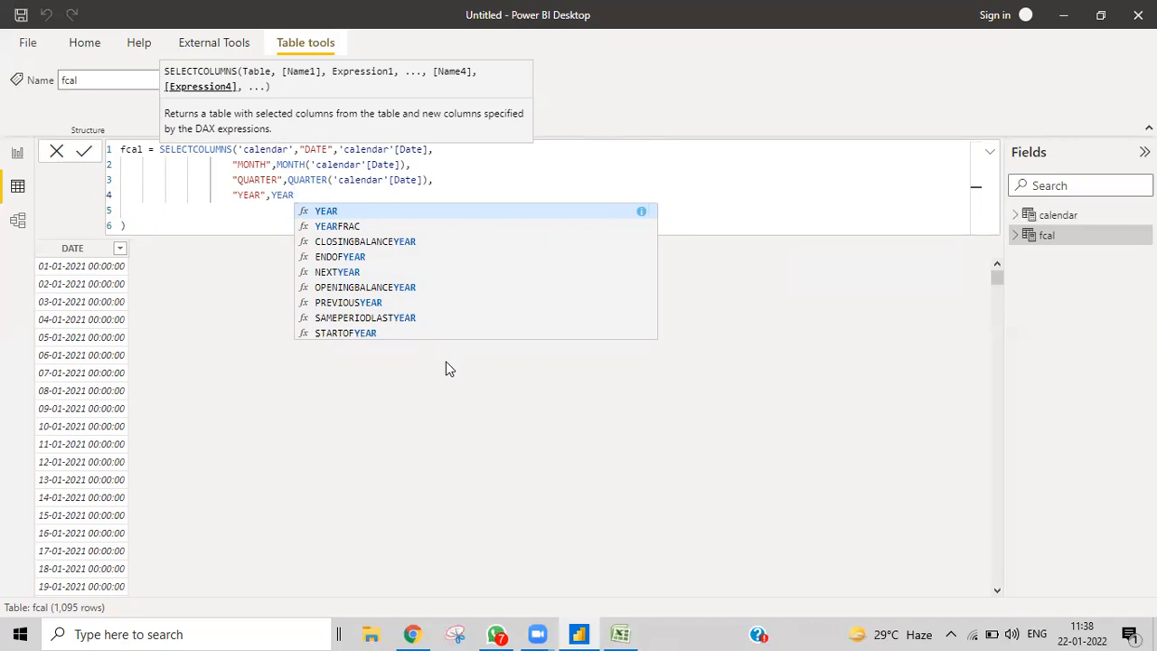
{"action": "type", "text": "("}
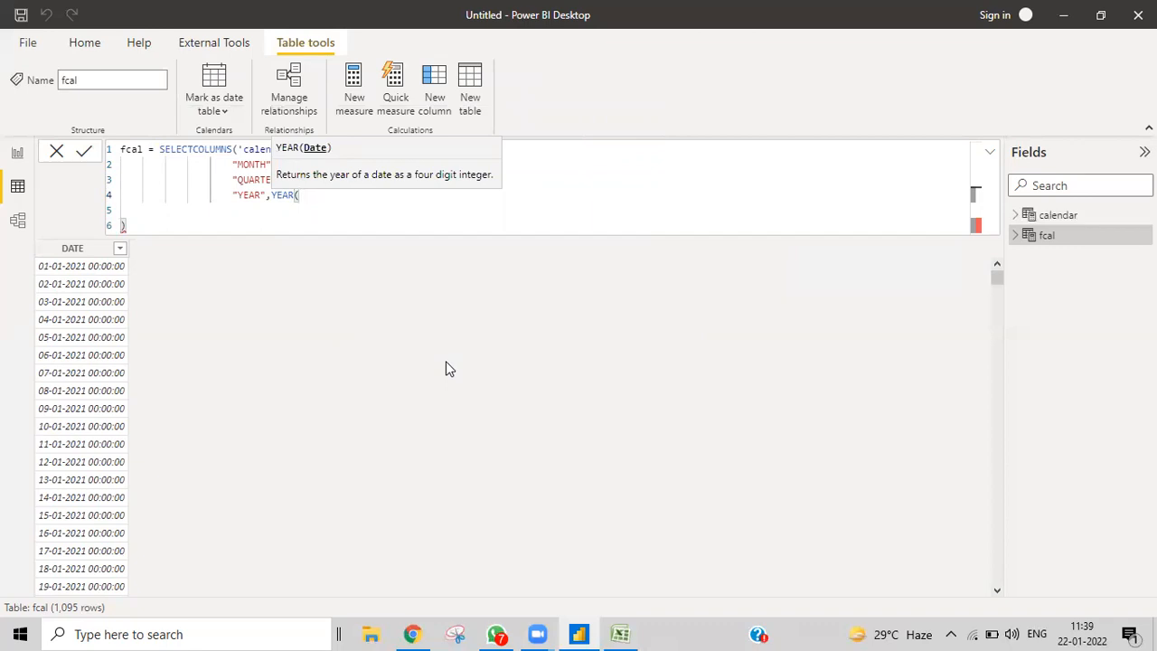
{"action": "type", "text": "DATE"}
{"action": "scroll", "coordinate": [448, 369], "scroll_direction": "down", "scroll_amount": 1}
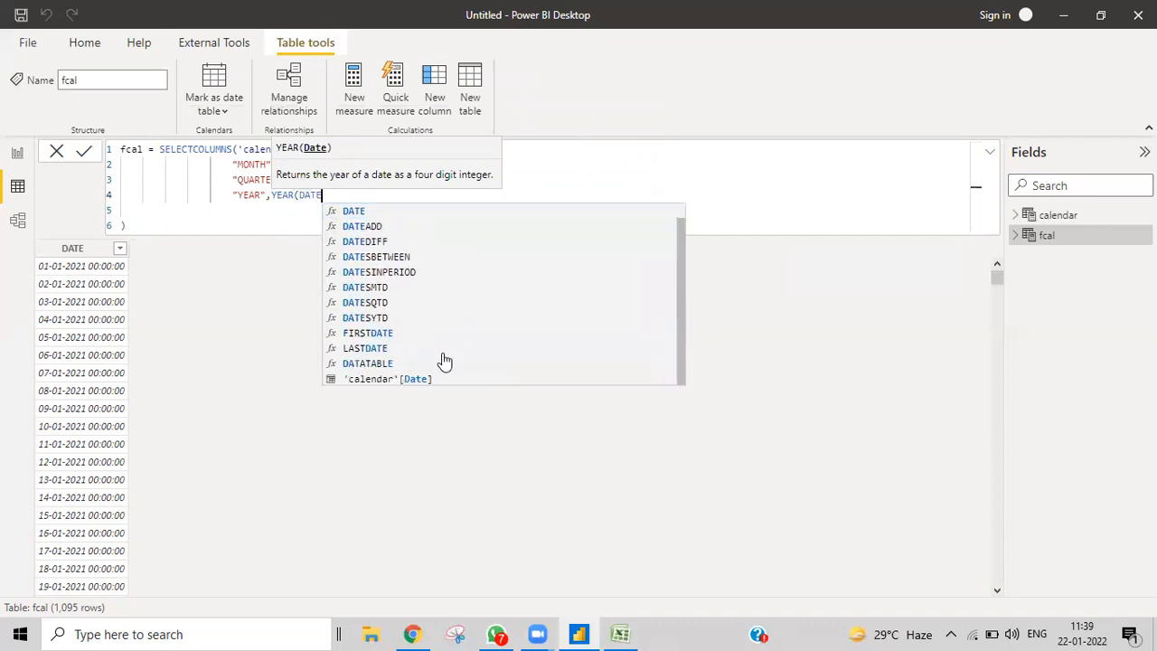
{"action": "left_click", "coordinate": [392, 381]}
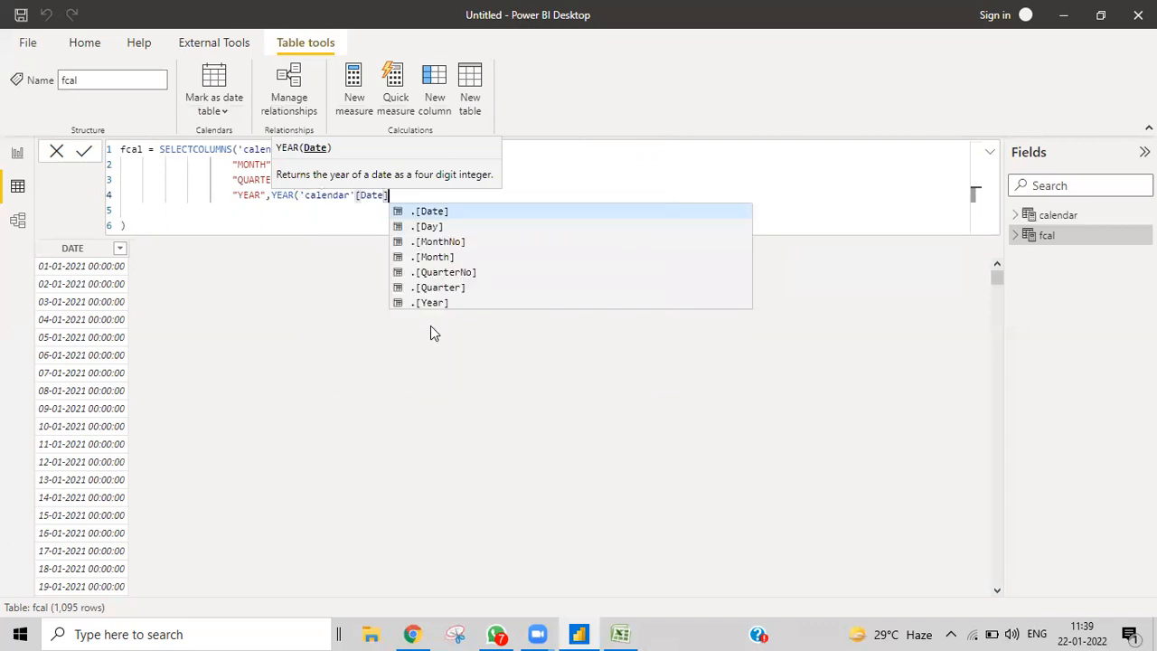
{"action": "type", "text": ")"}
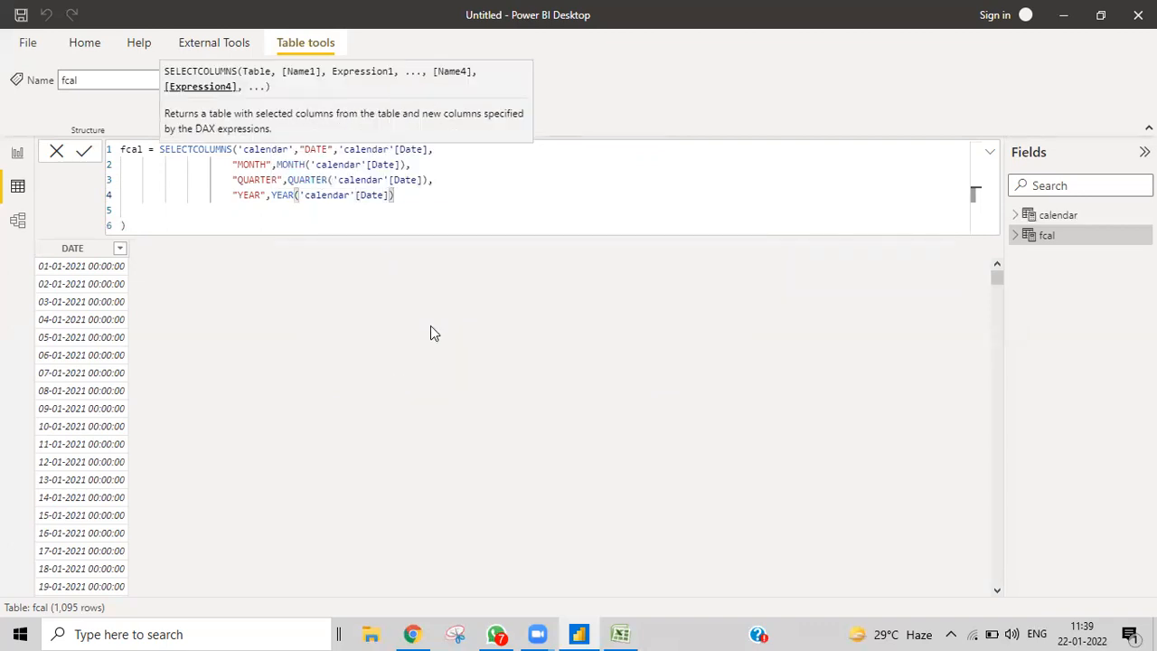
Commit the fcal formula with a single closing parenthesis after the YEAR expression, removing the surplus one.
{"action": "type", "text": ")"}
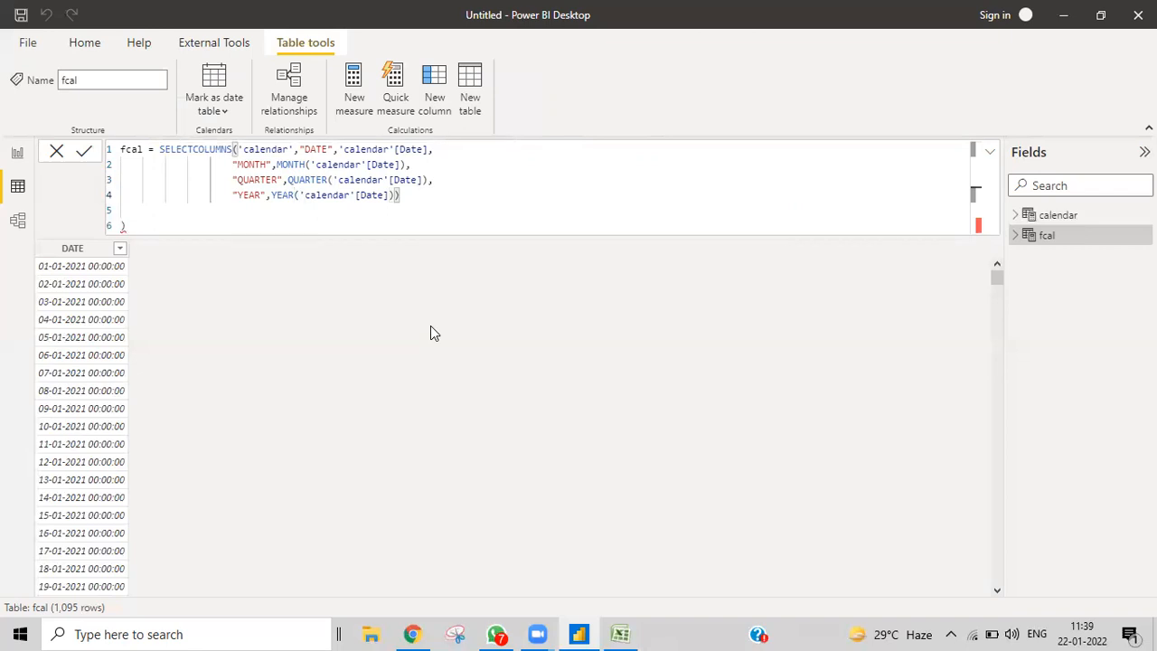
{"action": "key", "text": "Return"}
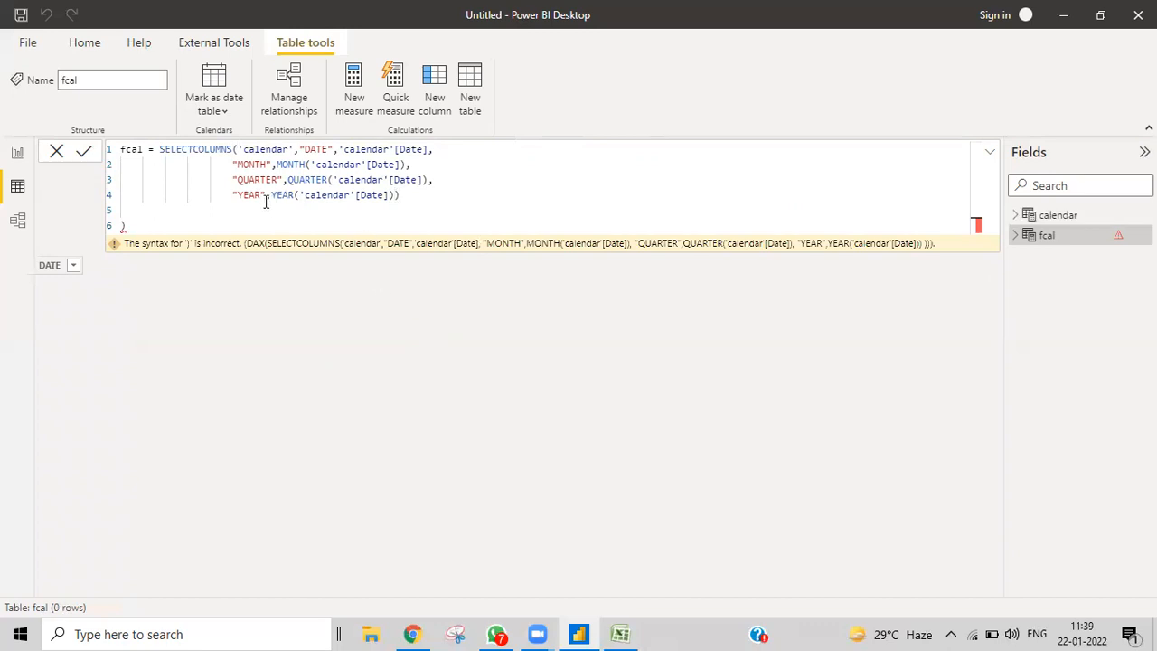
{"action": "left_click", "coordinate": [400, 196]}
{"action": "key", "text": "BackSpace"}
{"action": "key", "text": "Return"}
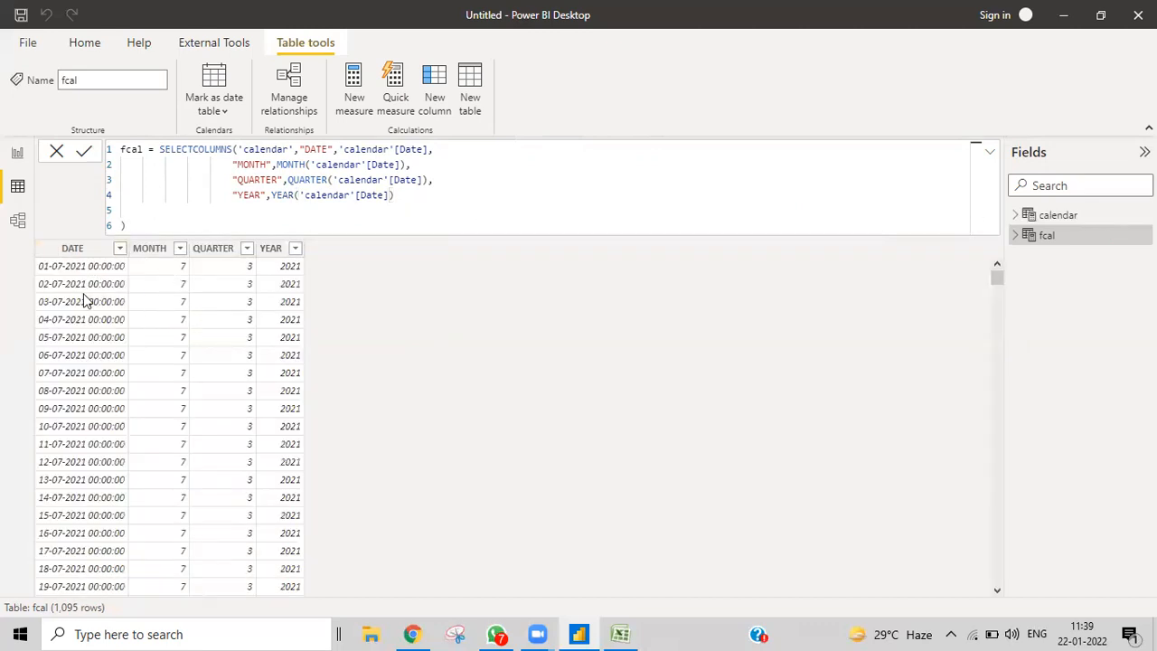
Sort the fcal table by DATE in ascending order and check the month, quarter and year values from January into April 2021.
{"action": "left_click", "coordinate": [117, 253]}
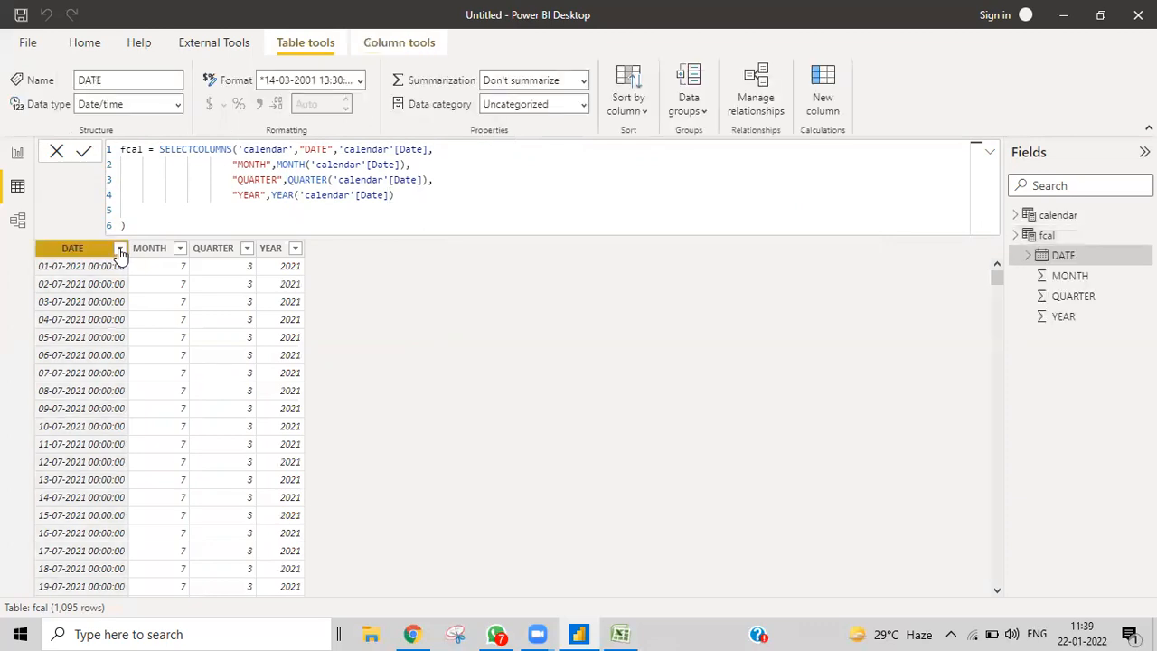
{"action": "left_click", "coordinate": [119, 250]}
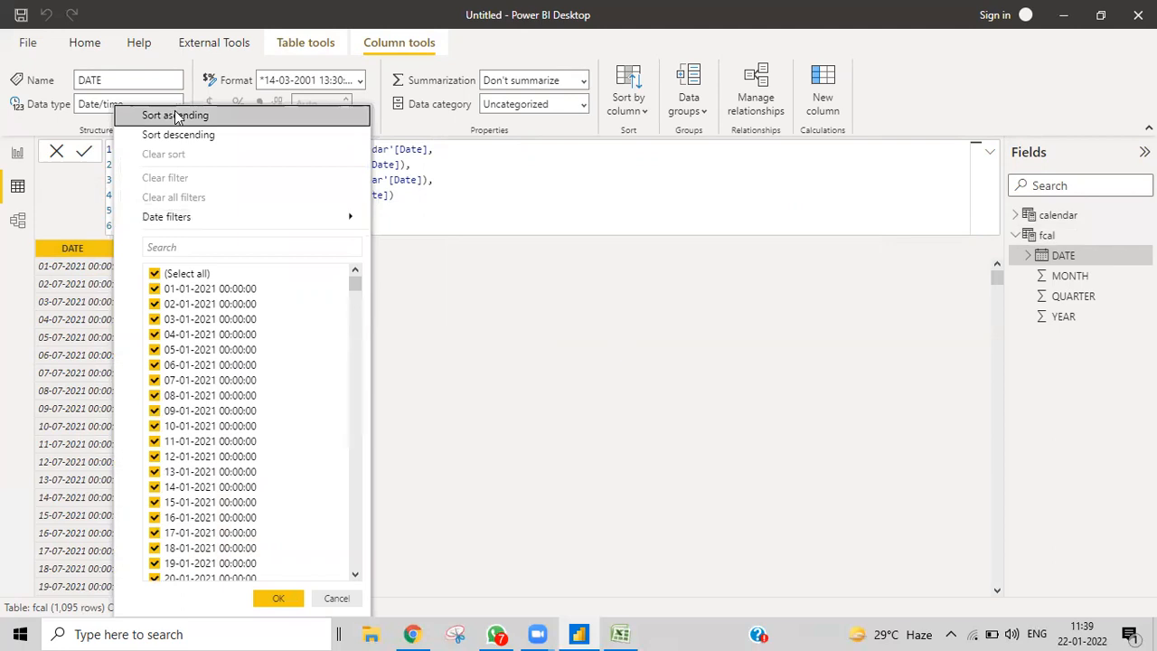
{"action": "left_click", "coordinate": [176, 116]}
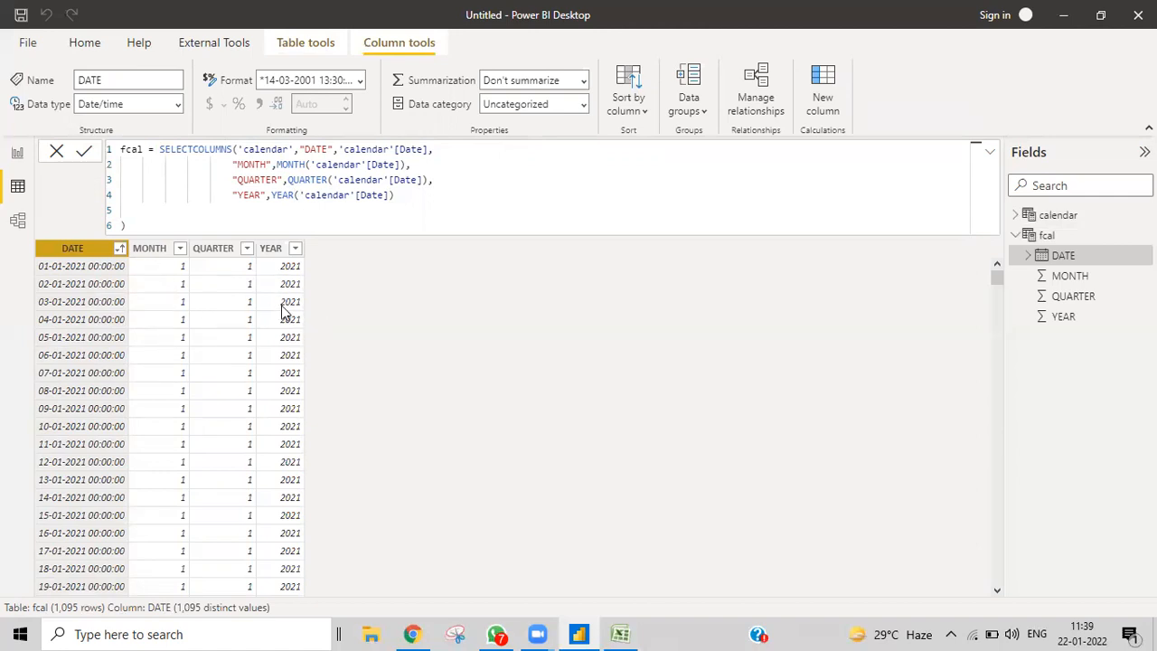
{"action": "scroll", "coordinate": [227, 407], "scroll_direction": "down", "scroll_amount": 15}
{"action": "scroll", "coordinate": [217, 409], "scroll_direction": "down", "scroll_amount": 8}
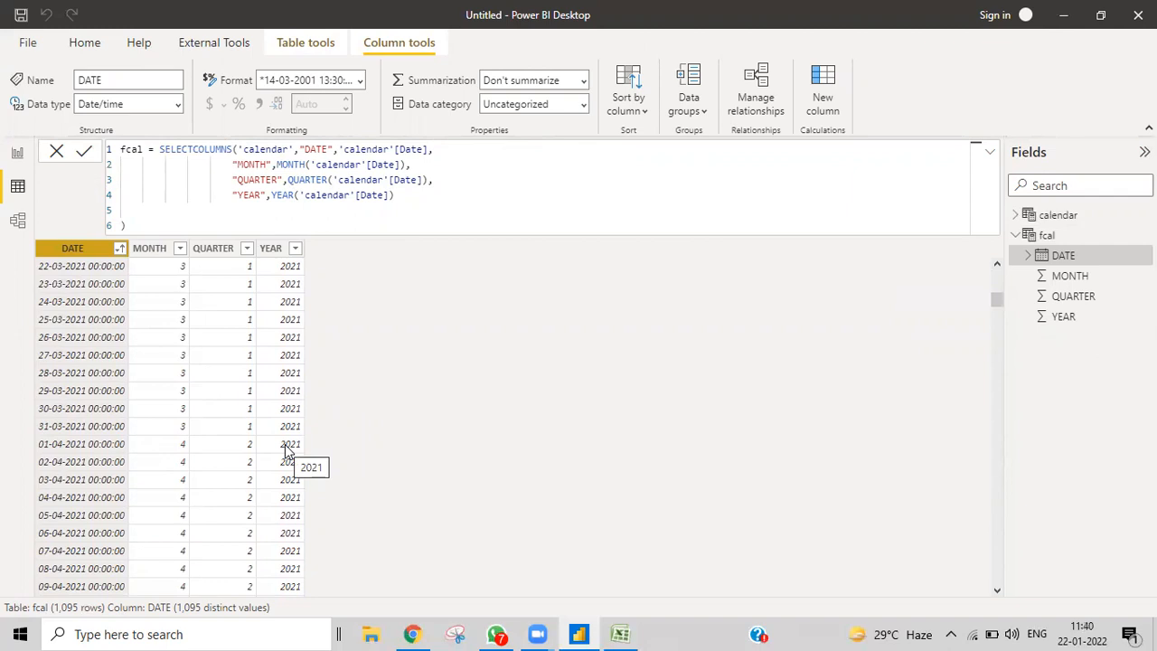
{"action": "scroll", "coordinate": [228, 463], "scroll_direction": "up", "scroll_amount": 20}
{"action": "scroll", "coordinate": [227, 463], "scroll_direction": "up", "scroll_amount": 1}
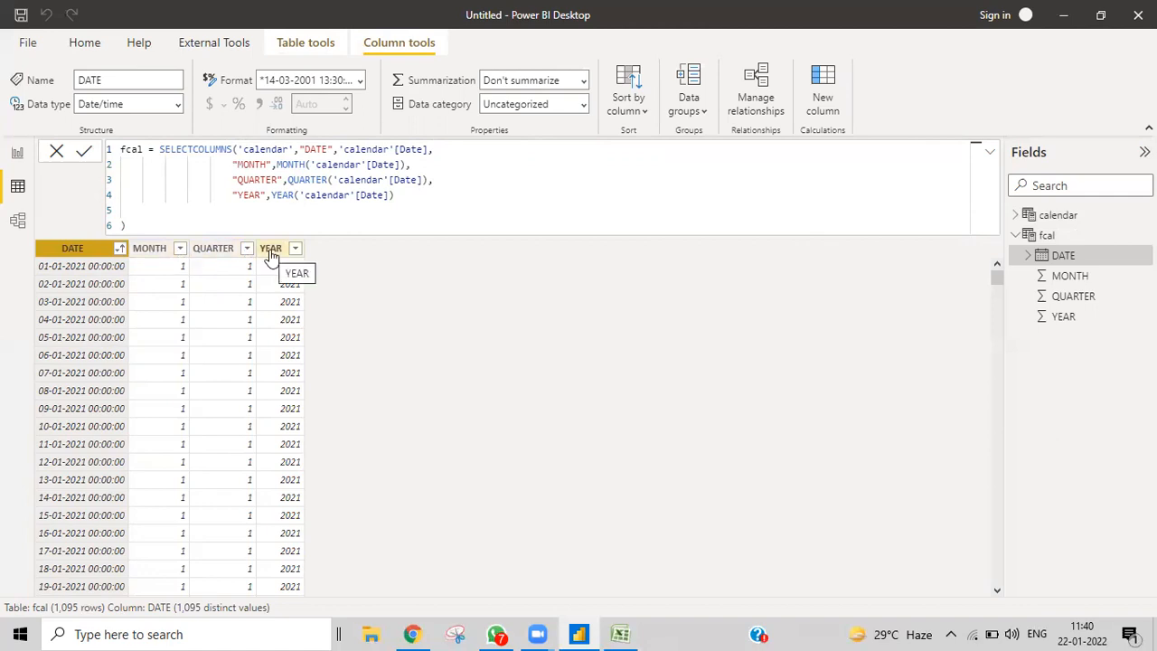
Add a comma after the YEAR expression and begin an indented fifth line in the fcal formula.
{"action": "left_click", "coordinate": [398, 197]}
{"action": "type", "text": ","}
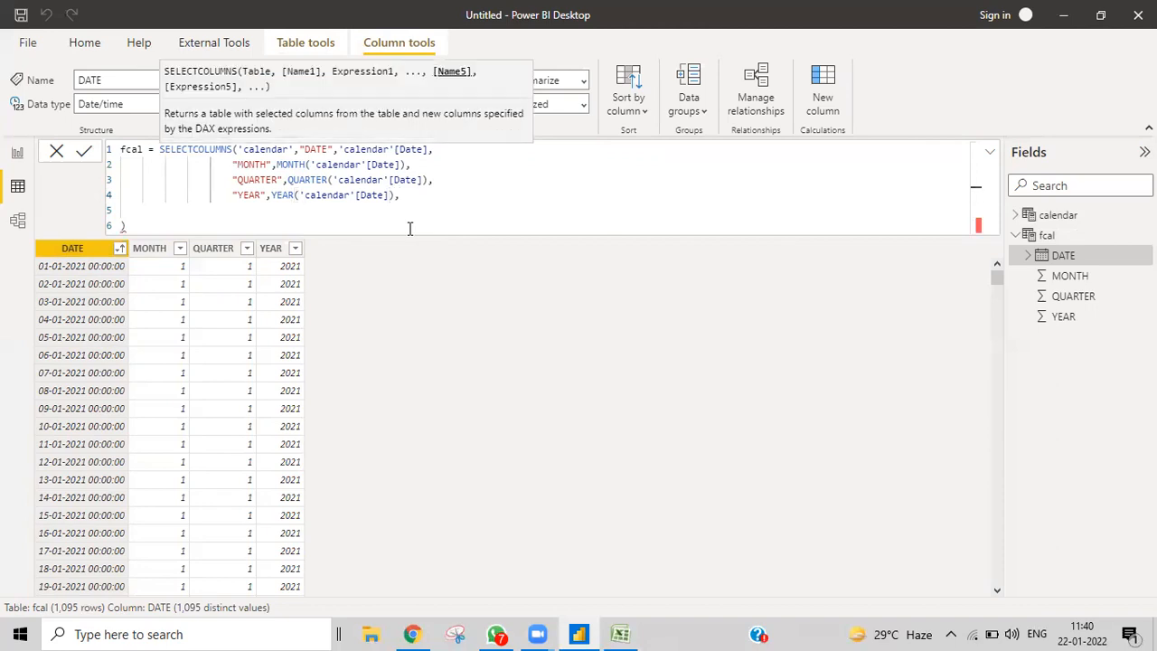
{"action": "key", "text": "shift+Return"}
{"action": "key", "text": "Tab"}
{"action": "key", "text": "Tab"}
{"action": "key", "text": "Tab"}
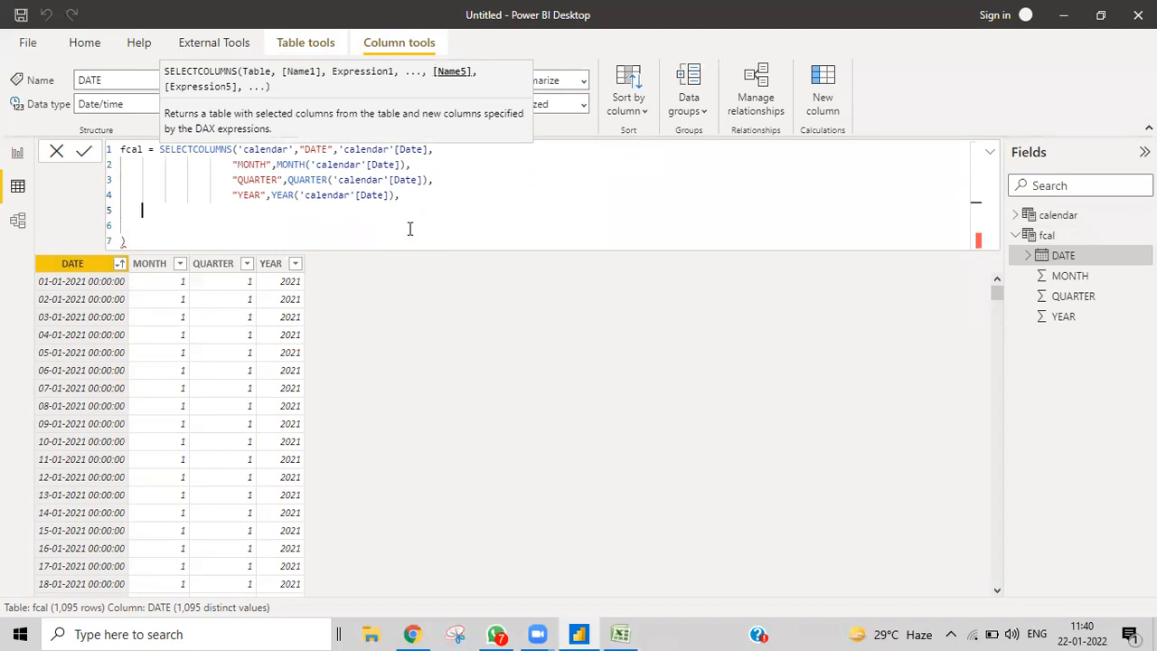
{"action": "key", "text": "Tab"}
{"action": "key", "text": "Tab"}
Enter the fifth column name "F MONTH" with its closing quote and start its expression with the EDATE function.
{"action": "type", "text": "\""}
{"action": "key", "text": "BackSpace"}
{"action": "type", "text": "\"F MONTH,"}
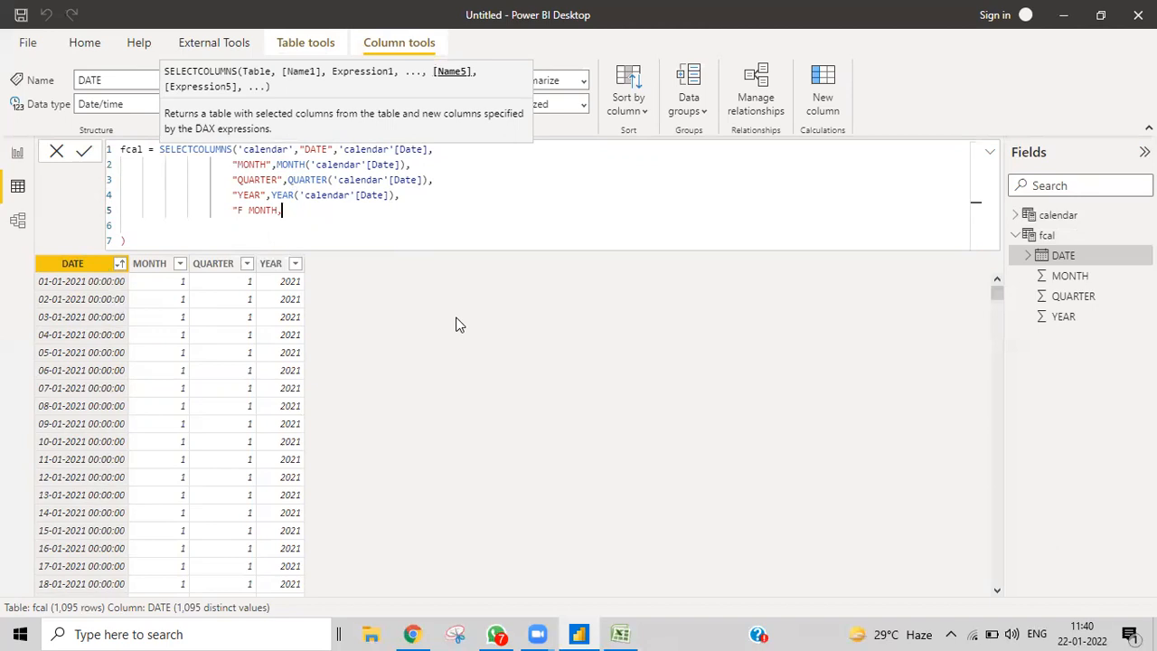
{"action": "type", "text": "EDATE"}
{"action": "left_click", "coordinate": [284, 226]}
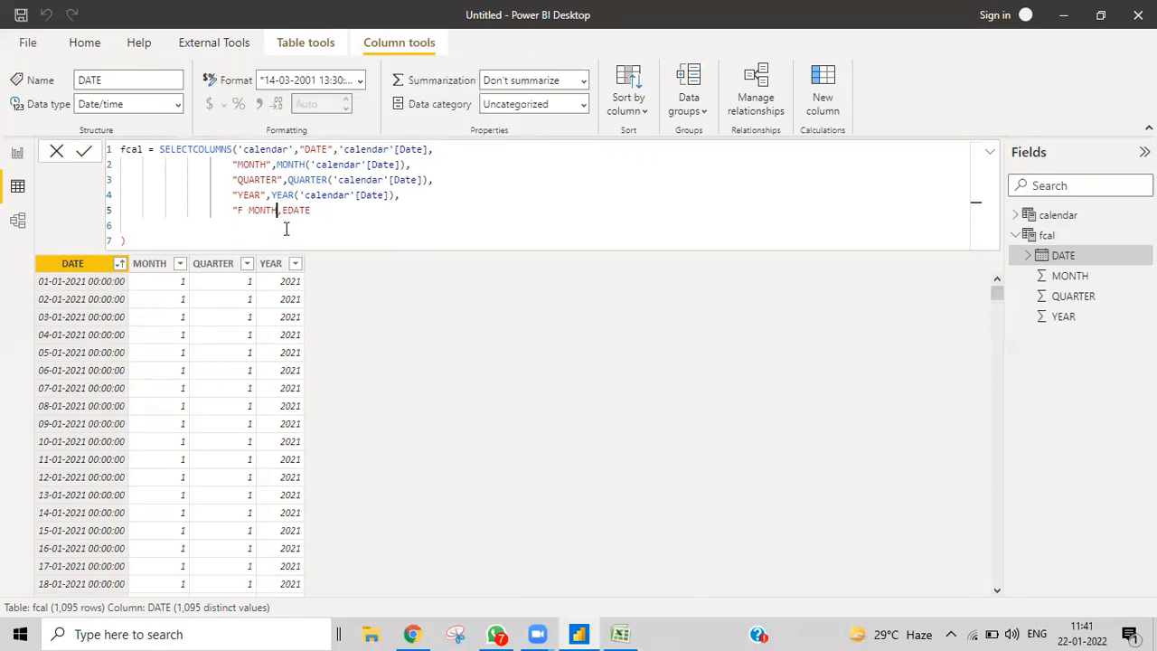
{"action": "left_click", "coordinate": [278, 210]}
{"action": "type", "text": "\",EDATE("}
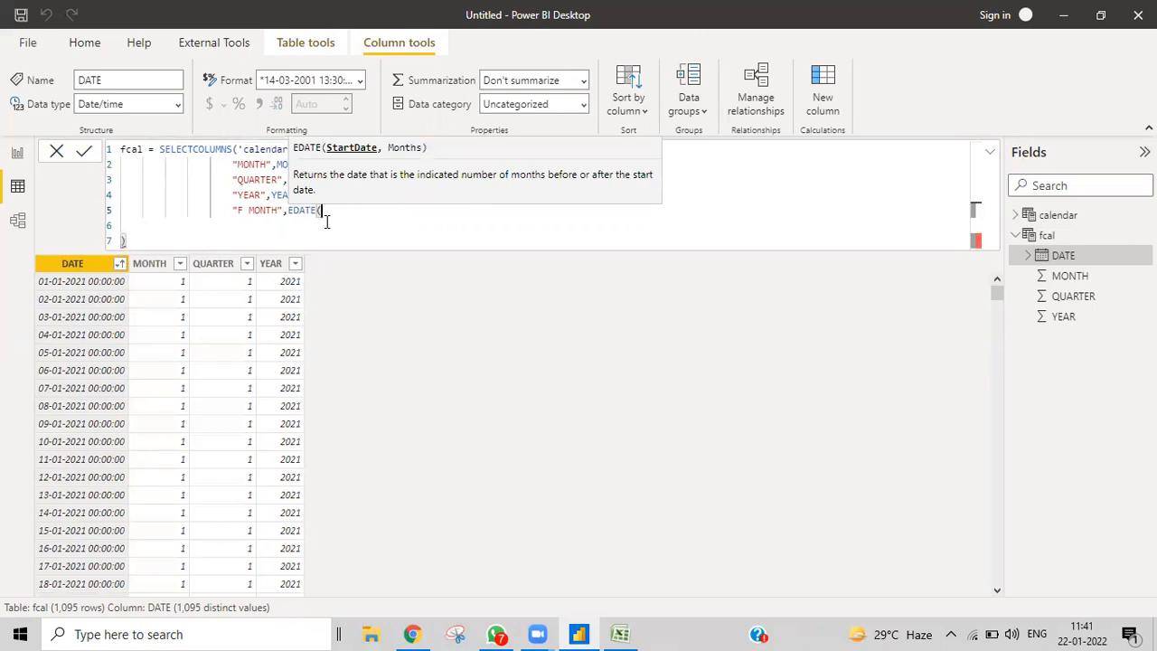
Complete the F MONTH expression as EDATE('calendar'[Date],-3) and commit the fcal formula.
{"action": "type", "text": "DATE"}
{"action": "scroll", "coordinate": [425, 380], "scroll_direction": "down", "scroll_amount": 1}
{"action": "left_click", "coordinate": [423, 394]}
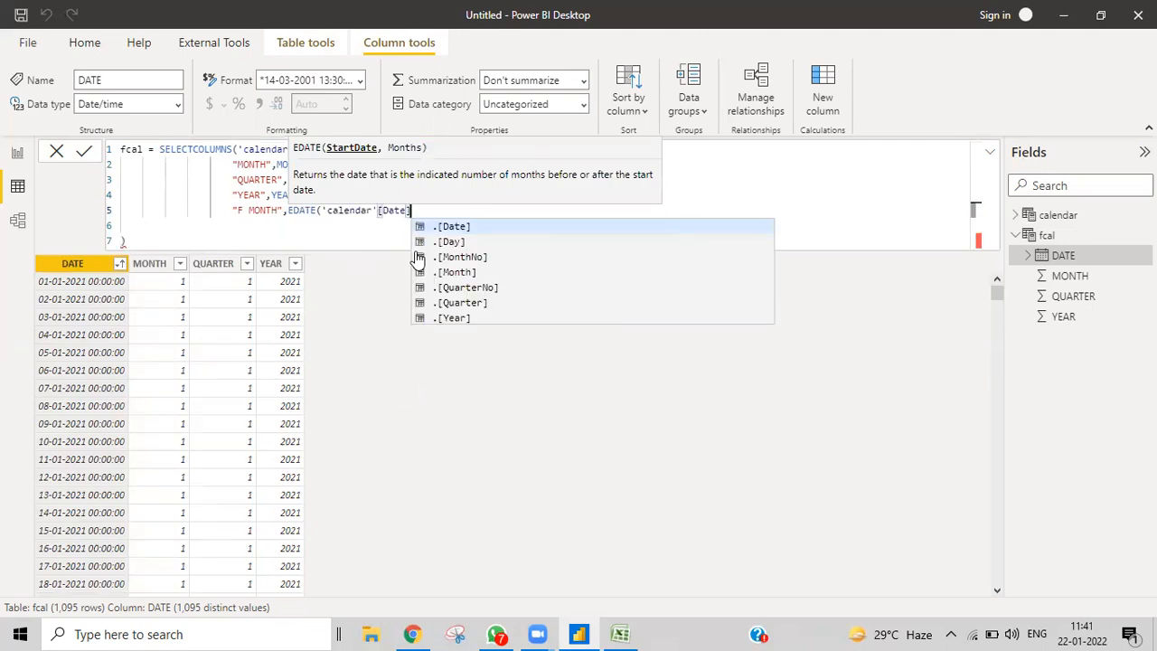
{"action": "type", "text": ","}
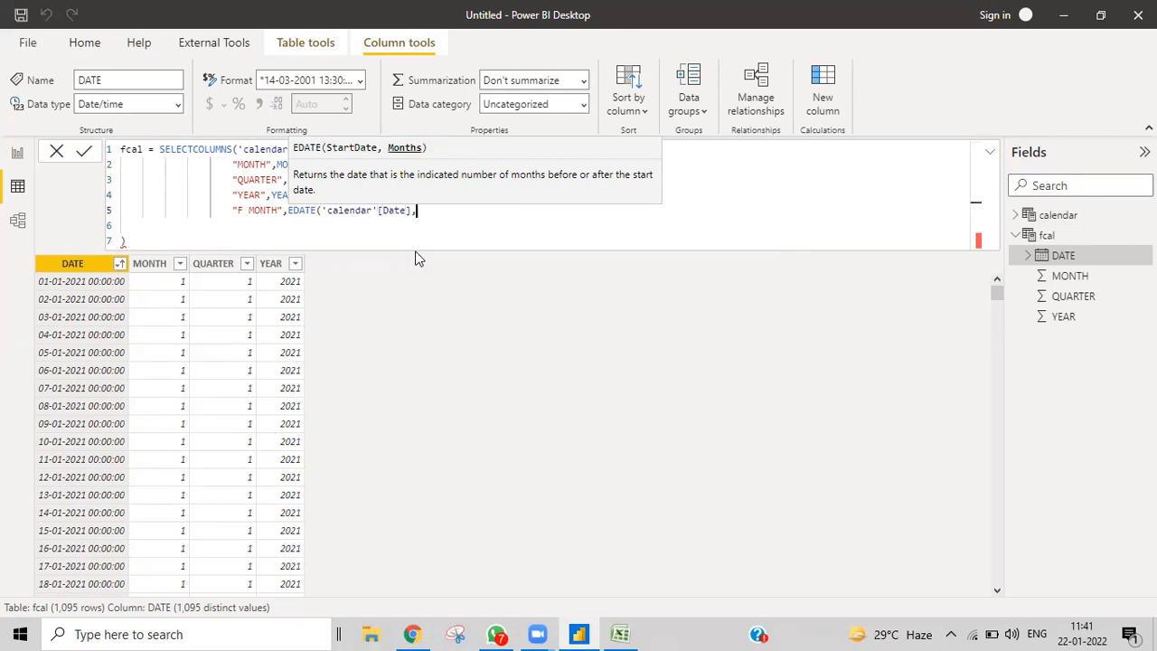
{"action": "type", "text": "-3)"}
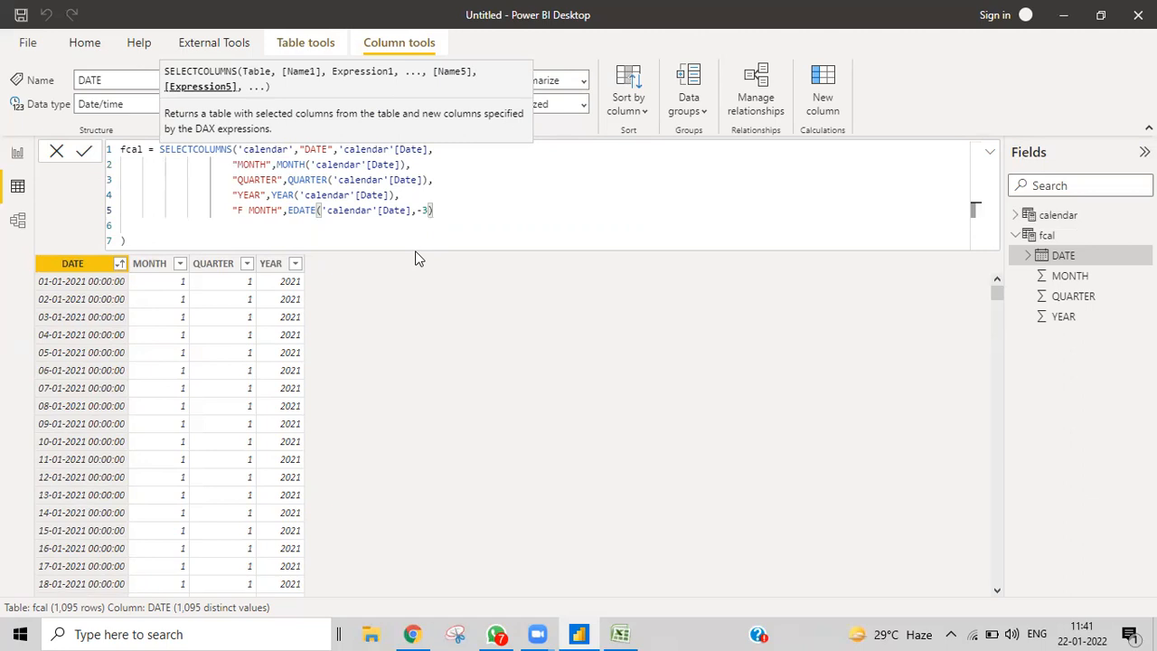
{"action": "key", "text": "Return"}
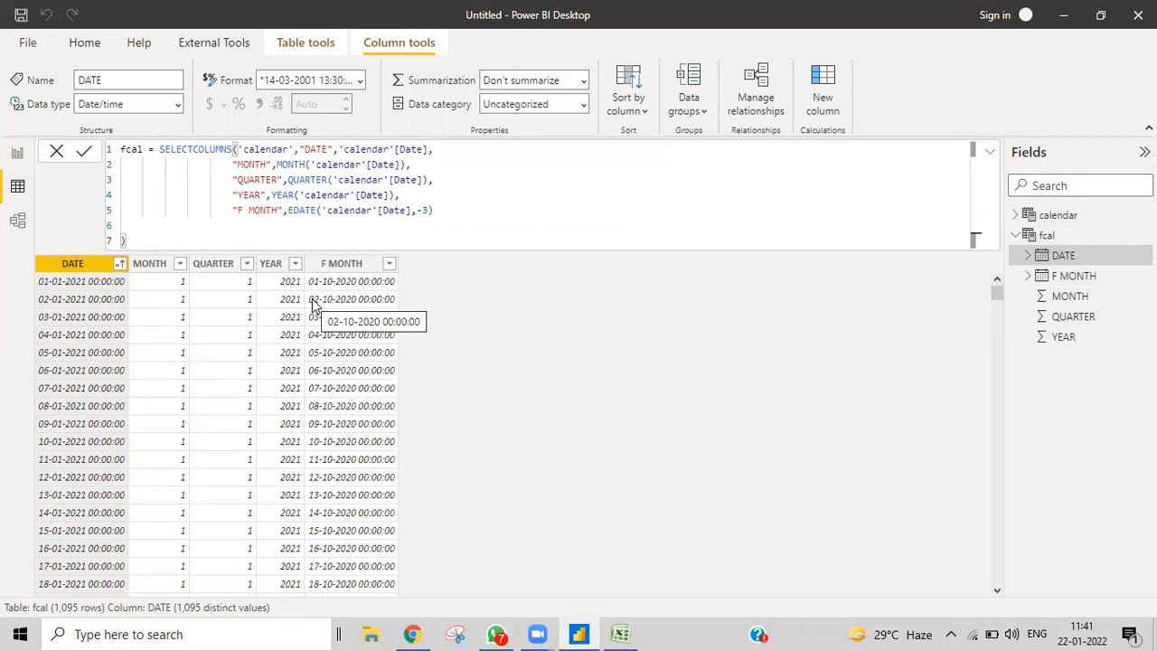
Wrap the F MONTH expression's EDATE function in MONTH() and commit the fcal formula.
{"action": "left_click", "coordinate": [287, 211]}
{"action": "type", "text": "MONTH("}
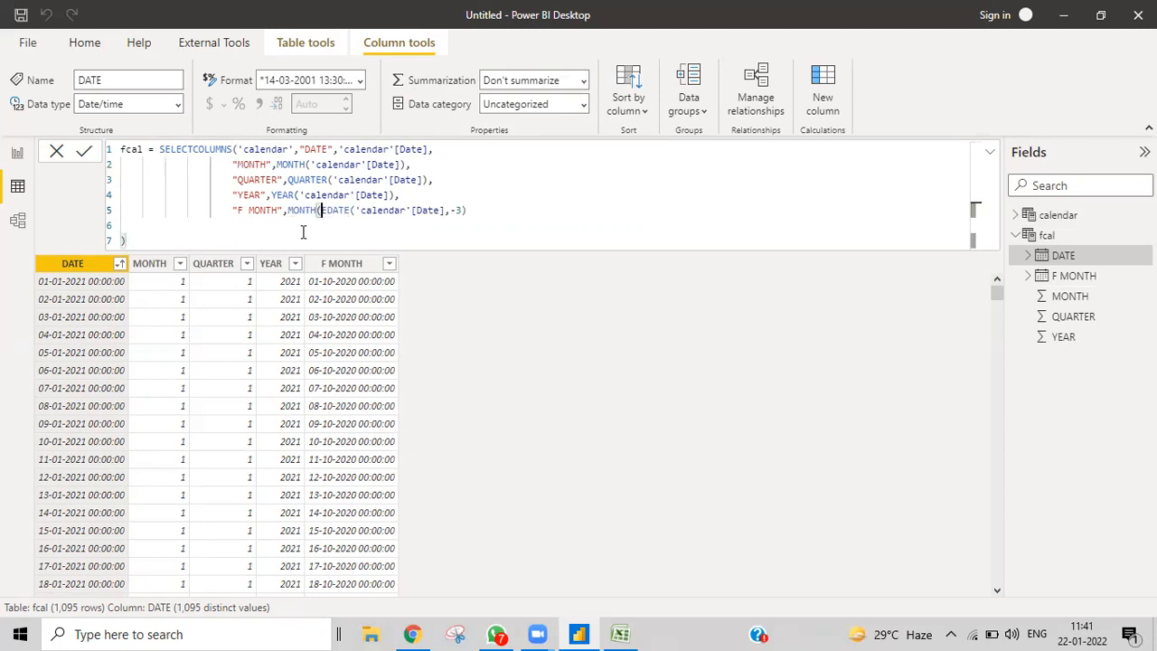
{"action": "left_click", "coordinate": [471, 210]}
{"action": "type", "text": ")"}
{"action": "key", "text": "Return"}
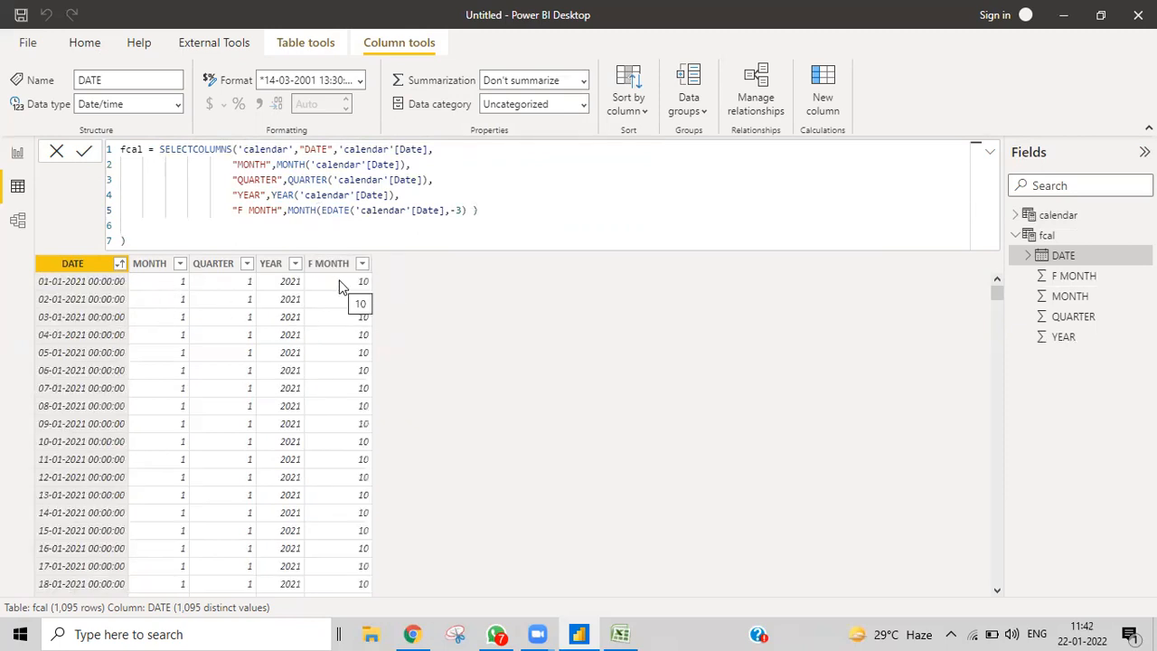
Check the F MONTH values against the calendar months from January 2021 into January 2022, then return to the first row.
{"action": "scroll", "coordinate": [332, 323], "scroll_direction": "down", "scroll_amount": 4}
{"action": "scroll", "coordinate": [339, 330], "scroll_direction": "down", "scroll_amount": 13}
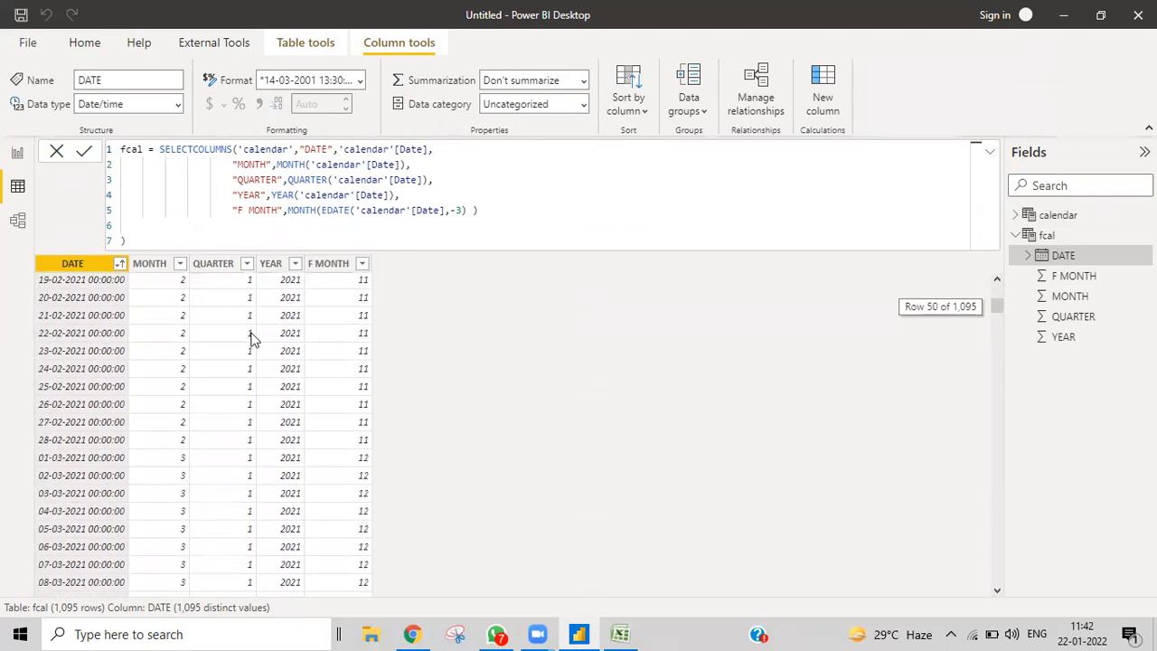
{"action": "scroll", "coordinate": [359, 346], "scroll_direction": "down", "scroll_amount": 10}
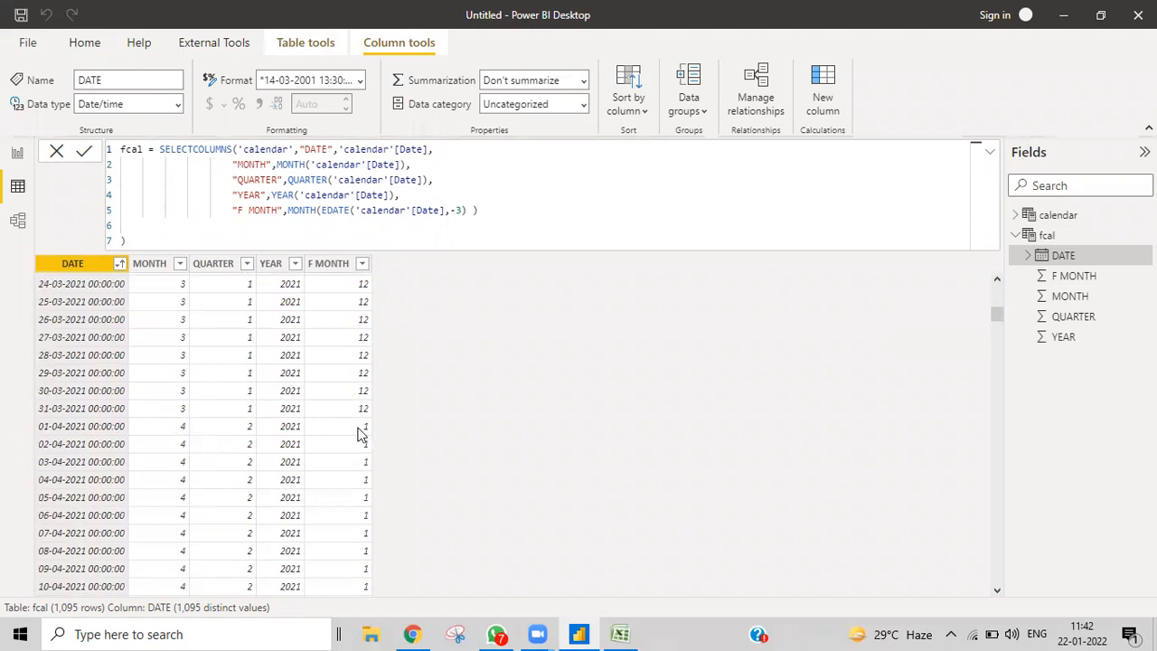
{"action": "scroll", "coordinate": [357, 432], "scroll_direction": "down", "scroll_amount": 1}
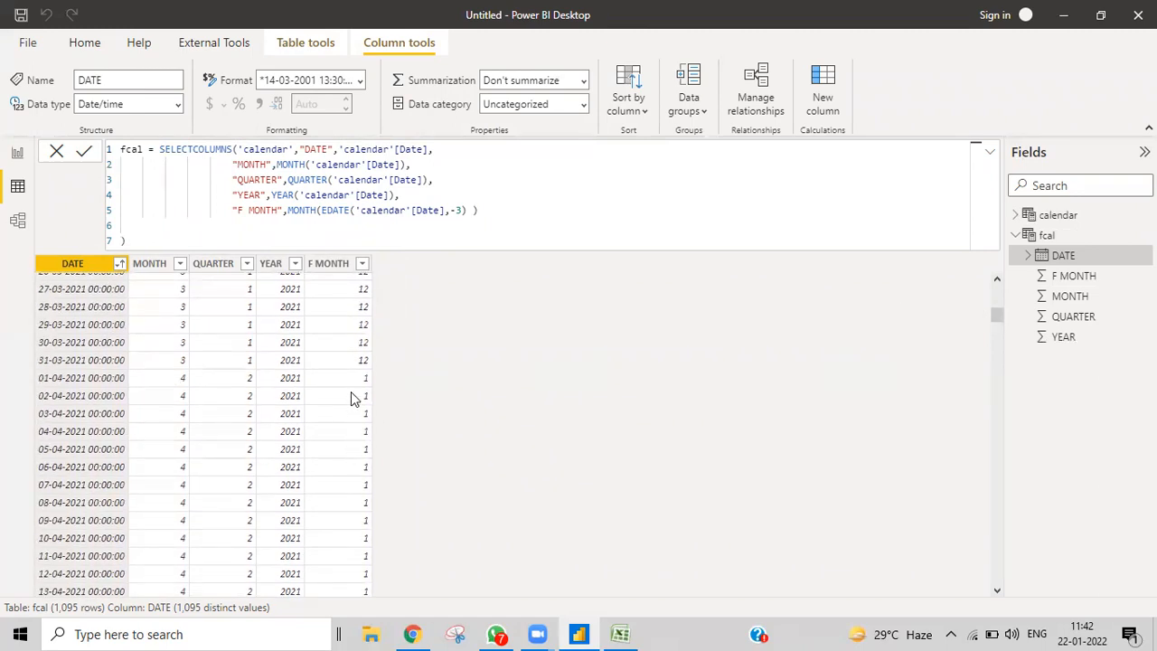
{"action": "scroll", "coordinate": [351, 400], "scroll_direction": "down", "scroll_amount": 20}
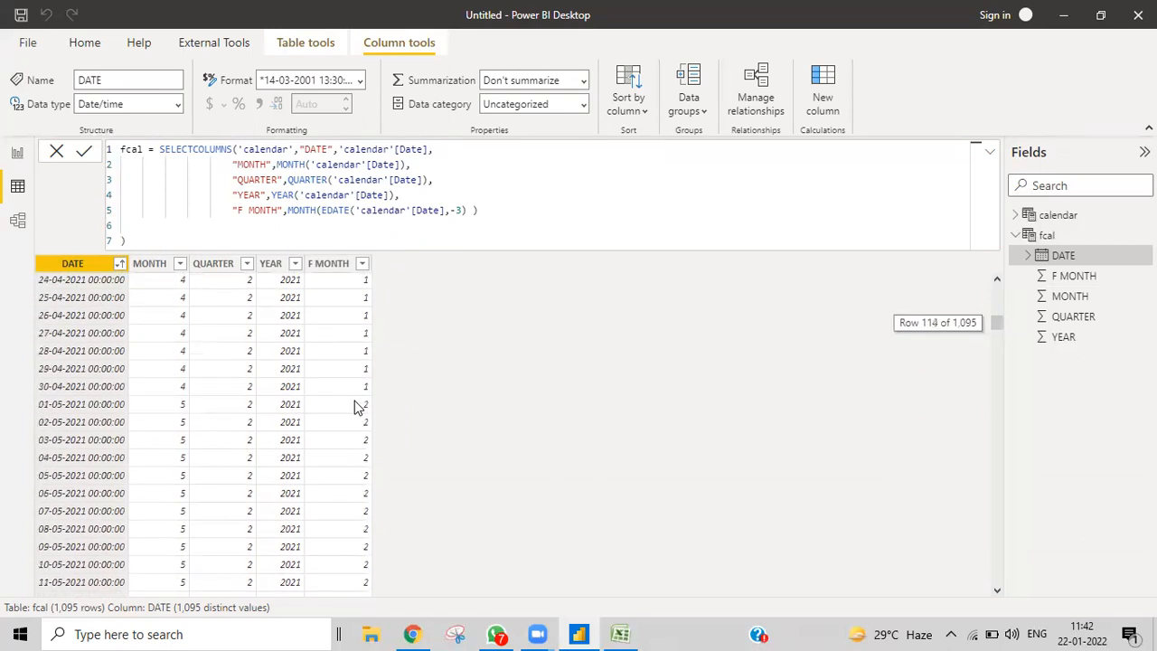
{"action": "scroll", "coordinate": [351, 401], "scroll_direction": "down", "scroll_amount": 20}
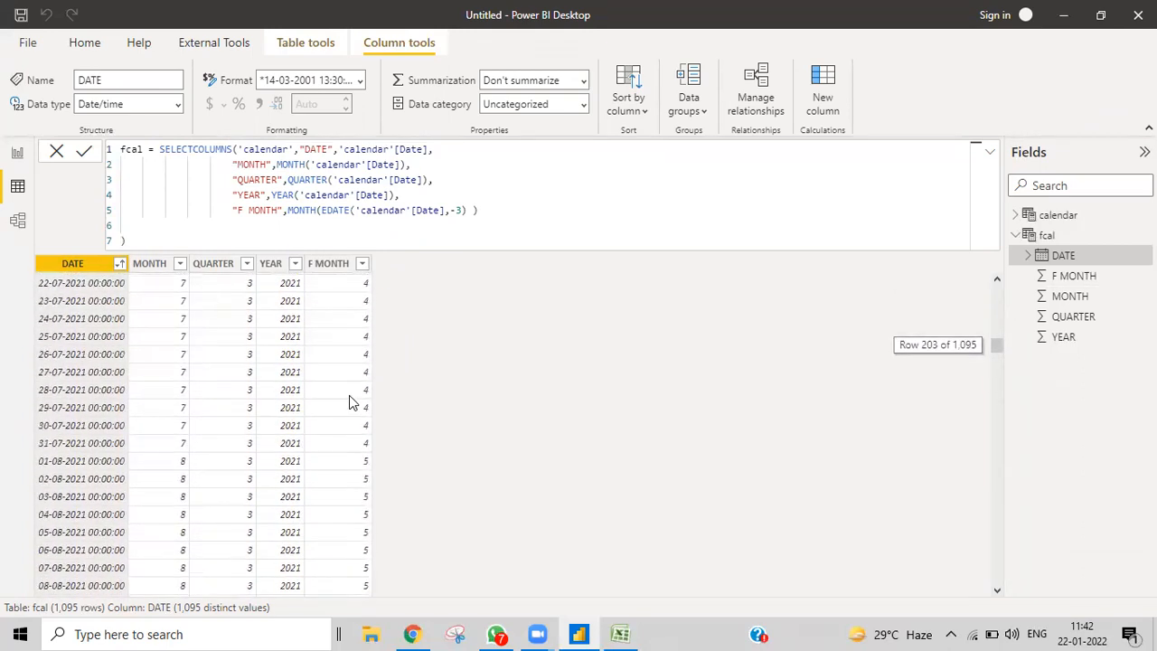
{"action": "scroll", "coordinate": [351, 401], "scroll_direction": "down", "scroll_amount": 20}
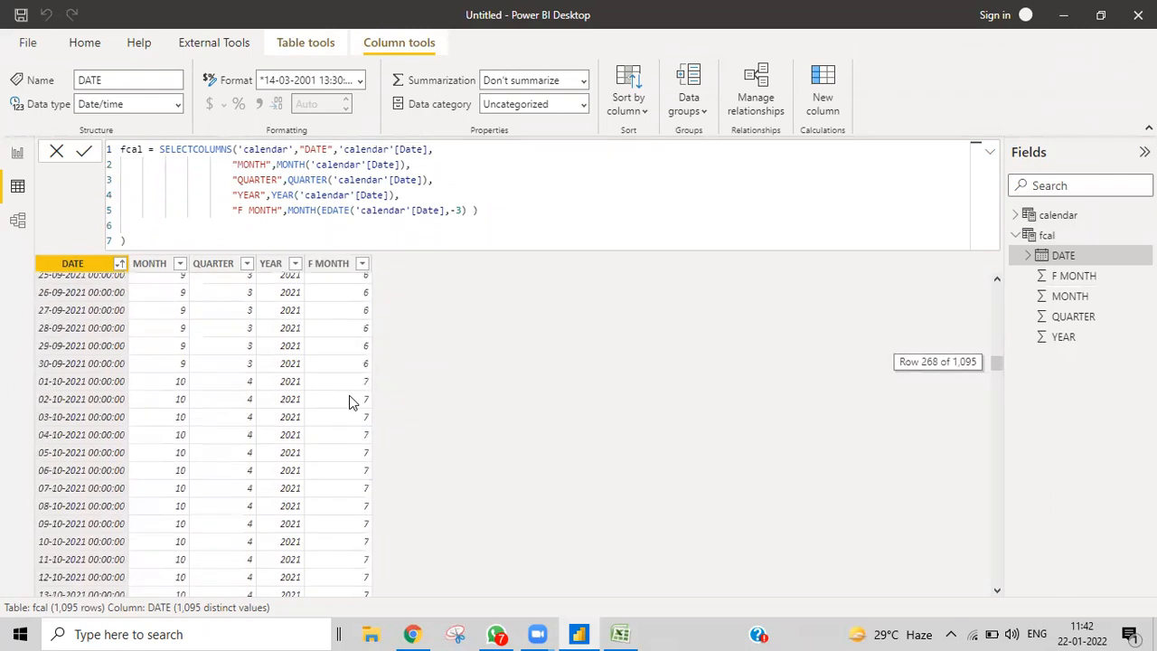
{"action": "scroll", "coordinate": [351, 400], "scroll_direction": "down", "scroll_amount": 15}
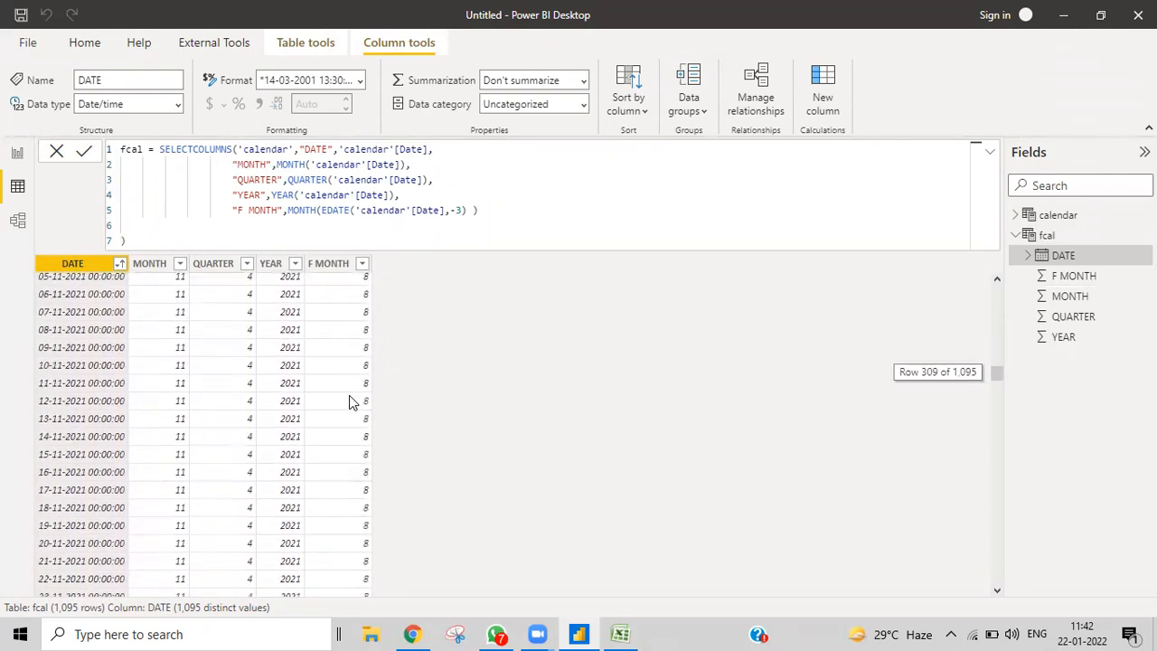
{"action": "scroll", "coordinate": [351, 400], "scroll_direction": "down", "scroll_amount": 5}
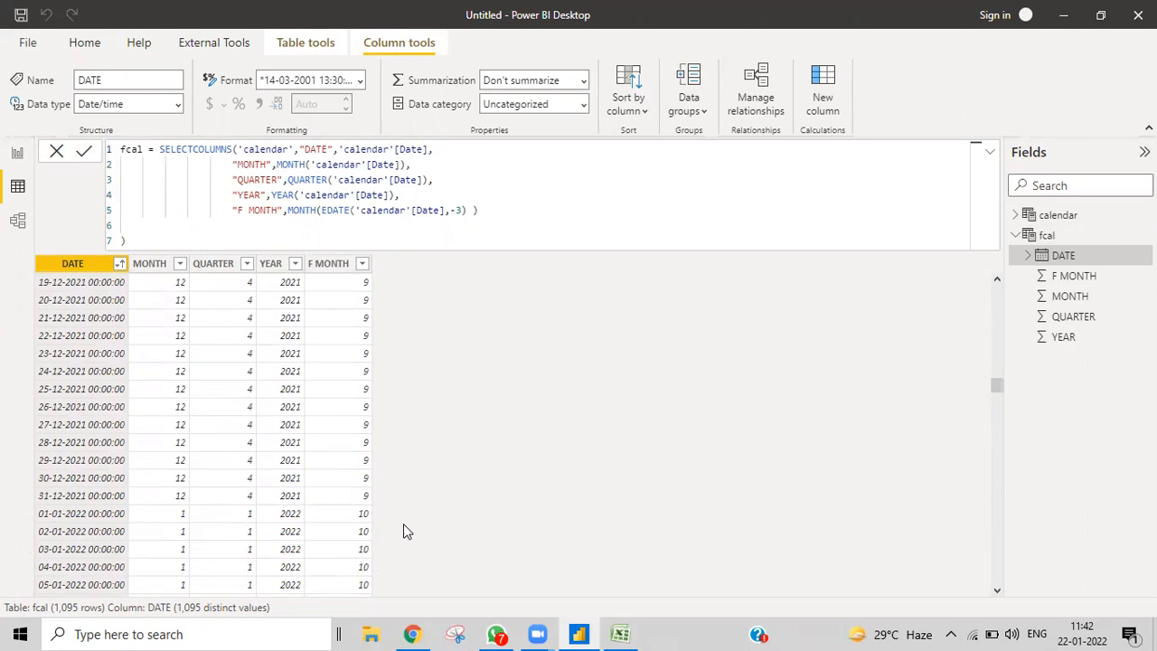
{"action": "scroll", "coordinate": [368, 523], "scroll_direction": "down", "scroll_amount": 2}
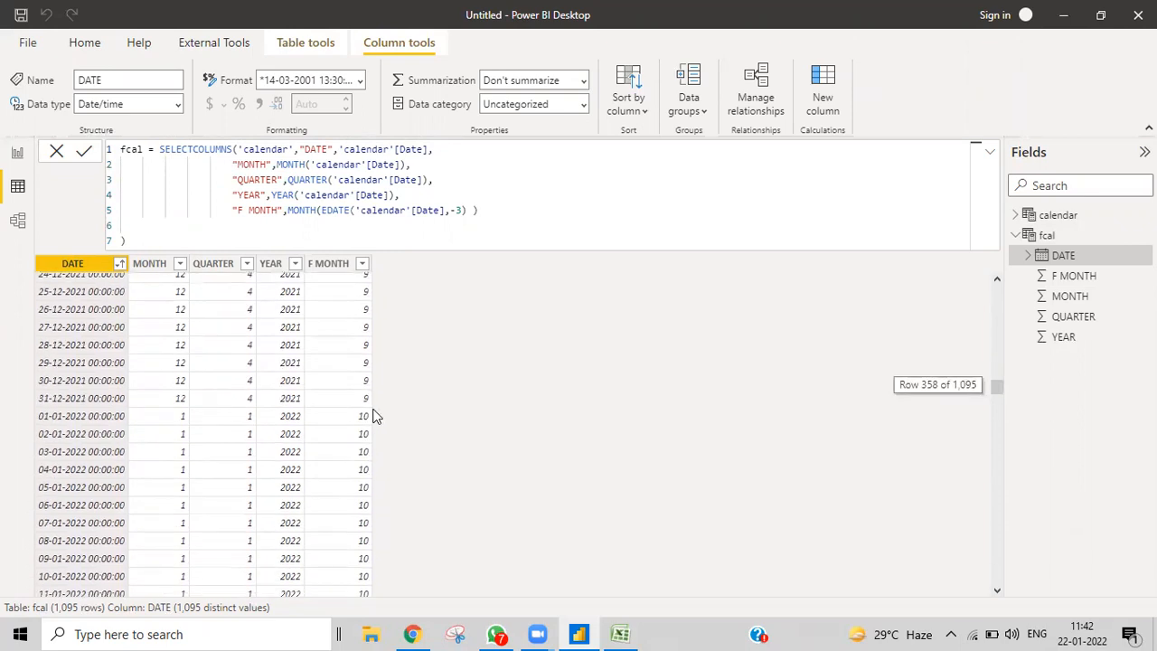
{"action": "left_click_drag", "start_coordinate": [998, 388], "coordinate": [996, 266]}
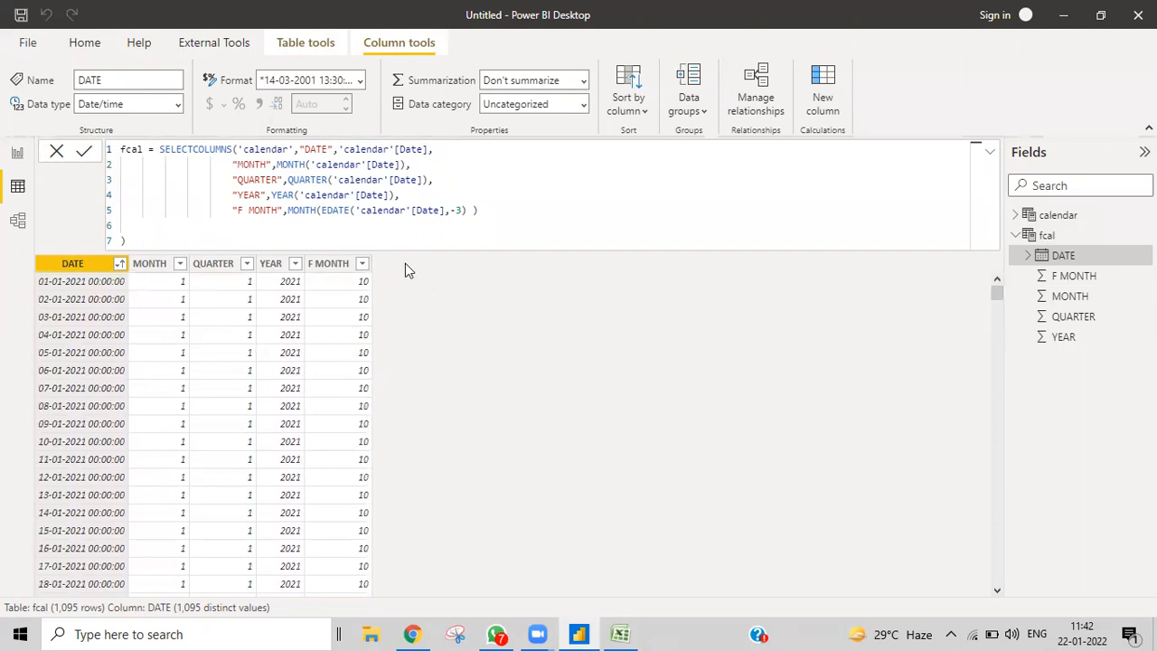
Remove the stray space in the F MONTH expression, add a comma after it and begin a sixth line in the fcal formula.
{"action": "left_click", "coordinate": [484, 209]}
{"action": "key", "text": "Left"}
{"action": "key", "text": "BackSpace"}
{"action": "key", "text": "Right"}
{"action": "type", "text": ","}
{"action": "key", "text": "shift+Return"}
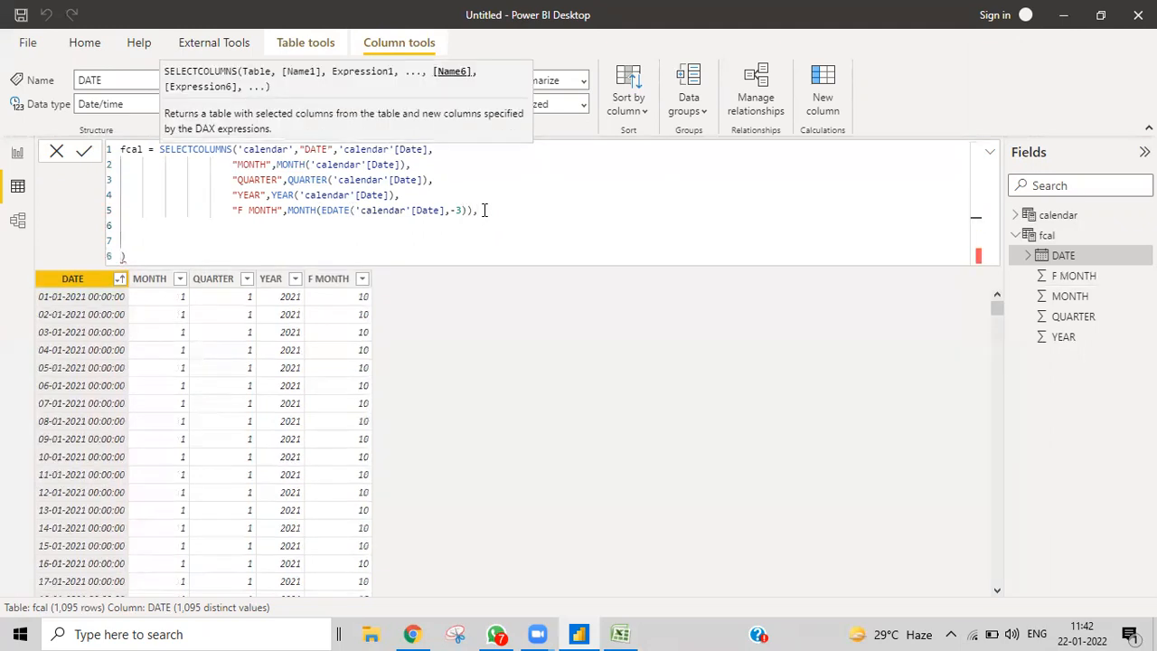
Indent the sixth line to match the others and enter the column name "F QTR" followed by a comma.
{"action": "key", "text": "Tab"}
{"action": "key", "text": "Tab"}
{"action": "key", "text": "Tab"}
{"action": "key", "text": "Tab"}
{"action": "key", "text": "Tab"}
{"action": "type", "text": "\"F QTR"}
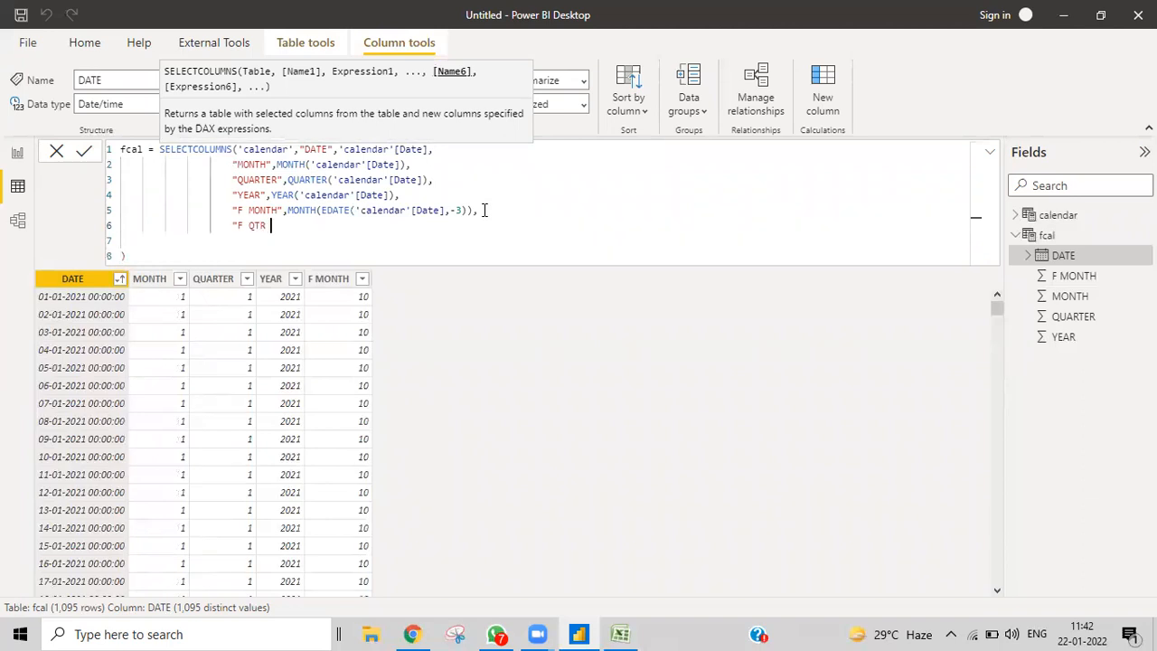
{"action": "key", "text": "BackSpace"}
{"action": "type", "text": "\","}
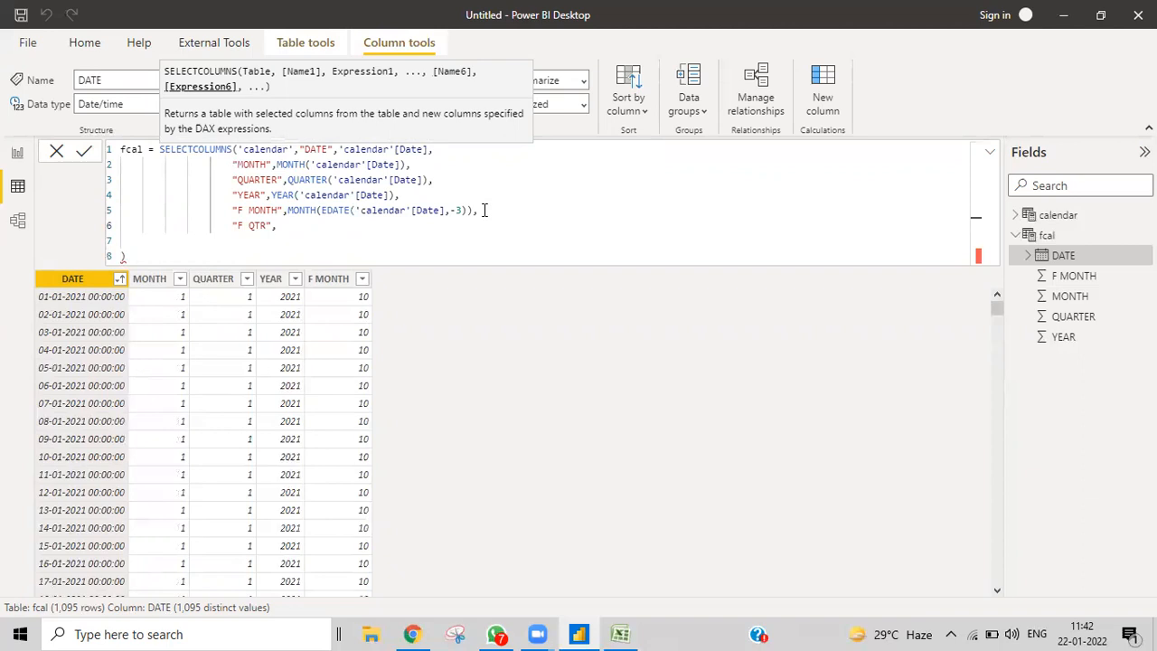
Enter EDATE('calendar'[Date],-3) as the F QTR expression.
{"action": "type", "text": "EDATE"}
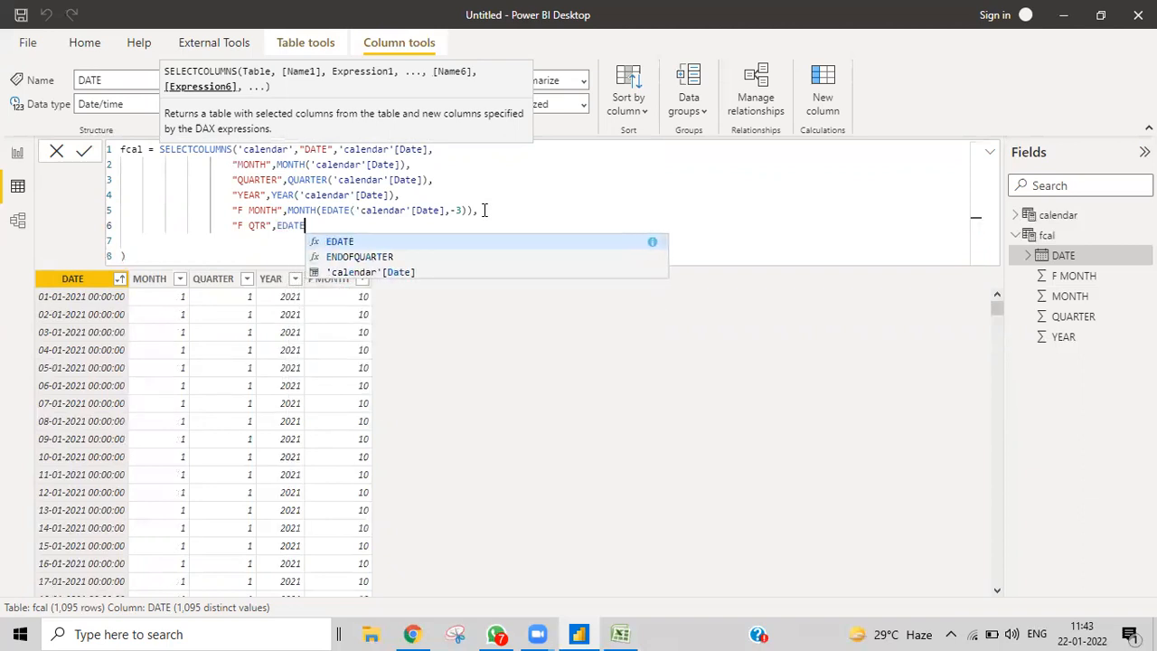
{"action": "type", "text": "("}
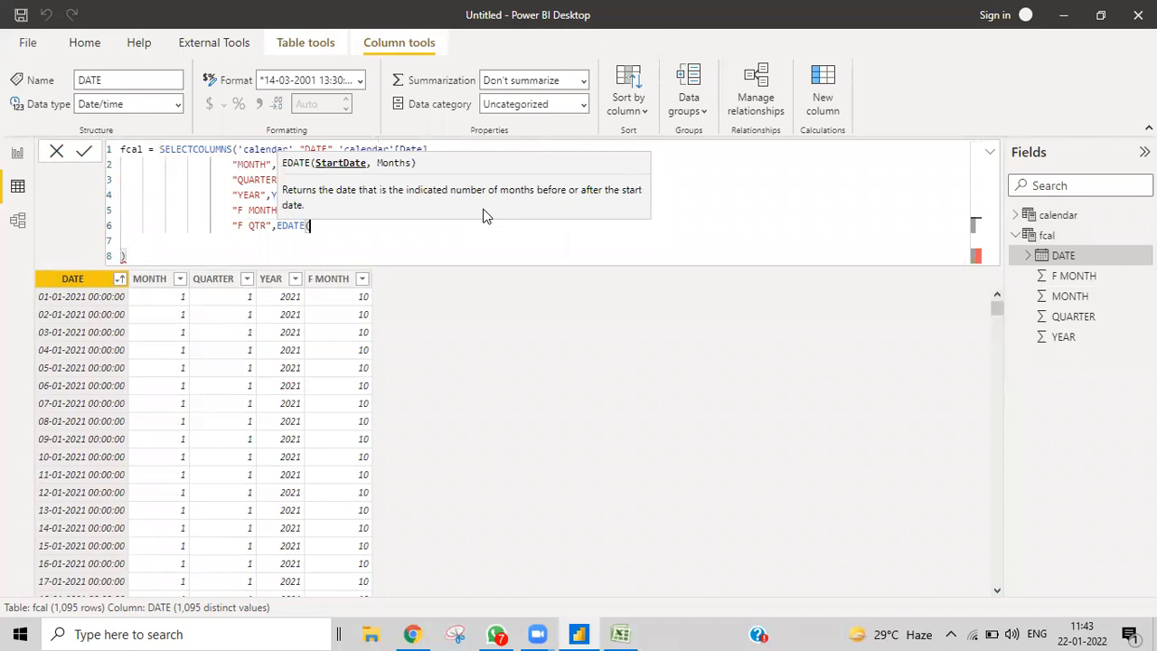
{"action": "type", "text": "DATE"}
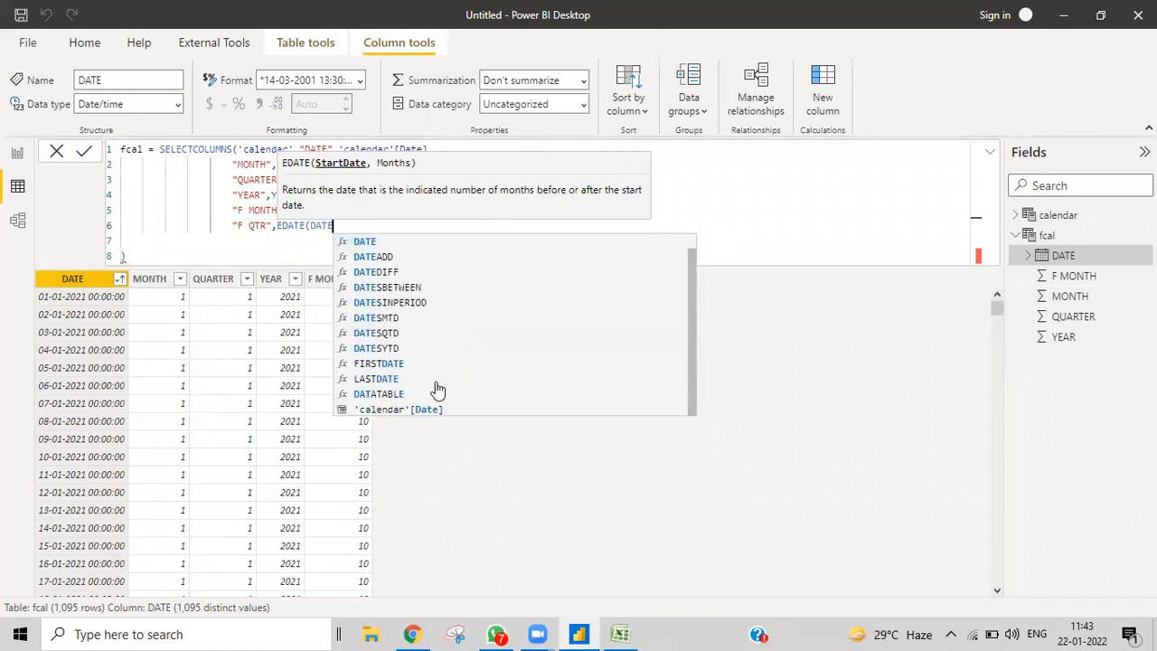
{"action": "left_click", "coordinate": [387, 409]}
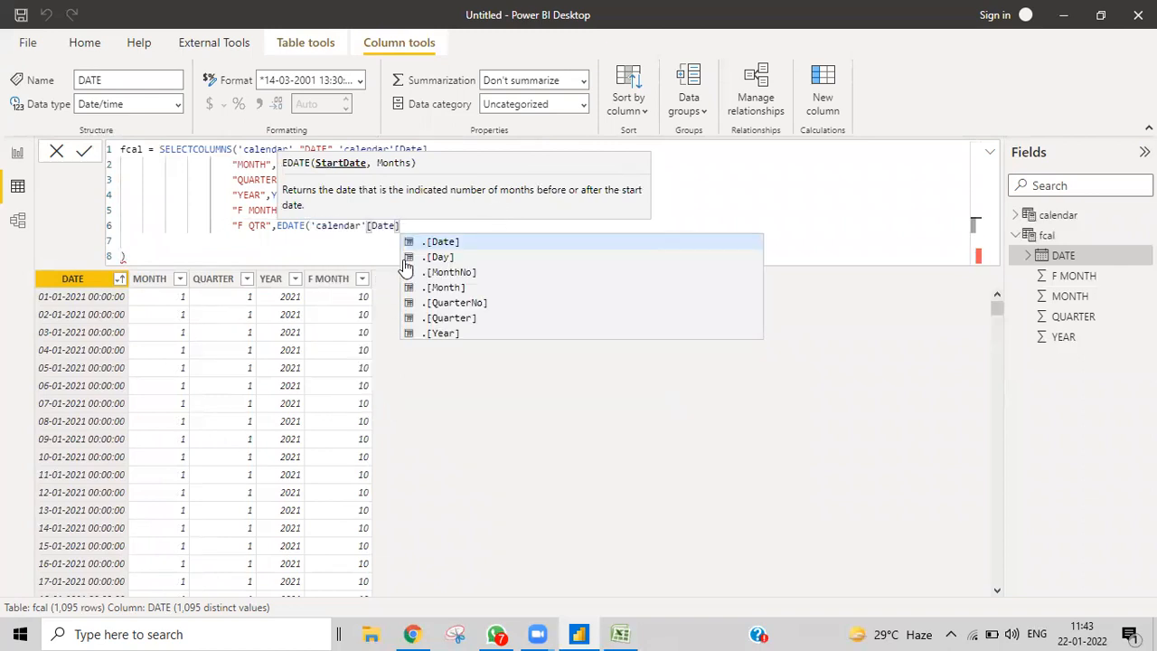
{"action": "type", "text": ","}
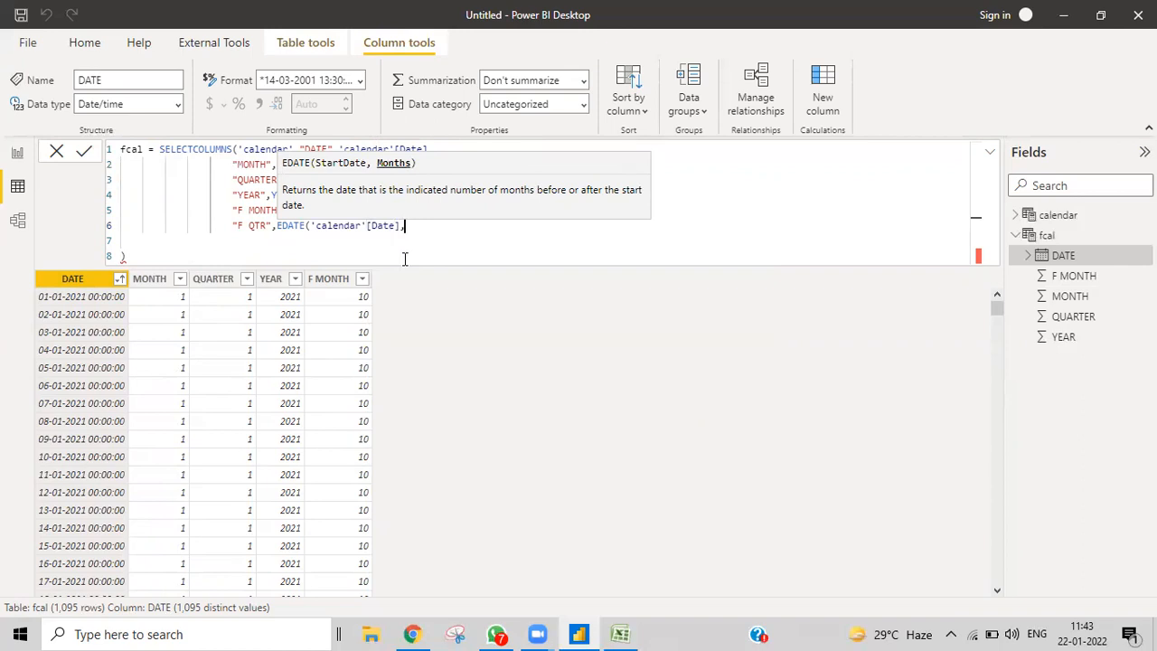
{"action": "type", "text": "-3"}
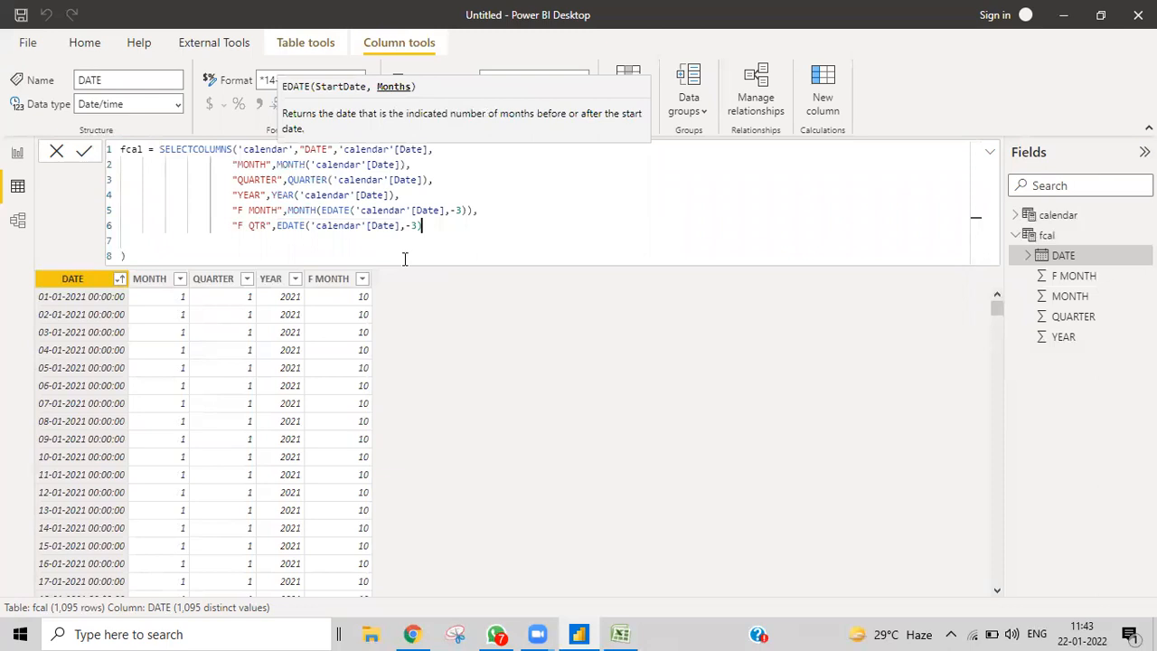
{"action": "type", "text": ")"}
Wrap the F QTR expression's EDATE function in QUARTER() and commit the fcal formula.
{"action": "left_click", "coordinate": [275, 227]}
{"action": "type", "text": "QUAR"}
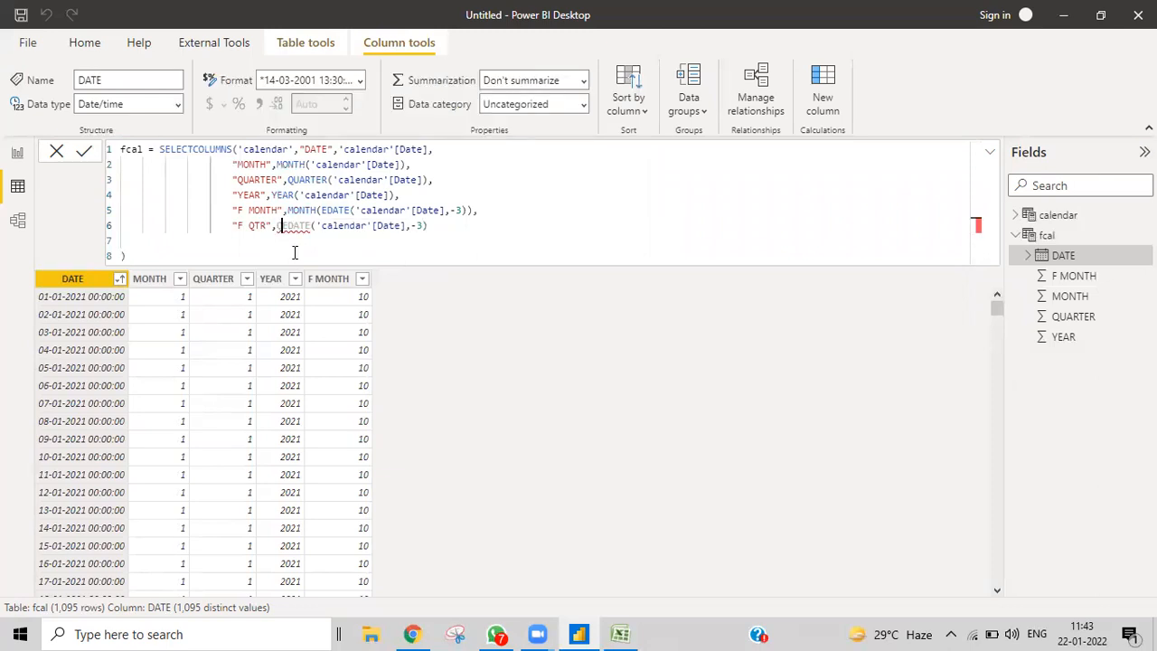
{"action": "type", "text": "TER("}
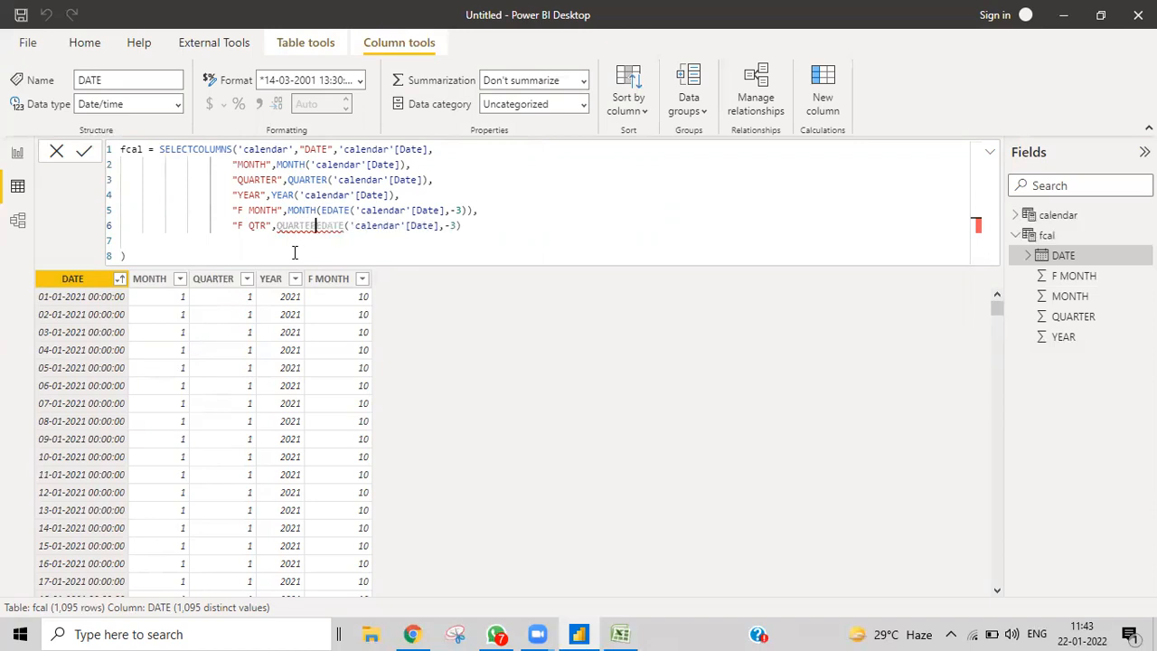
{"action": "left_click", "coordinate": [500, 226]}
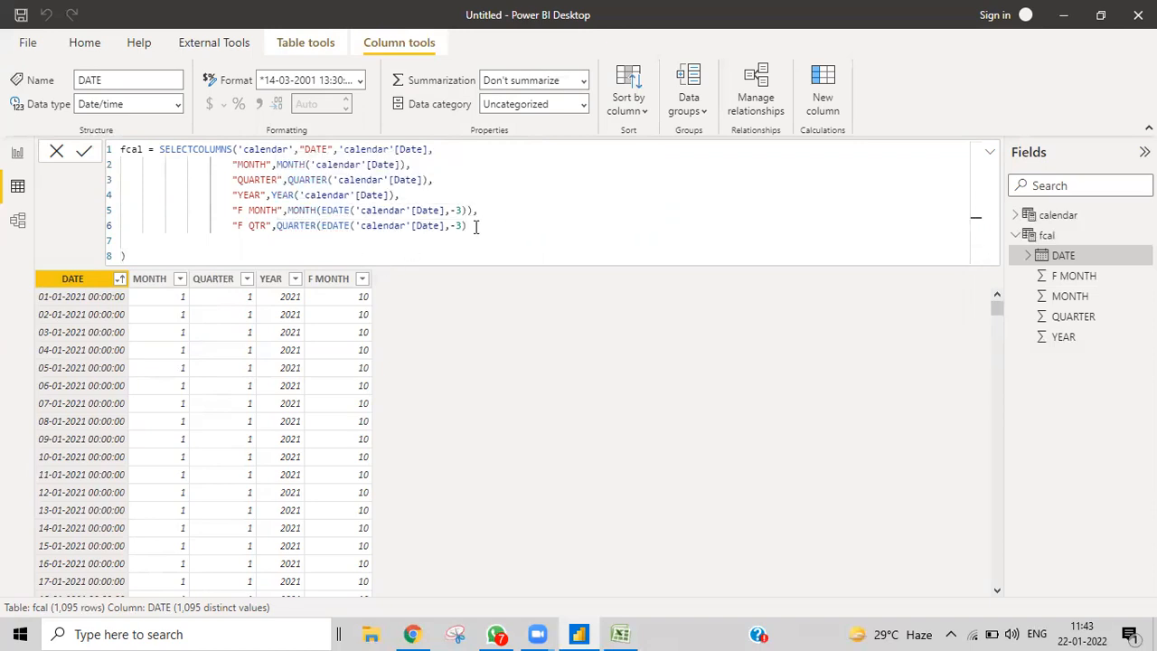
{"action": "type", "text": ")"}
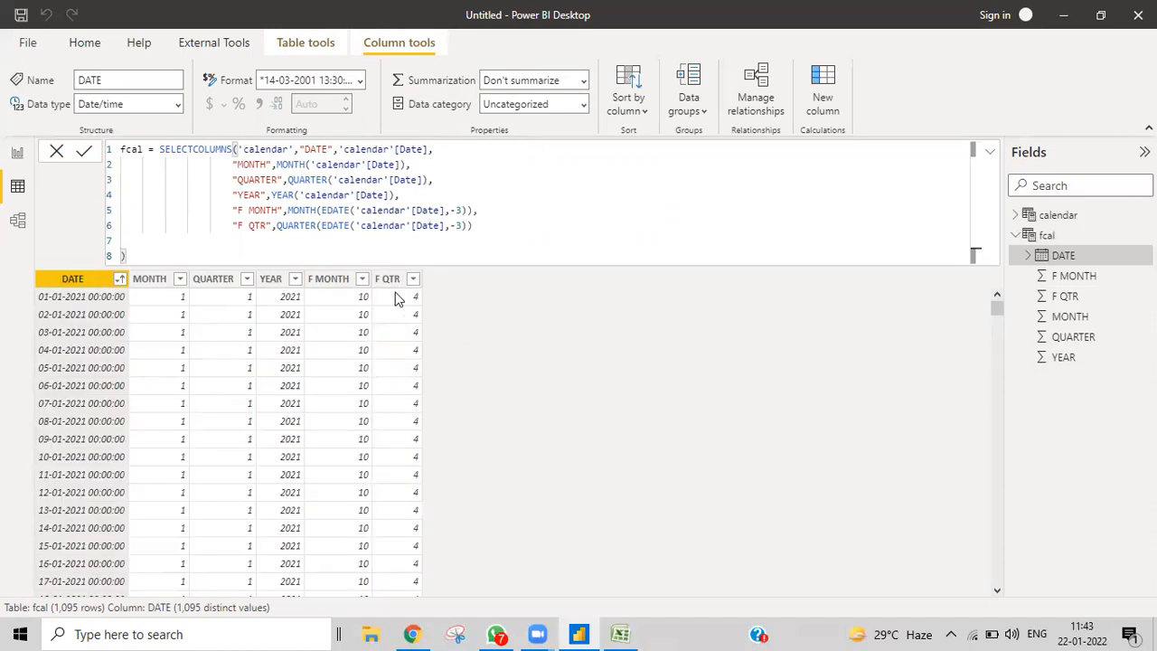
Check the F QTR values against the calendar quarters from January into May 2021 and return to the first row.
{"action": "scroll", "coordinate": [412, 389], "scroll_direction": "down", "scroll_amount": 20}
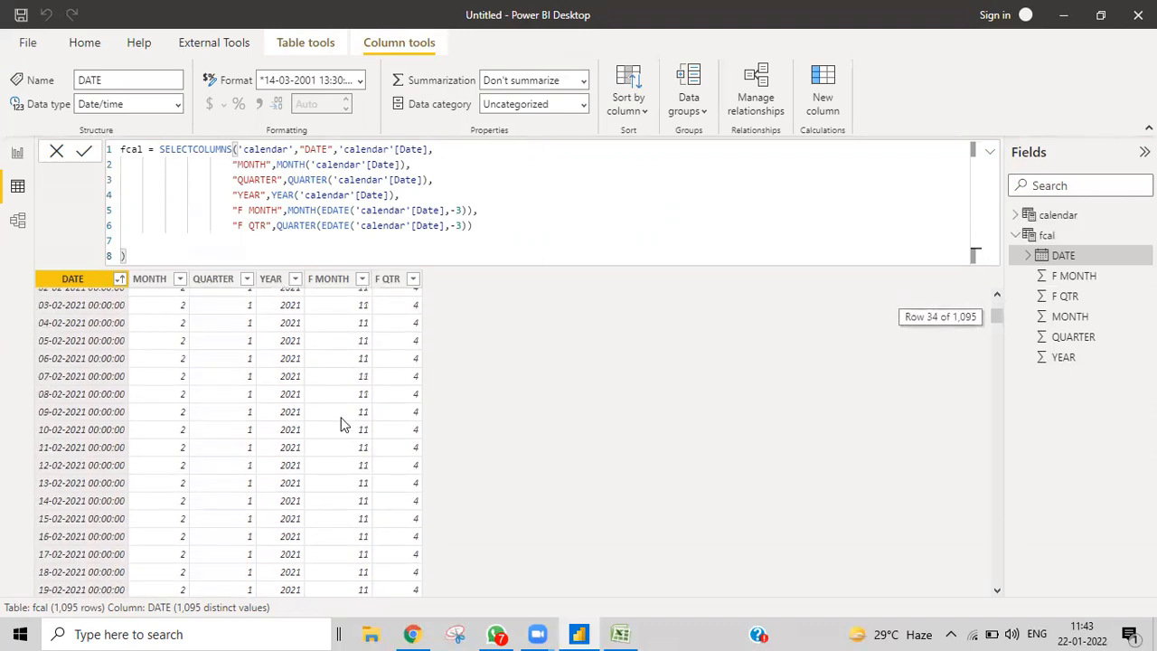
{"action": "scroll", "coordinate": [340, 414], "scroll_direction": "up", "scroll_amount": 4}
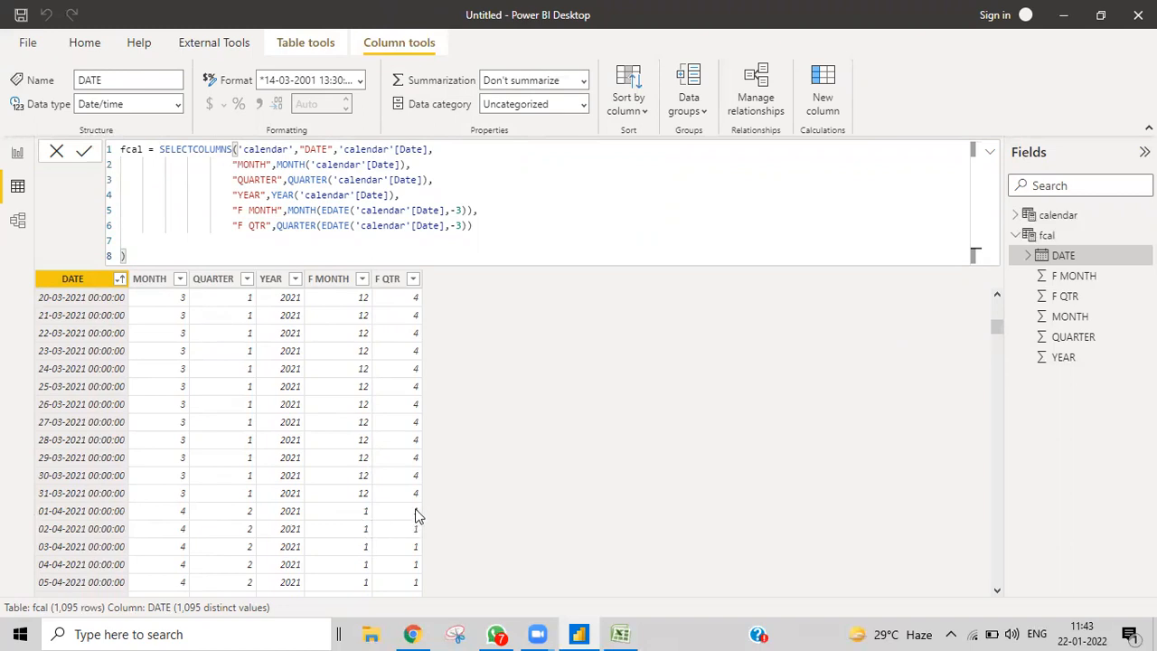
{"action": "scroll", "coordinate": [368, 511], "scroll_direction": "down", "scroll_amount": 4}
{"action": "scroll", "coordinate": [357, 511], "scroll_direction": "up", "scroll_amount": 9}
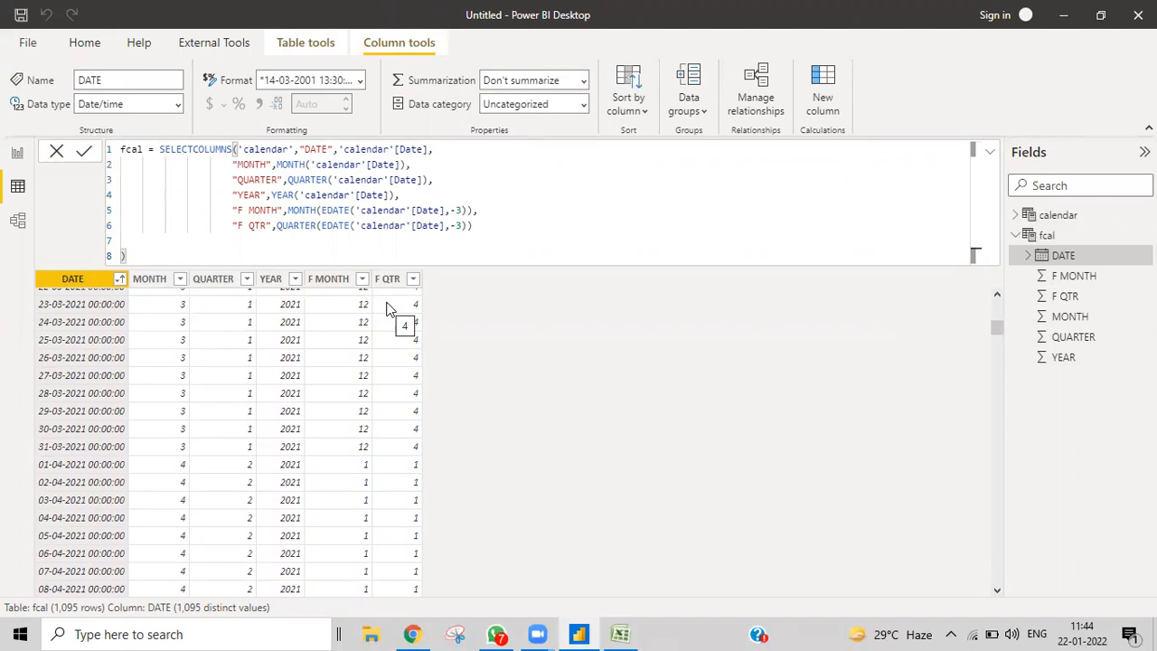
{"action": "scroll", "coordinate": [477, 424], "scroll_direction": "down", "scroll_amount": 3}
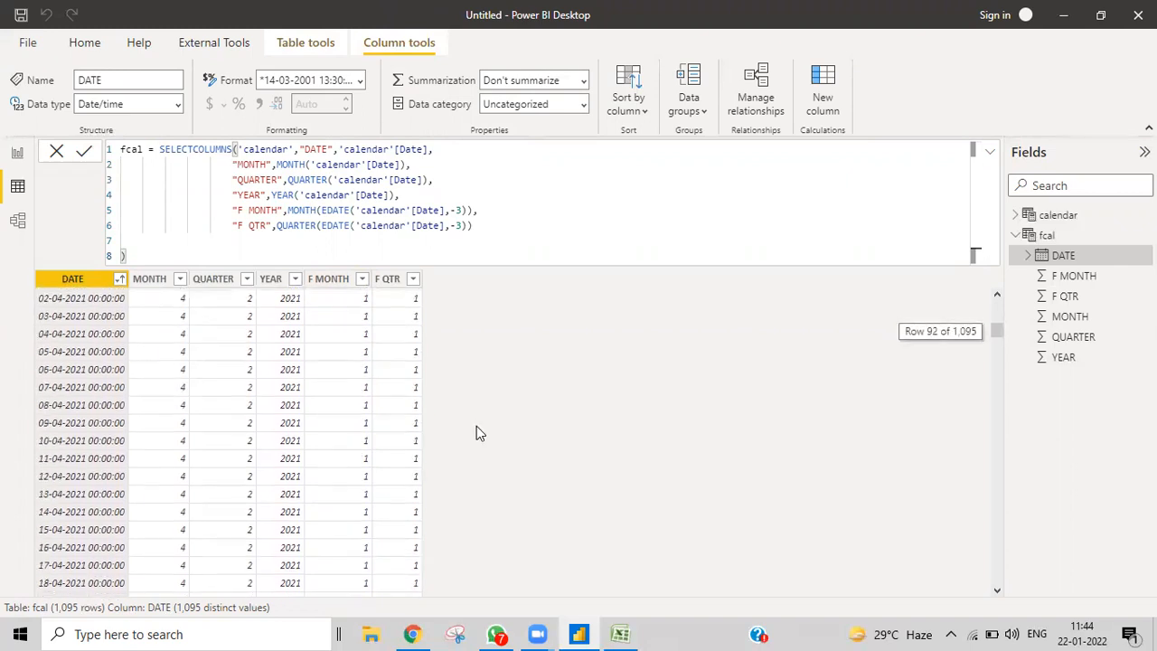
{"action": "scroll", "coordinate": [477, 432], "scroll_direction": "down", "scroll_amount": 3}
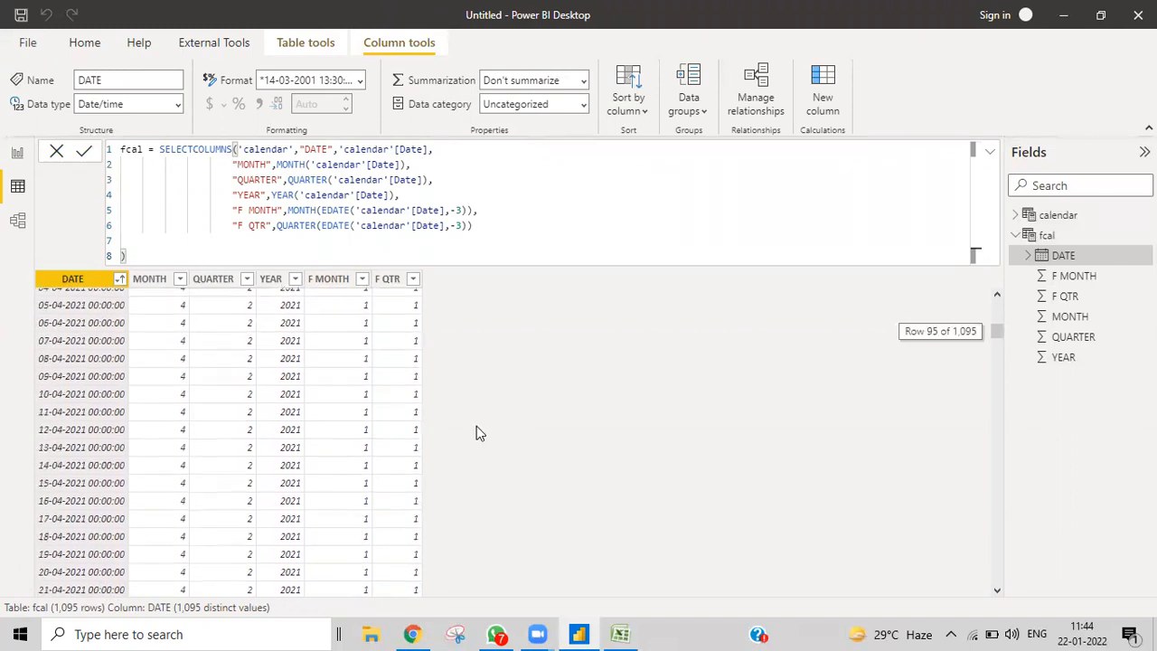
{"action": "scroll", "coordinate": [477, 432], "scroll_direction": "up", "scroll_amount": 15}
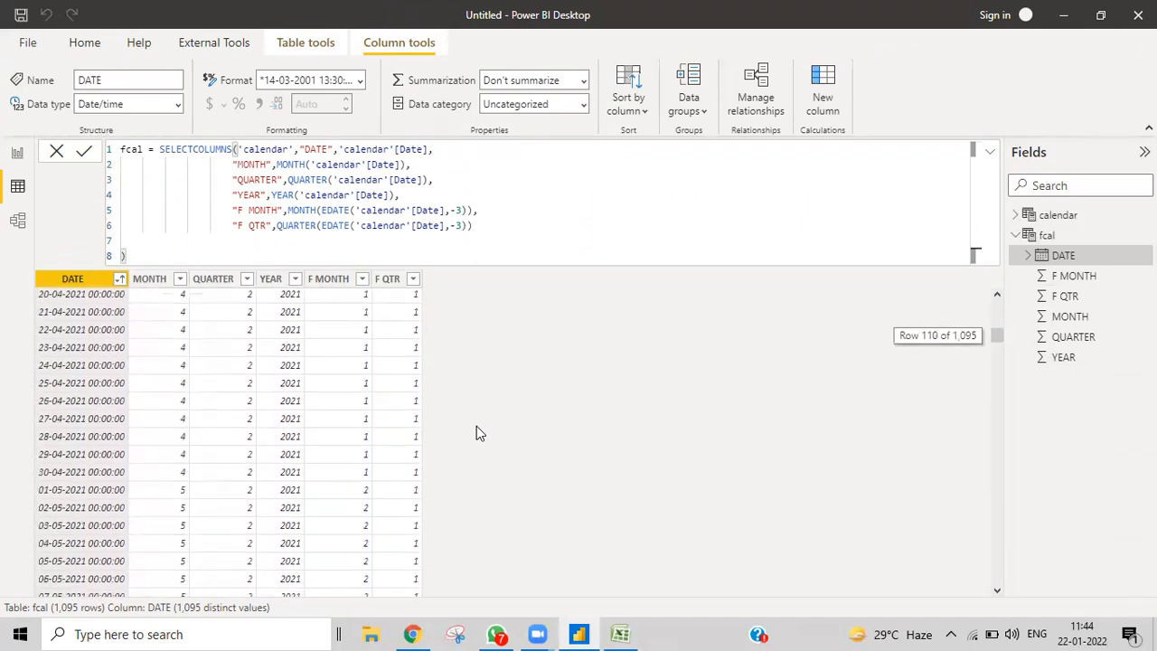
{"action": "scroll", "coordinate": [479, 433], "scroll_direction": "up", "scroll_amount": 15}
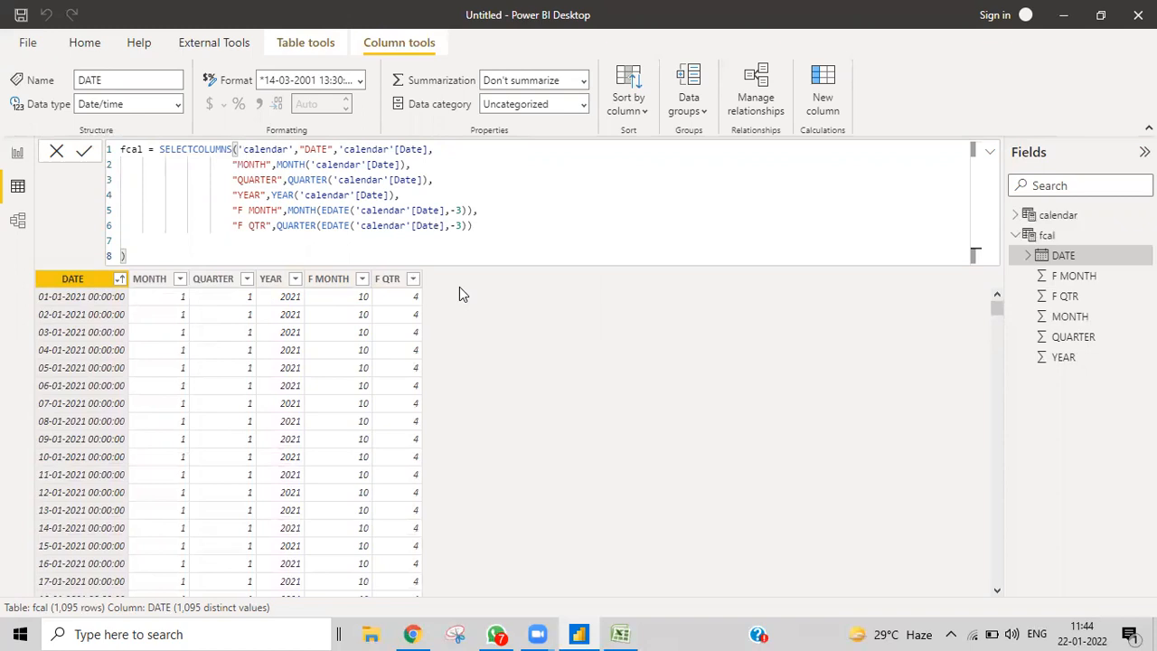
{"action": "left_click", "coordinate": [388, 280]}
{"action": "right_click", "coordinate": [388, 284]}
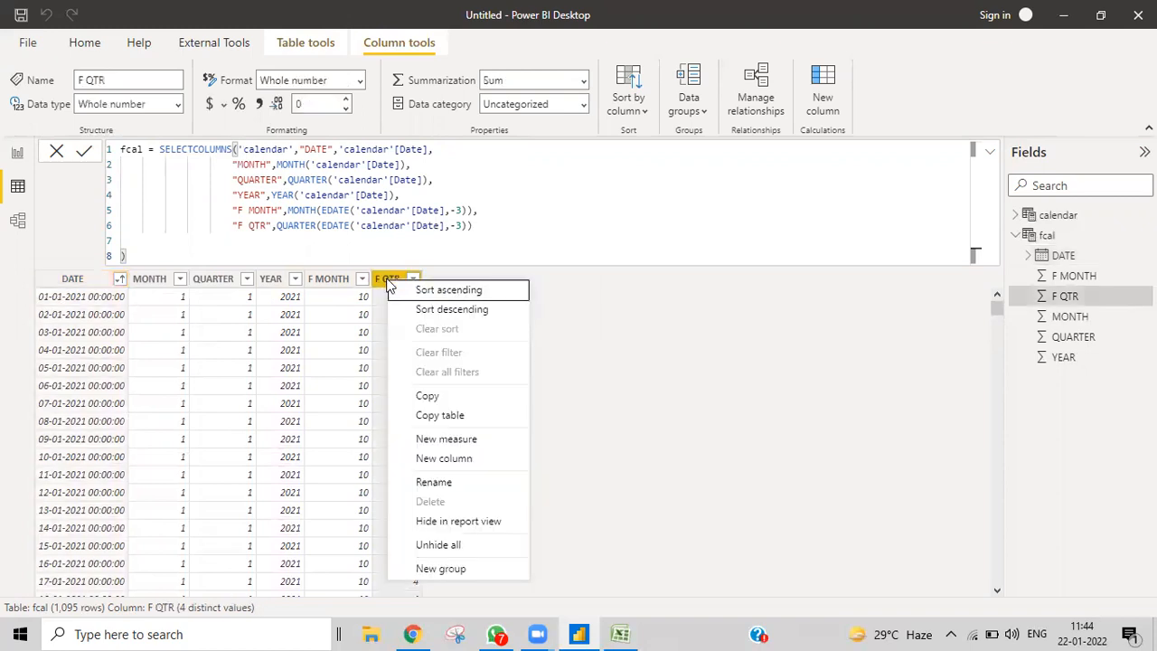
{"action": "key", "text": "Escape"}
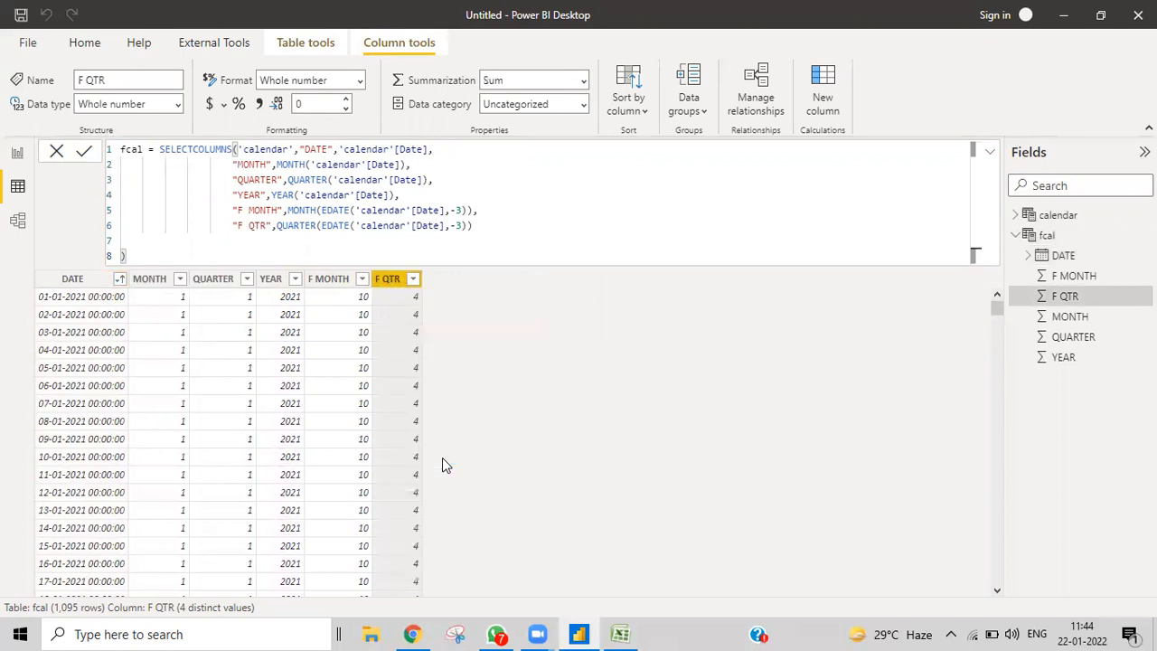
Switch to the Excel workbook and review the 2021 calendar months against the fiscal month, quarter and year columns.
{"action": "left_click", "coordinate": [619, 634]}
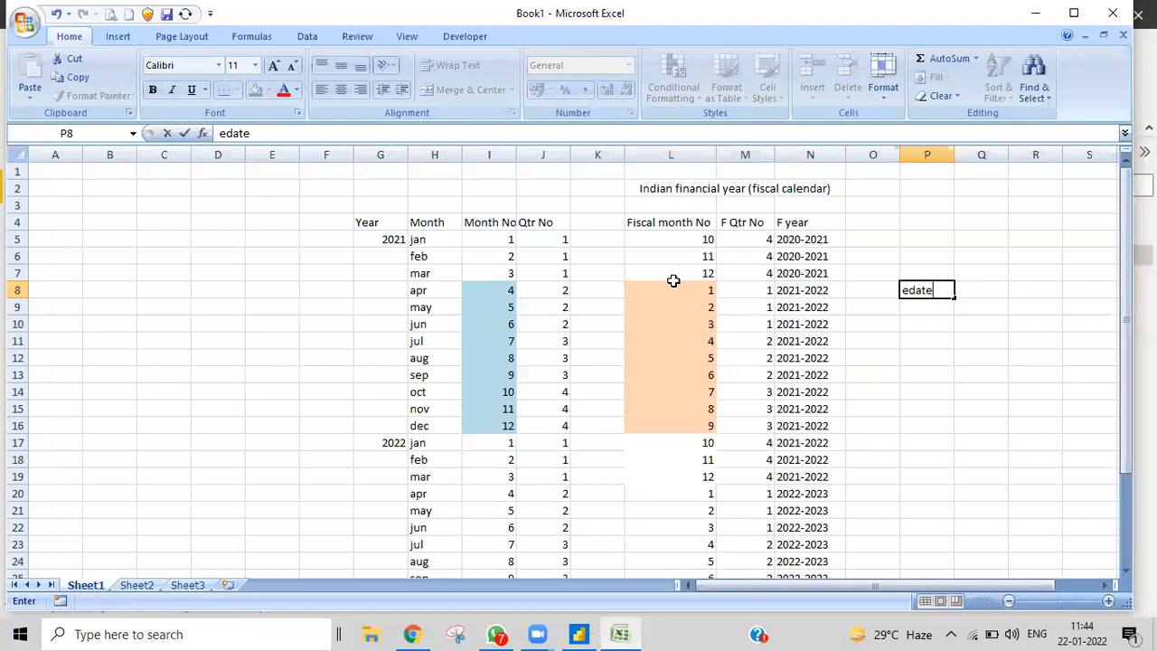
{"action": "left_click", "coordinate": [482, 237]}
{"action": "mouse_move", "coordinate": [482, 237]}
{"action": "left_mouse_down"}
{"action": "mouse_move", "coordinate": [485, 320]}
{"action": "mouse_move", "coordinate": [468, 338]}
{"action": "mouse_move", "coordinate": [464, 447]}
{"action": "mouse_move", "coordinate": [461, 262]}
{"action": "mouse_move", "coordinate": [485, 238]}
{"action": "left_mouse_up"}
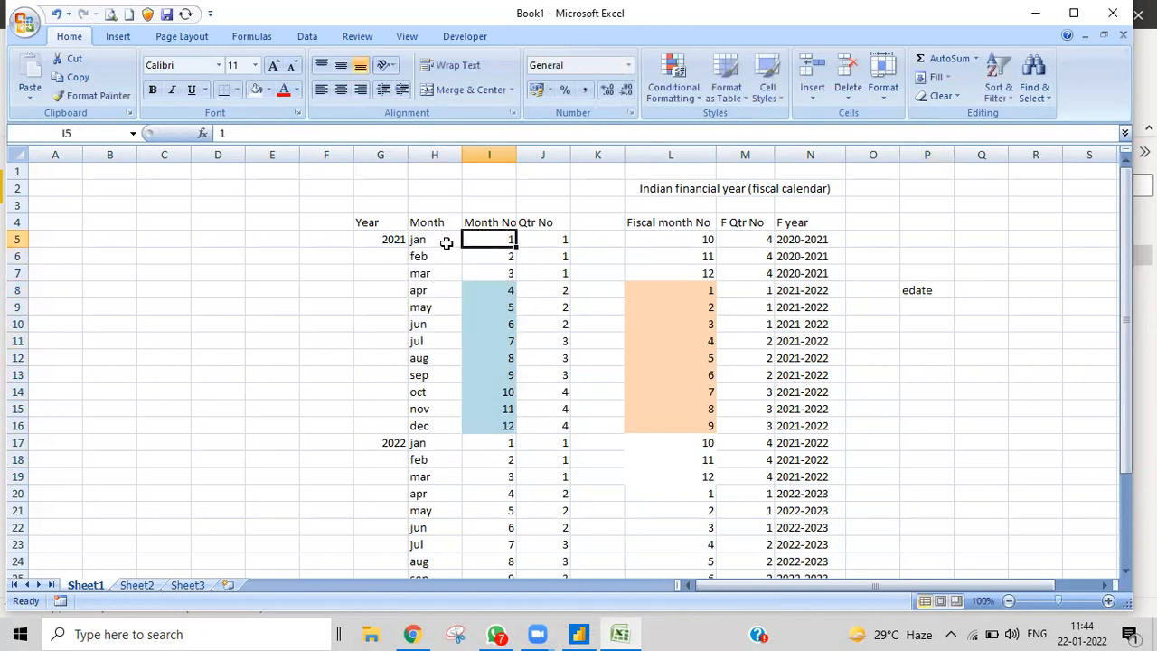
{"action": "left_click_drag", "start_coordinate": [368, 221], "coordinate": [549, 221]}
{"action": "left_click", "coordinate": [498, 204]}
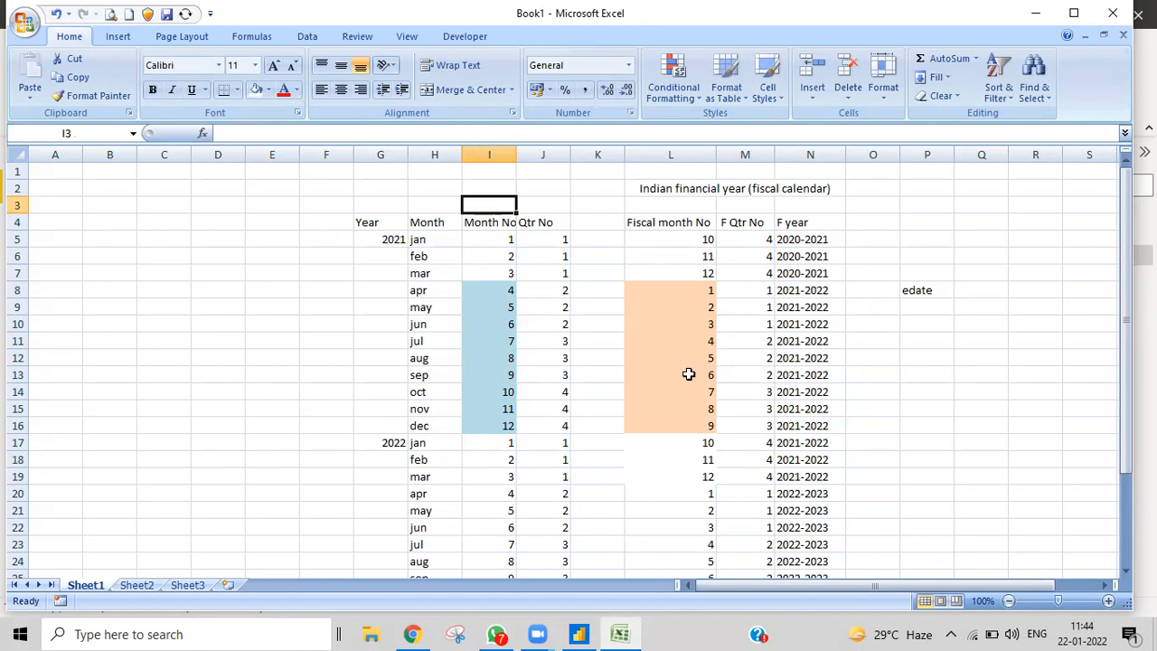
{"action": "left_click_drag", "start_coordinate": [508, 239], "coordinate": [497, 422]}
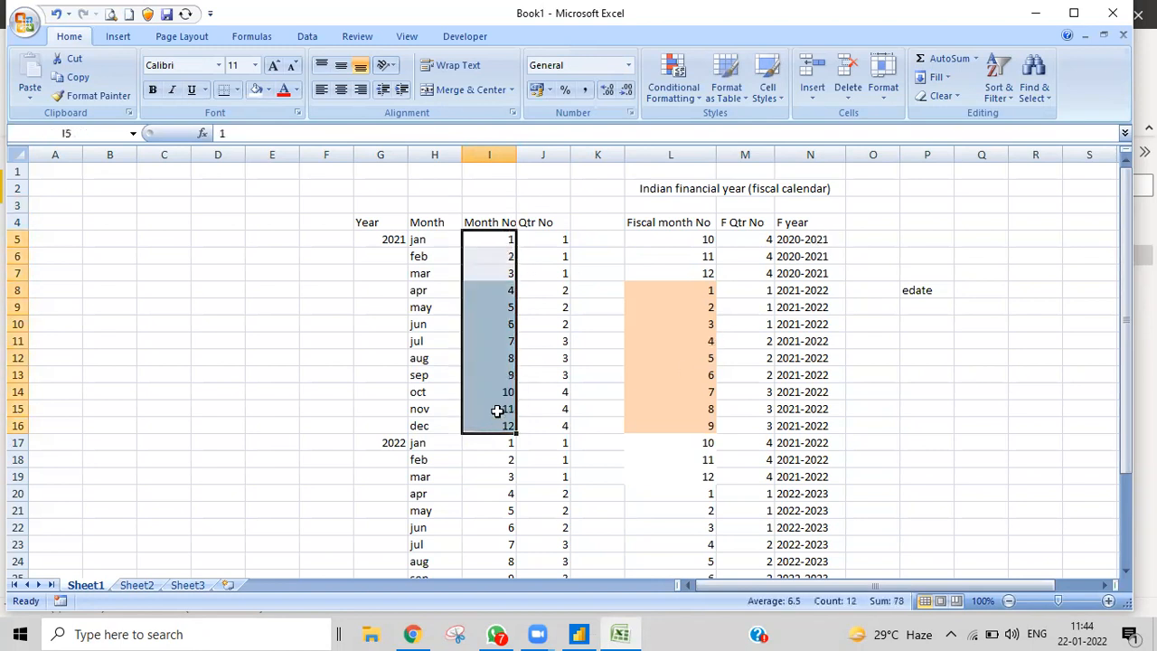
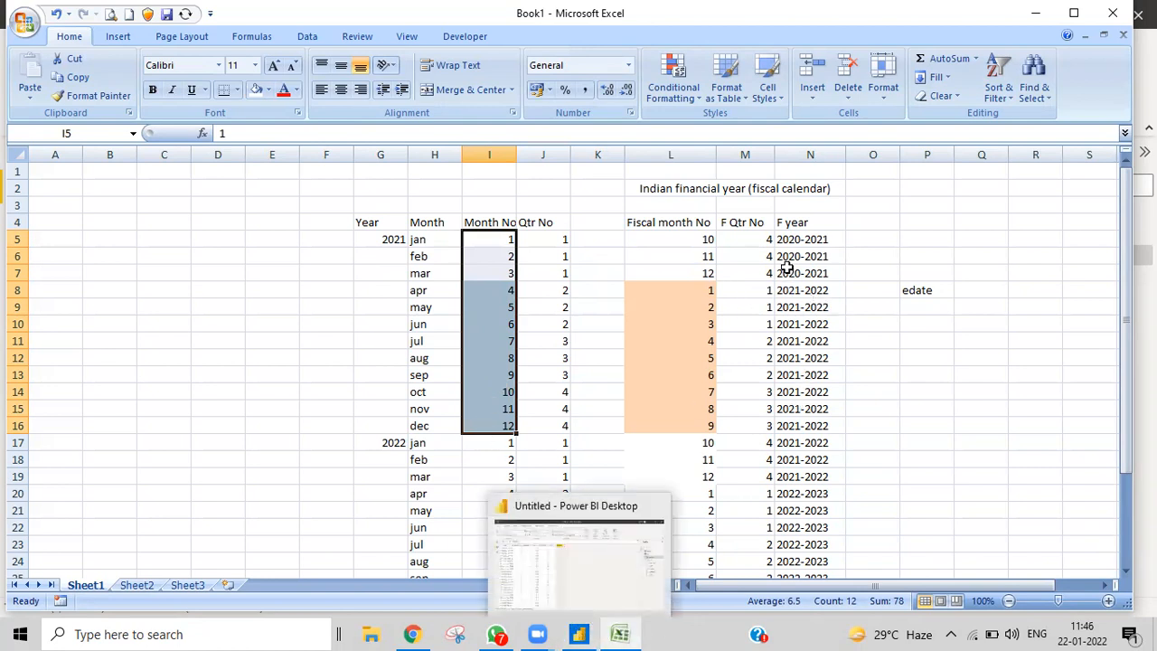
Switch to Power BI Desktop, add a new calculated column to the fcal table and name it F YEAR.
{"action": "mouse_move", "coordinate": [579, 633]}
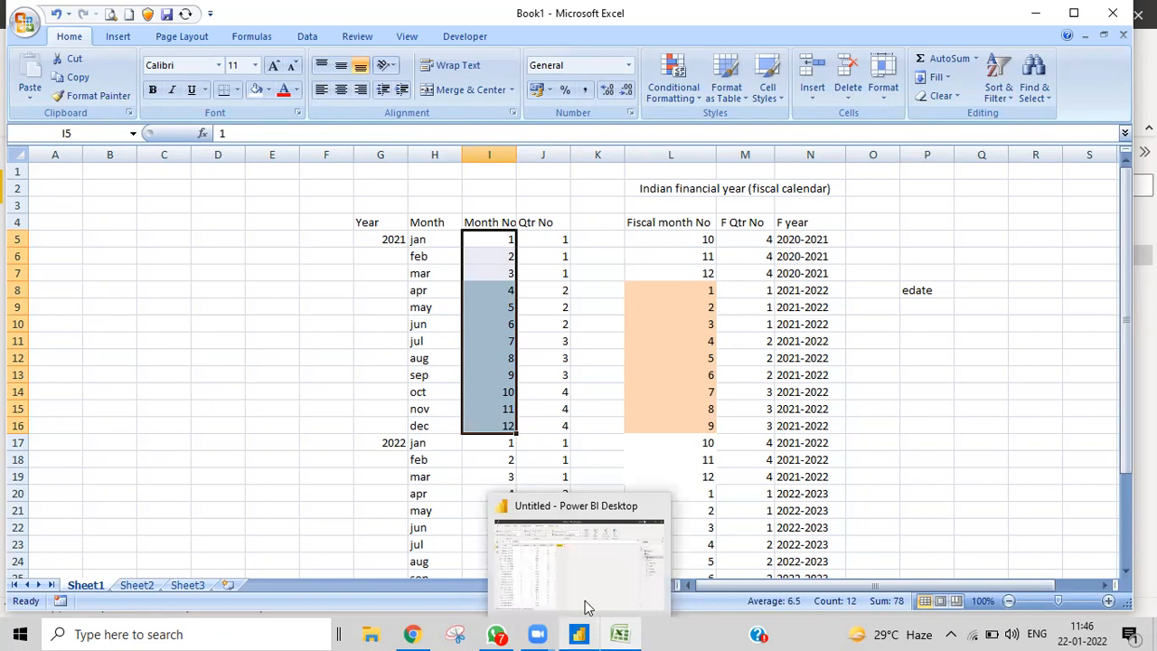
{"action": "left_click", "coordinate": [579, 633]}
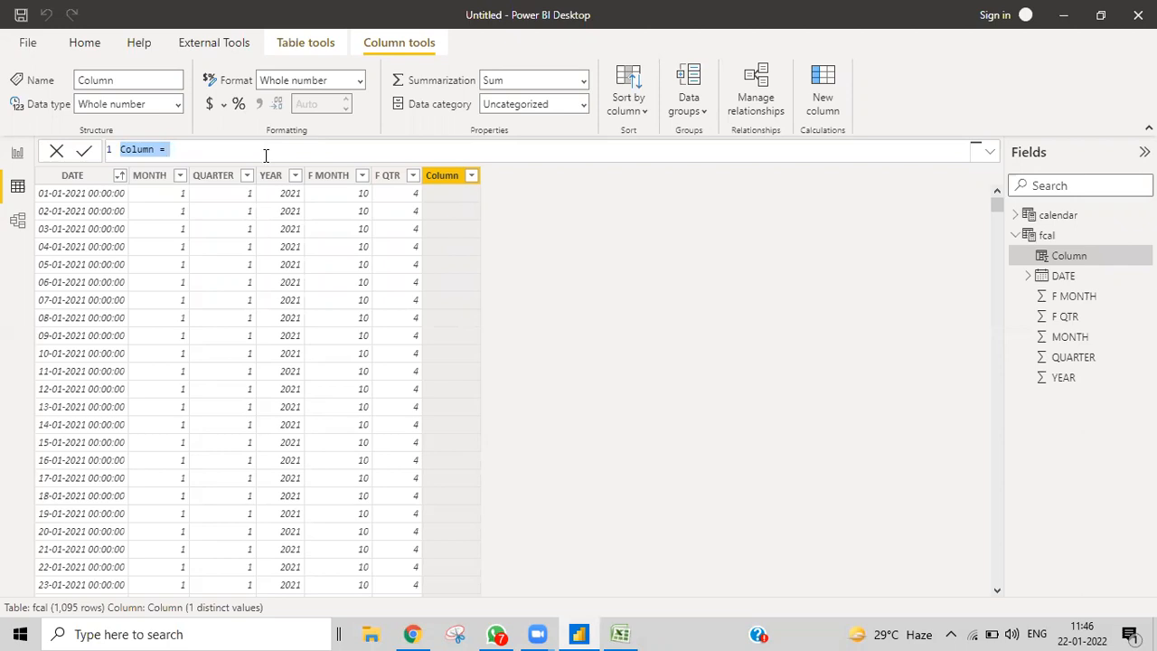
{"action": "key", "text": "BackSpace"}
{"action": "type", "text": "F Q"}
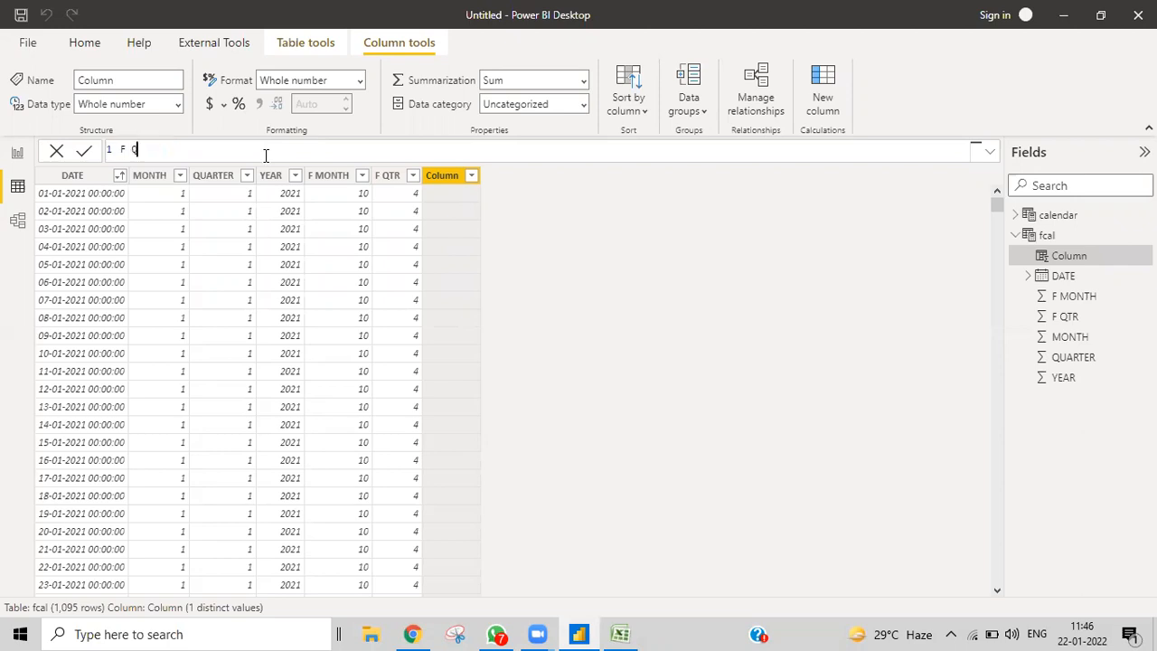
{"action": "key", "text": "BackSpace"}
{"action": "type", "text": "YEAR="}
Declare the variable CURYEAR as YEAR(fcal[DATE]) on the second line of the F YEAR formula.
{"action": "key", "text": "shift+Return"}
{"action": "type", "text": "VAR"}
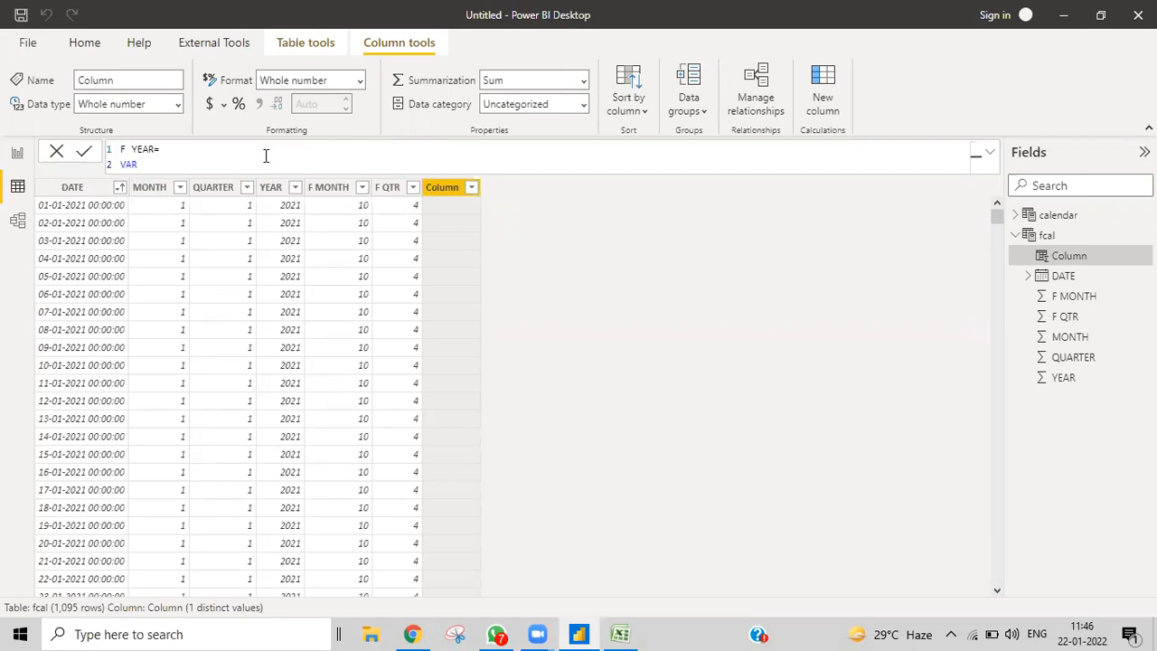
{"action": "type", "text": "CURYEAR=YEAR"}
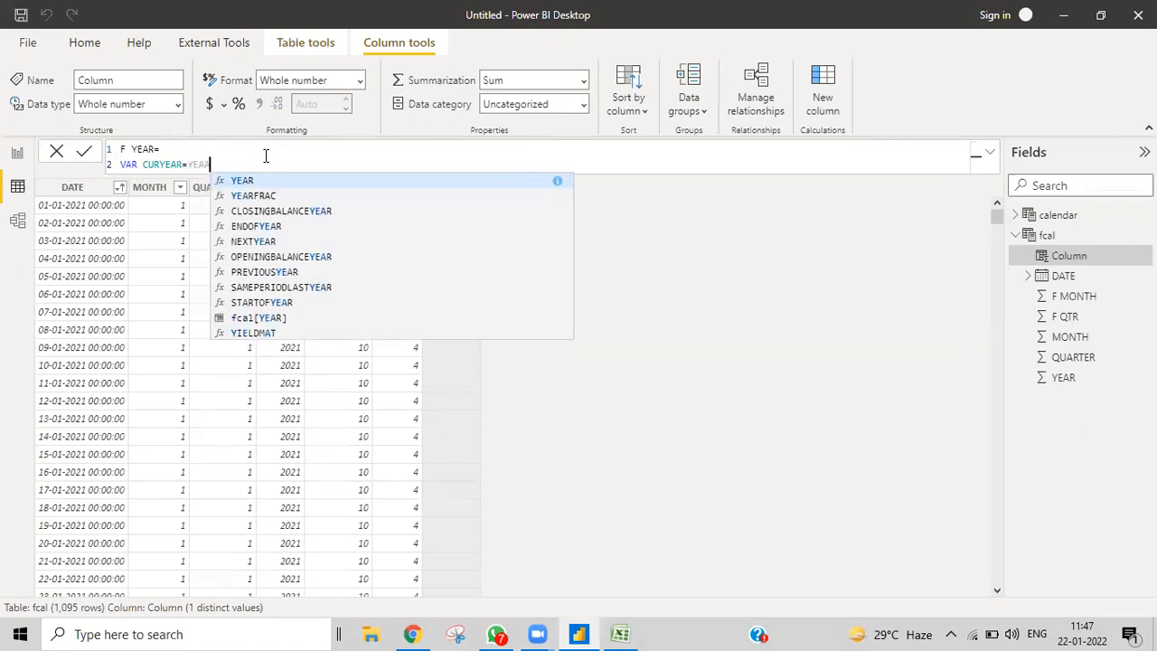
{"action": "type", "text": "("}
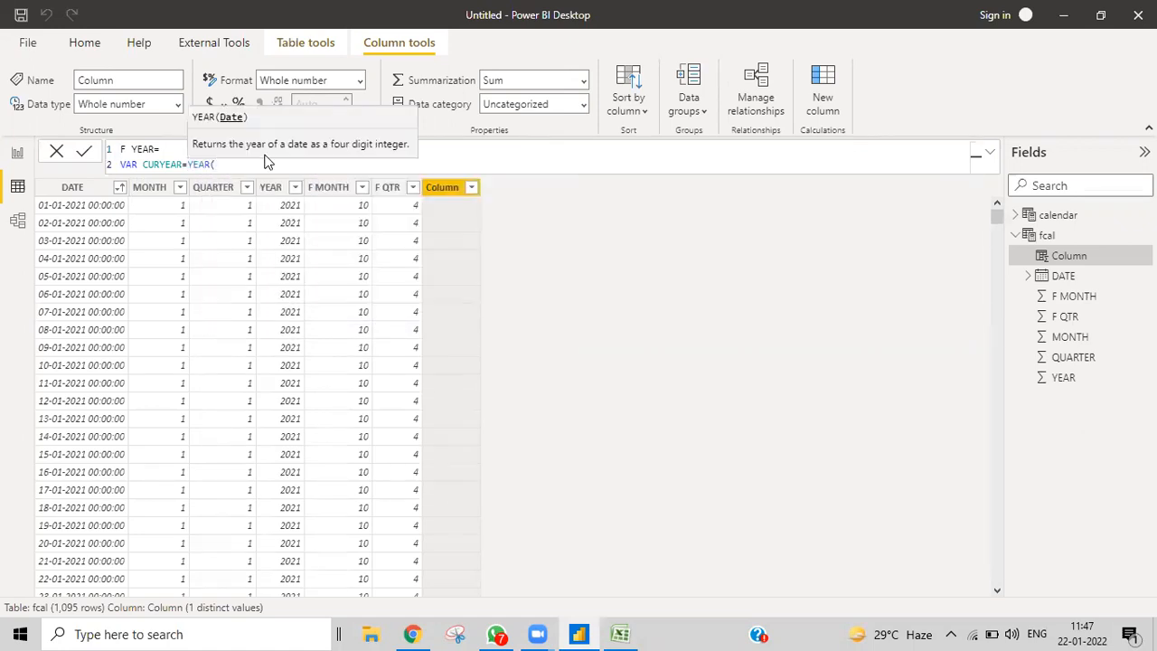
{"action": "type", "text": "DATE"}
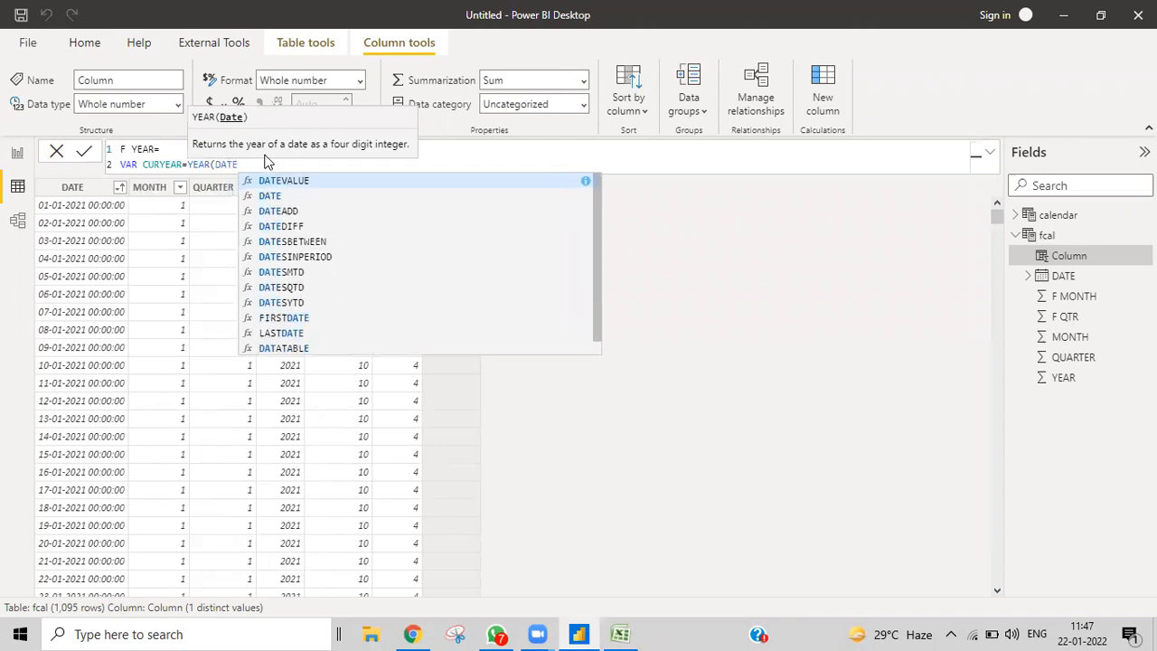
{"action": "type", "text": ")"}
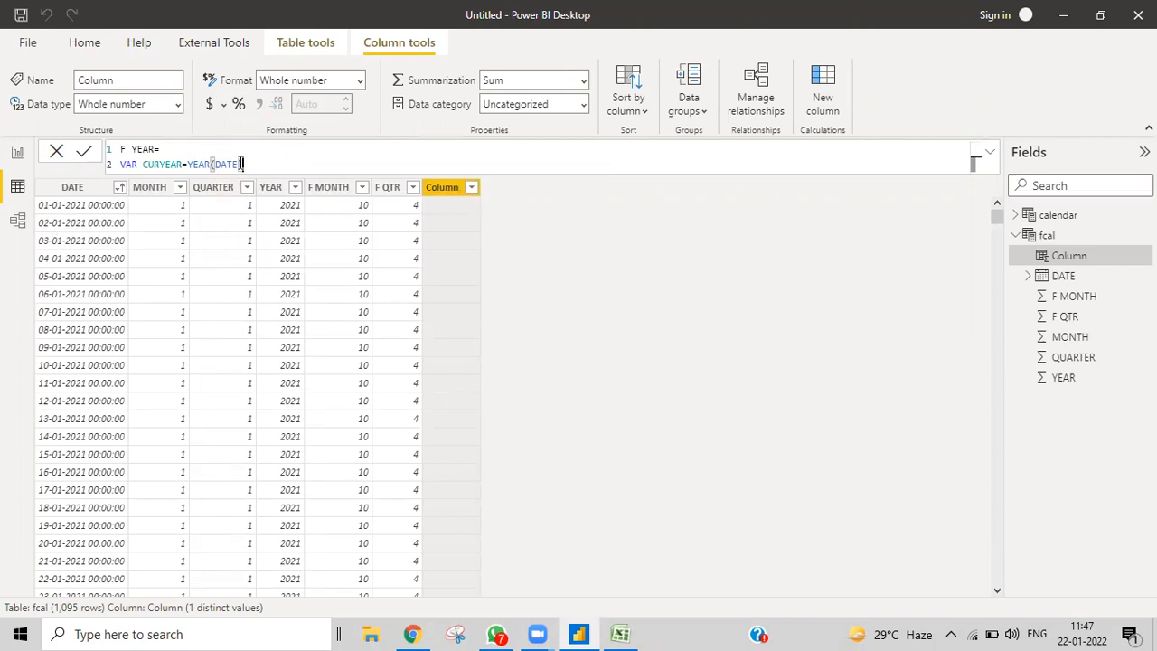
{"action": "key", "text": "BackSpace"}
{"action": "type", "text": "E"}
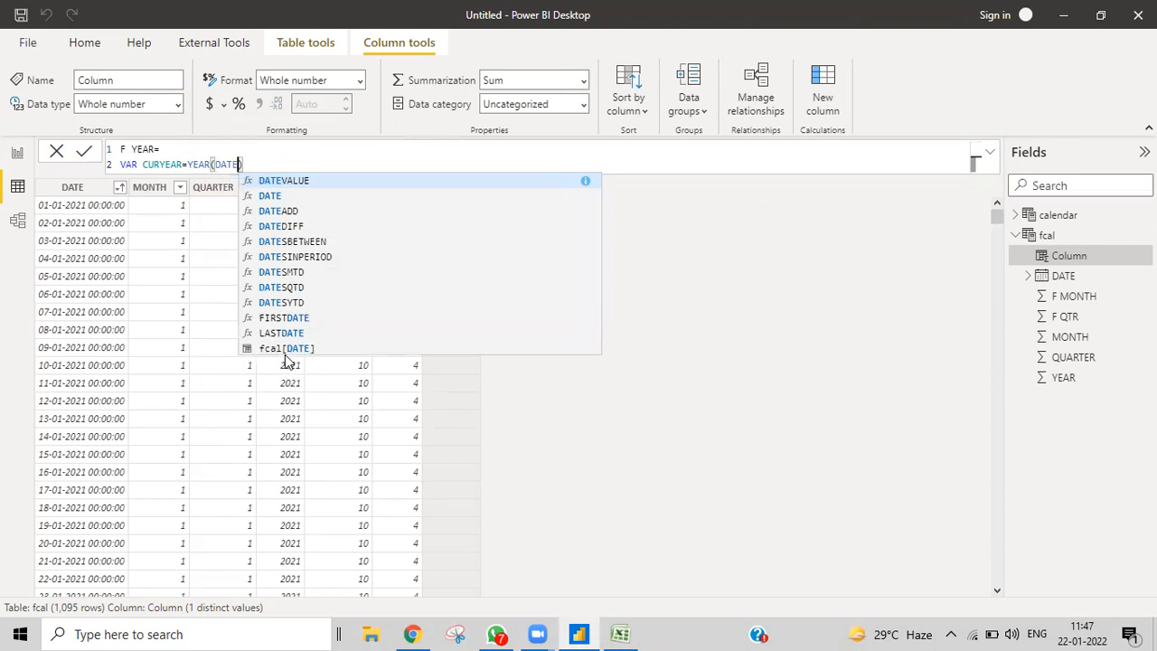
{"action": "left_click", "coordinate": [288, 349]}
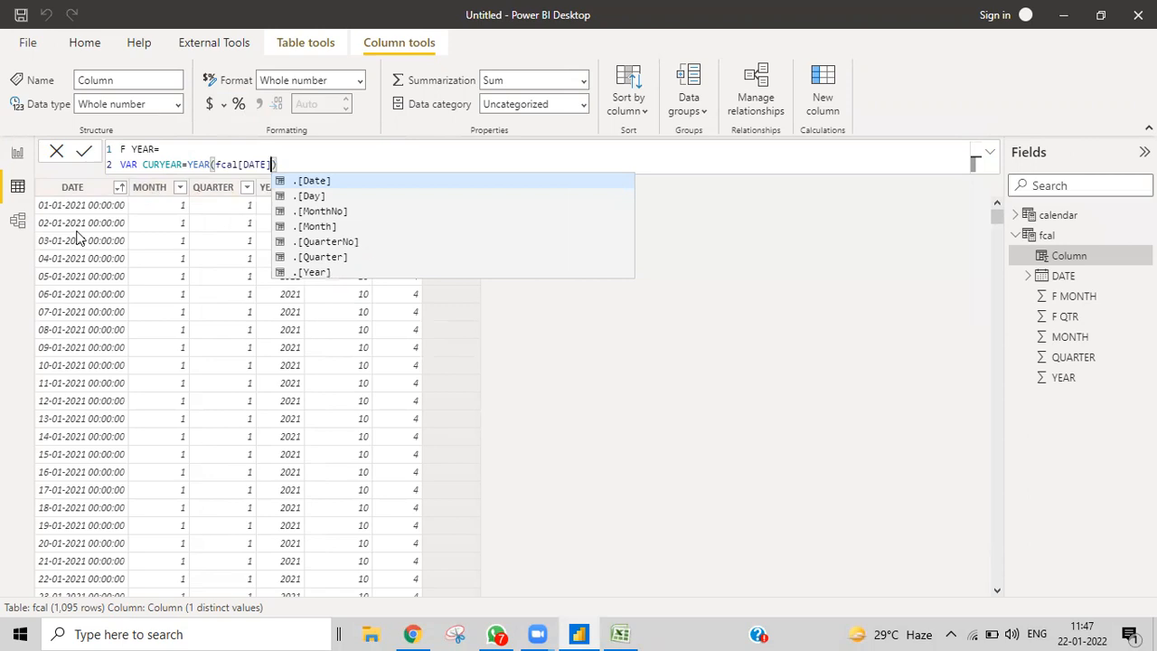
{"action": "left_click", "coordinate": [299, 166]}
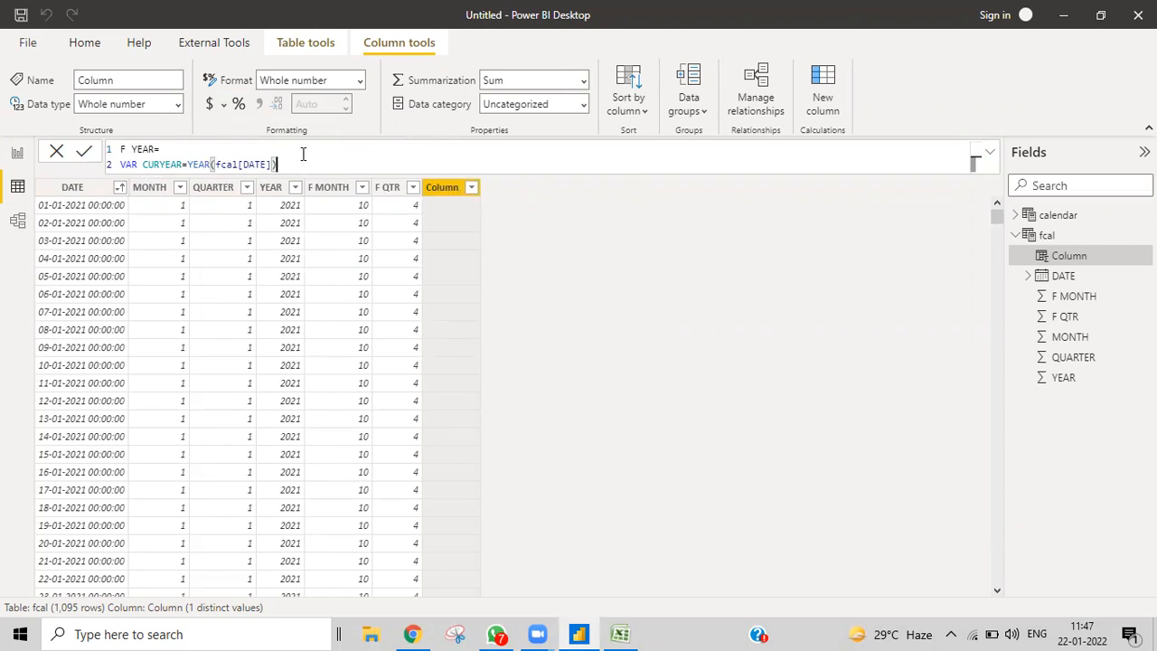
Declare the variable PREYEAR as CURYEAR-1 on the third line of the F YEAR formula.
{"action": "key", "text": "shift+Return"}
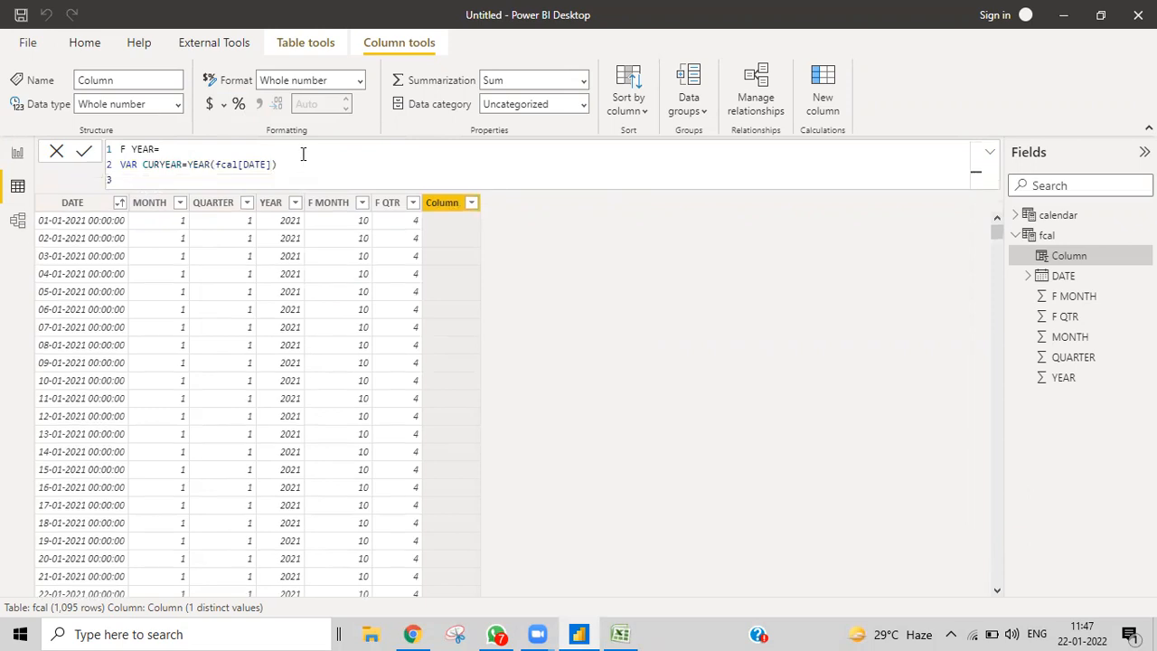
{"action": "type", "text": "VAR "}
{"action": "type", "text": "F"}
{"action": "type", "text": "RE"}
{"action": "type", "text": "YEAR="}
{"action": "type", "text": "CUR"}
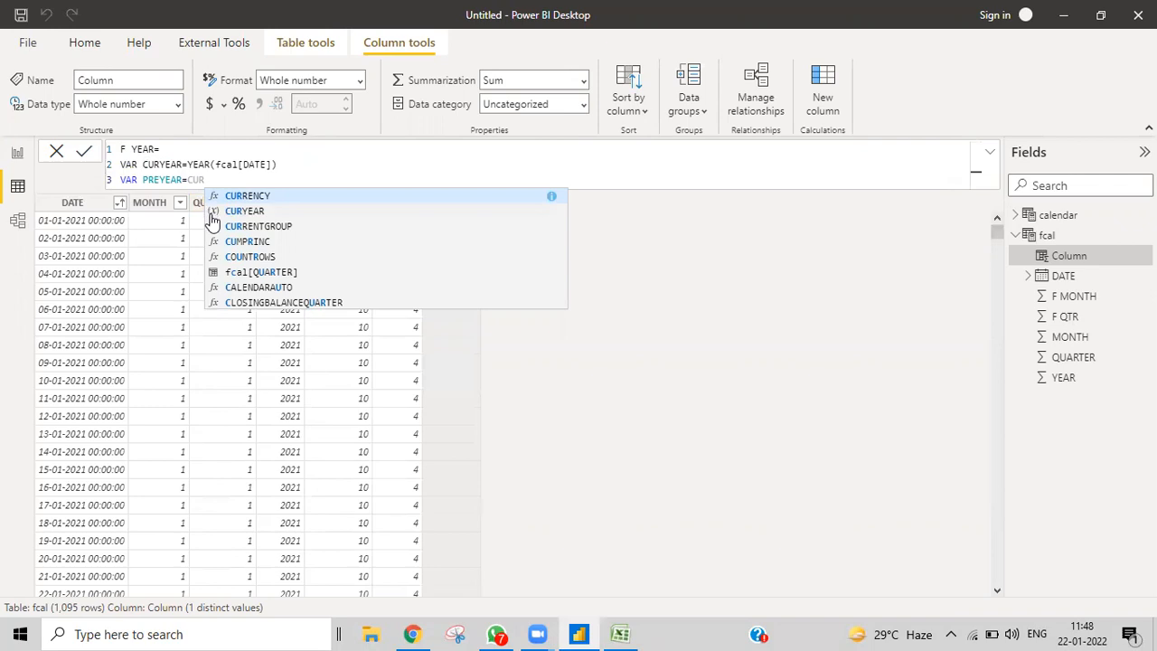
{"action": "type", "text": "YEAR"}
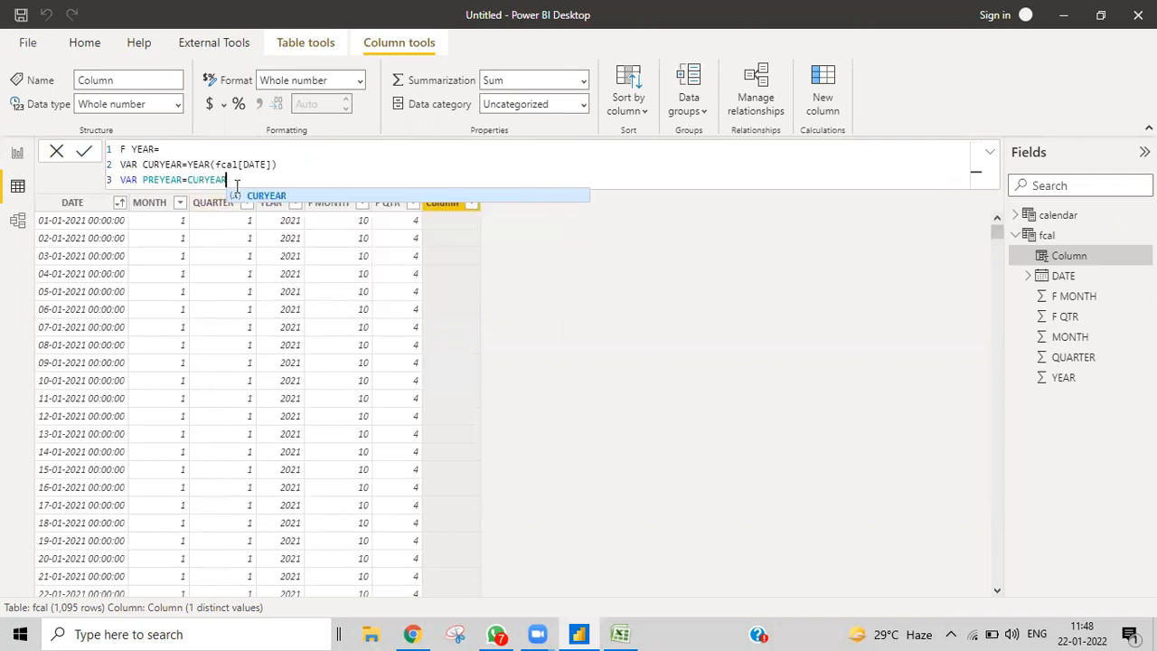
{"action": "type", "text": "-1"}
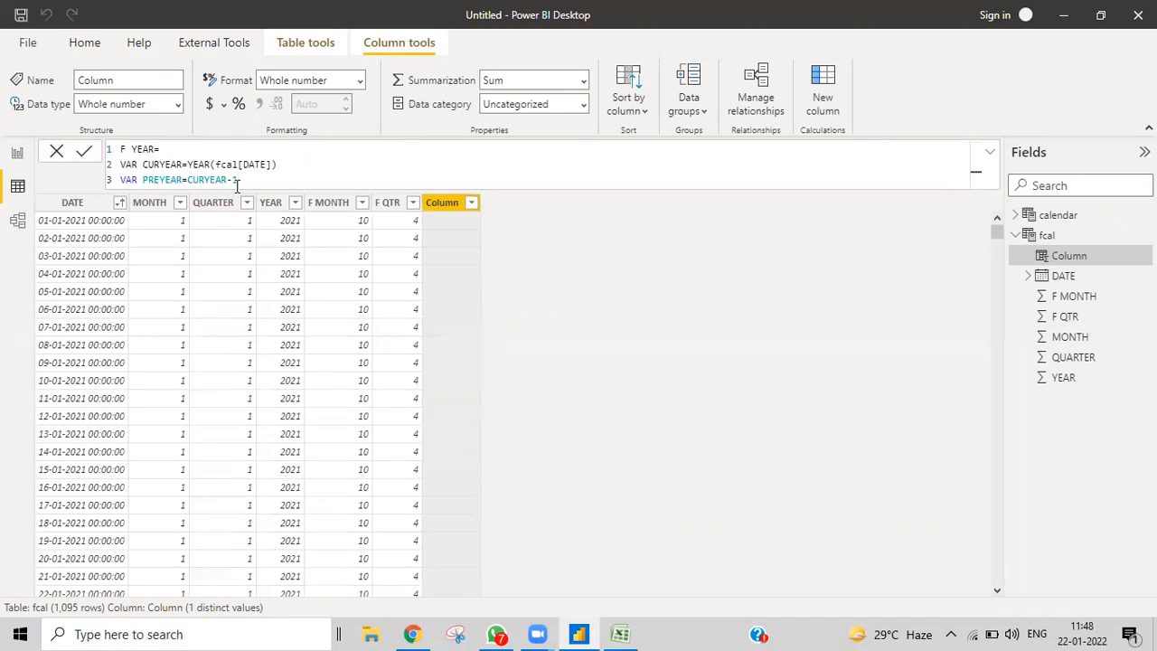
Declare the variable NXTYEAR as CURYEAR+1 on the fourth line of the F YEAR formula.
{"action": "key", "text": "shift+Return"}
{"action": "type", "text": "VAR "}
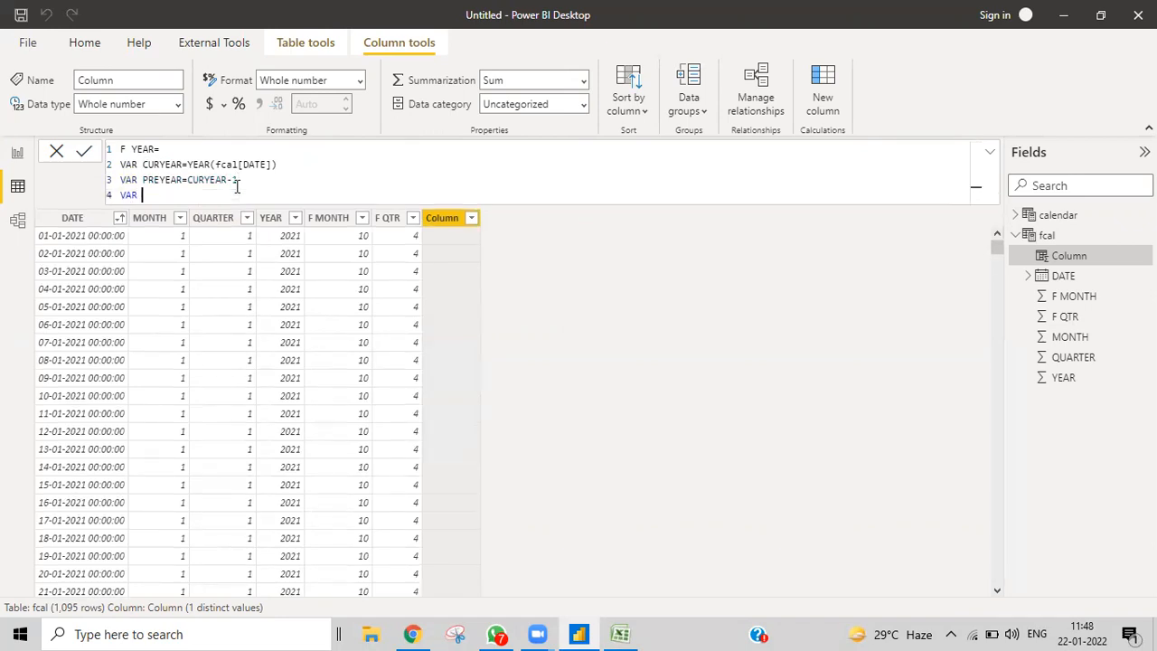
{"action": "type", "text": "NXTYEAR=CUR"}
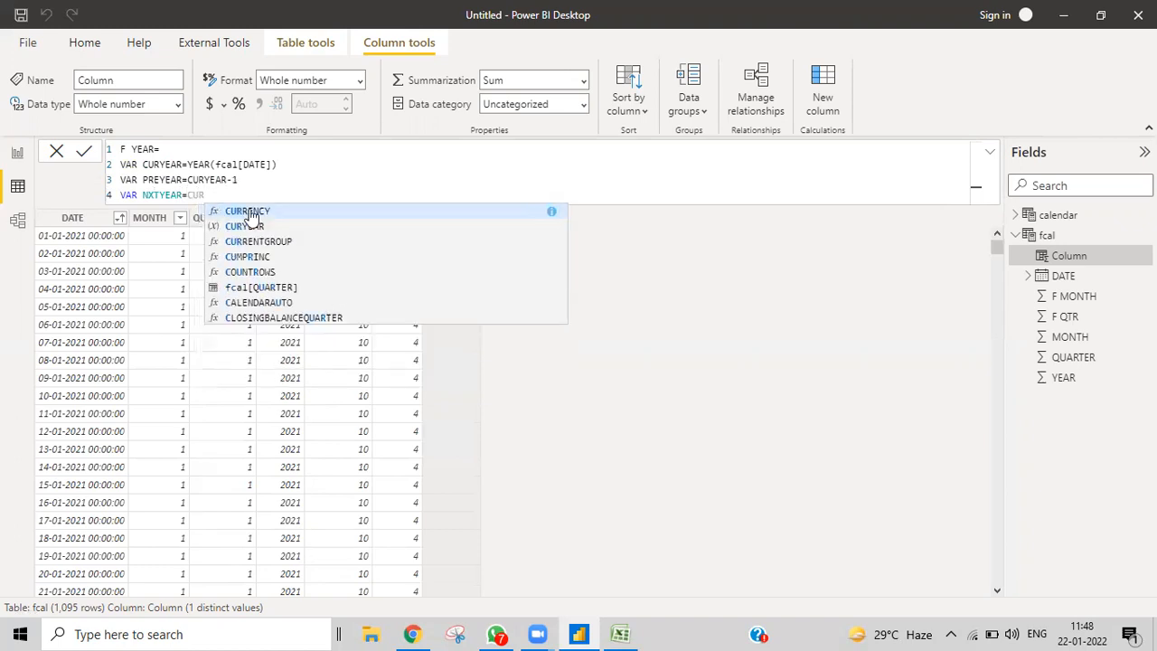
{"action": "left_click", "coordinate": [241, 226]}
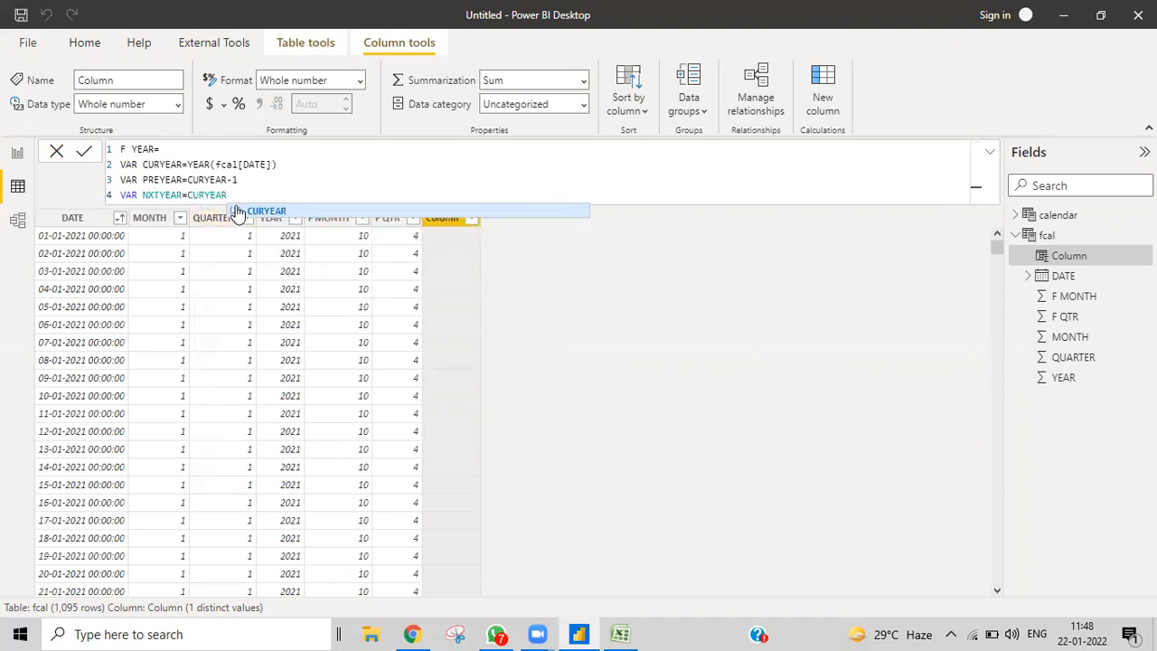
{"action": "type", "text": "+1"}
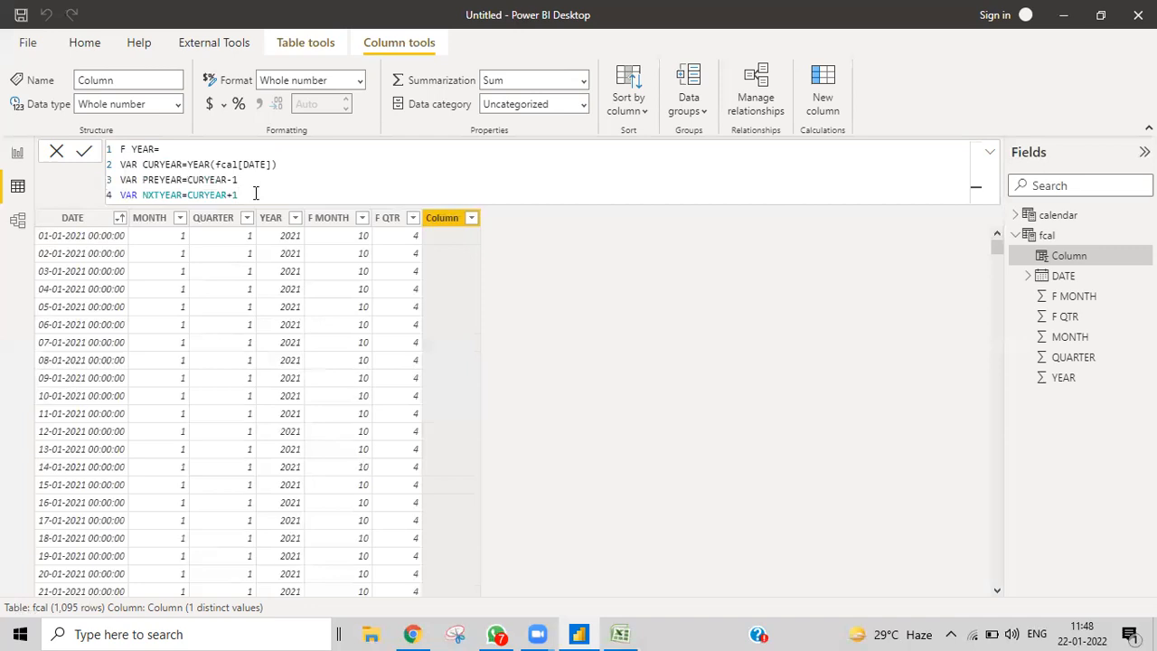
Start the RETURN line with an IF function that tests fcal[MONTH]<4, followed by a comma.
{"action": "key", "text": "shift+Return"}
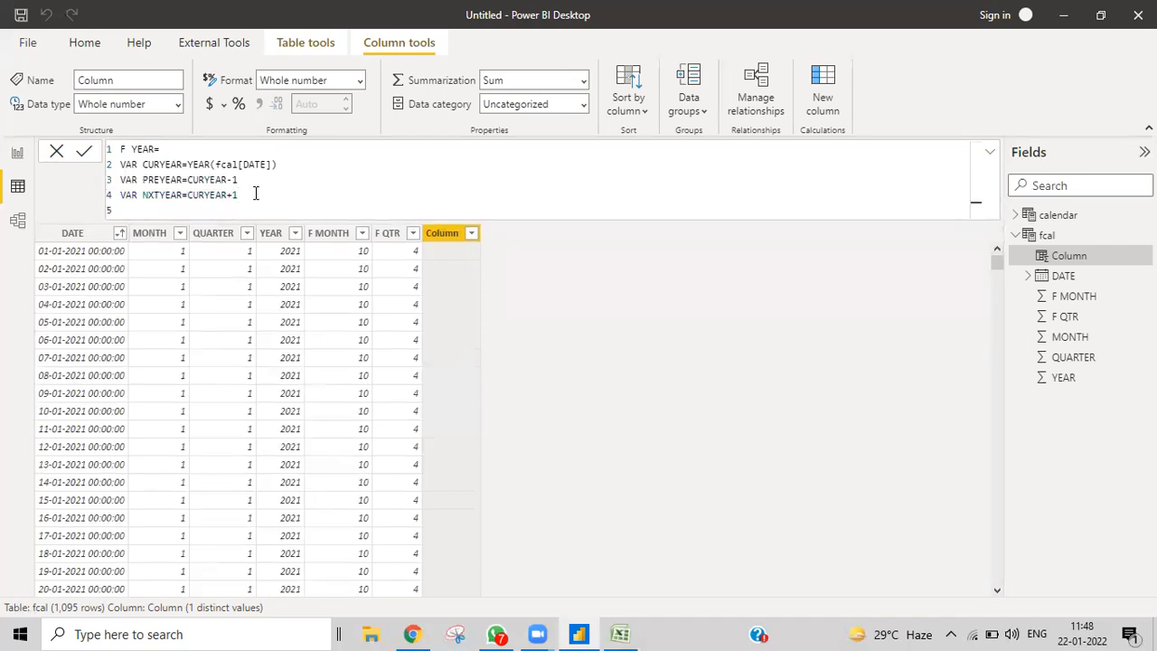
{"action": "type", "text": "RETURN"}
{"action": "type", "text": "IF ("}
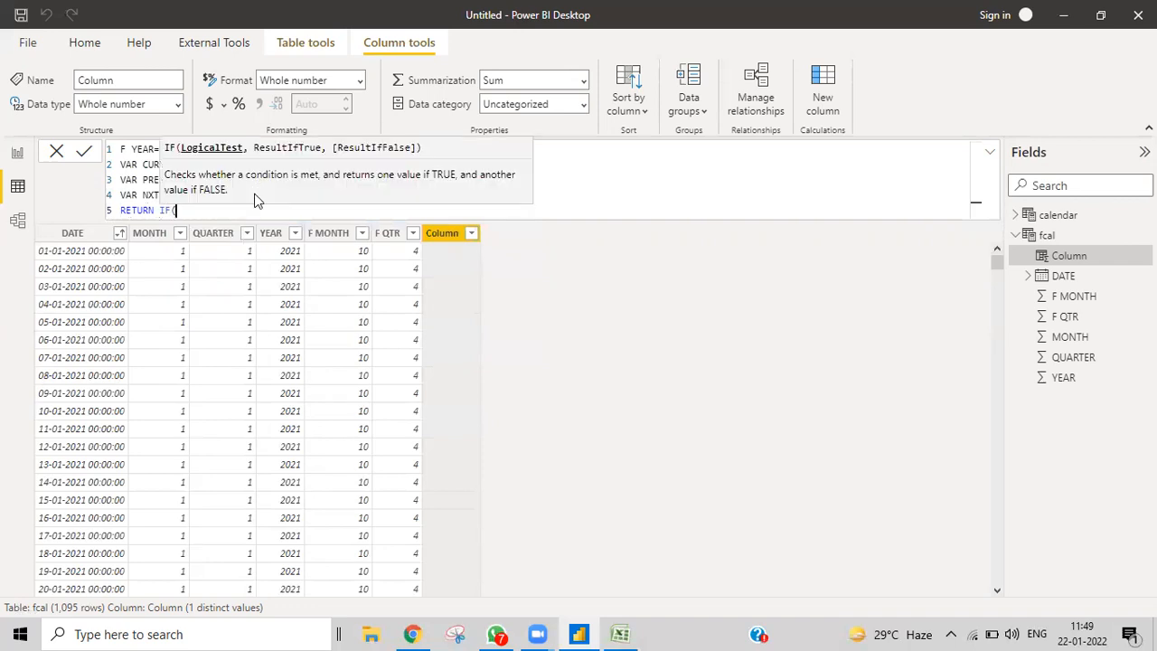
{"action": "type", "text": "MONTH"}
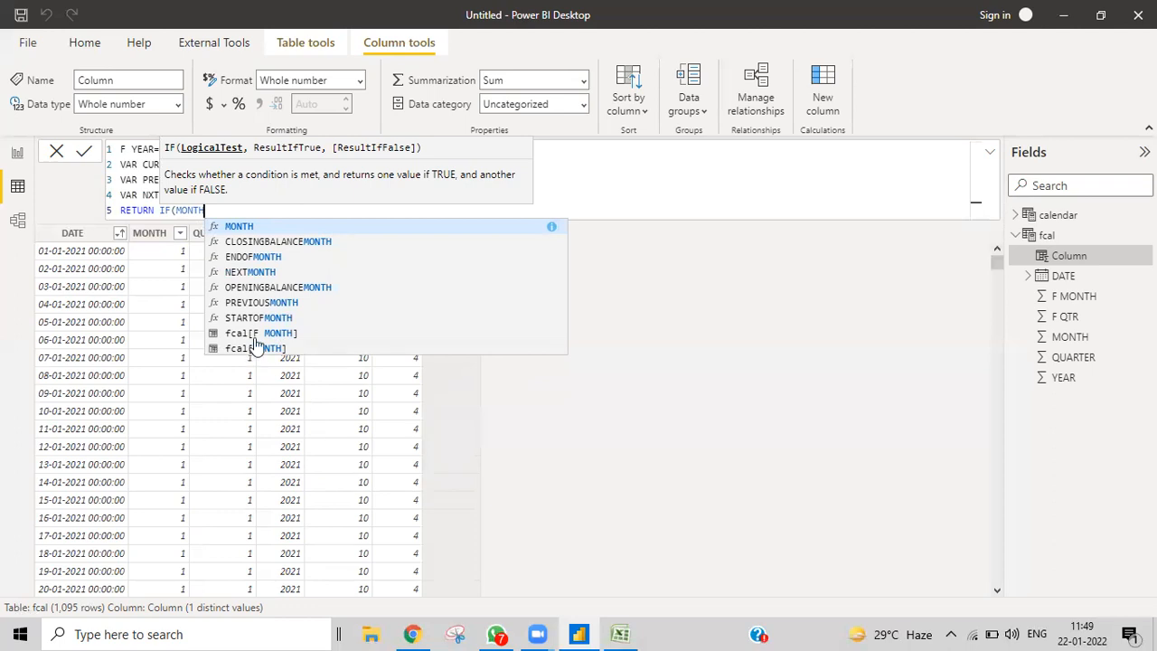
{"action": "left_click", "coordinate": [212, 351]}
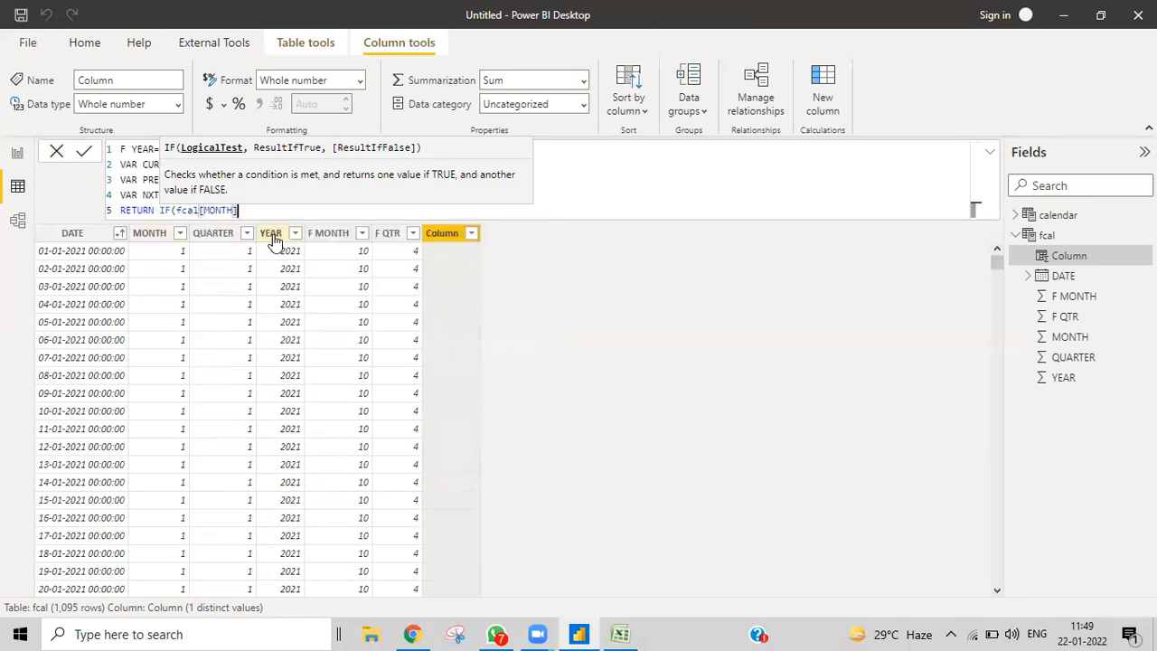
{"action": "type", "text": "<4"}
{"action": "type", "text": ","}
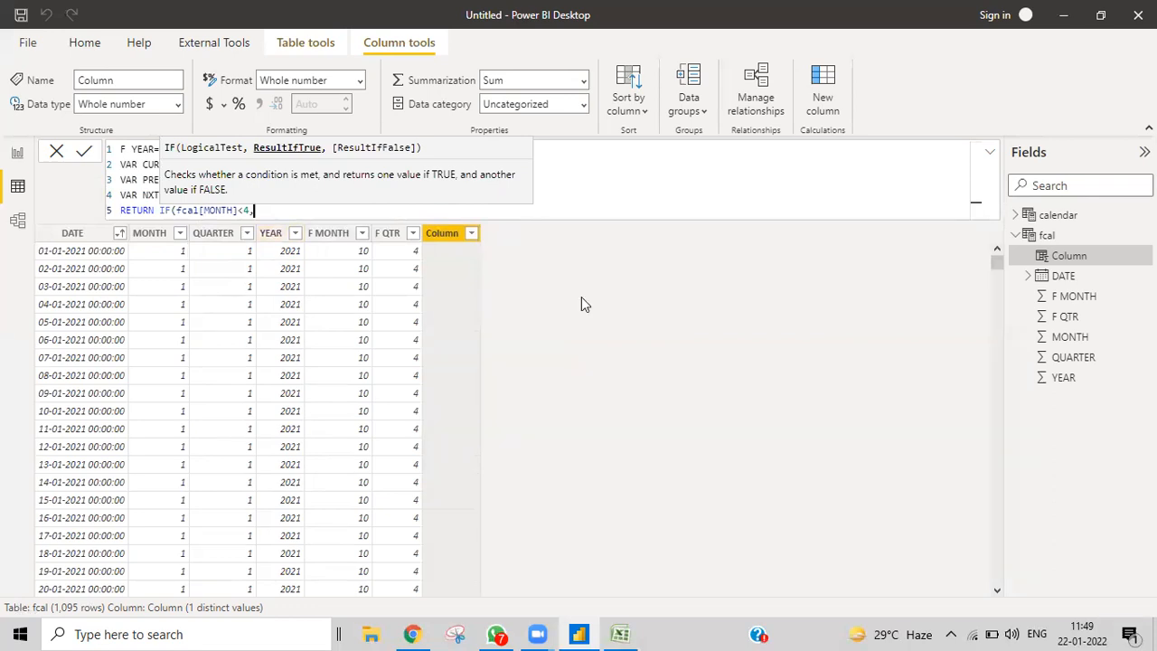
Set the IF function's true result to COMBINEVALUES("-",PREYEAR,CURYEAR), followed by a comma, in the RETURN line.
{"action": "left_click", "coordinate": [621, 634]}
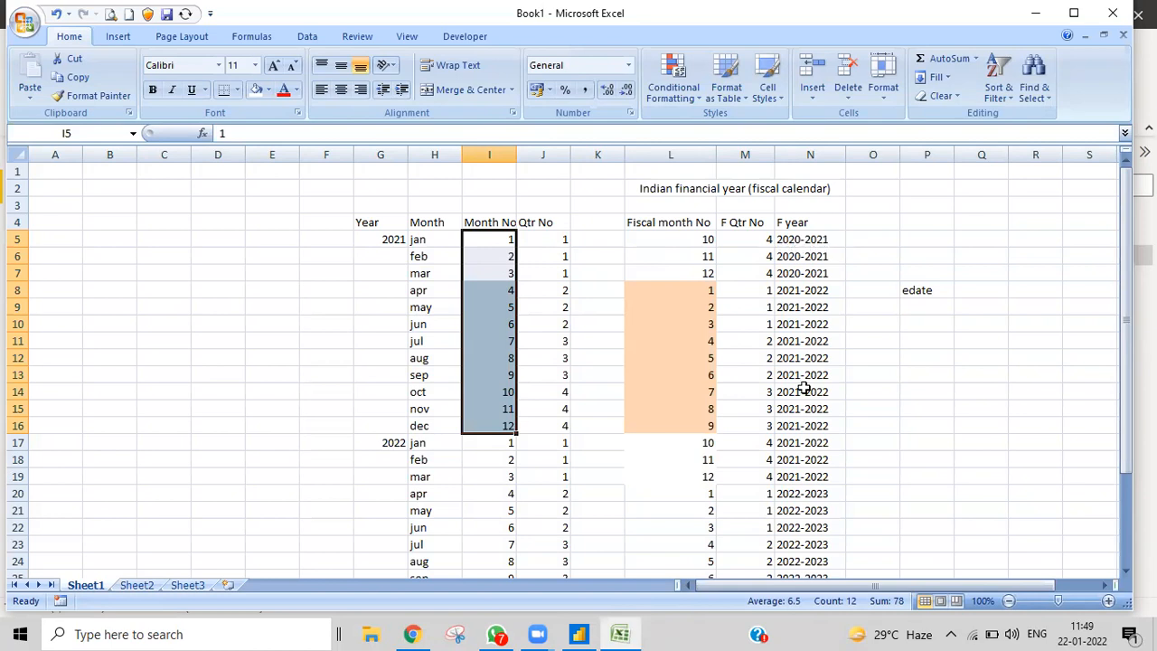
{"action": "left_click", "coordinate": [578, 634]}
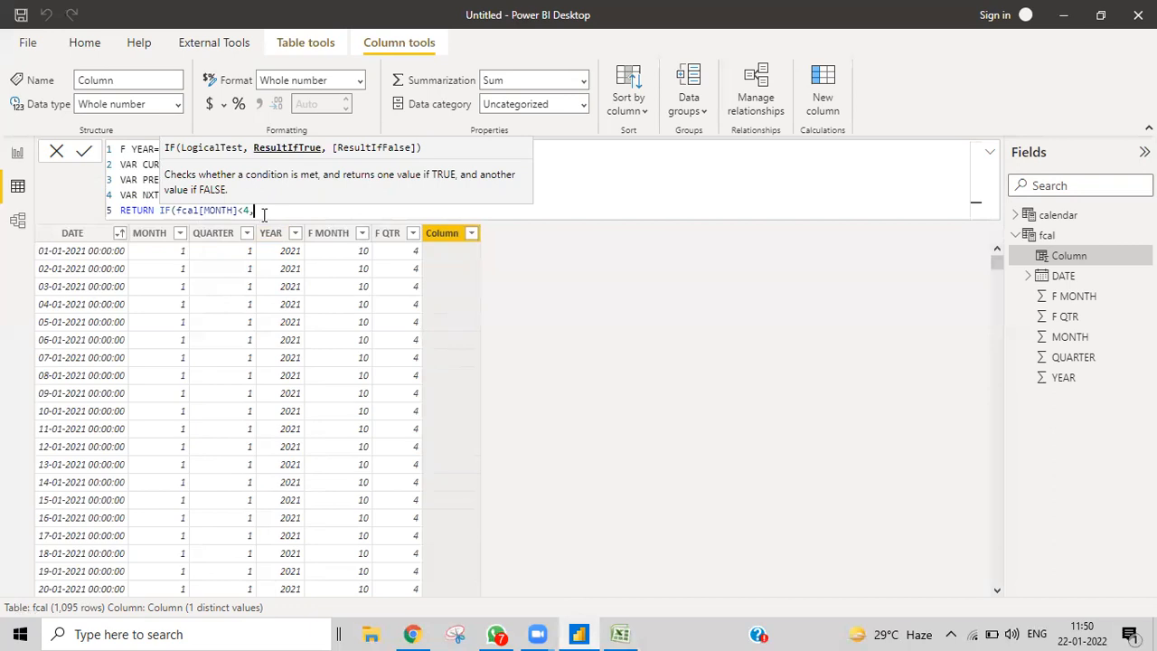
{"action": "type", "text": "Co"}
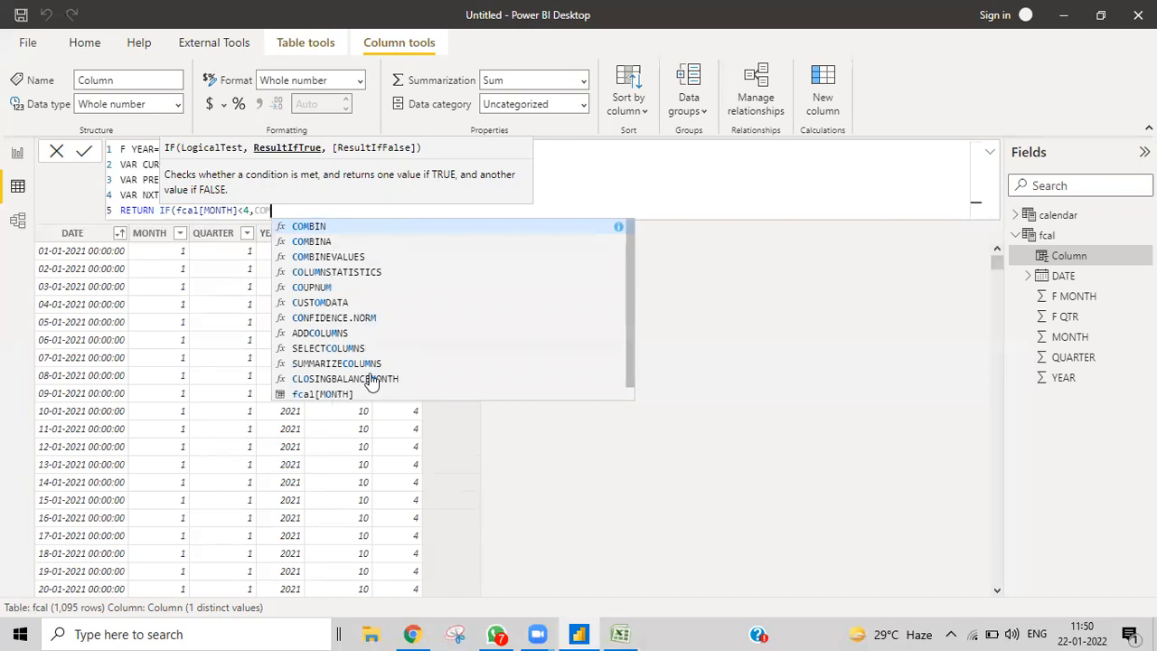
{"action": "double_click", "coordinate": [318, 257]}
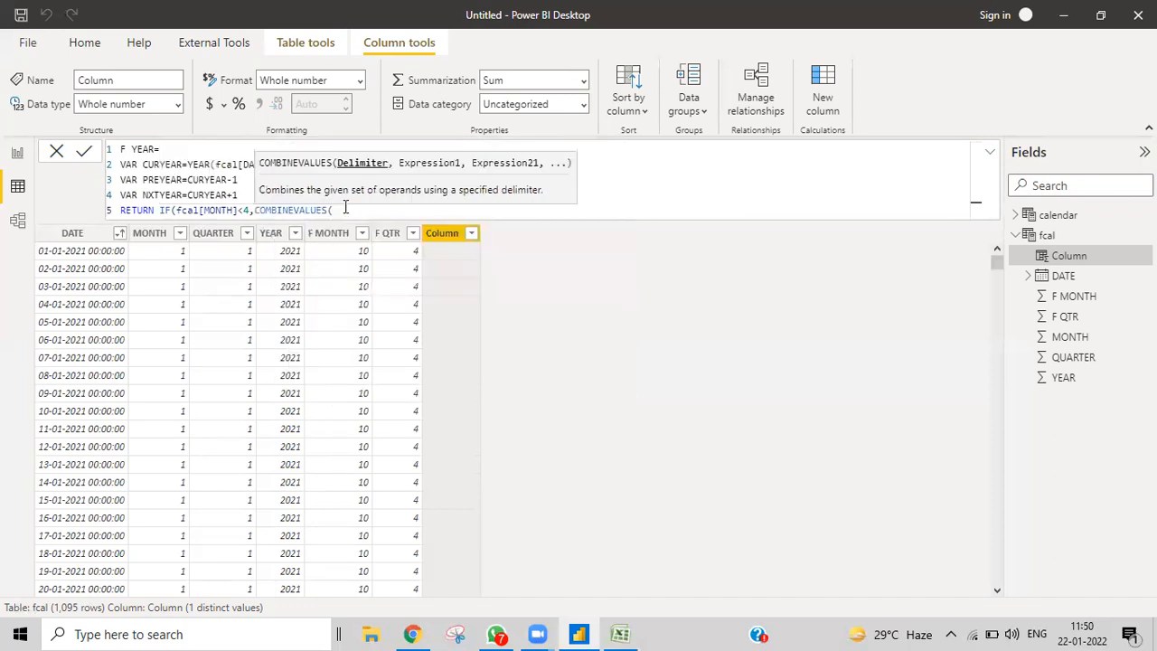
{"action": "type", "text": "\"-\","}
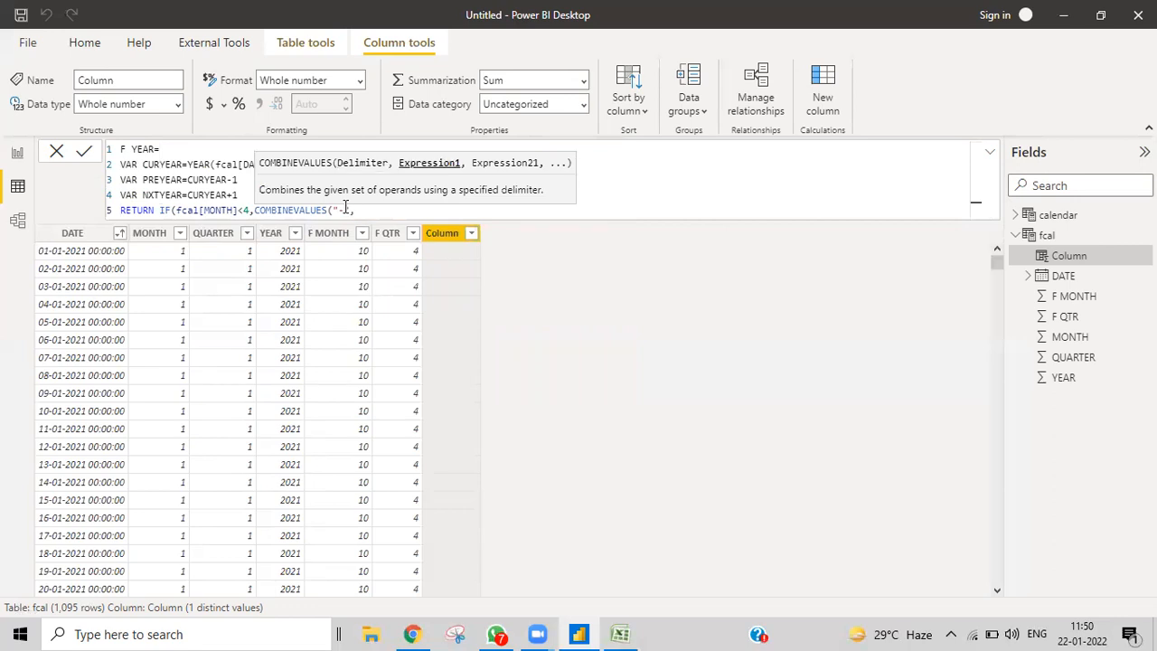
{"action": "type", "text": "PRE"}
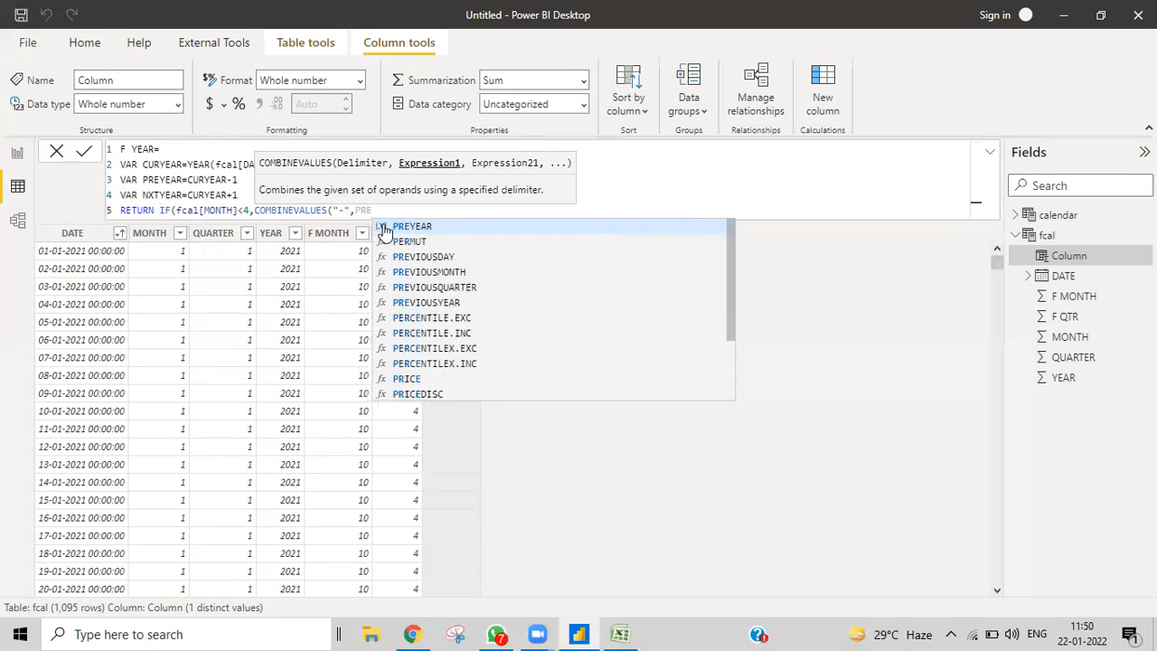
{"action": "type", "text": "YEAR,CUR"}
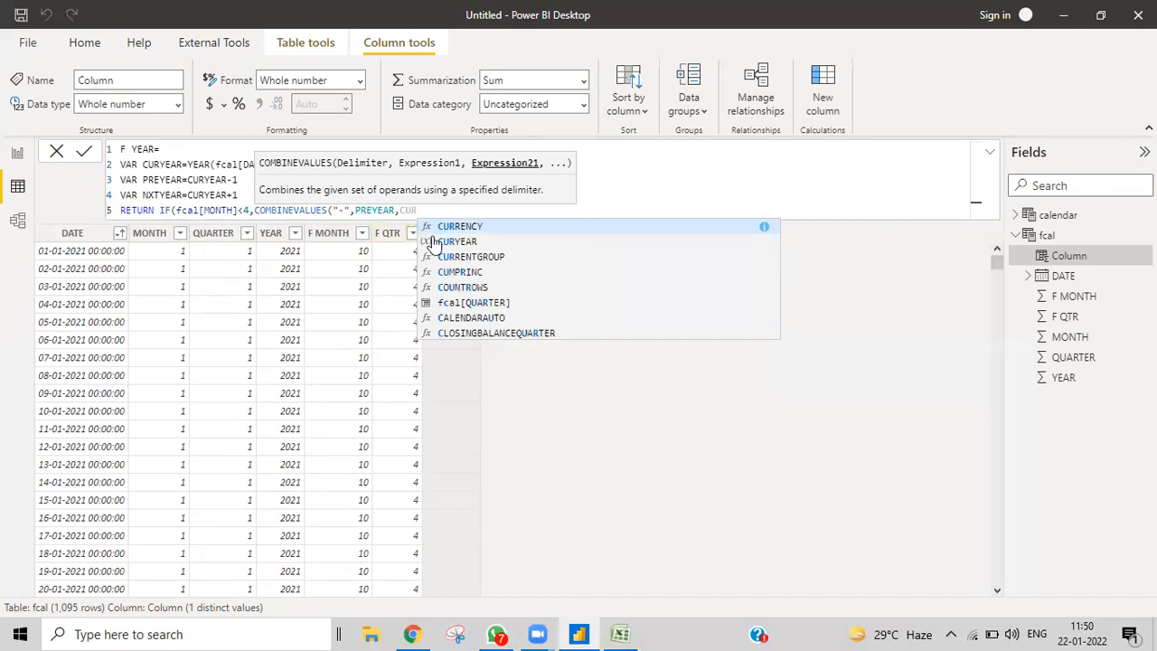
{"action": "type", "text": "YEAR"}
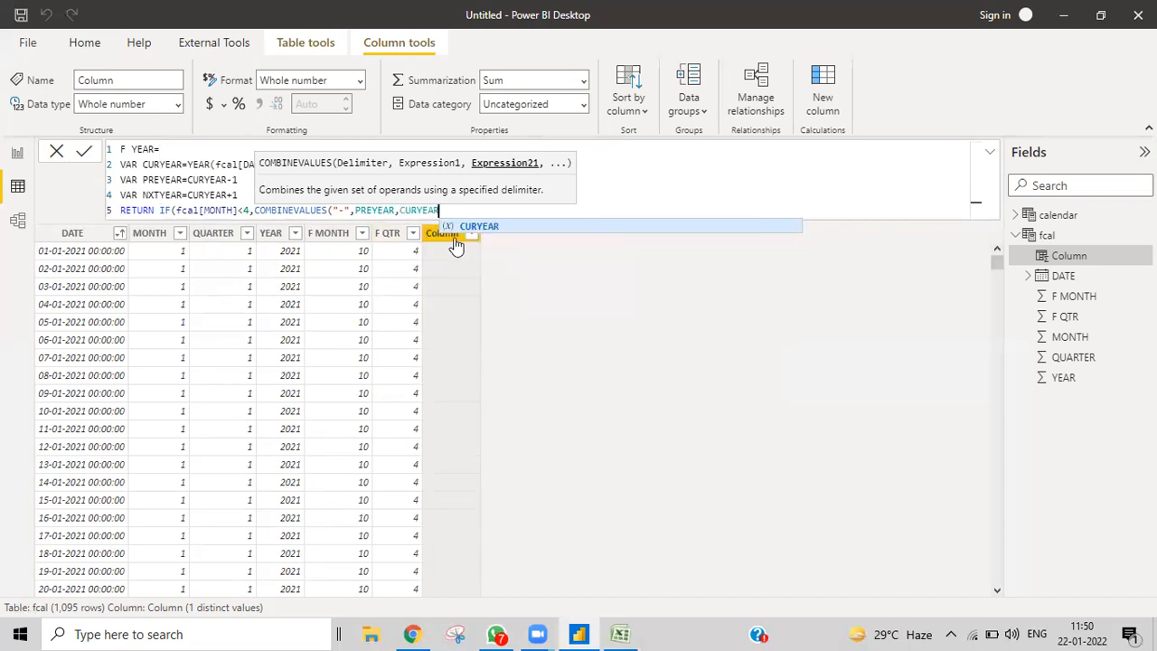
{"action": "type", "text": ")"}
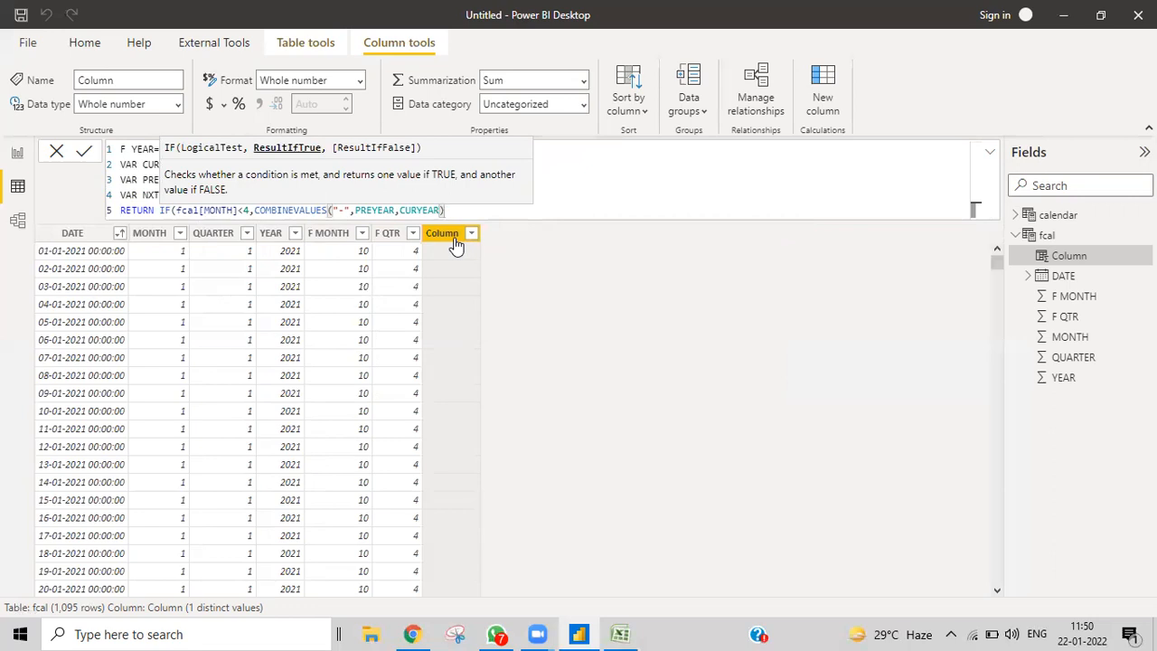
{"action": "type", "text": ","}
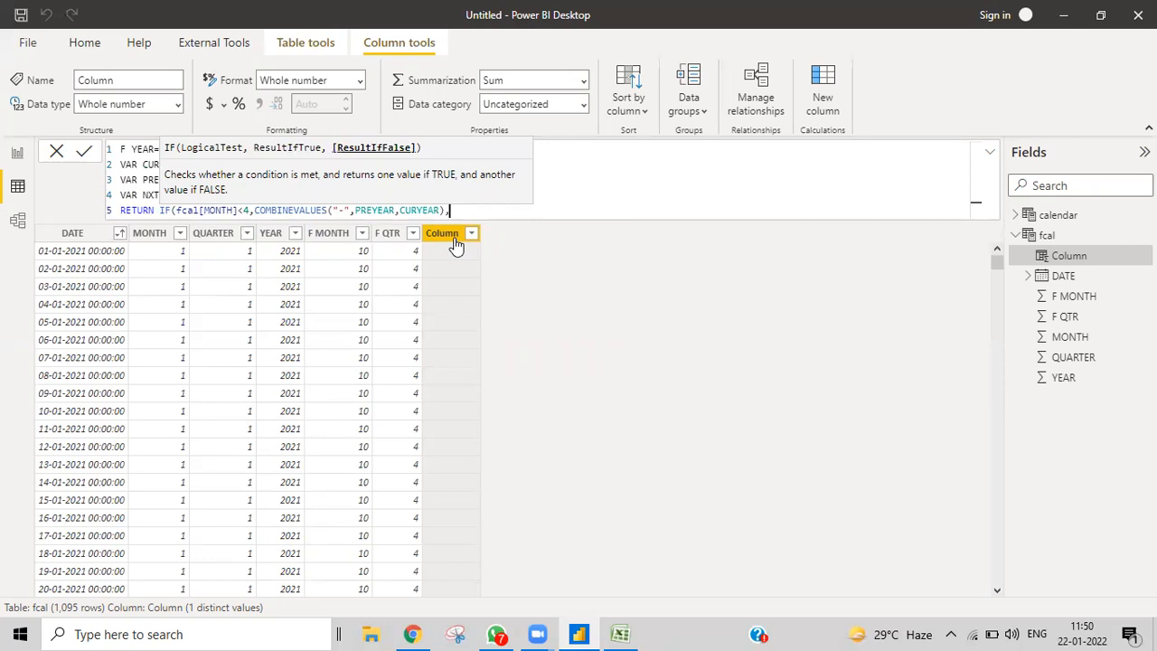
{"action": "type", "text": "CUR"}
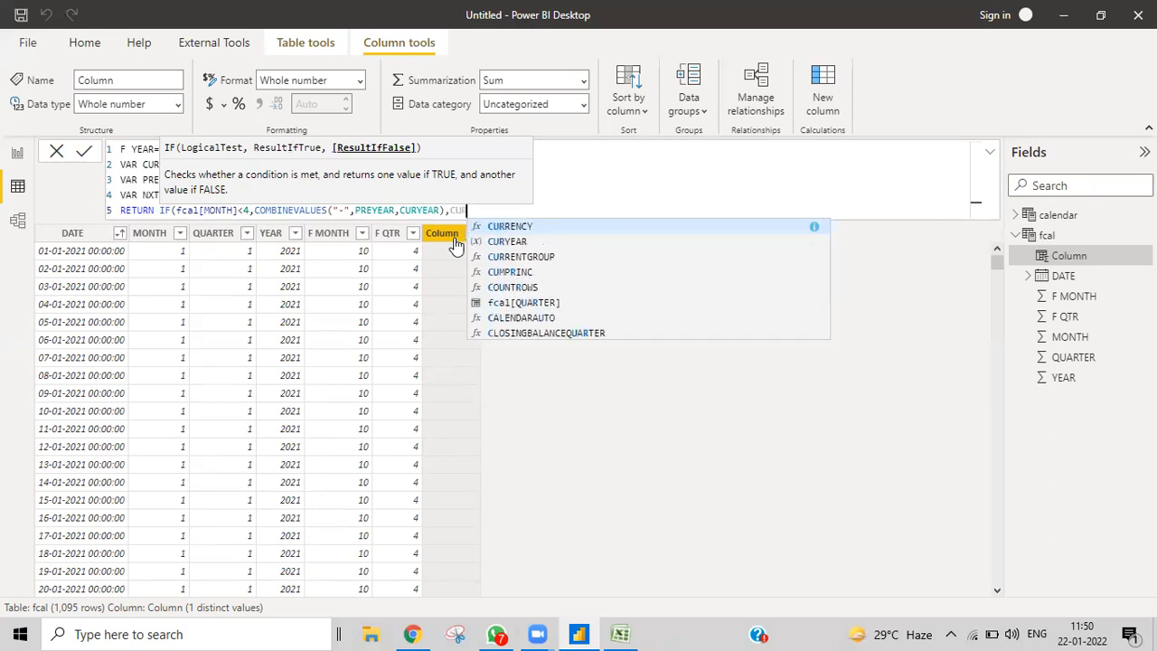
{"action": "key", "text": "Escape"}
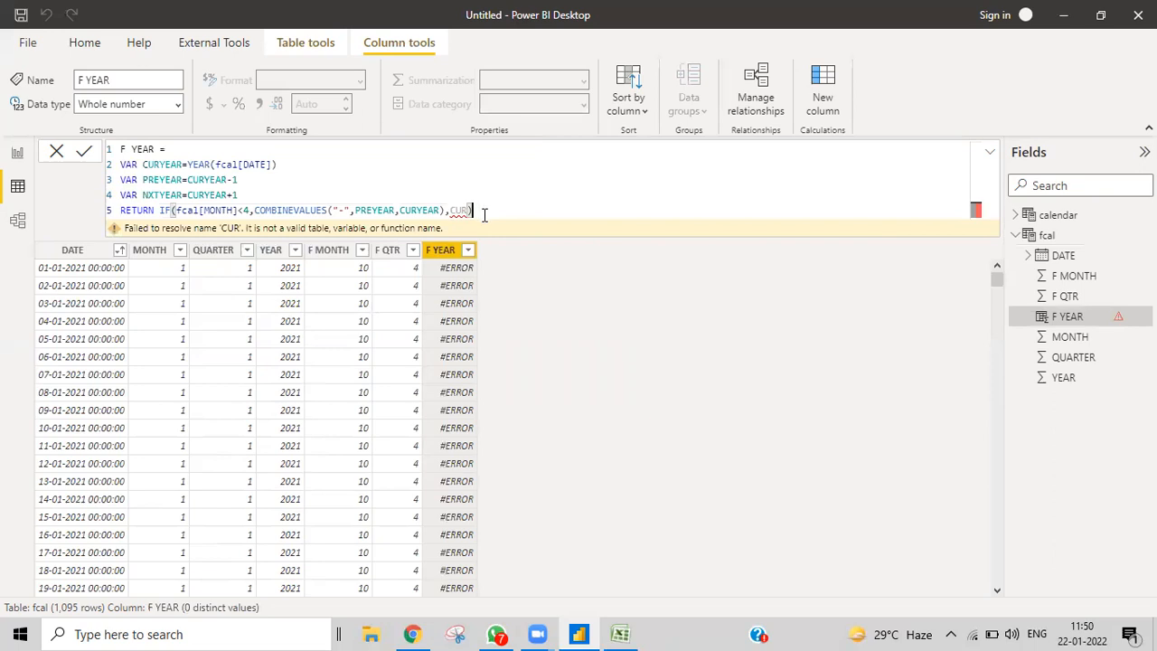
{"action": "key", "text": "BackSpace"}
{"action": "key", "text": "BackSpace"}
{"action": "key", "text": "BackSpace"}
{"action": "key", "text": "BackSpace"}
Set the IF function's false result to CURYEAR&"-"&NXTYEAR, close the function and commit the F YEAR formula.
{"action": "type", "text": "CUR"}
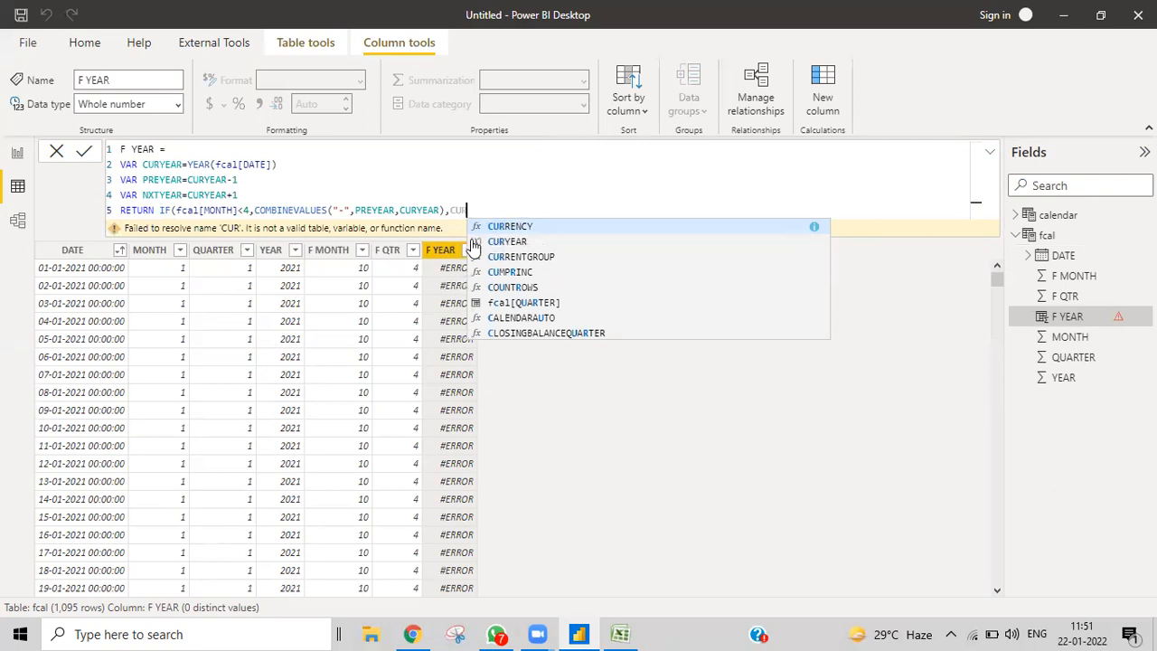
{"action": "left_click", "coordinate": [477, 243]}
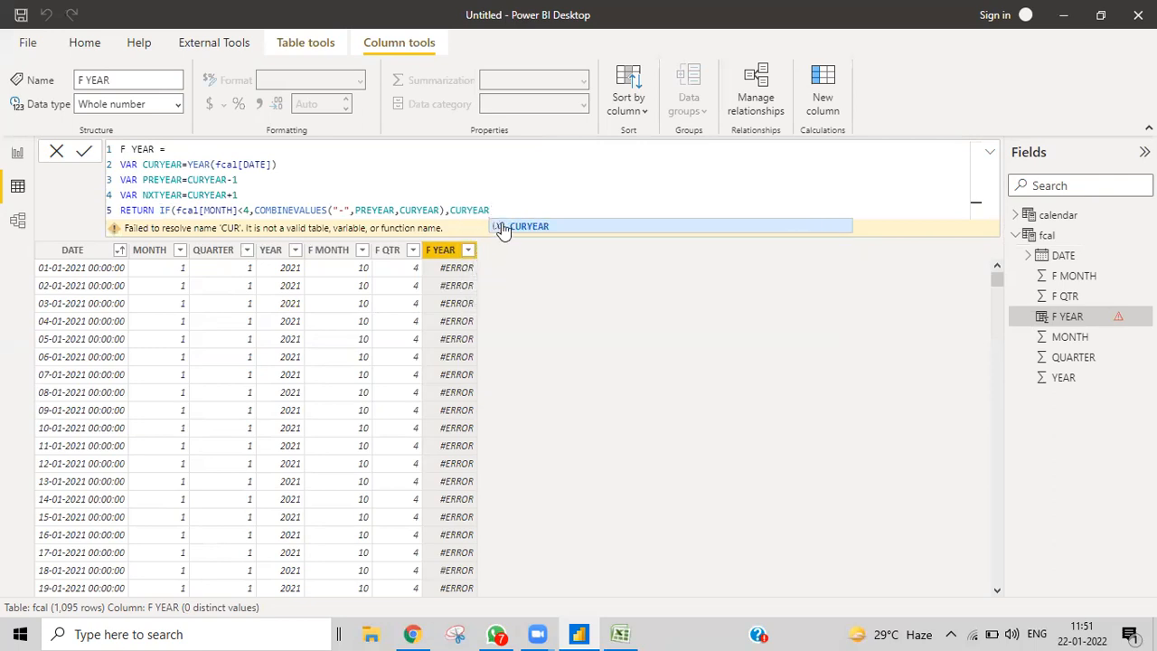
{"action": "type", "text": "&\"-\"&"}
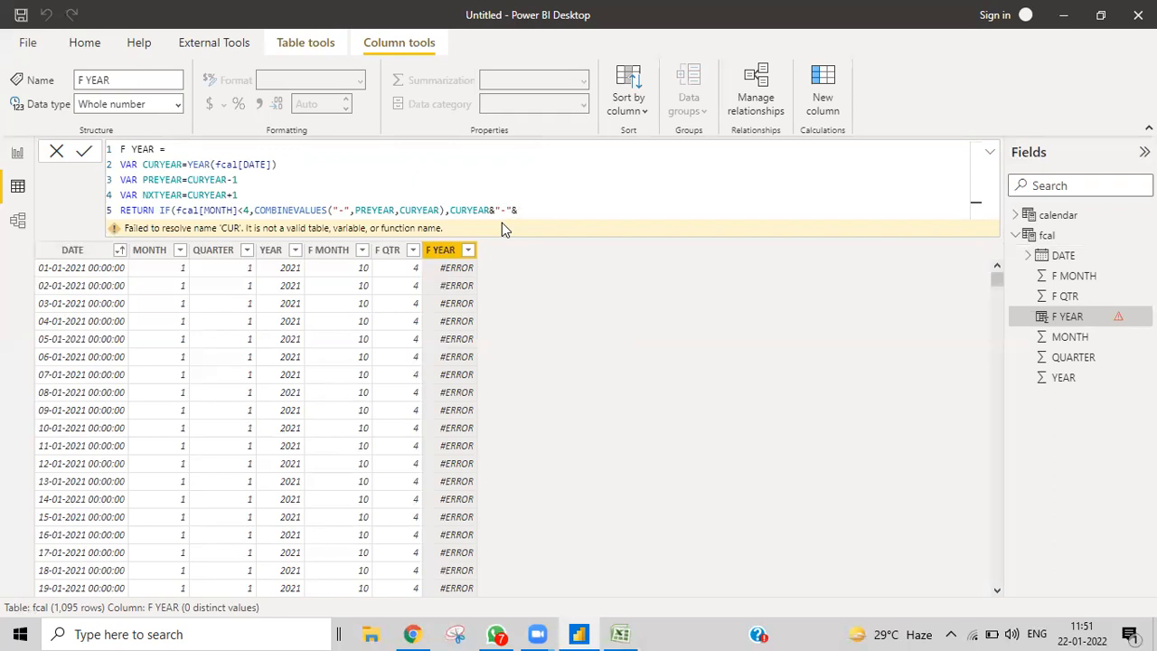
{"action": "type", "text": "NE"}
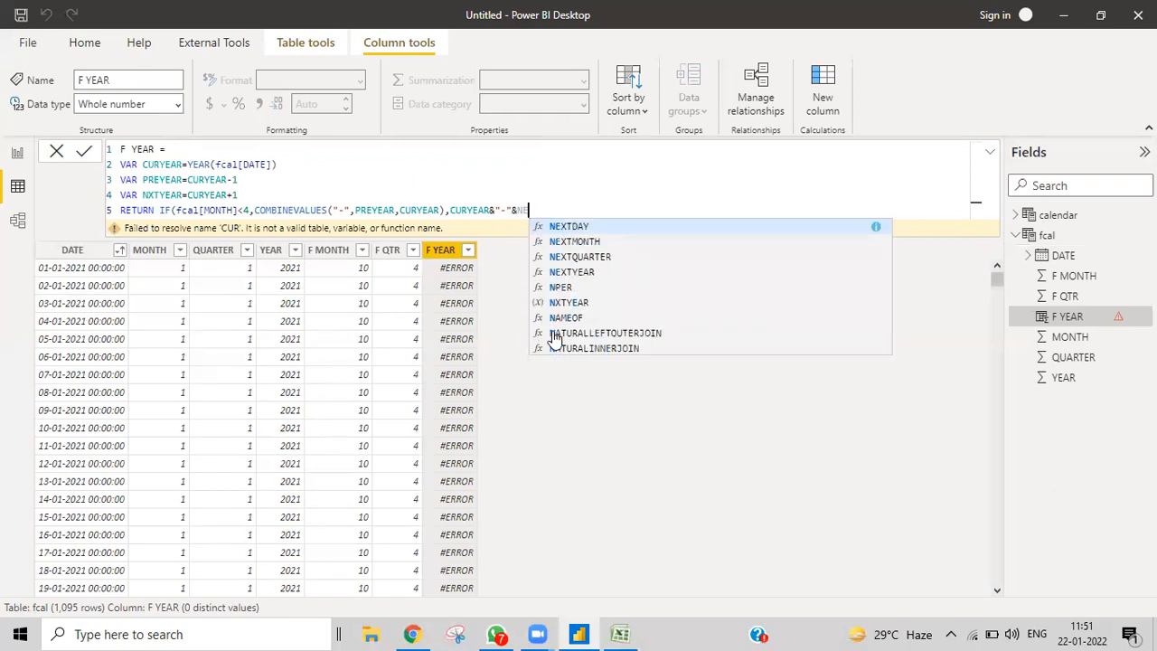
{"action": "left_click", "coordinate": [540, 304]}
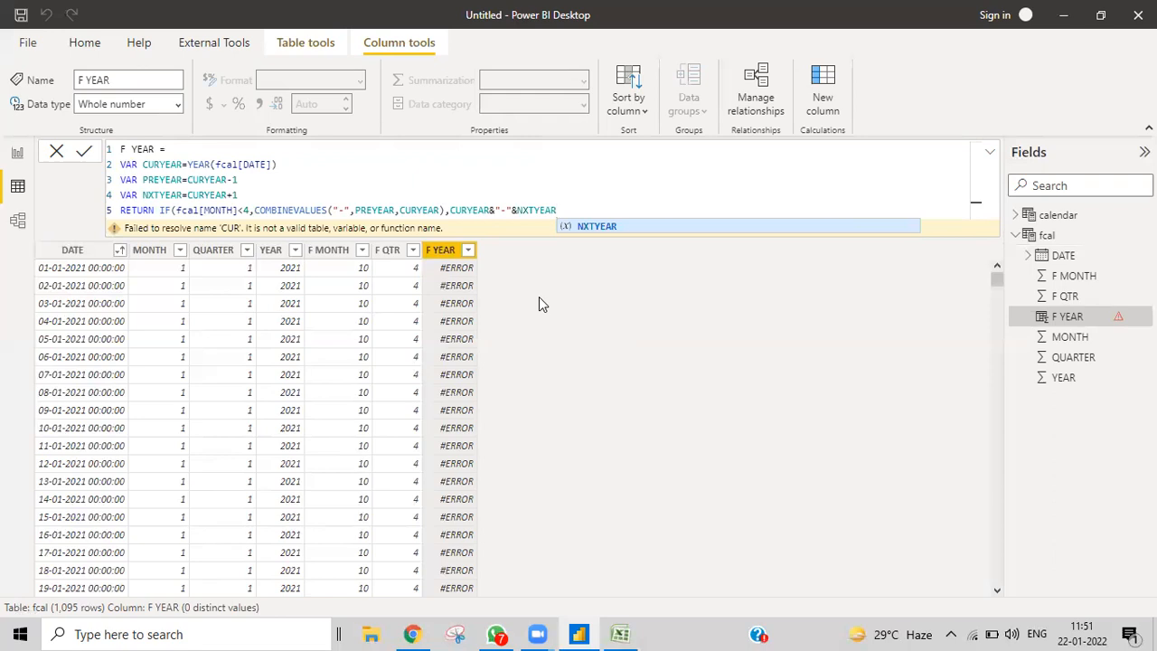
{"action": "type", "text": ")"}
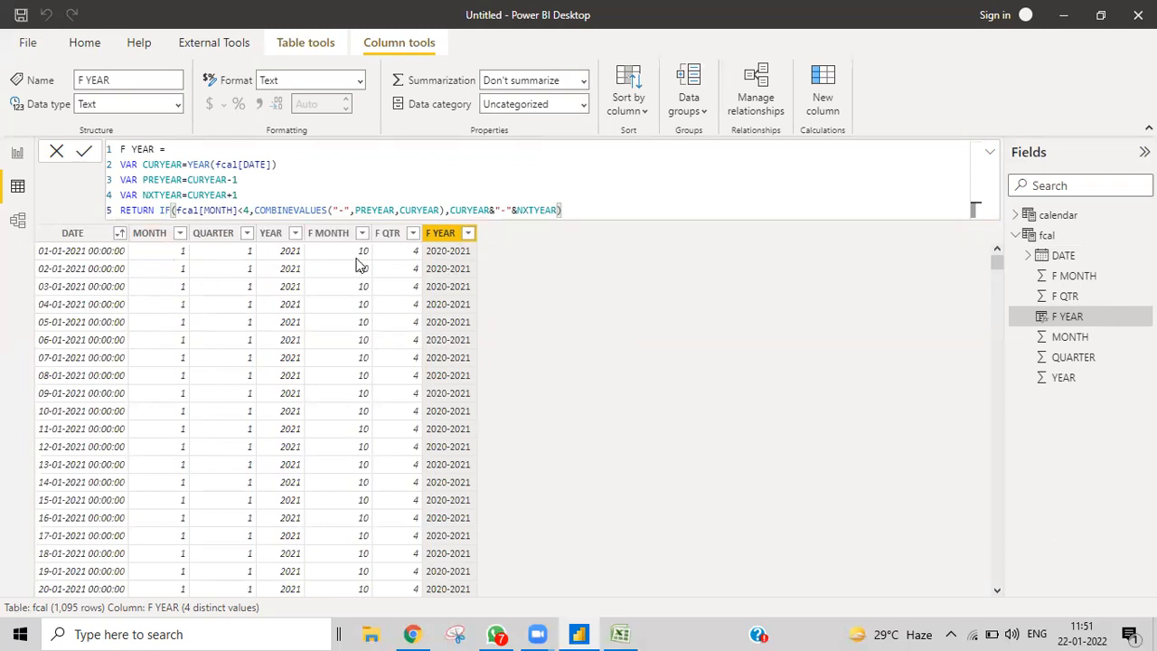
Examine the F YEAR values in the fcal table around the March-to-April changes of 2021 and 2022.
{"action": "scroll", "coordinate": [349, 281], "scroll_direction": "down", "scroll_amount": 20}
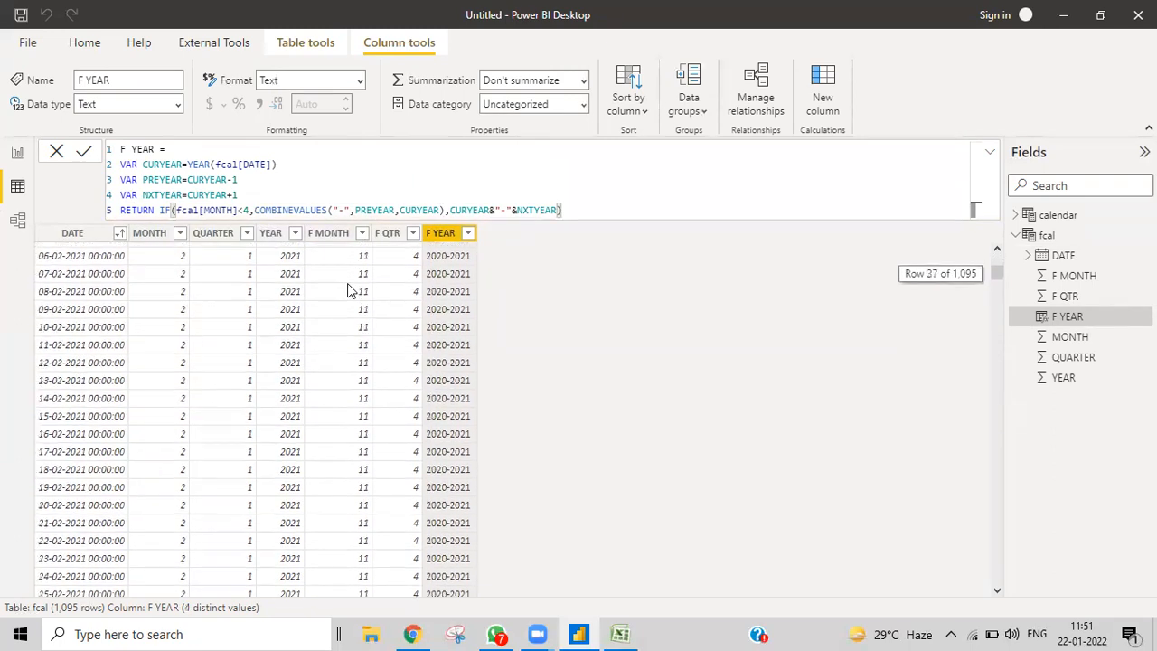
{"action": "scroll", "coordinate": [339, 365], "scroll_direction": "down", "scroll_amount": 8}
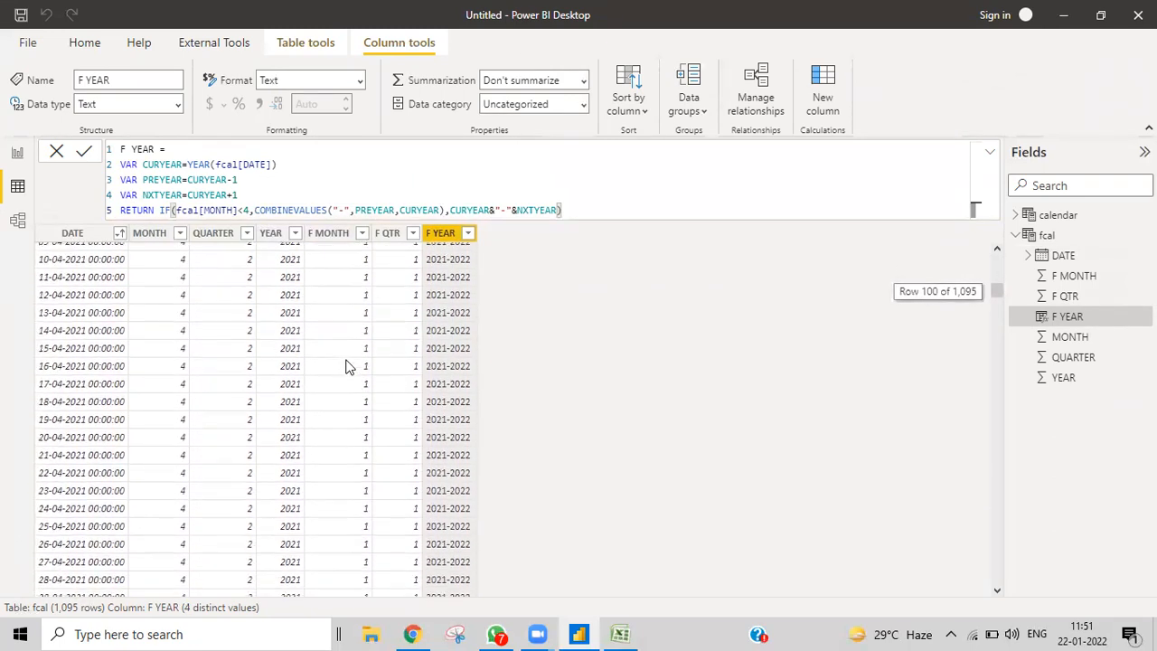
{"action": "scroll", "coordinate": [349, 365], "scroll_direction": "up", "scroll_amount": 2}
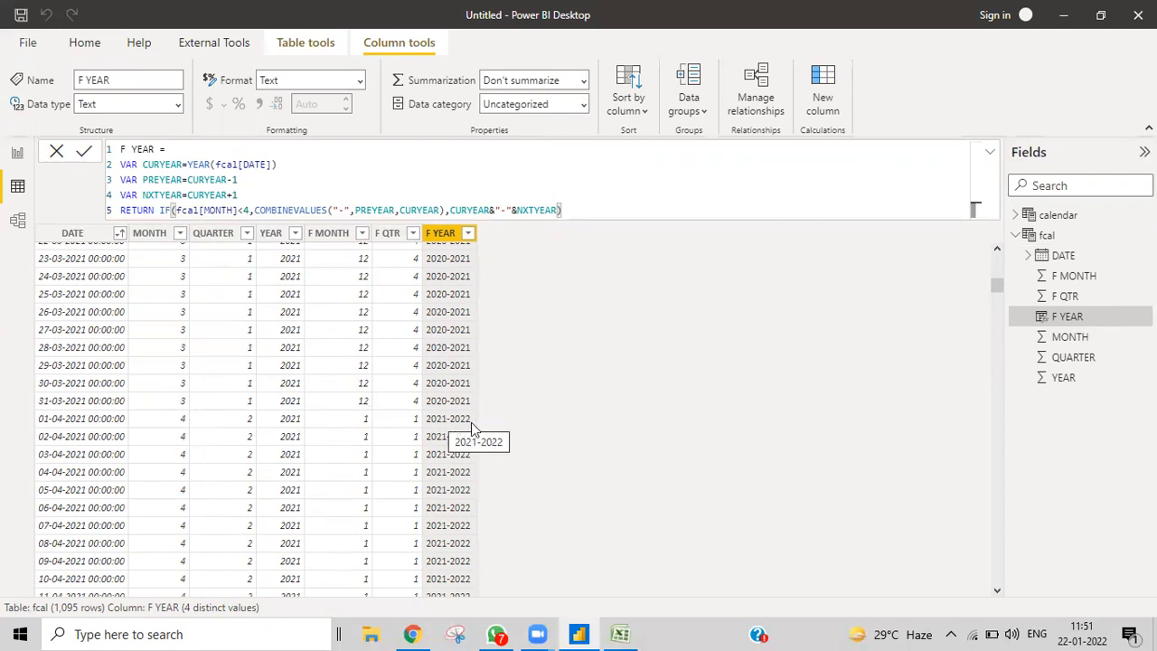
{"action": "scroll", "coordinate": [353, 395], "scroll_direction": "down", "scroll_amount": 20}
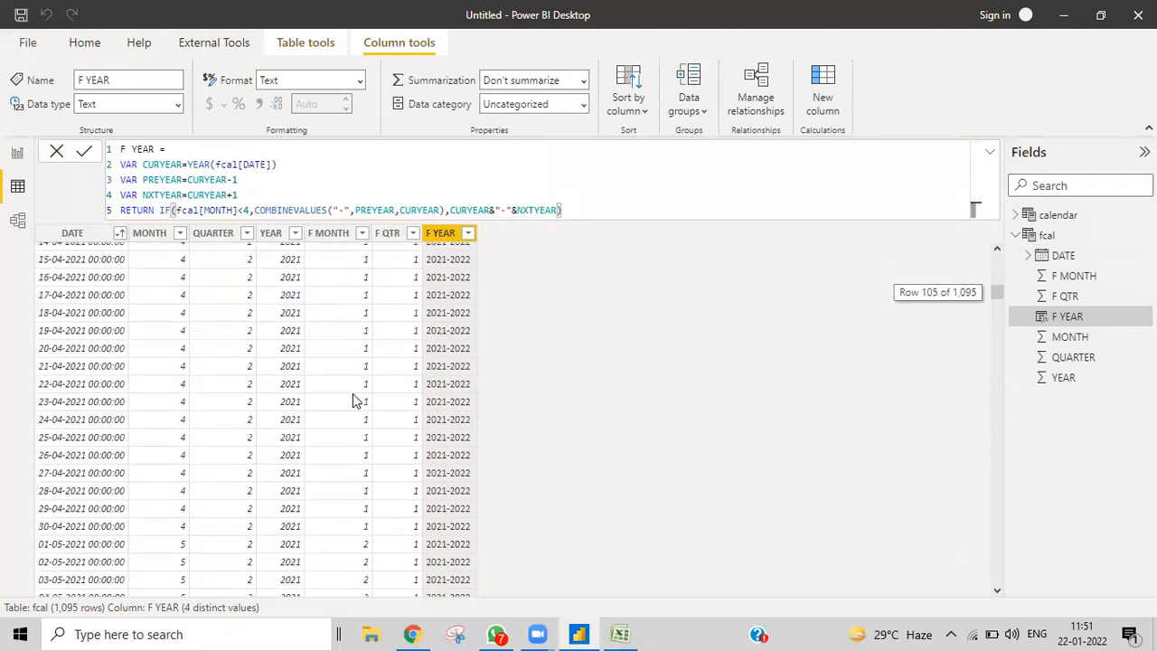
{"action": "scroll", "coordinate": [355, 395], "scroll_direction": "down", "scroll_amount": 20}
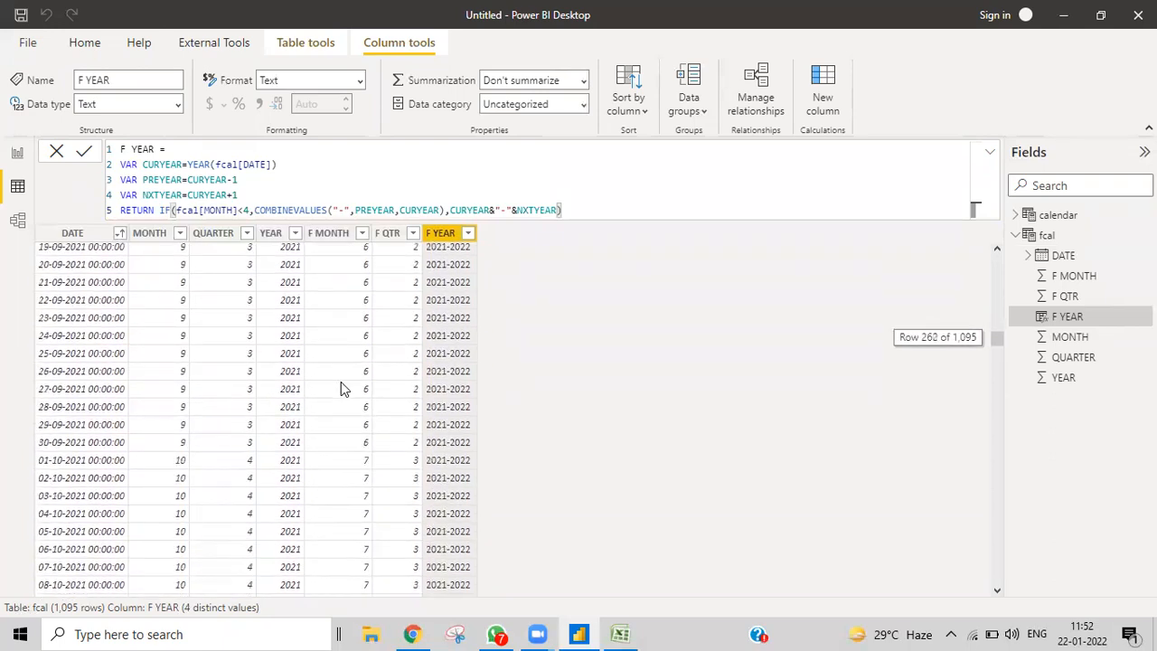
{"action": "scroll", "coordinate": [339, 396], "scroll_direction": "down", "scroll_amount": 20}
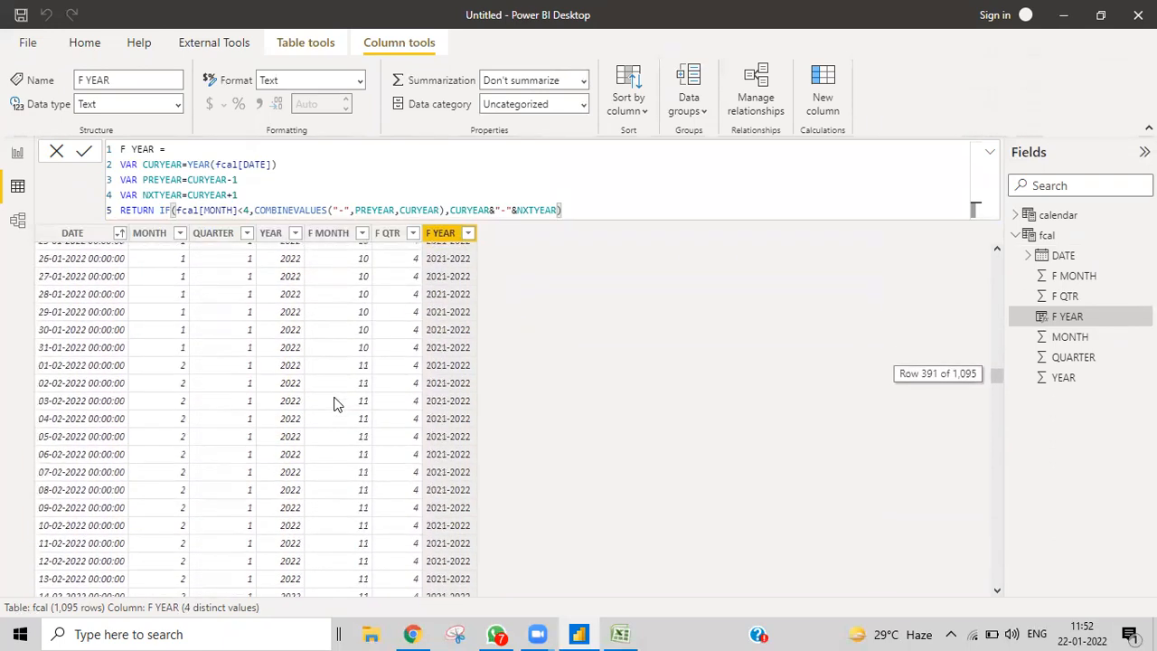
{"action": "scroll", "coordinate": [335, 401], "scroll_direction": "down", "scroll_amount": 14}
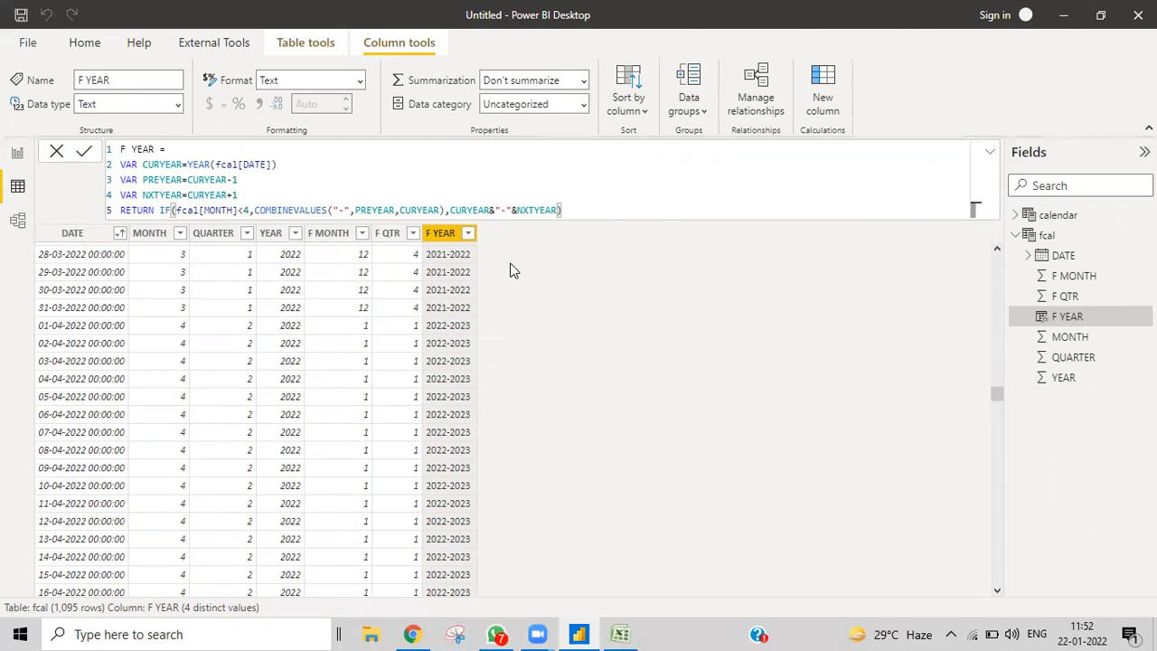
Switch to the Excel workbook and enter the short fiscal year 20-21 in cell O5, beside the F year column.
{"action": "left_click", "coordinate": [620, 633]}
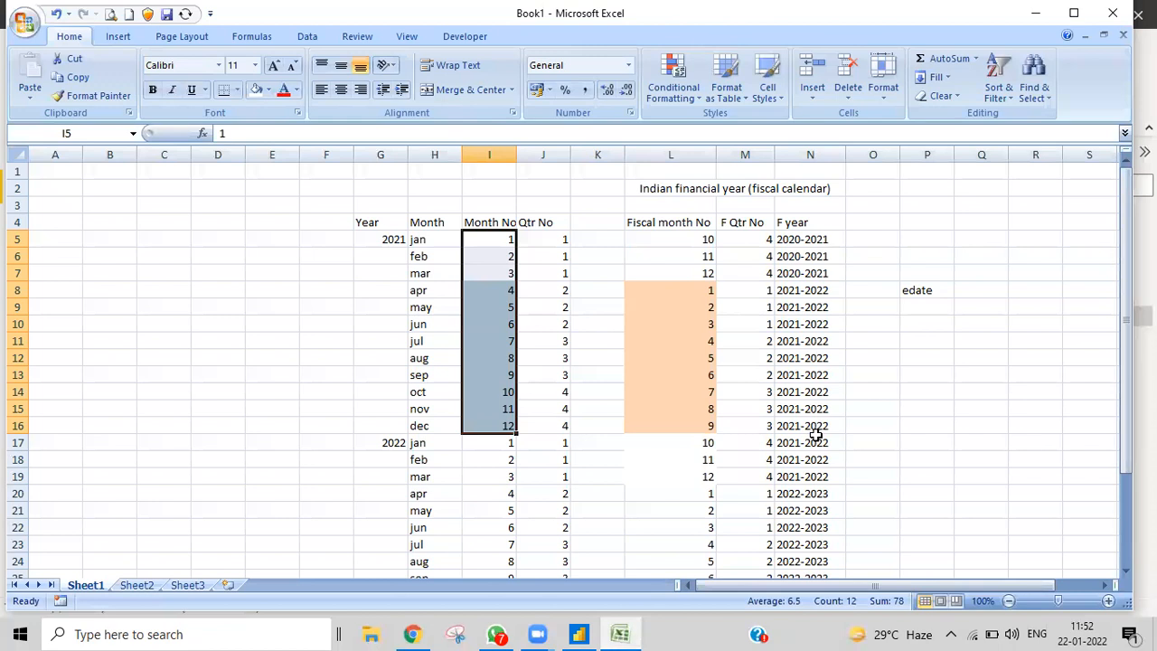
{"action": "double_click", "coordinate": [872, 224]}
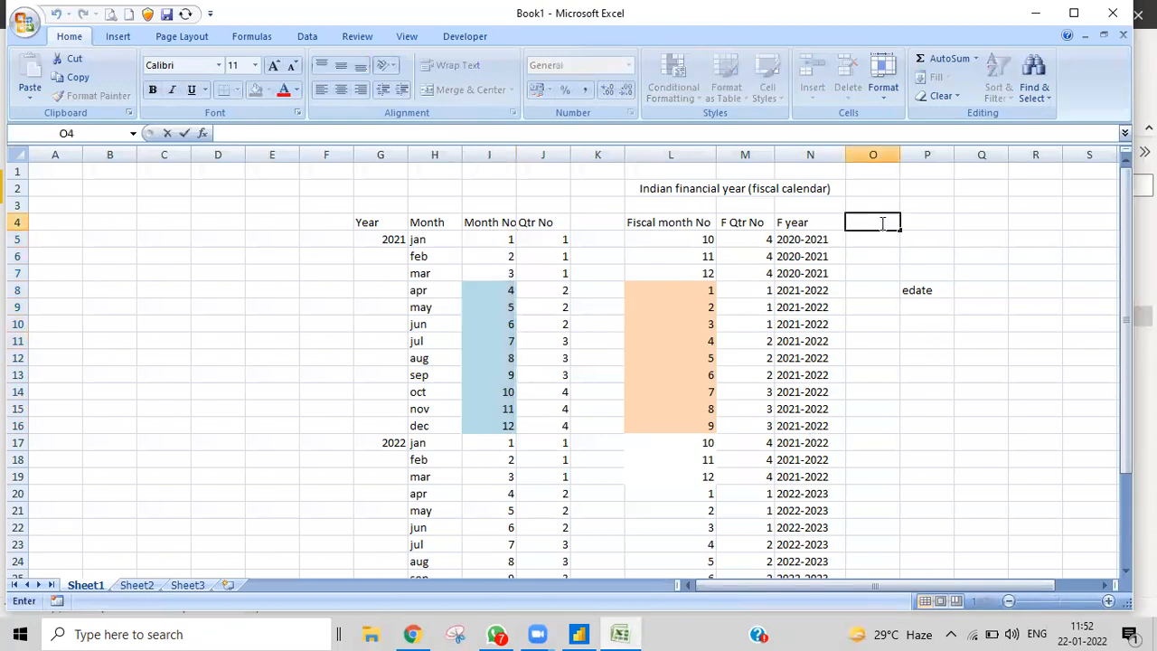
{"action": "left_click", "coordinate": [859, 237]}
{"action": "double_click", "coordinate": [864, 237]}
{"action": "type", "text": "2"}
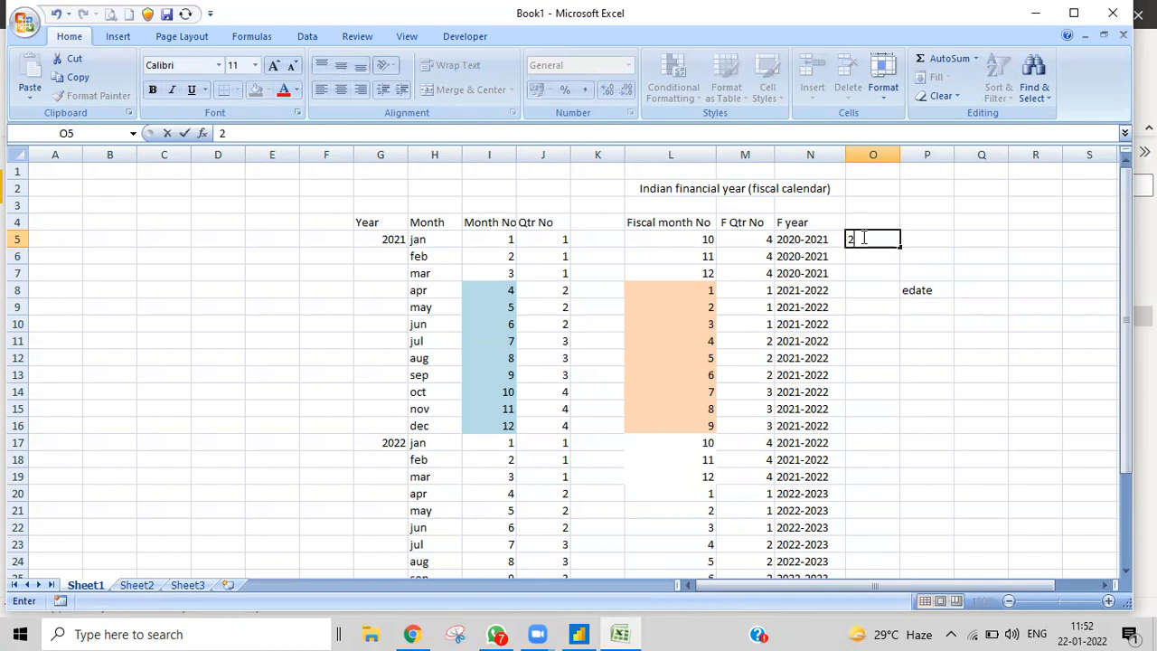
{"action": "type", "text": "0-21"}
Move the edate note from cell P8 to cell C14.
{"action": "left_click", "coordinate": [916, 293]}
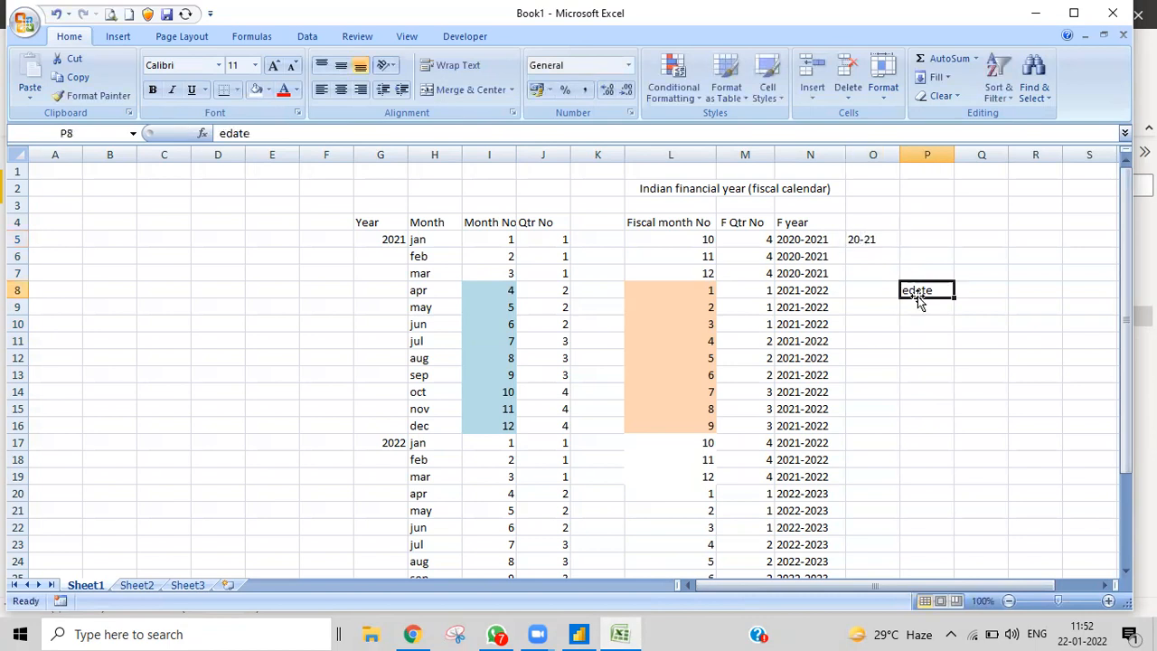
{"action": "key", "text": "ctrl+c"}
{"action": "left_click", "coordinate": [146, 391]}
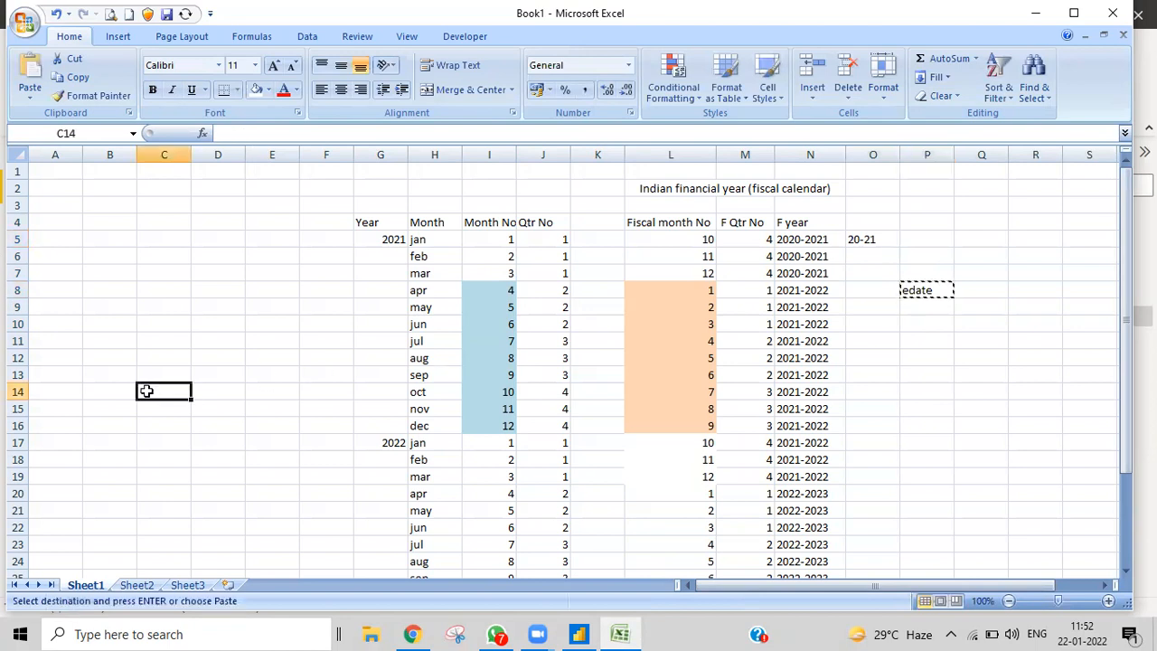
{"action": "key", "text": "Return"}
{"action": "left_click", "coordinate": [903, 406]}
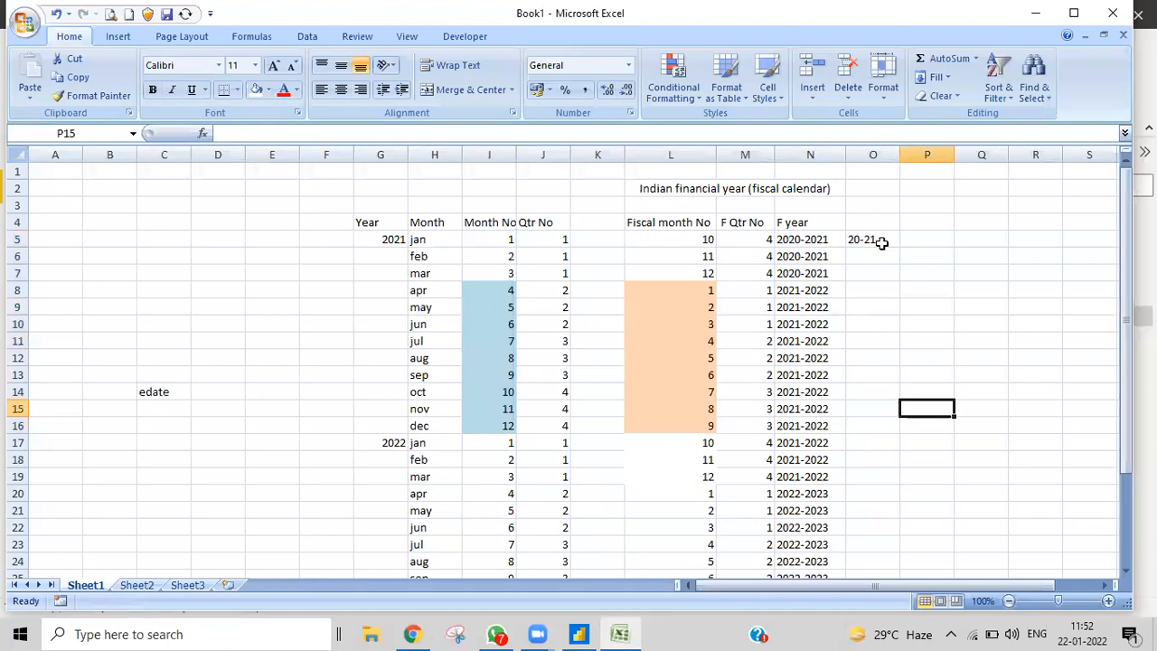
Compare the full and short fiscal year entries in cells N5 and O5, and switch to Power BI Desktop.
{"action": "left_click", "coordinate": [783, 240]}
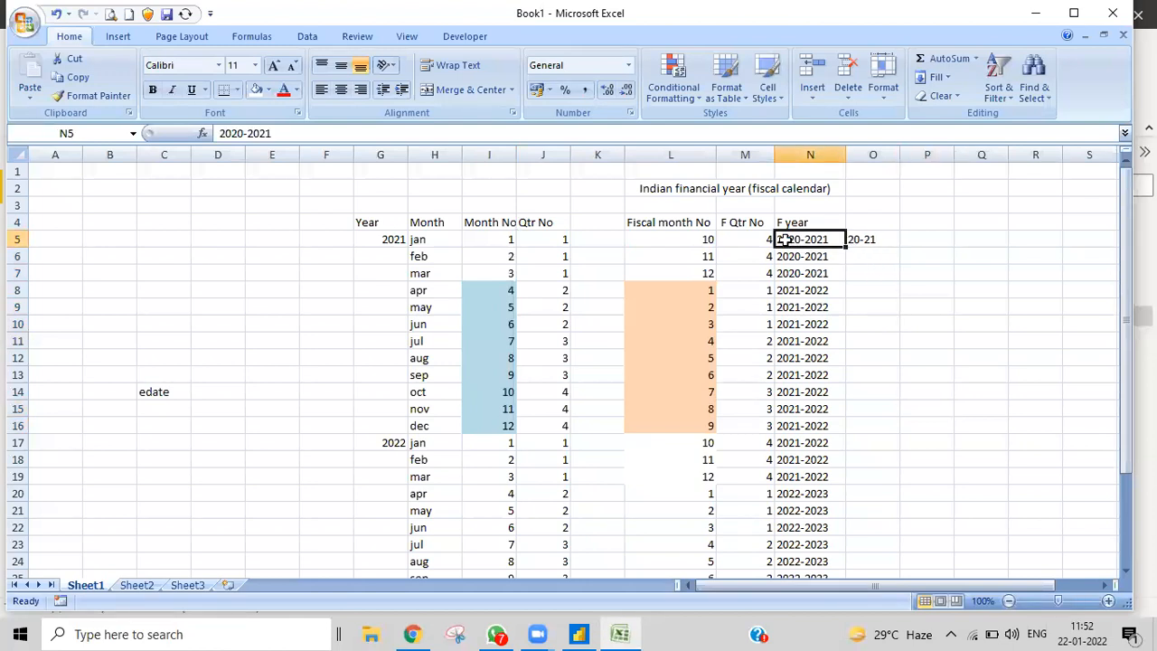
{"action": "left_click", "coordinate": [864, 238]}
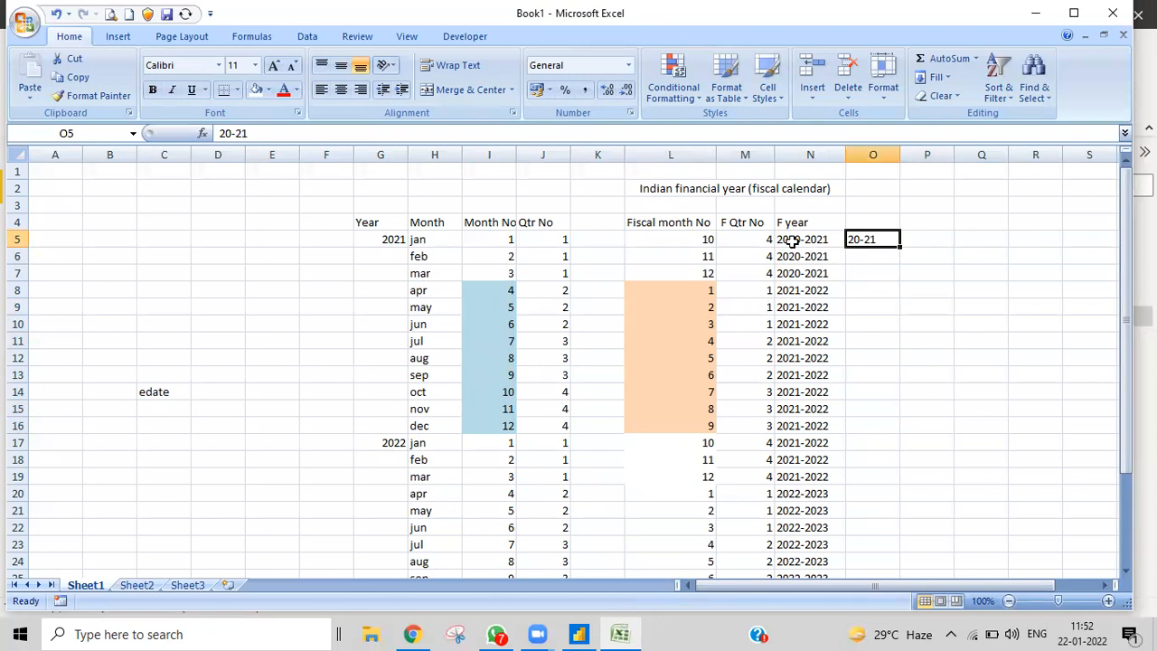
{"action": "left_click", "coordinate": [579, 634]}
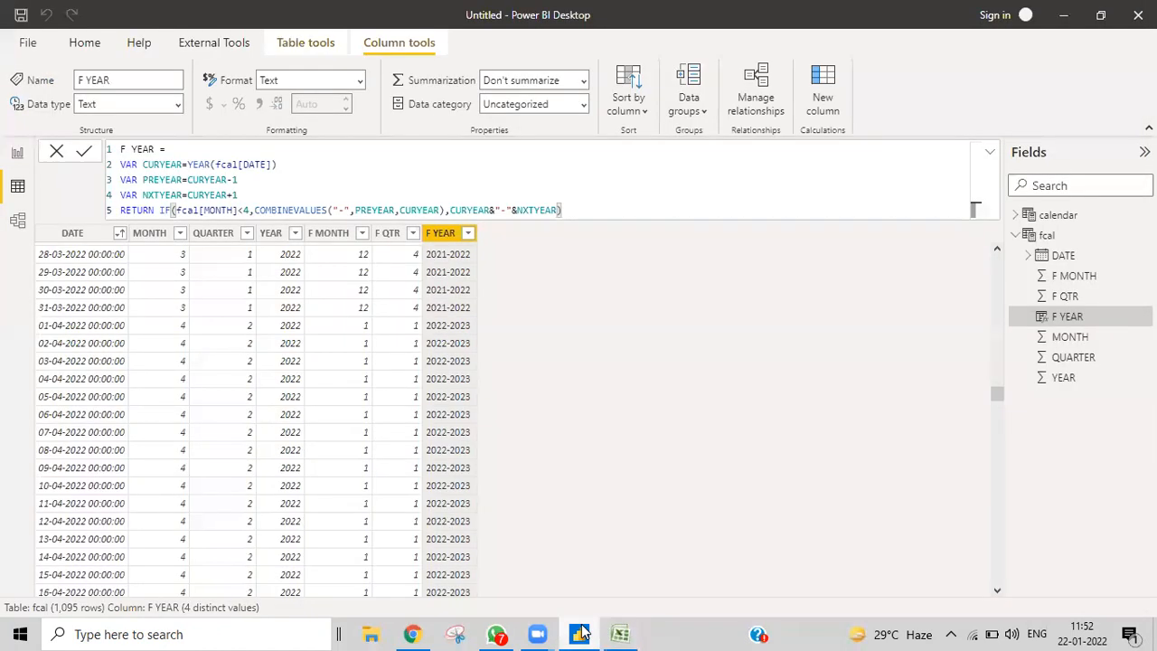
{"action": "left_click", "coordinate": [190, 163]}
{"action": "type", "text": "LEF"}
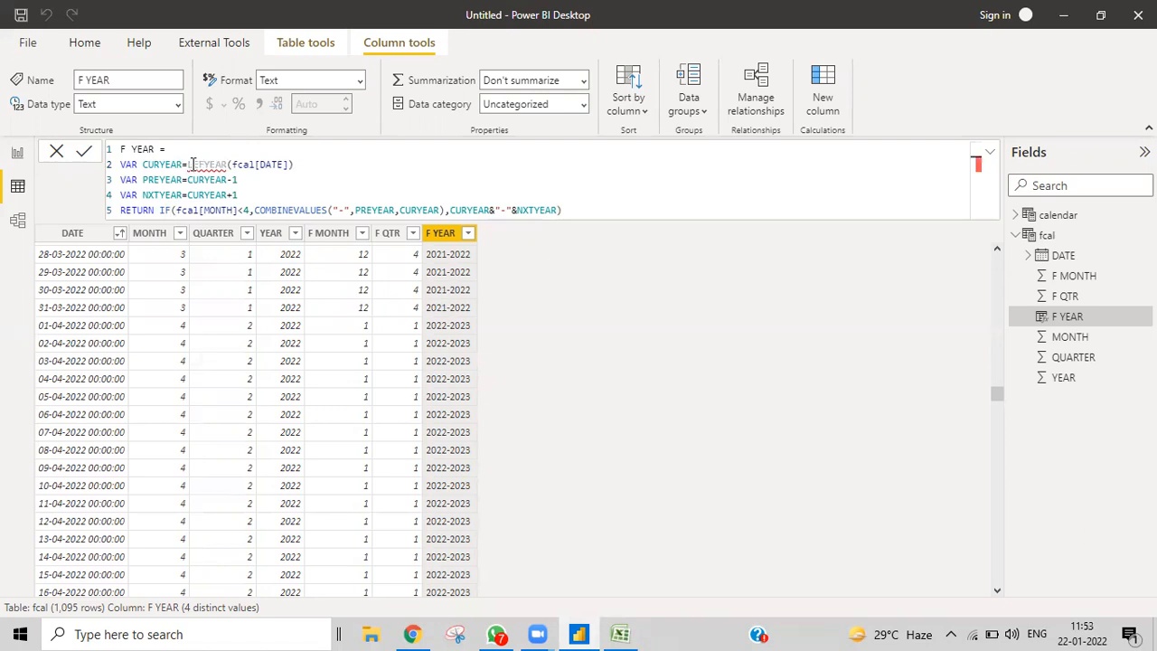
{"action": "key", "text": "BackSpace"}
{"action": "key", "text": "BackSpace"}
{"action": "key", "text": "BackSpace"}
{"action": "type", "text": "RIGH"}
{"action": "key", "text": "BackSpace"}
{"action": "key", "text": "BackSpace"}
{"action": "key", "text": "BackSpace"}
{"action": "key", "text": "BackSpace"}
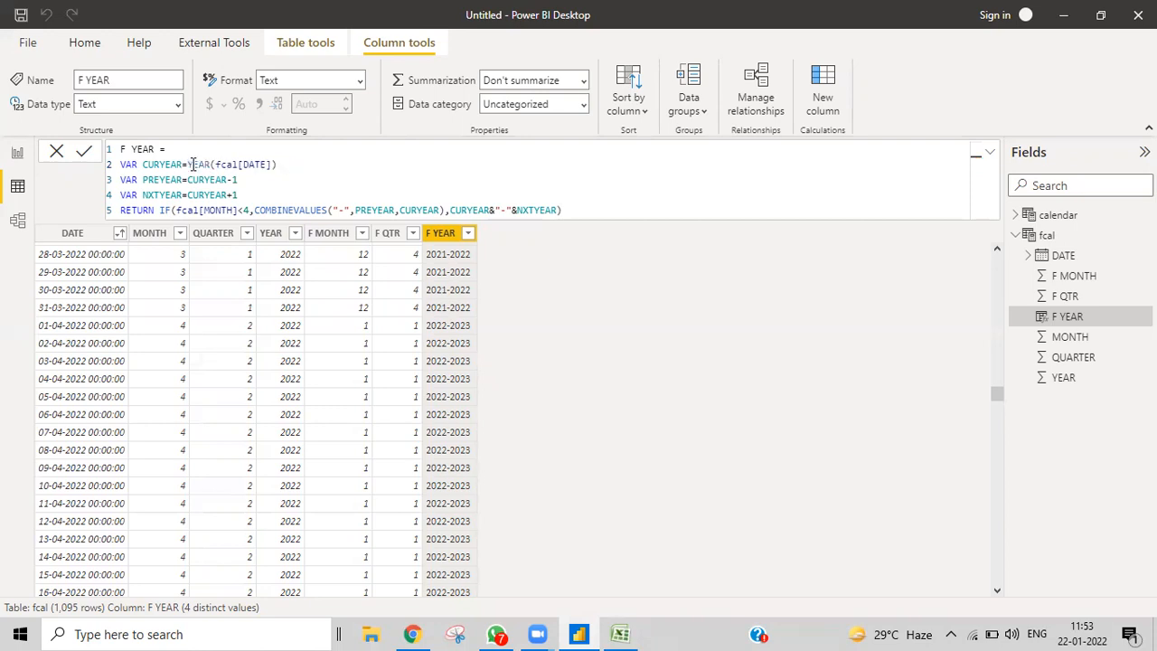
Copy the F YEAR formula into a new column of the fcal table and name that column F YEAR 2.
{"action": "left_click_drag", "start_coordinate": [564, 210], "coordinate": [101, 133]}
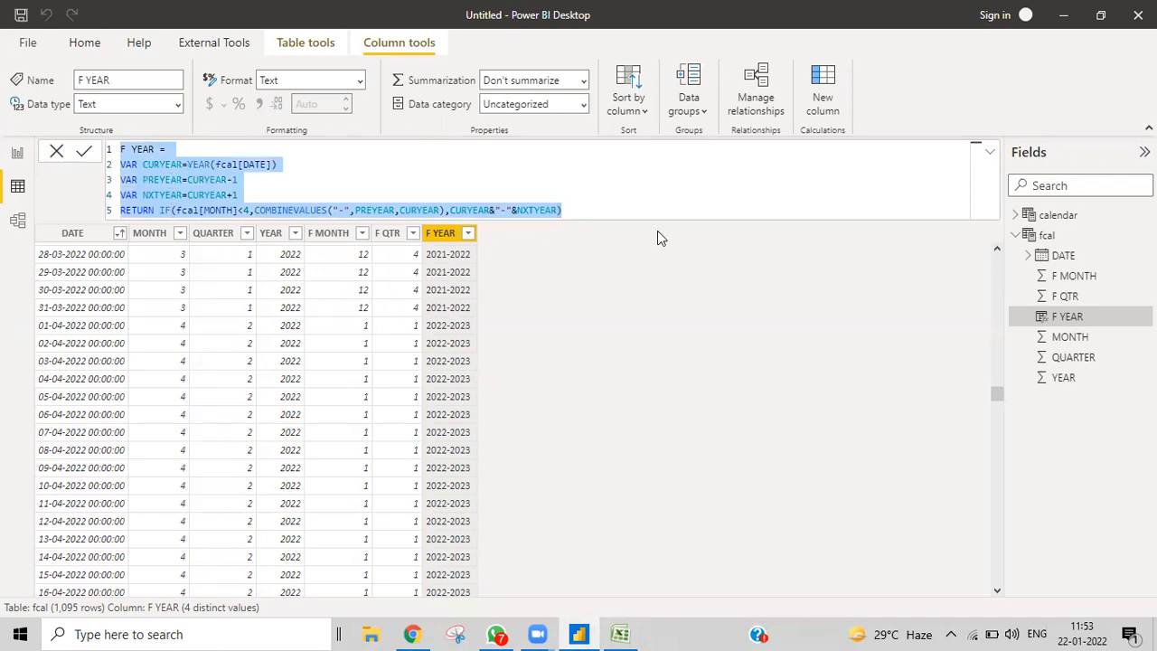
{"action": "left_click", "coordinate": [433, 237]}
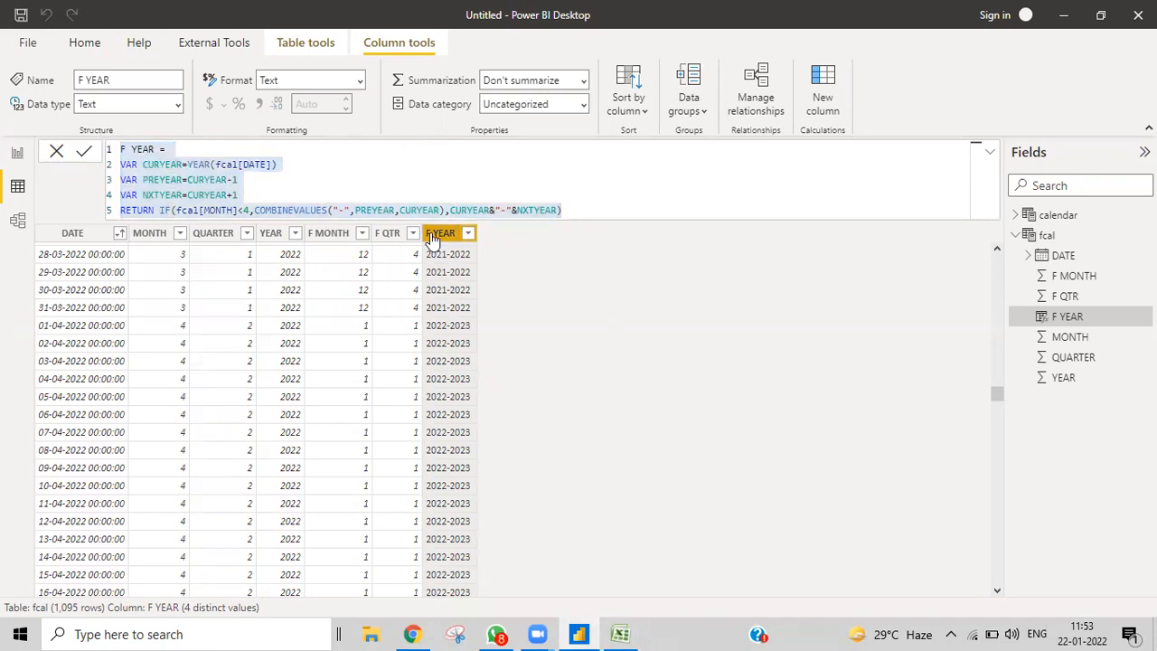
{"action": "right_click", "coordinate": [433, 237]}
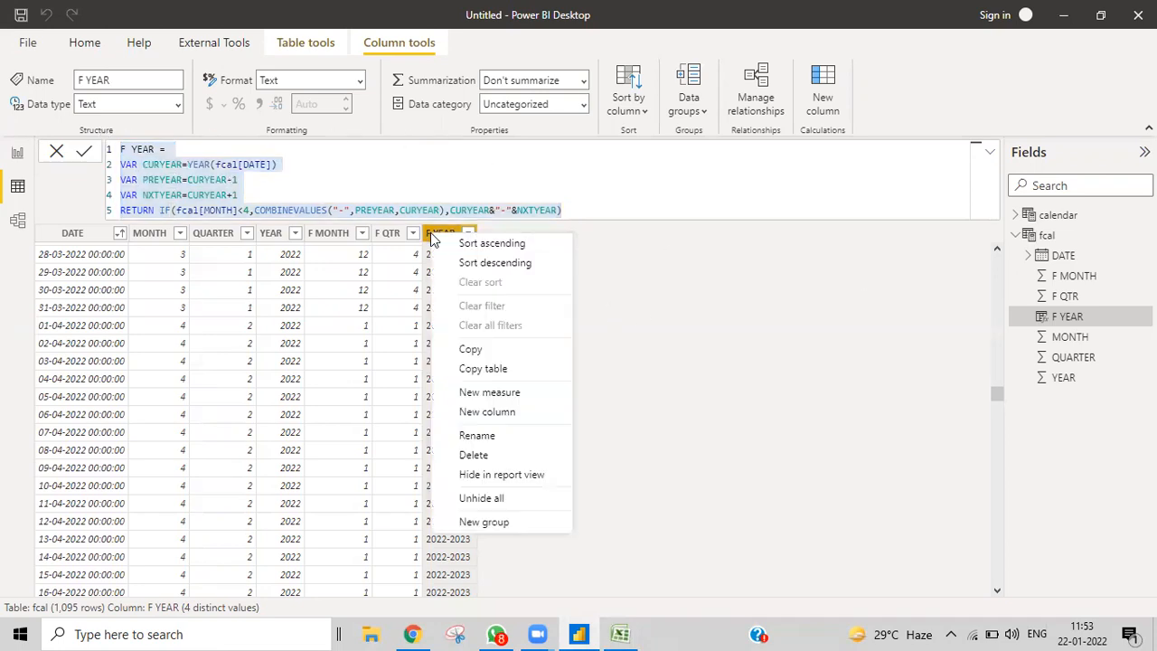
{"action": "left_click", "coordinate": [486, 412]}
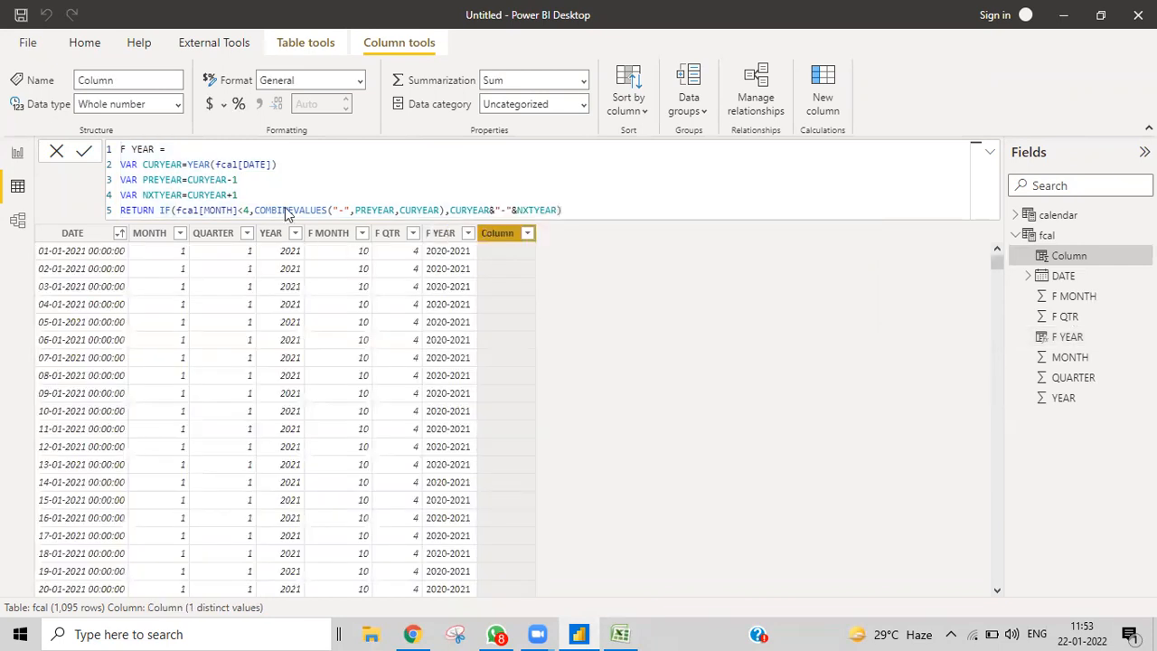
{"action": "key", "text": "ctrl+v"}
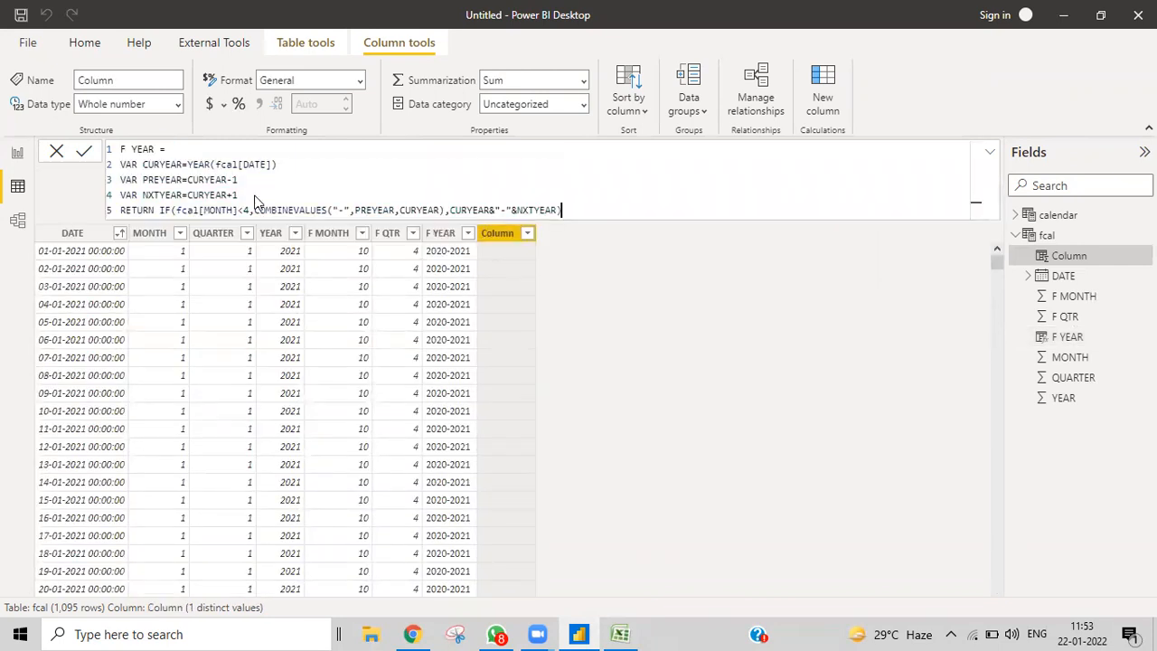
{"action": "left_click", "coordinate": [156, 149]}
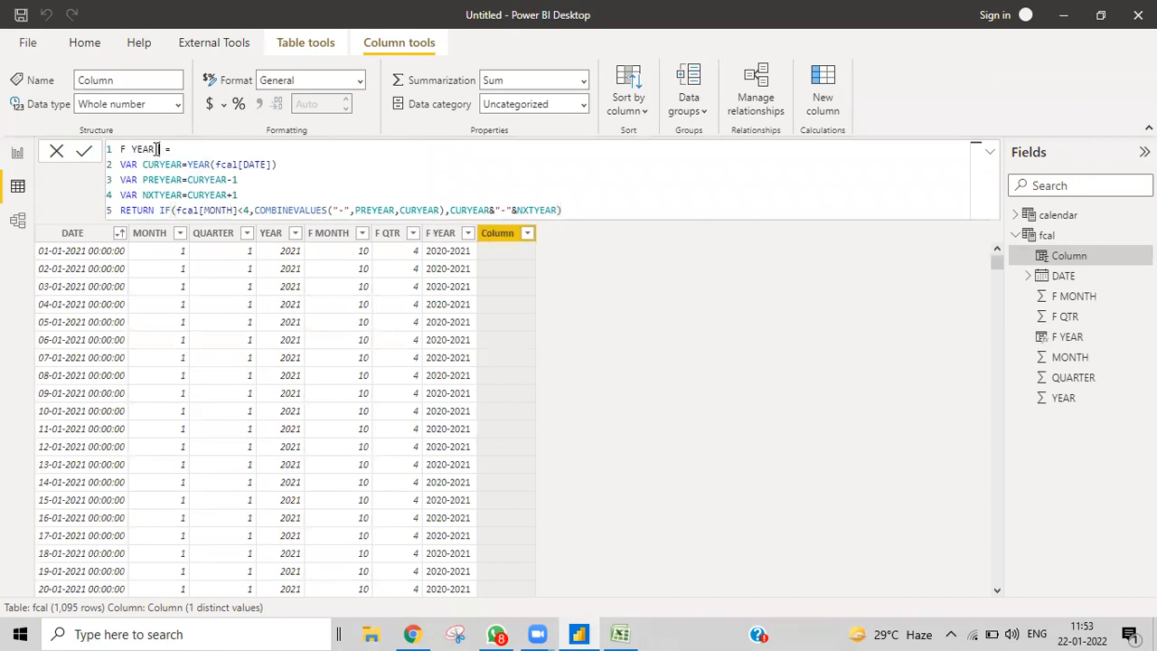
{"action": "type", "text": "2 "}
Wrap the YEAR expression of CURYEAR in RIGHT with 2 characters and commit the F YEAR 2 formula.
{"action": "type", "text": "RIGHT"}
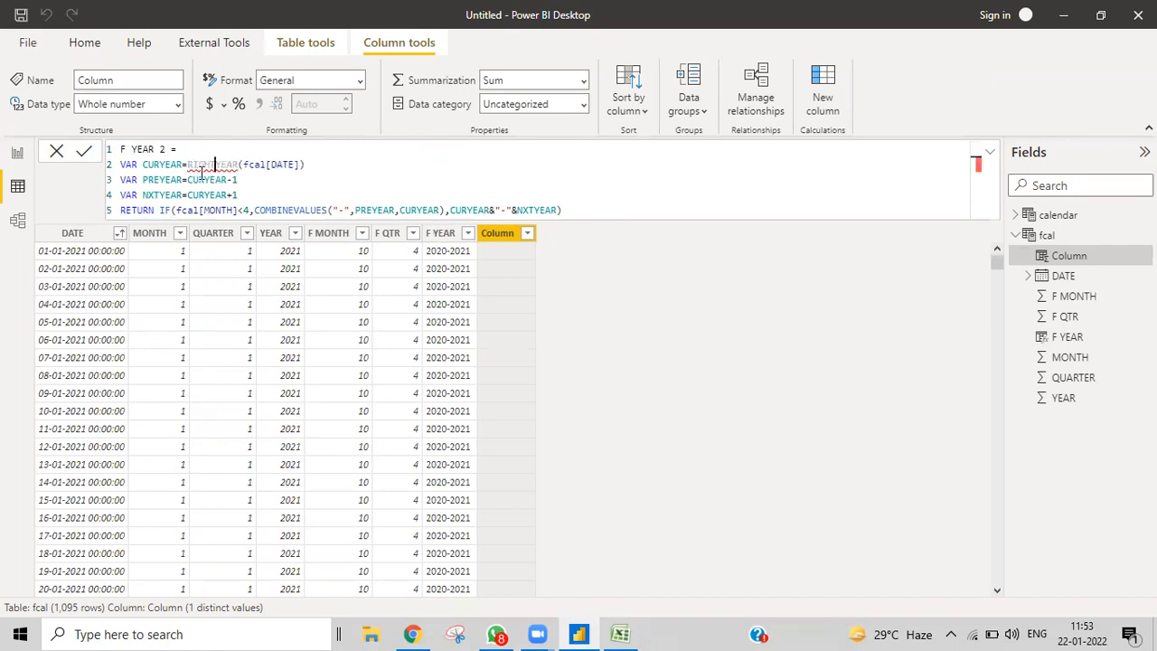
{"action": "type", "text": "("}
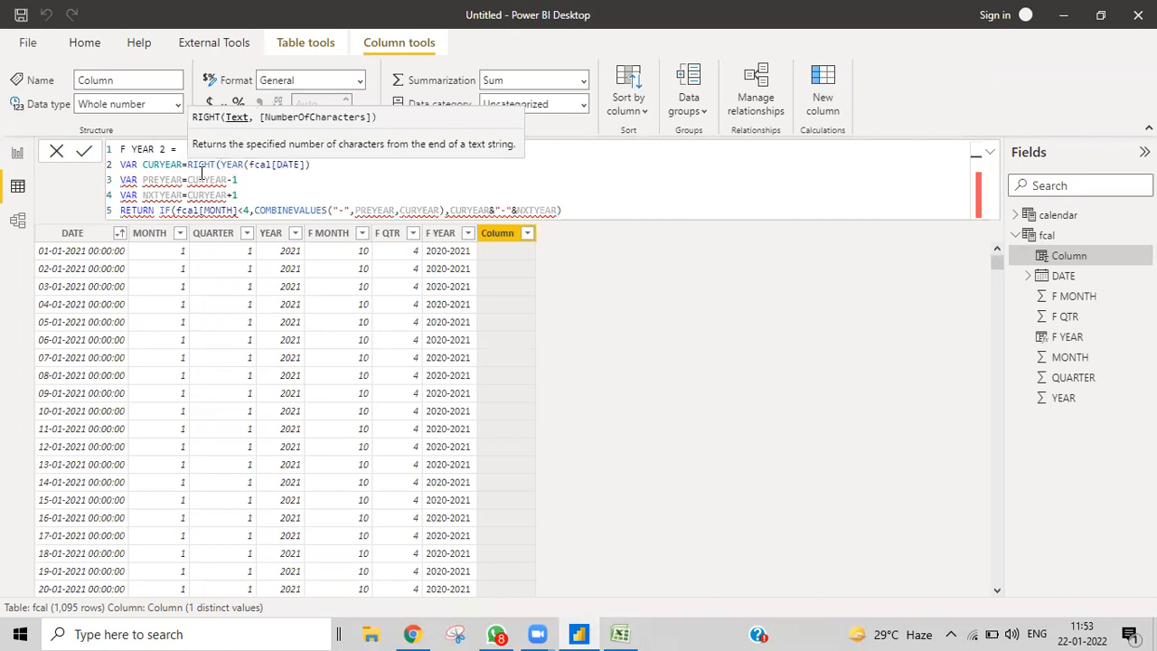
{"action": "left_click", "coordinate": [328, 167]}
{"action": "type", "text": ","}
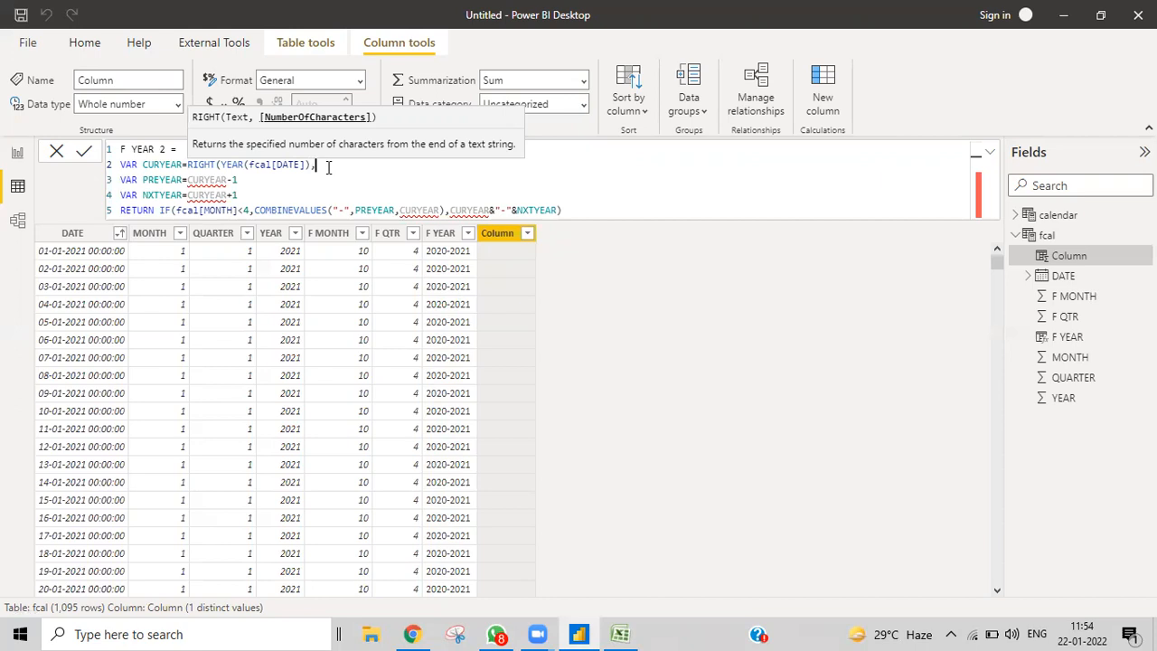
{"action": "type", "text": "2)"}
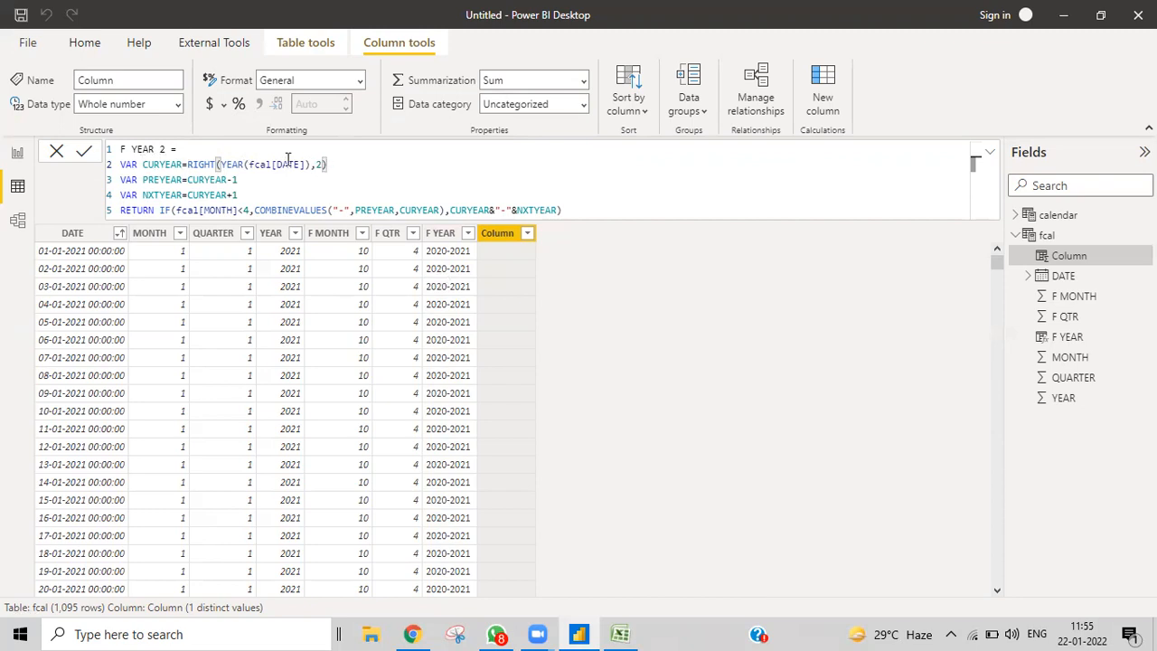
{"action": "type", "text": "2"}
{"action": "left_click", "coordinate": [575, 209]}
{"action": "key", "text": "Return"}
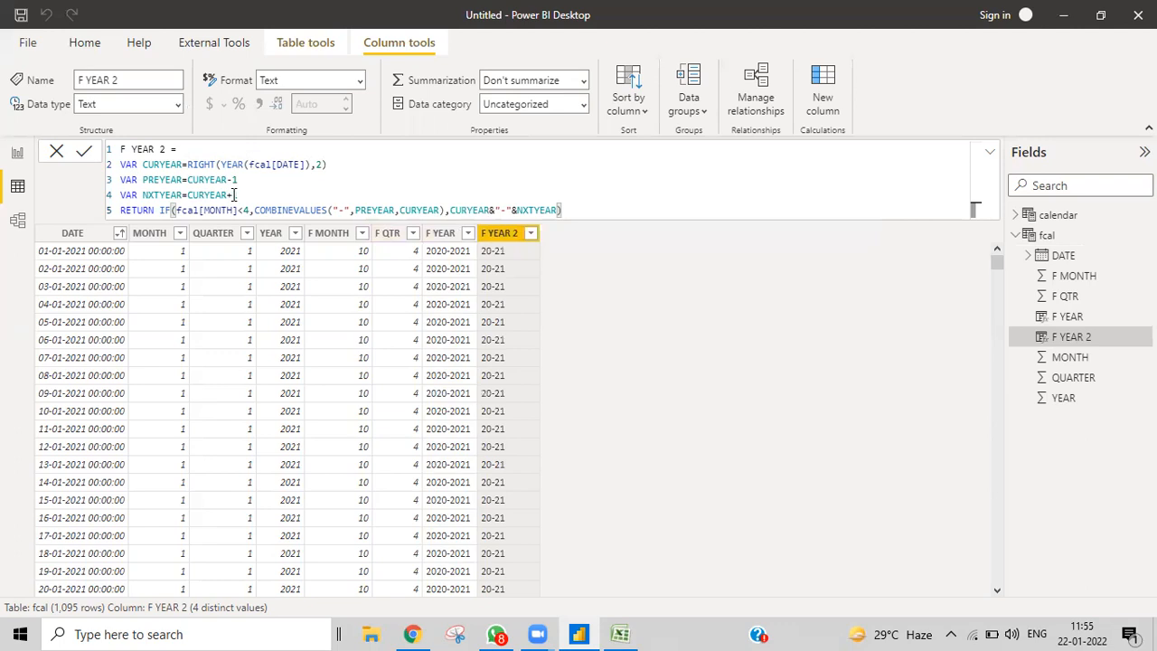
Replace the RIGHT and YEAR functions in the CURYEAR variable of F YEAR 2 with FORMAT.
{"action": "left_click", "coordinate": [218, 164]}
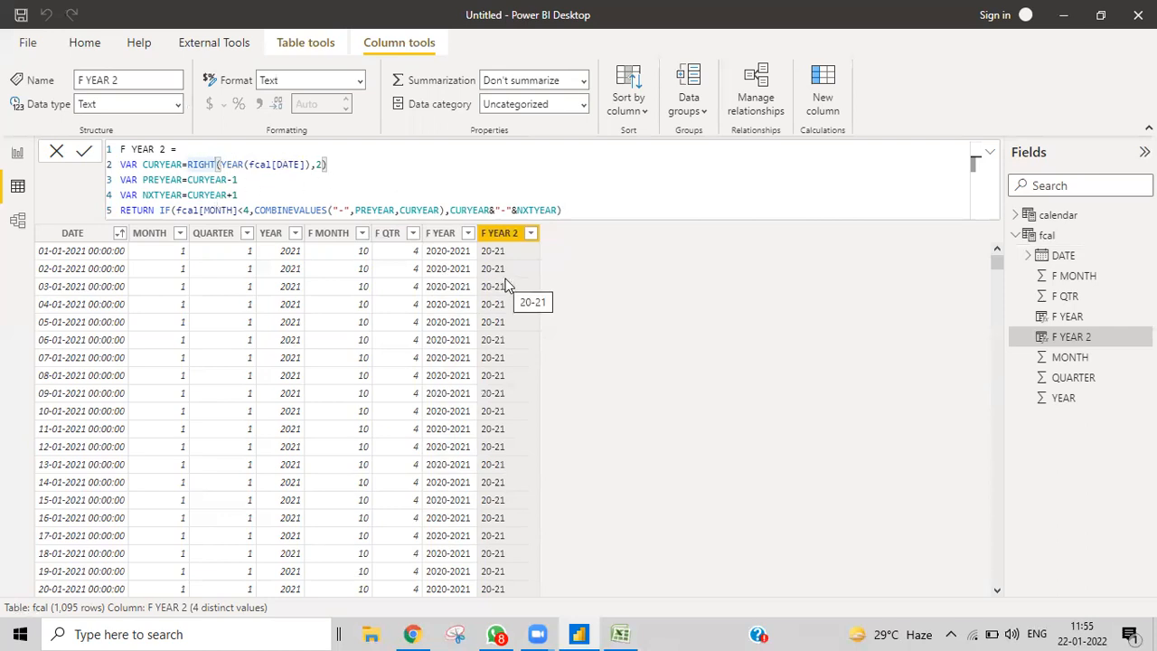
{"action": "key", "text": "BackSpace"}
{"action": "left_click", "coordinate": [229, 164]}
{"action": "key", "text": "BackSpace"}
{"action": "key", "text": "BackSpace"}
{"action": "key", "text": "BackSpace"}
{"action": "key", "text": "BackSpace"}
{"action": "key", "text": "BackSpace"}
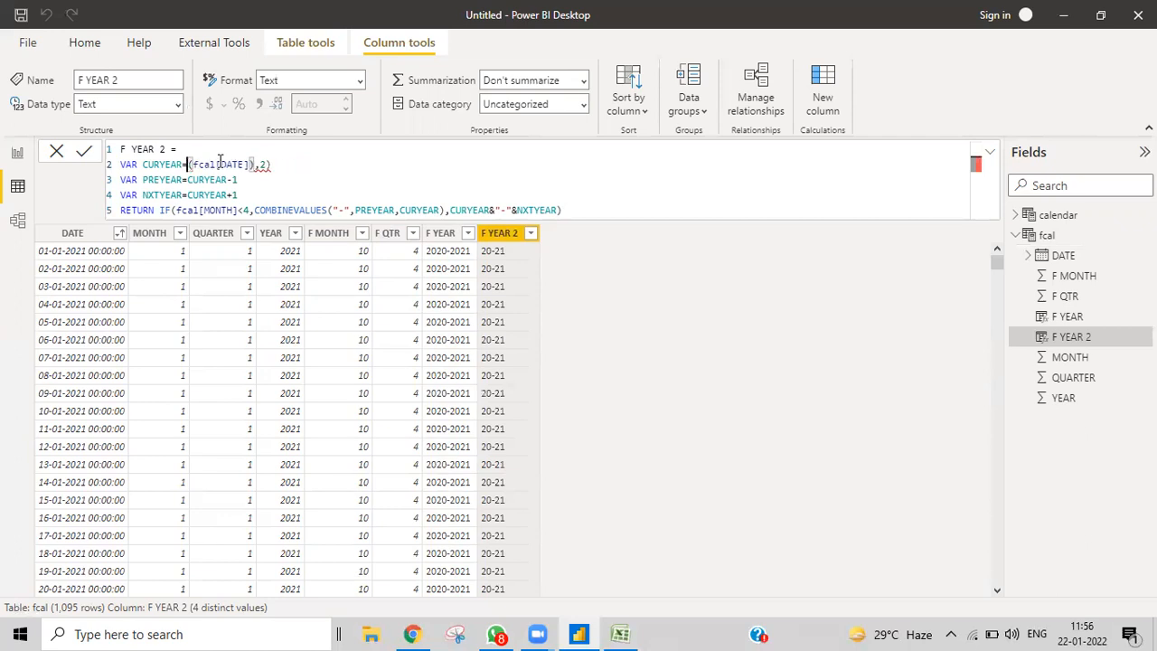
{"action": "type", "text": "FORMAT"}
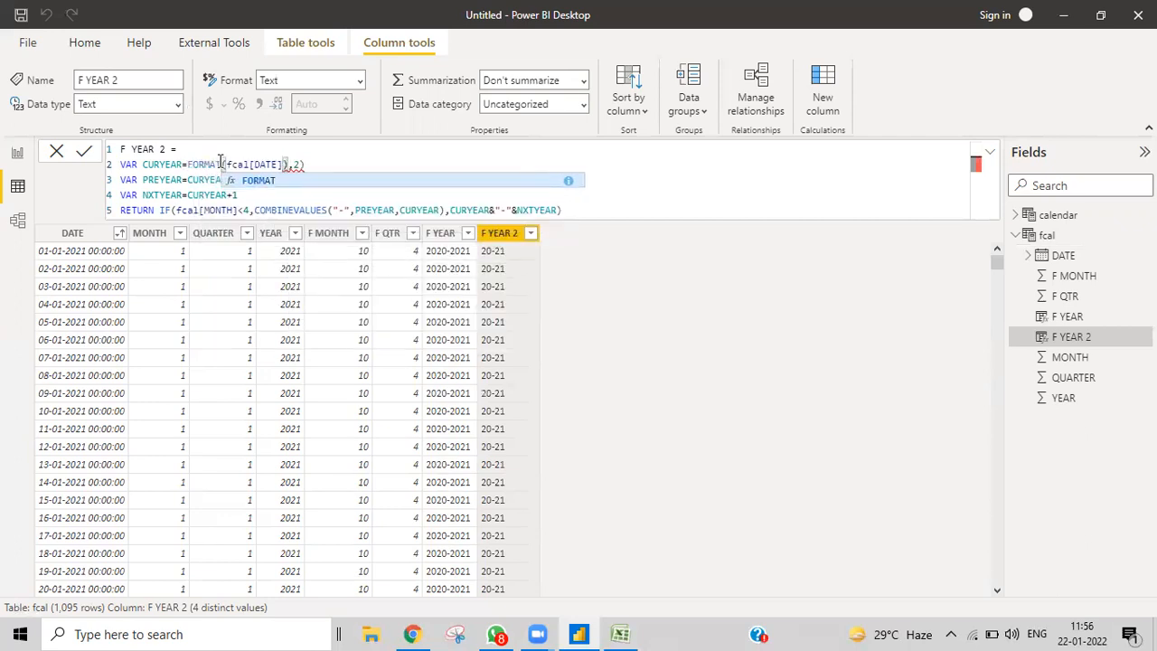
Complete the CURYEAR expression as FORMAT(fcal[DATE],"YY") and commit the F YEAR 2 formula.
{"action": "left_click", "coordinate": [296, 166]}
{"action": "key", "text": "BackSpace"}
{"action": "key", "text": "BackSpace"}
{"action": "key", "text": "BackSpace"}
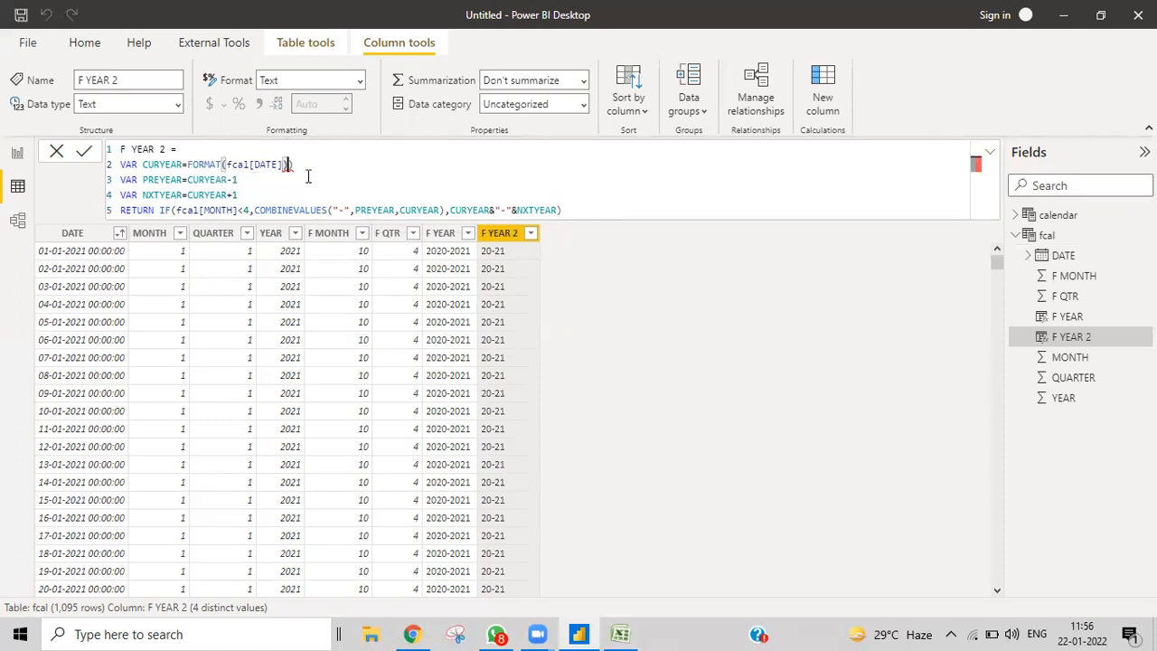
{"action": "type", "text": ",\""}
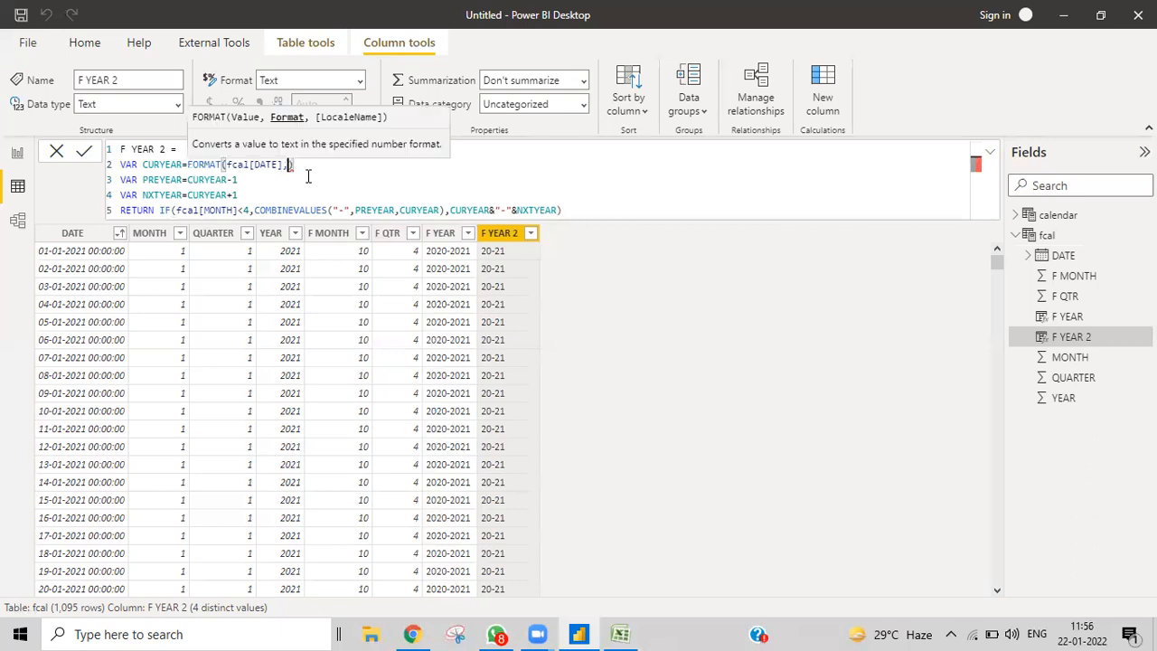
{"action": "type", "text": "YY\")"}
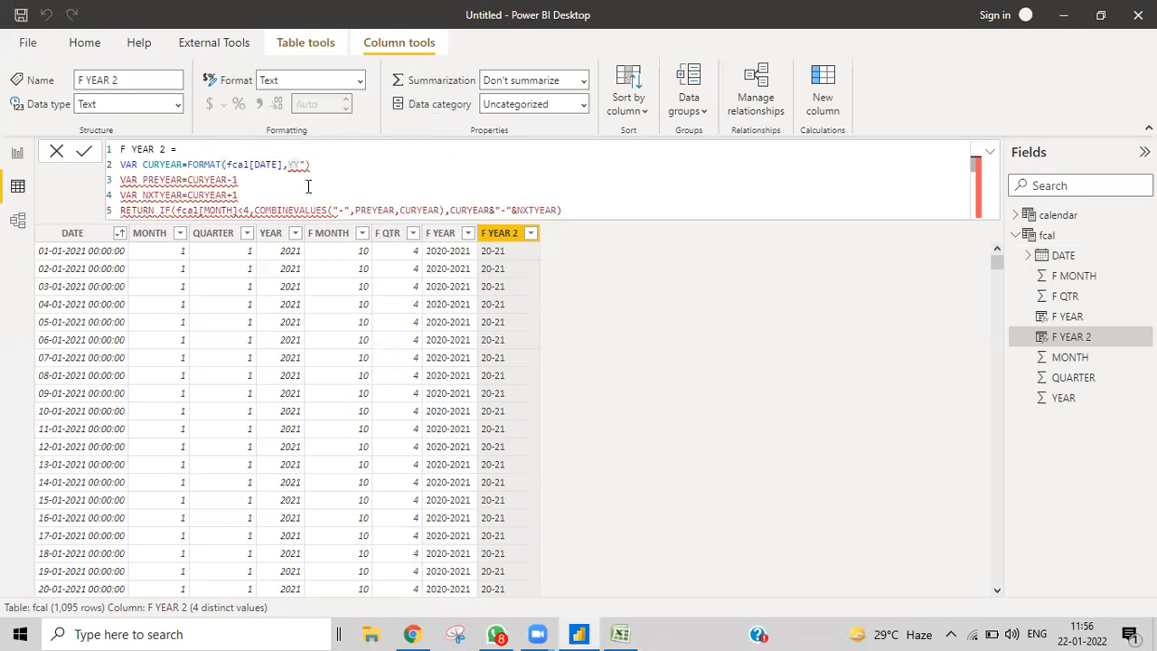
{"action": "key", "text": "Left"}
{"action": "key", "text": "Left"}
{"action": "key", "text": "Left"}
{"action": "key", "text": "Left"}
{"action": "type", "text": "\""}
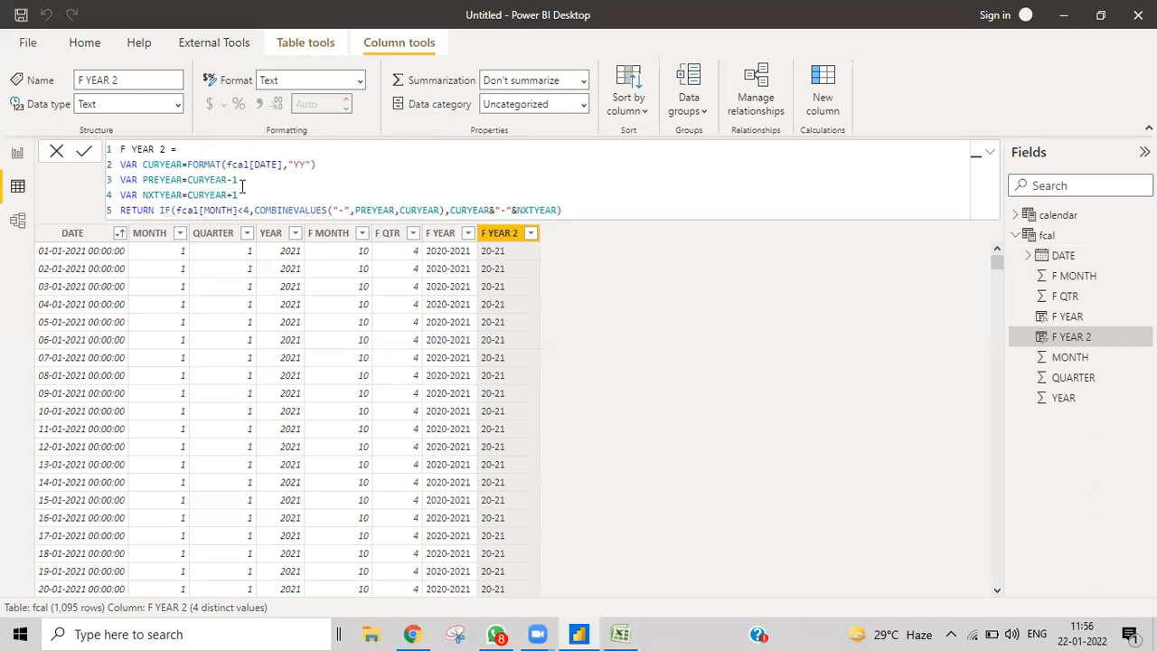
{"action": "left_click", "coordinate": [570, 212]}
{"action": "key", "text": "Return"}
Examine the F YEAR 2 values around April 2021 and the FORMAT expression that defines CURYEAR.
{"action": "scroll", "coordinate": [484, 360], "scroll_direction": "down", "scroll_amount": 20}
{"action": "scroll", "coordinate": [484, 357], "scroll_direction": "down", "scroll_amount": 7}
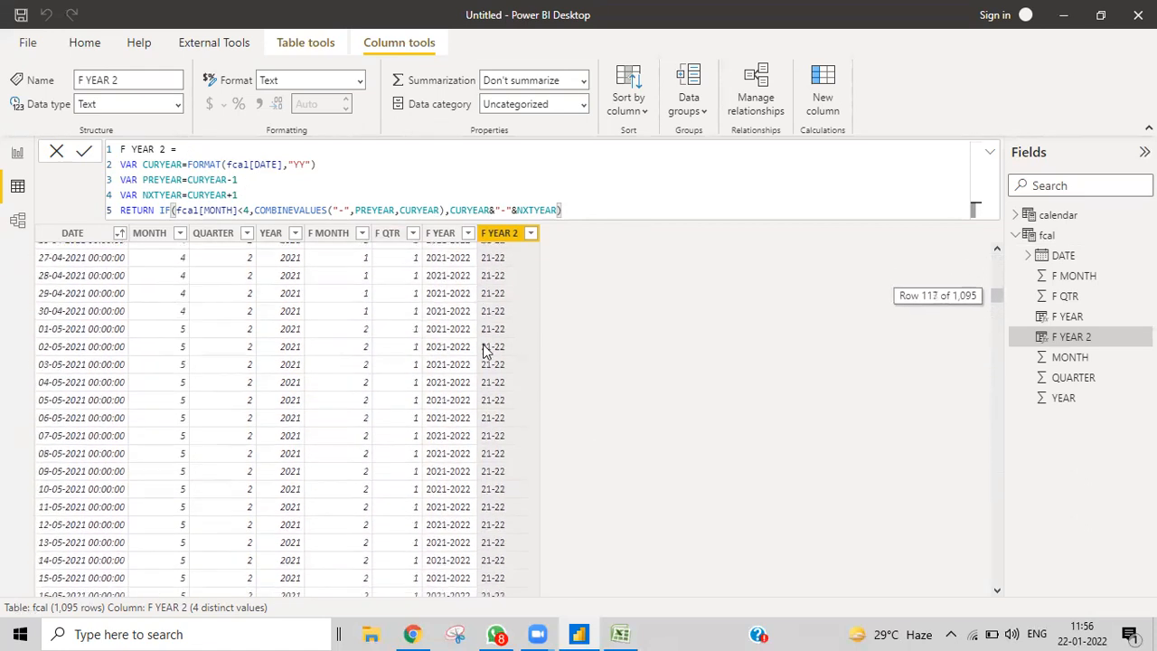
{"action": "scroll", "coordinate": [486, 351], "scroll_direction": "up", "scroll_amount": 4}
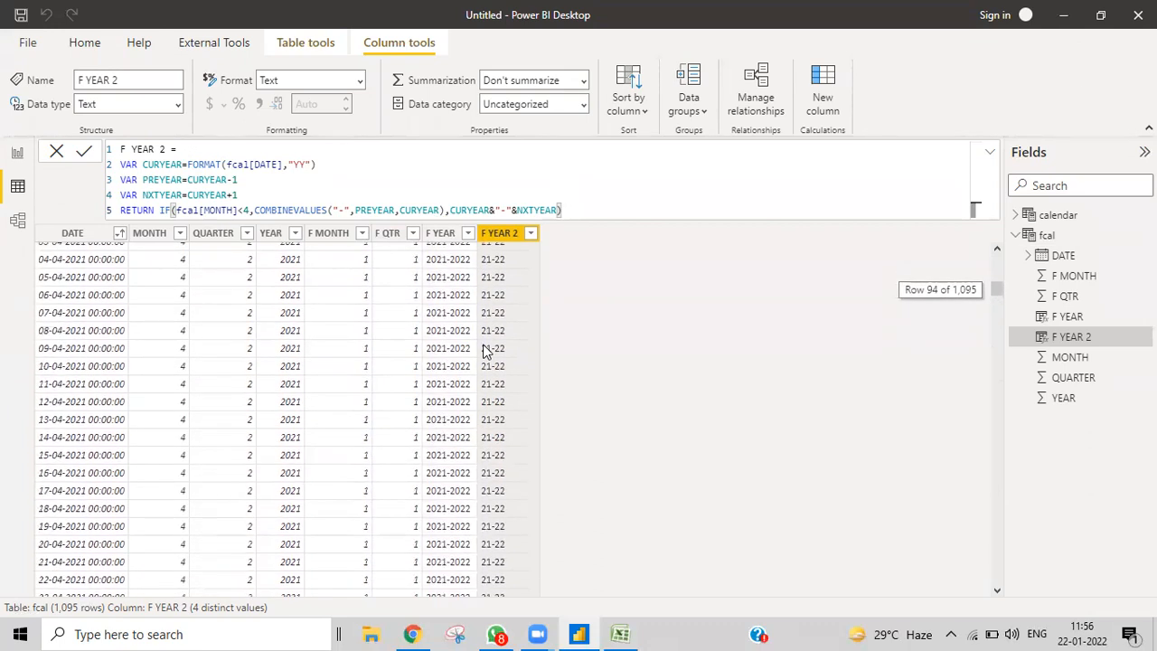
{"action": "scroll", "coordinate": [484, 351], "scroll_direction": "up", "scroll_amount": 1}
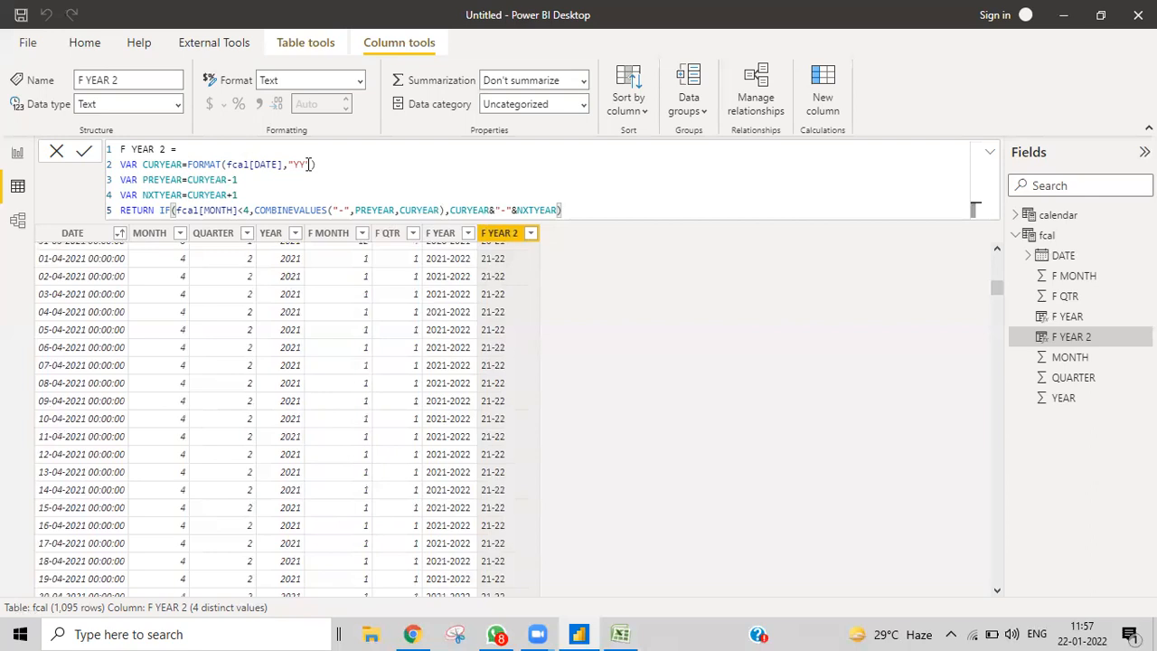
{"action": "type", "text": "\""}
{"action": "left_click_drag", "start_coordinate": [309, 165], "coordinate": [189, 165]}
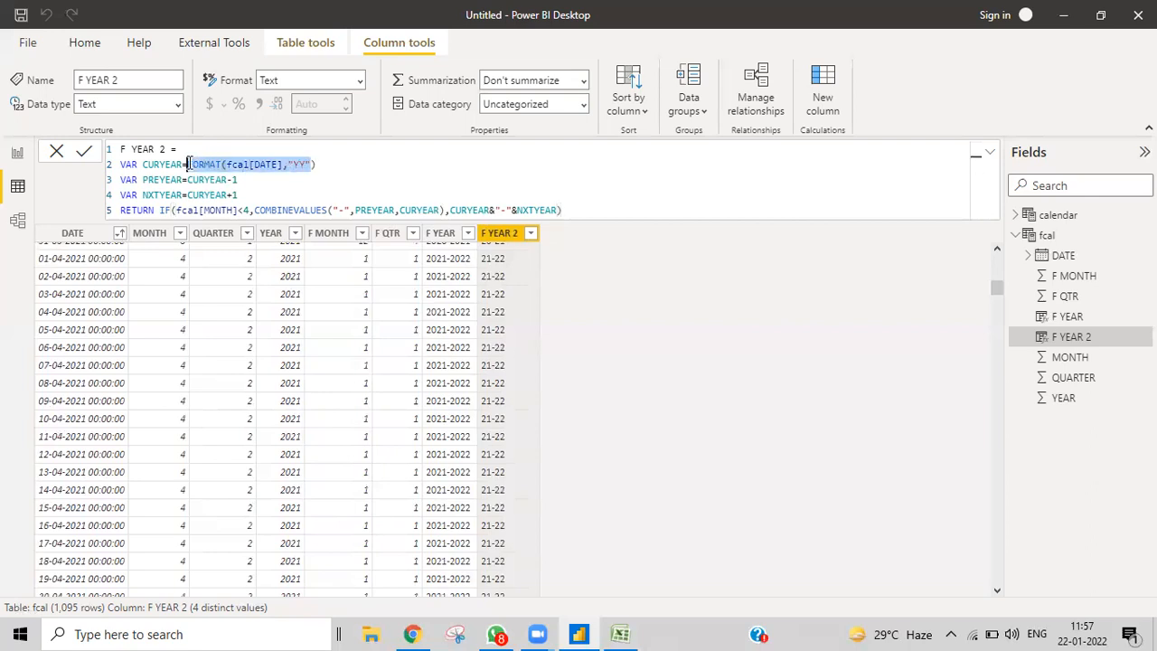
{"action": "left_click", "coordinate": [331, 164]}
{"action": "left_click_drag", "start_coordinate": [329, 164], "coordinate": [188, 164]}
Switch to the Excel workbook and enter the prefixed fiscal year Y20-Y21 in cell P5.
{"action": "left_click", "coordinate": [620, 634]}
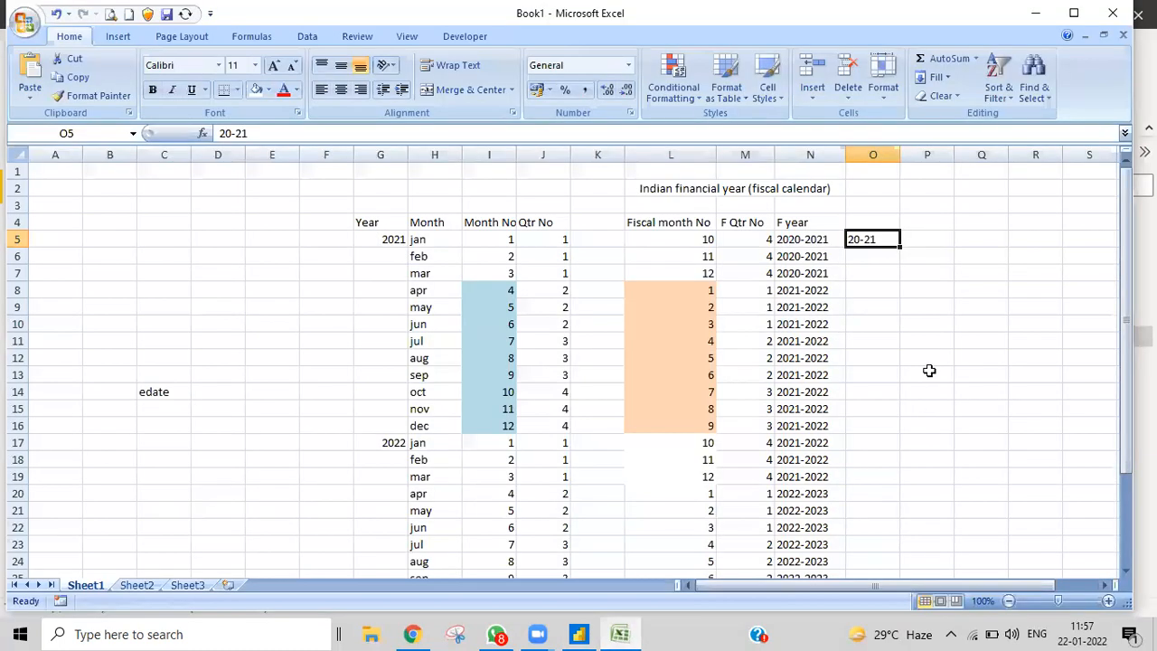
{"action": "double_click", "coordinate": [924, 240]}
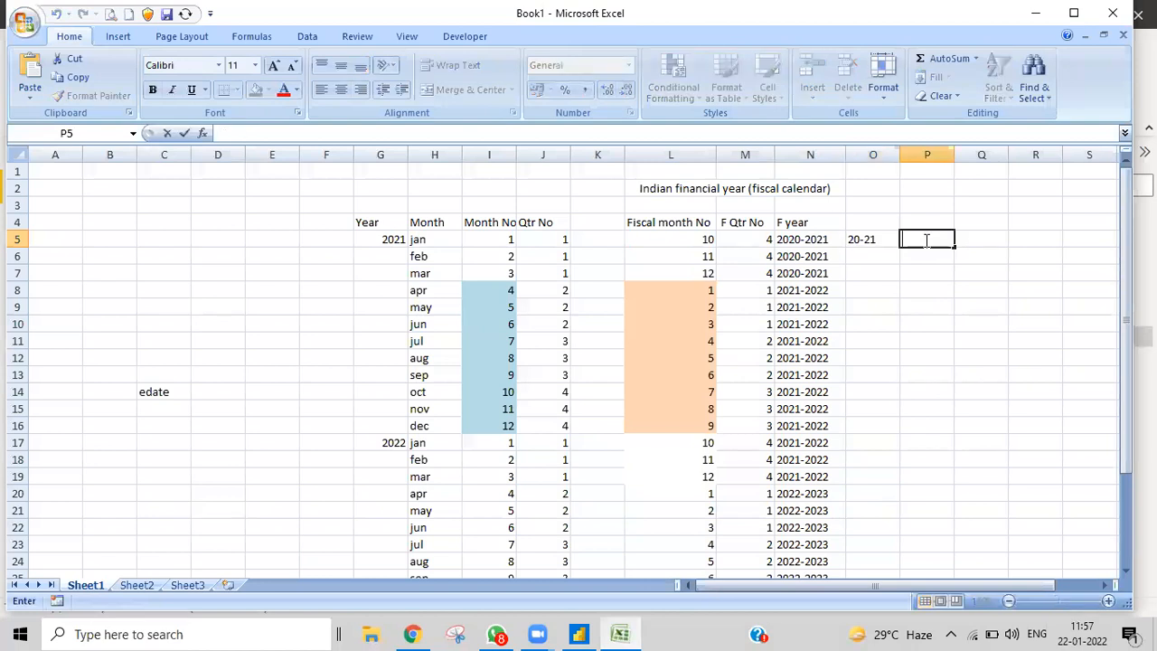
{"action": "type", "text": "Y20-Y21"}
{"action": "left_click", "coordinate": [931, 286]}
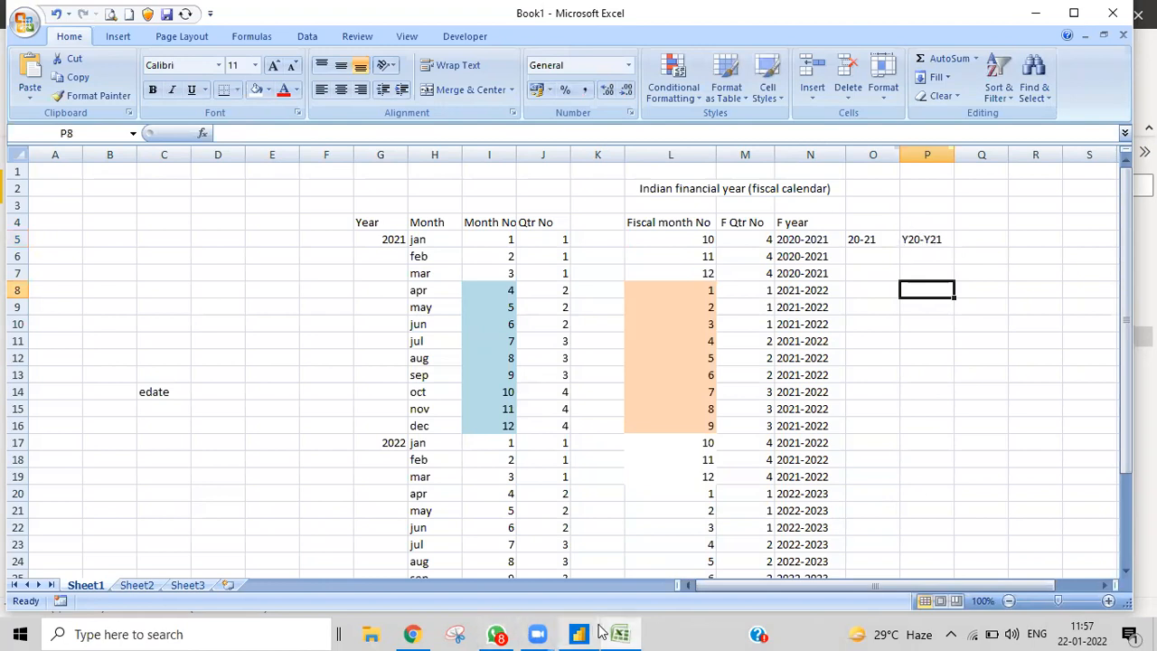
Switch to Power BI Desktop, prefix the CURYEAR expression of F YEAR 2 with "Y"& and commit the formula.
{"action": "mouse_move", "coordinate": [588, 631]}
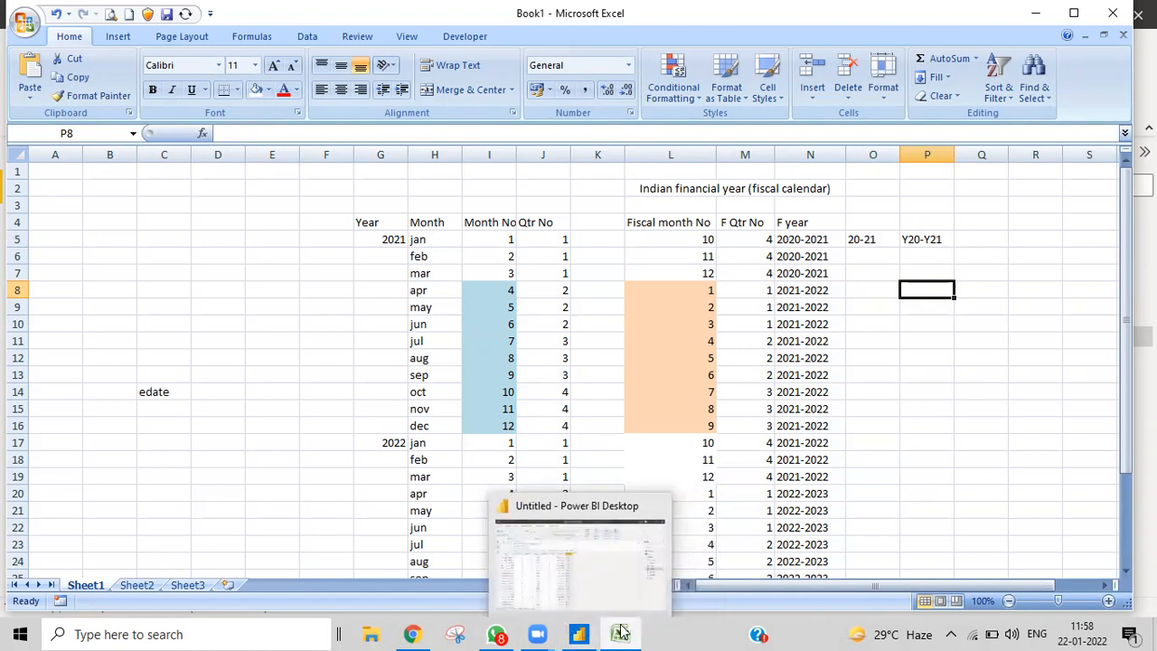
{"action": "left_click", "coordinate": [583, 633]}
{"action": "left_click_drag", "start_coordinate": [316, 164], "coordinate": [187, 164]}
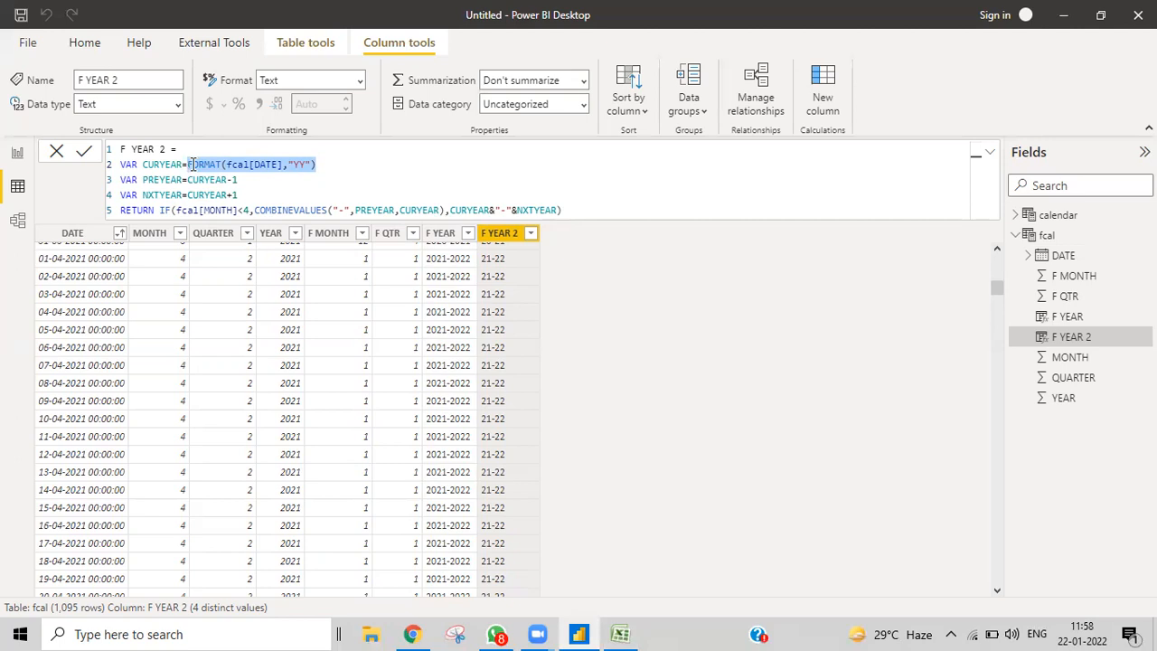
{"action": "key", "text": "Left"}
{"action": "type", "text": "I"}
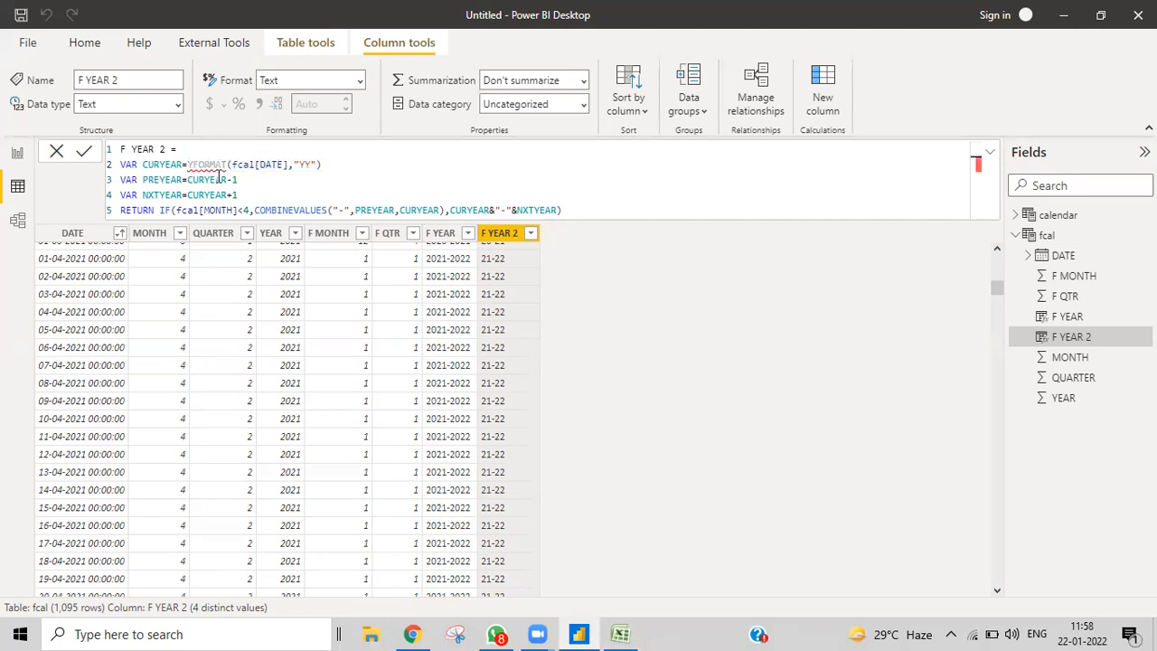
{"action": "type", "text": "&"}
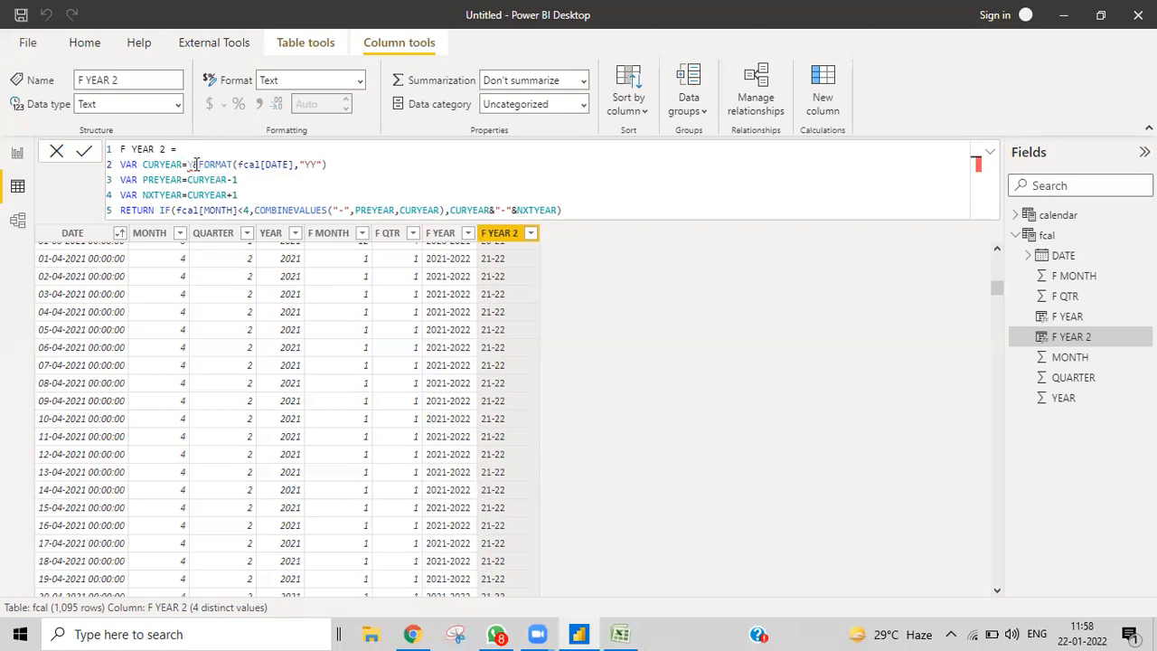
{"action": "left_click", "coordinate": [190, 165]}
{"action": "type", "text": "\"\"&"}
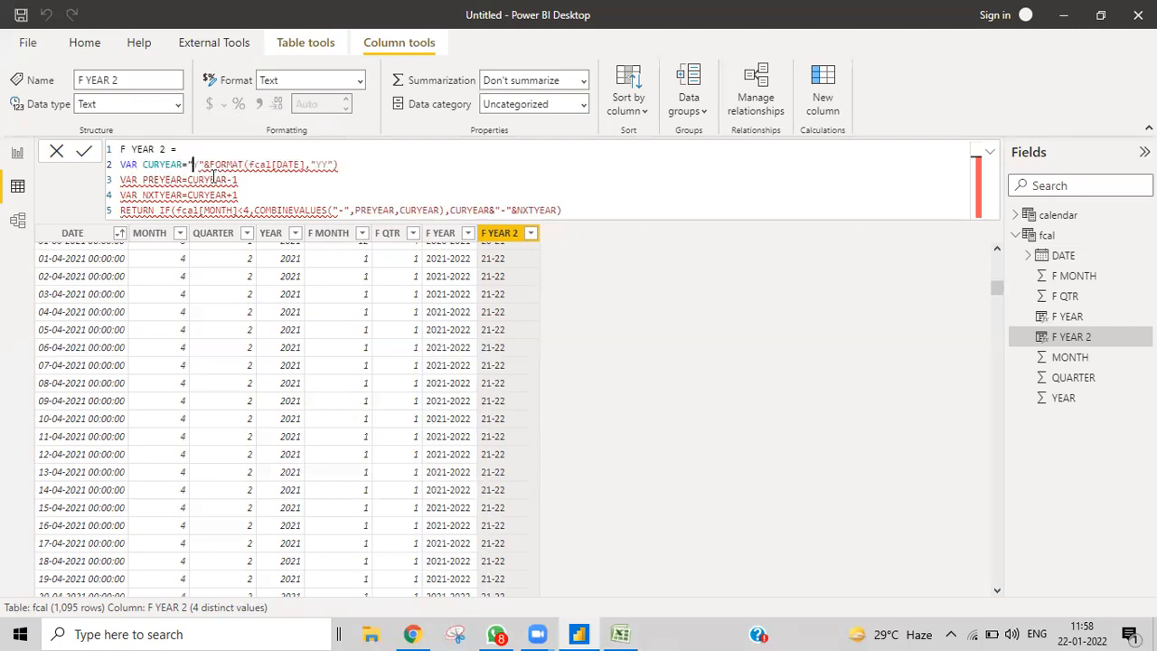
{"action": "left_click", "coordinate": [364, 173]}
{"action": "key", "text": "Return"}
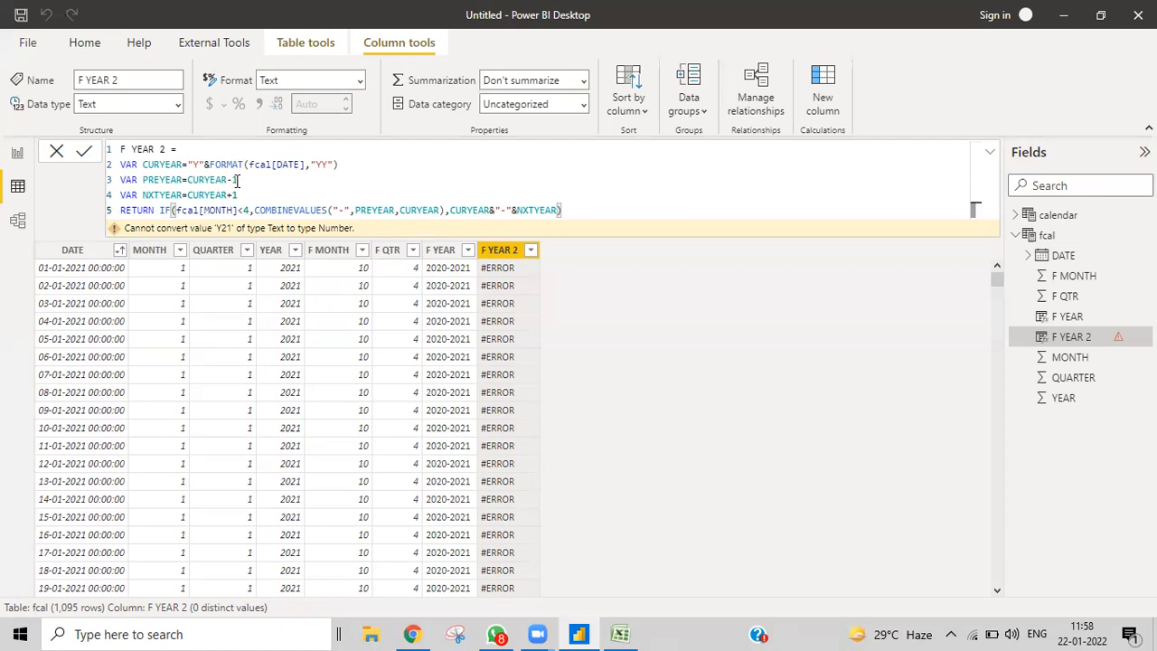
Enclose the FORMAT part of CURYEAR in parentheses and subtract 1, as "Y"&(FORMAT(fcal[DATE],"YY")-1).
{"action": "key", "text": "BackSpace"}
{"action": "type", "text": "1"}
{"action": "left_click", "coordinate": [237, 170]}
{"action": "type", "text": "("}
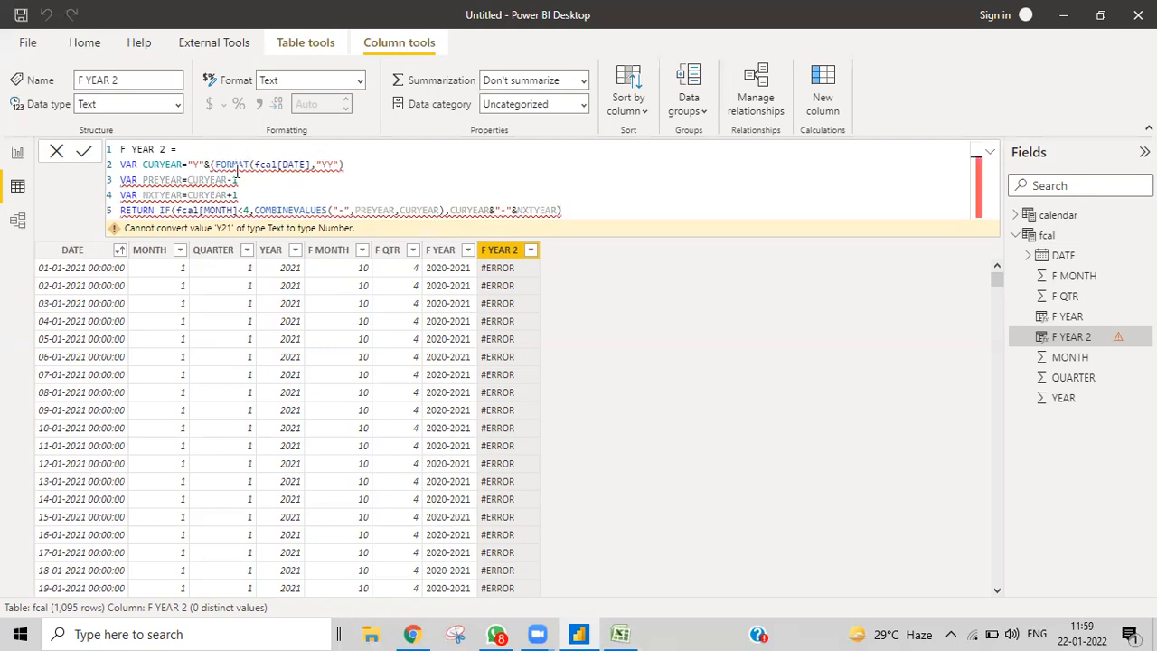
{"action": "left_click", "coordinate": [362, 163]}
{"action": "type", "text": ")-"}
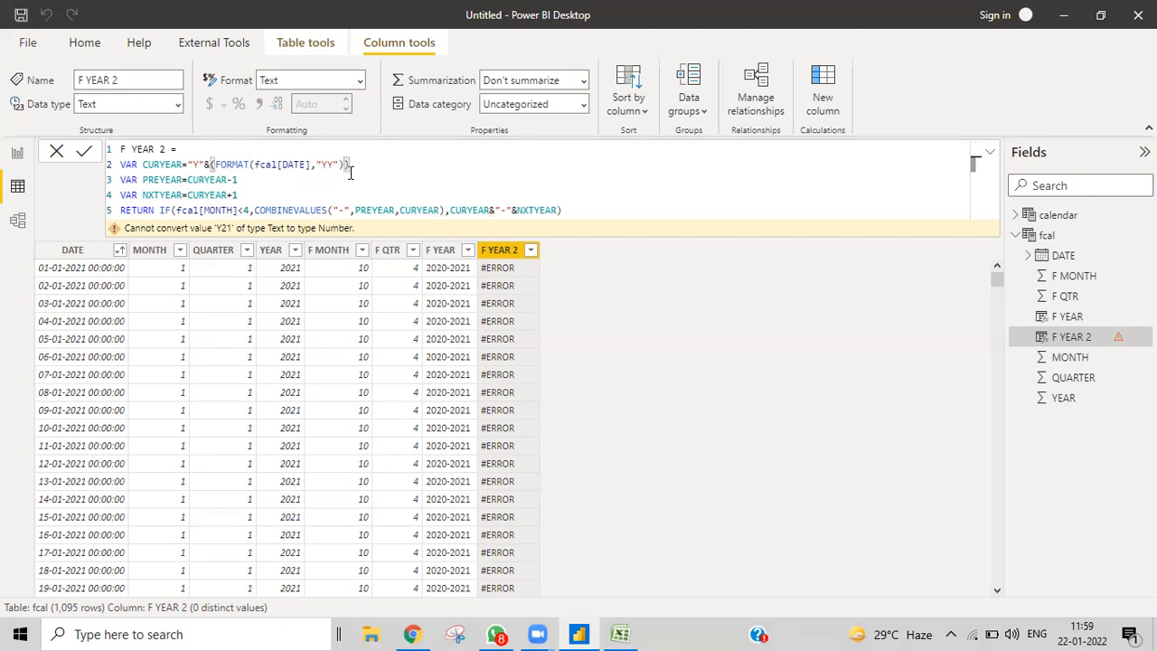
{"action": "type", "text": "1"}
Duplicate the VAR and RETURN lines of the F YEAR 2 formula a few lines below the original block.
{"action": "left_click_drag", "start_coordinate": [369, 163], "coordinate": [187, 163]}
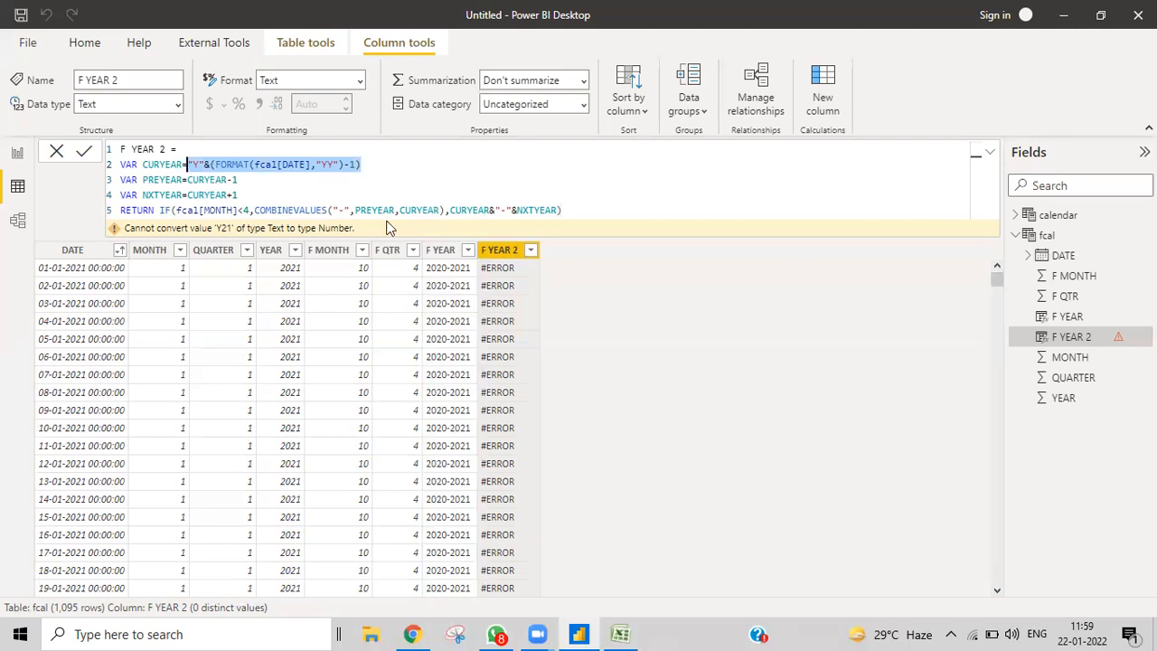
{"action": "left_click_drag", "start_coordinate": [573, 211], "coordinate": [119, 166]}
{"action": "key", "text": "ctrl+c"}
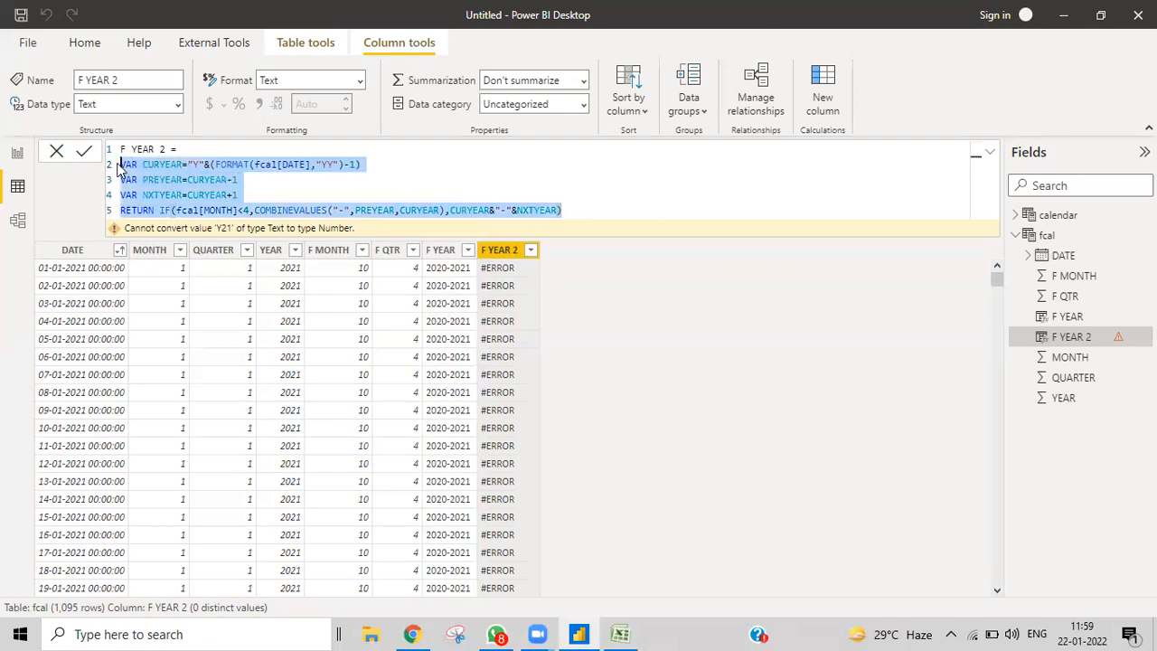
{"action": "left_click", "coordinate": [579, 213]}
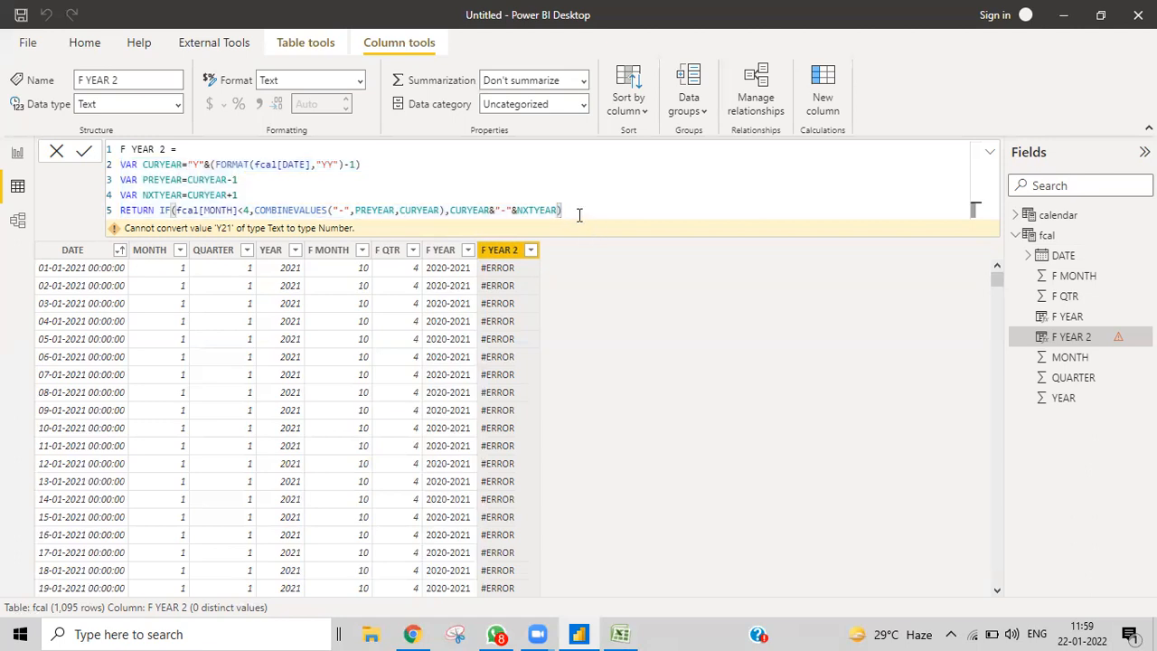
{"action": "key", "text": "shift+Return"}
{"action": "key", "text": "shift+Return"}
{"action": "key", "text": "shift+Return"}
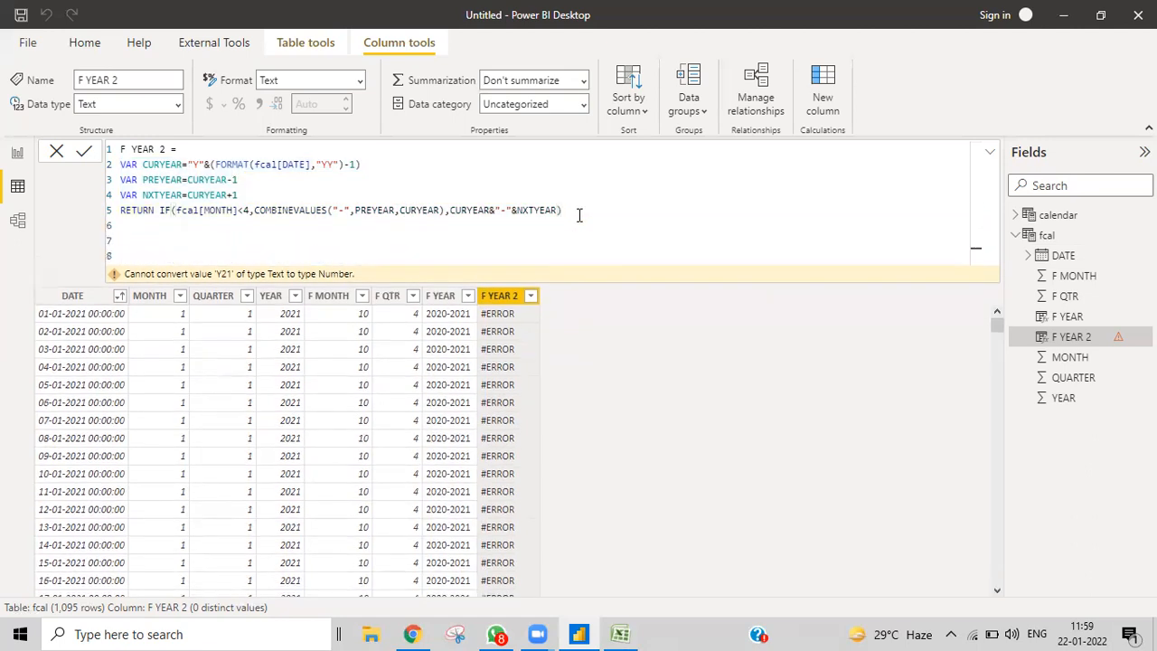
{"action": "key", "text": "ctrl+v"}
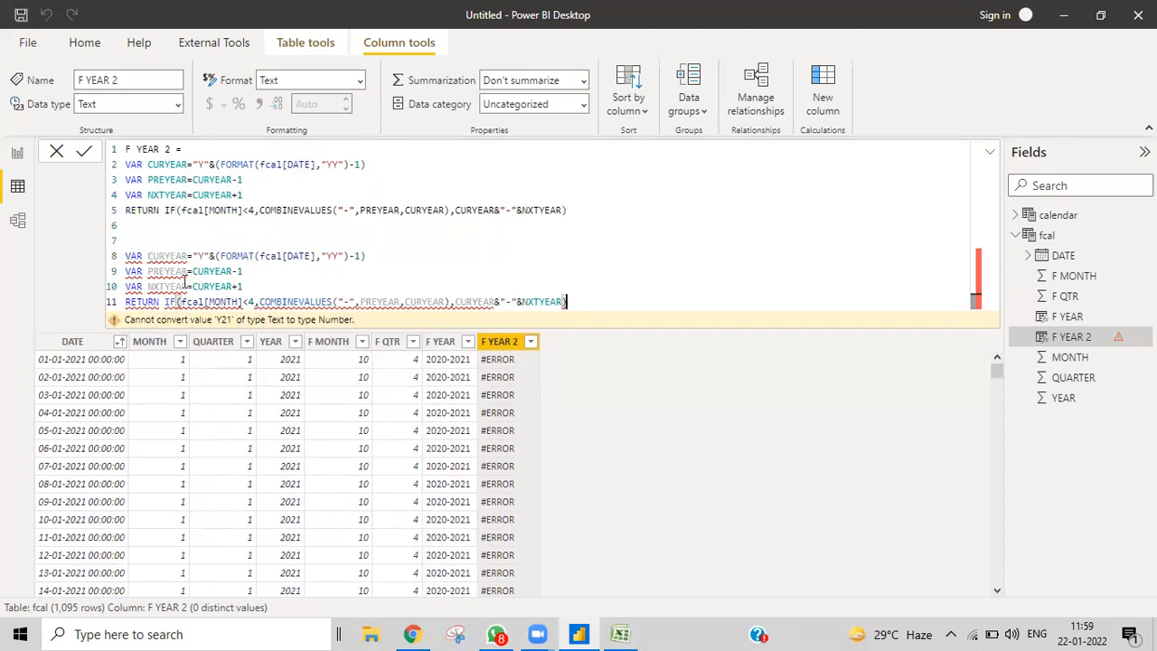
Comment out the duplicated VAR and RETURN block by enclosing it in /* and */.
{"action": "mouse_move", "coordinate": [149, 271]}
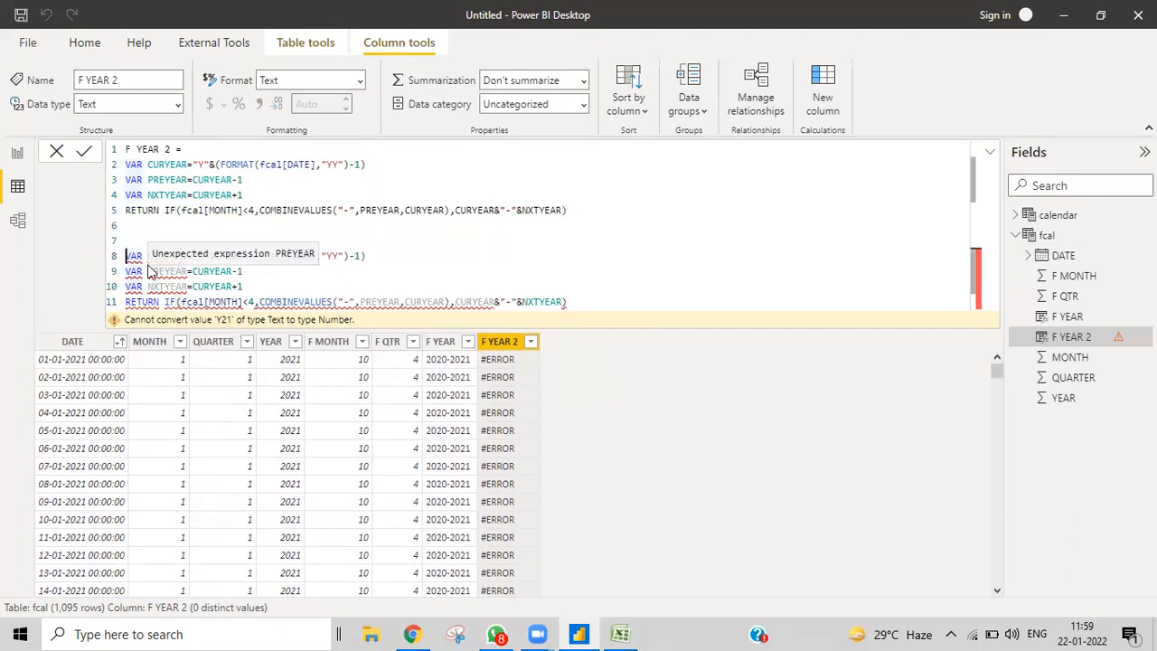
{"action": "type", "text": "/"}
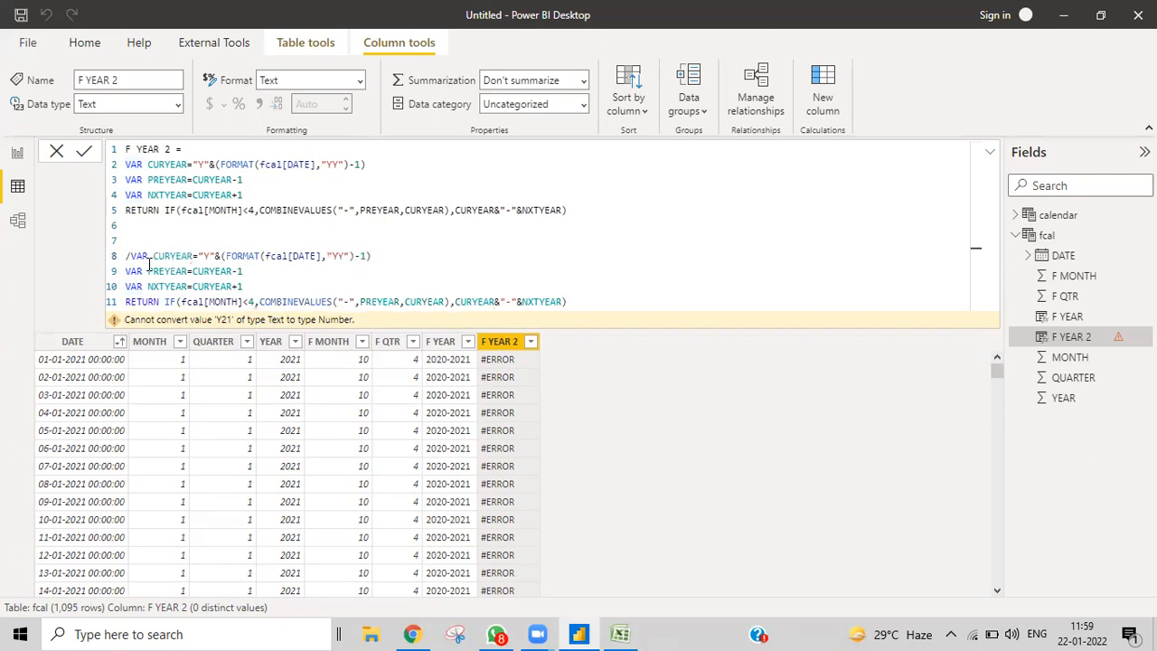
{"action": "type", "text": "*"}
{"action": "left_click", "coordinate": [597, 303]}
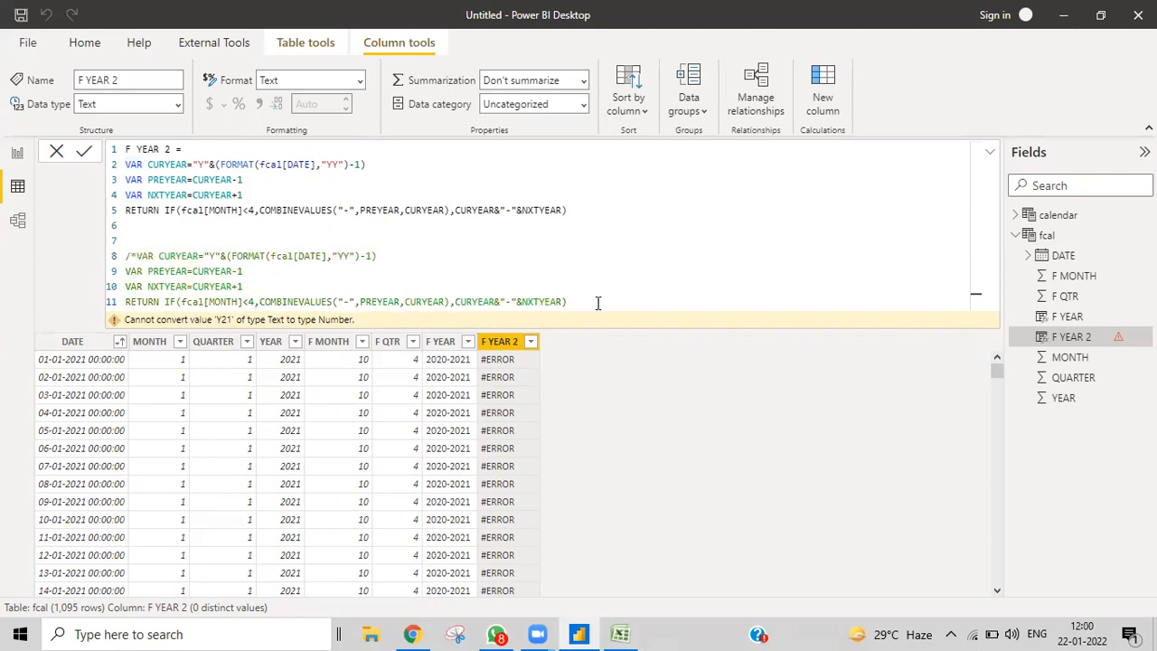
{"action": "type", "text": "*"}
{"action": "key", "text": "BackSpace"}
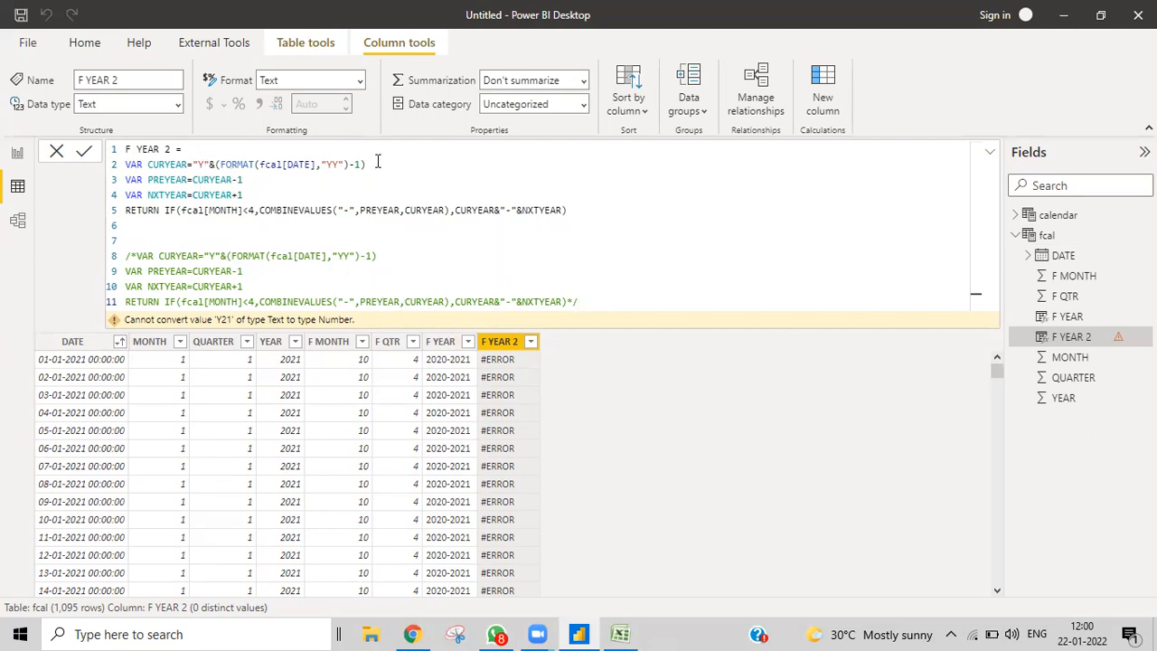
Remove the -1 from the active CURYEAR expression and use "Y"&(FORMAT(fcal[DATE],"YY")) for PREYEAR and NXTYEAR too.
{"action": "left_click_drag", "start_coordinate": [366, 164], "coordinate": [193, 164]}
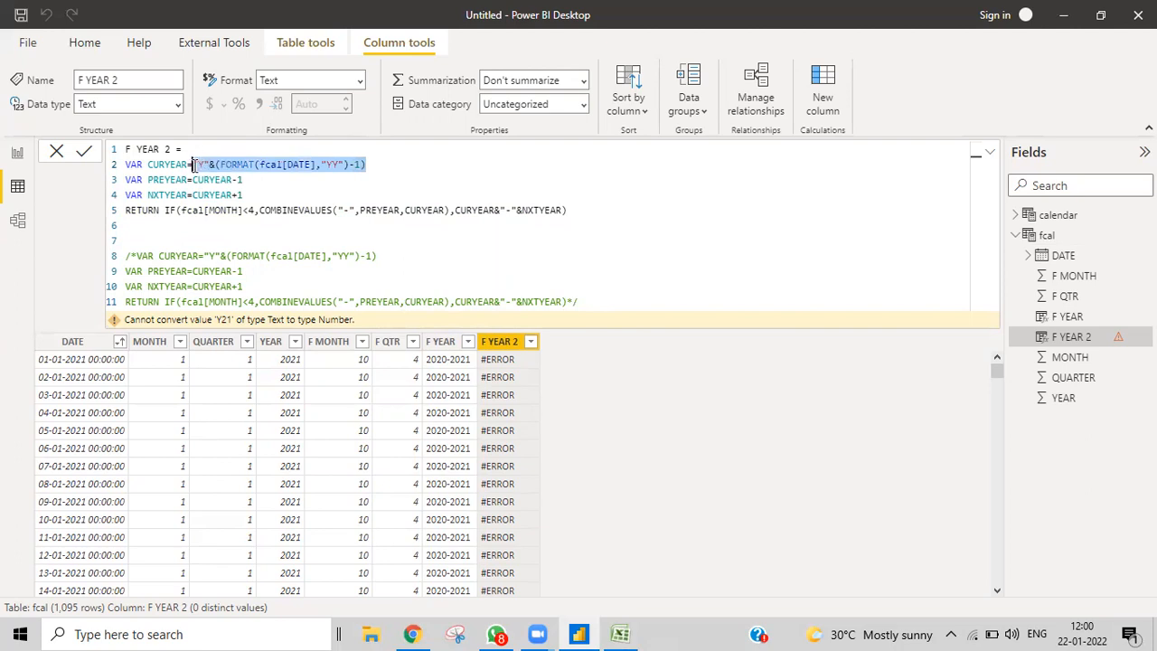
{"action": "left_click", "coordinate": [358, 165]}
{"action": "key", "text": "BackSpace"}
{"action": "key", "text": "BackSpace"}
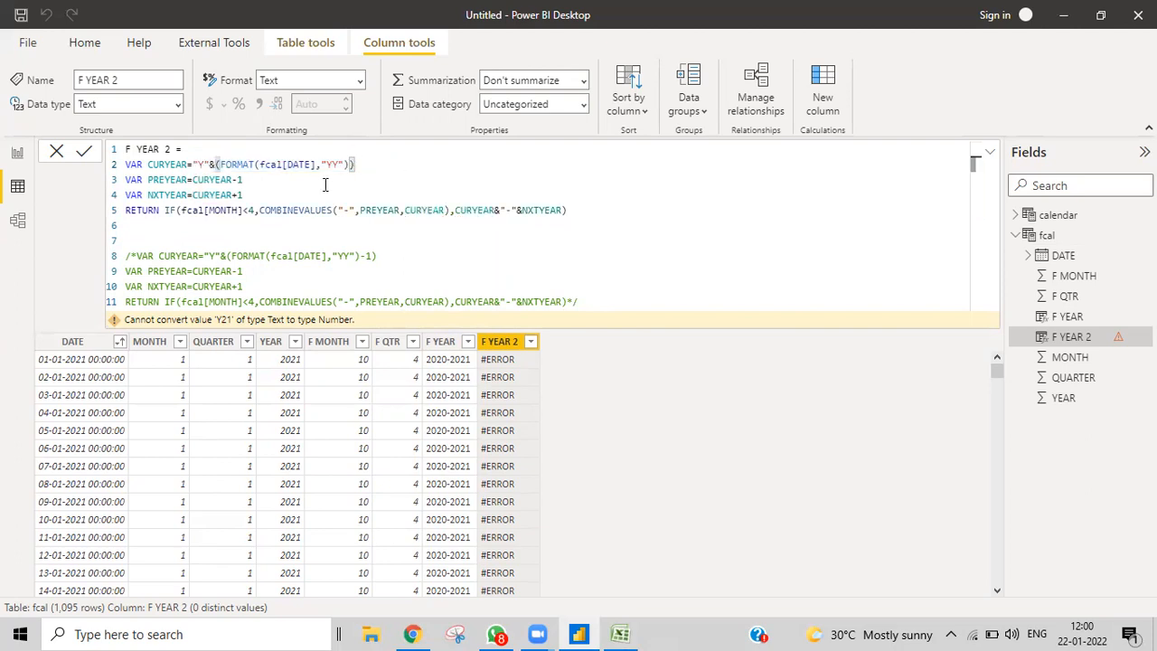
{"action": "left_click_drag", "start_coordinate": [356, 164], "coordinate": [276, 175]}
{"action": "type", "text": "\"Y\"&(FORMAT(fcal[DATE],\"YY\"))"}
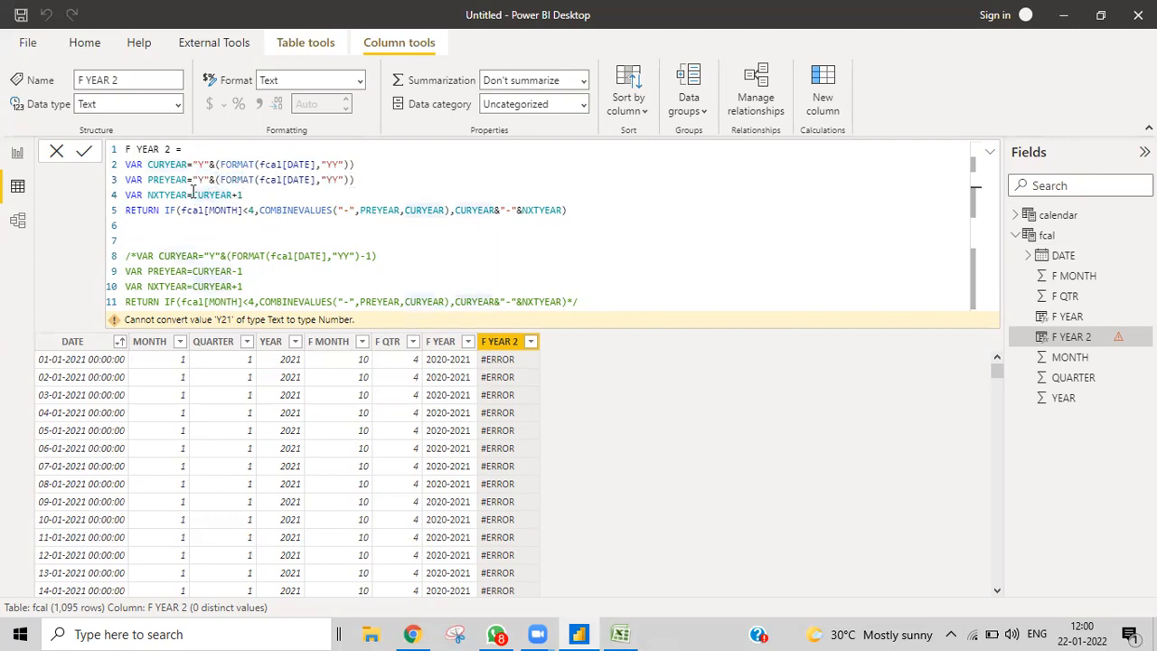
{"action": "left_click_drag", "start_coordinate": [192, 195], "coordinate": [246, 194]}
{"action": "type", "text": "\"Y\"&(FORMAT(fcal[DATE],\"YY\"))"}
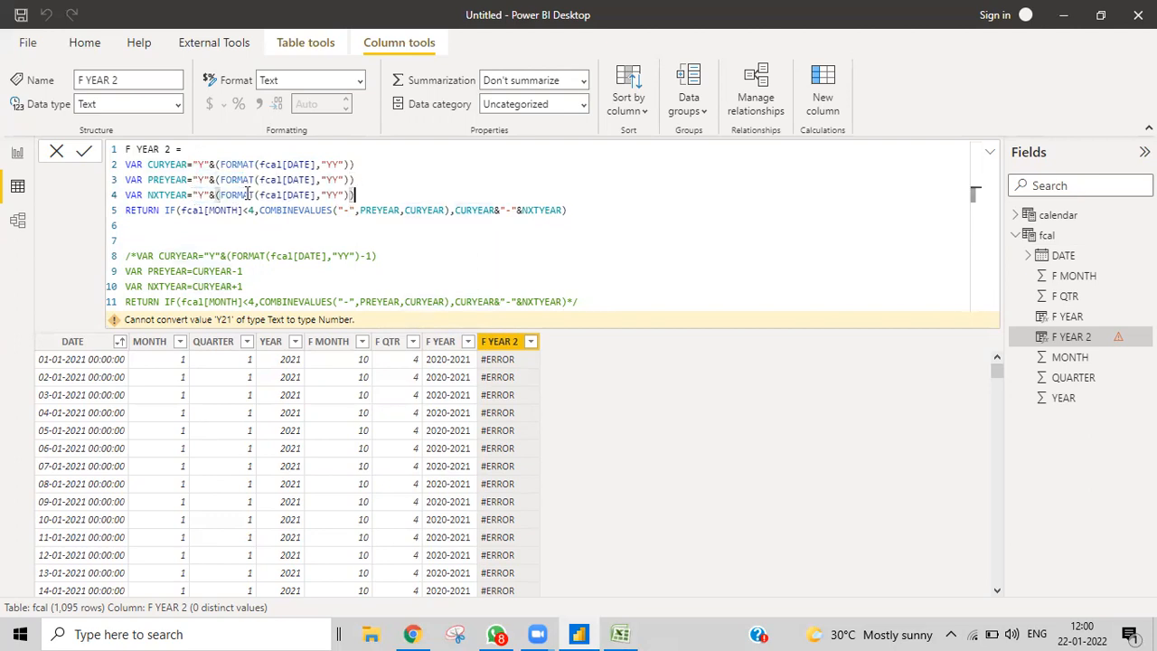
Subtract 1 inside the PREYEAR parentheses, add 1 inside the NXTYEAR parentheses, and commit the F YEAR 2 formula.
{"action": "left_click", "coordinate": [351, 181]}
{"action": "type", "text": "-1"}
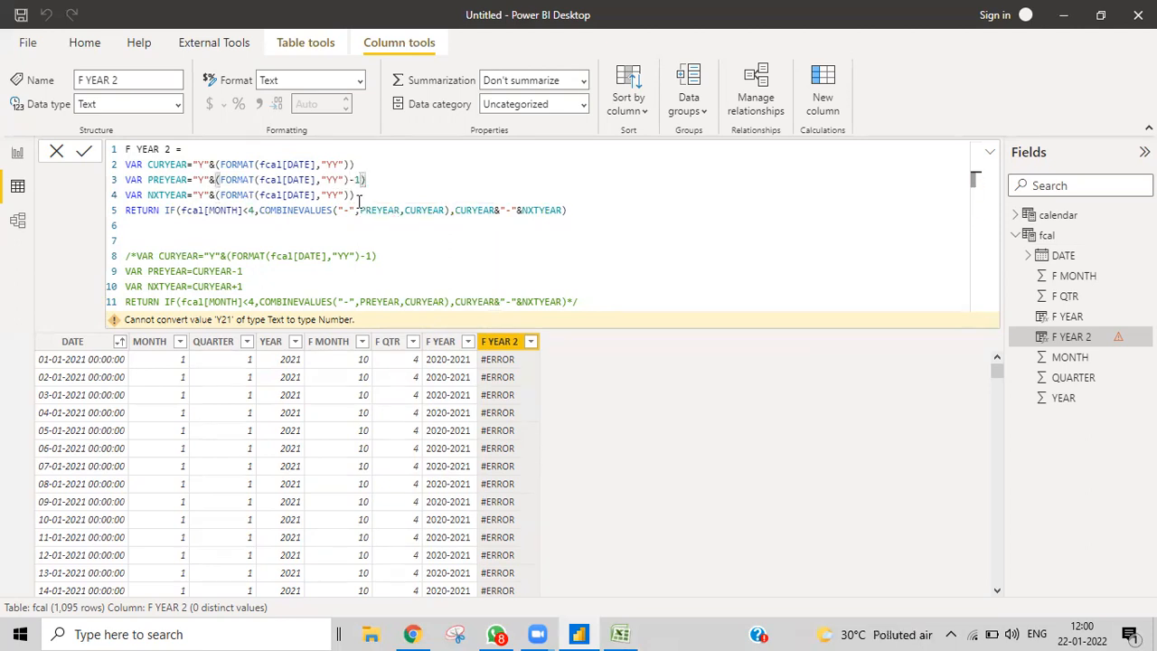
{"action": "left_click", "coordinate": [352, 195]}
{"action": "key", "text": "Left"}
{"action": "type", "text": "+1"}
{"action": "key", "text": "BackSpace"}
{"action": "key", "text": "BackSpace"}
{"action": "type", "text": "-1"}
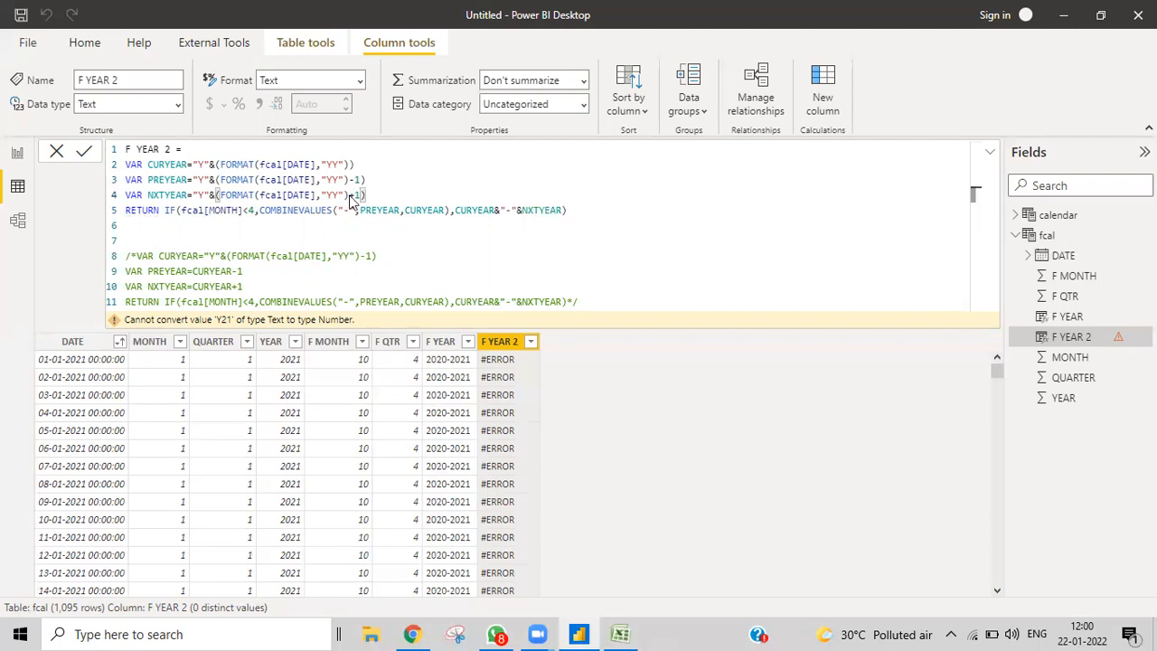
{"action": "key", "text": "Return"}
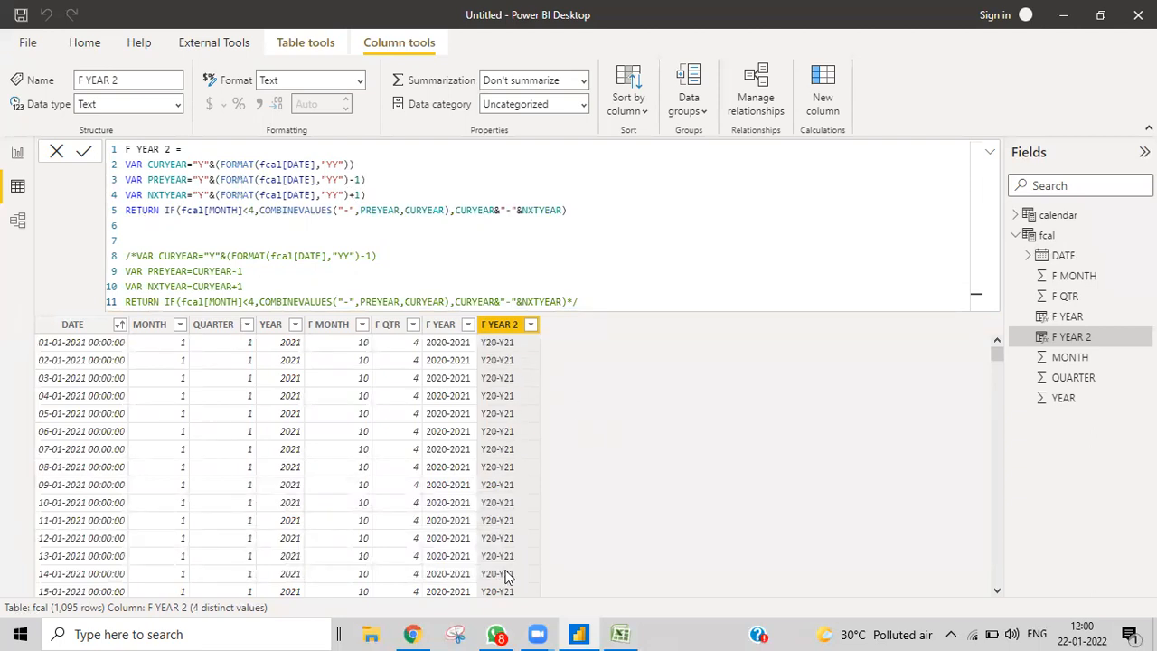
Reduce CURYEAR in the commented-out block to FORMAT(fcal[DATE],"YY"), without the Y prefix, outer parentheses and subtraction.
{"action": "scroll", "coordinate": [506, 579], "scroll_direction": "down", "scroll_amount": 3}
{"action": "scroll", "coordinate": [506, 579], "scroll_direction": "up", "scroll_amount": 3}
{"action": "left_click", "coordinate": [381, 258]}
{"action": "key", "text": "BackSpace"}
{"action": "key", "text": "BackSpace"}
{"action": "key", "text": "BackSpace"}
{"action": "left_click", "coordinate": [231, 258]}
{"action": "key", "text": "BackSpace"}
{"action": "key", "text": "BackSpace"}
{"action": "key", "text": "BackSpace"}
{"action": "key", "text": "BackSpace"}
{"action": "key", "text": "BackSpace"}
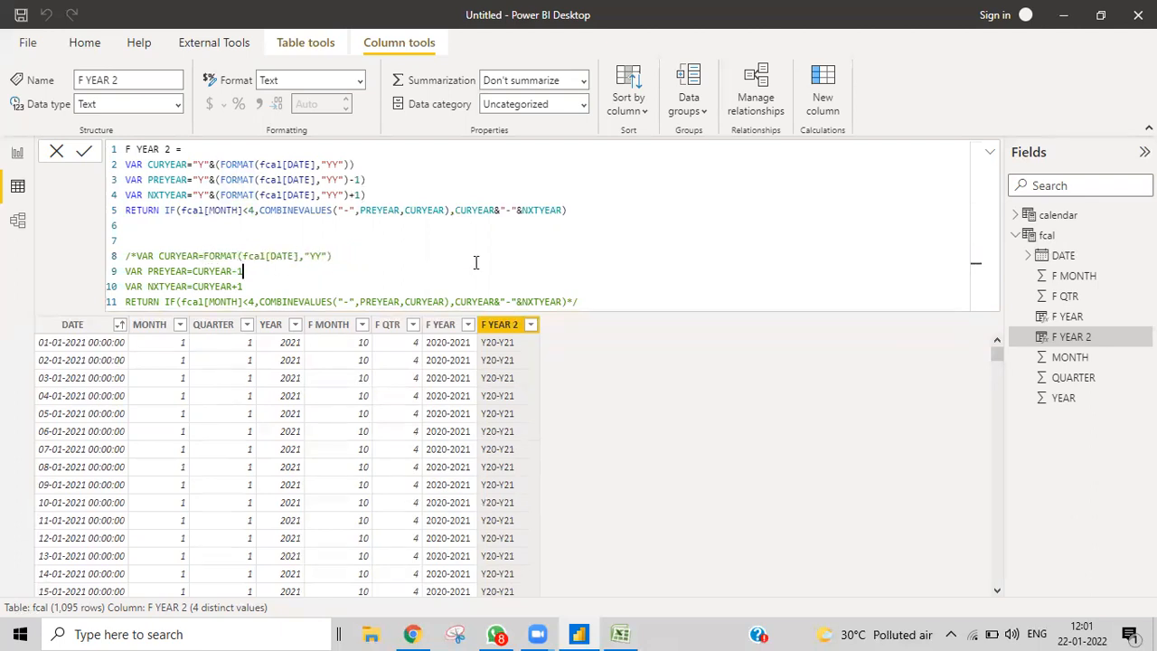
Prefix PREYEAR and CURYEAR with "Y"& inside COMBINEVALUES in the commented-out RETURN line.
{"action": "left_click", "coordinate": [240, 271]}
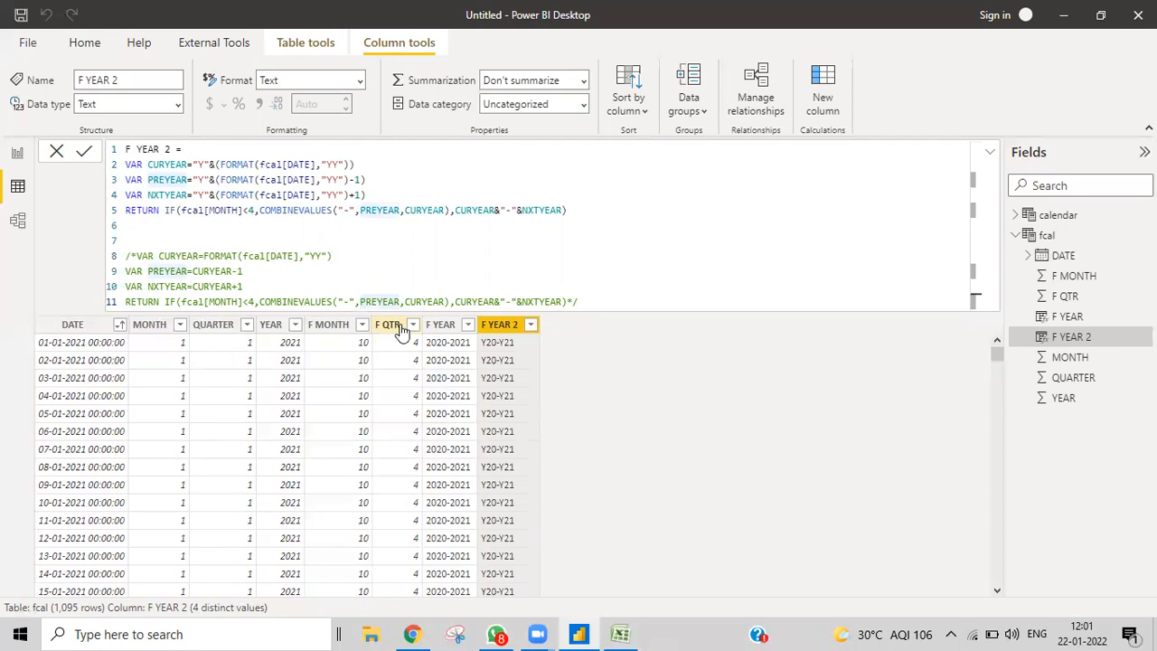
{"action": "type", "text": "\""}
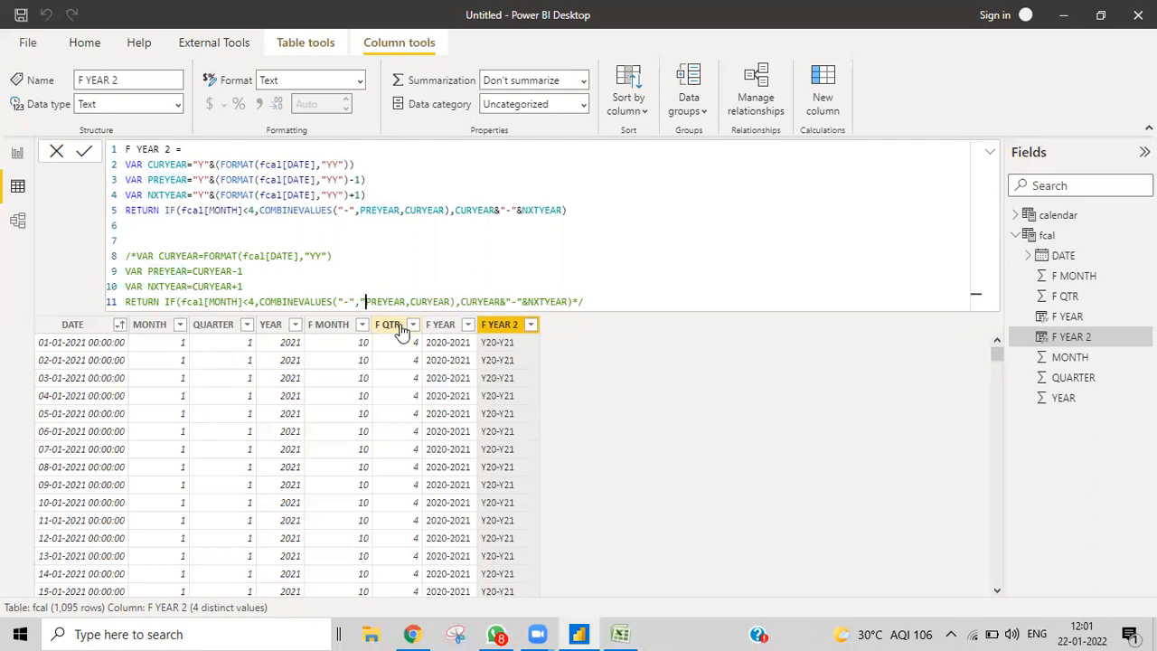
{"action": "type", "text": "Y\""}
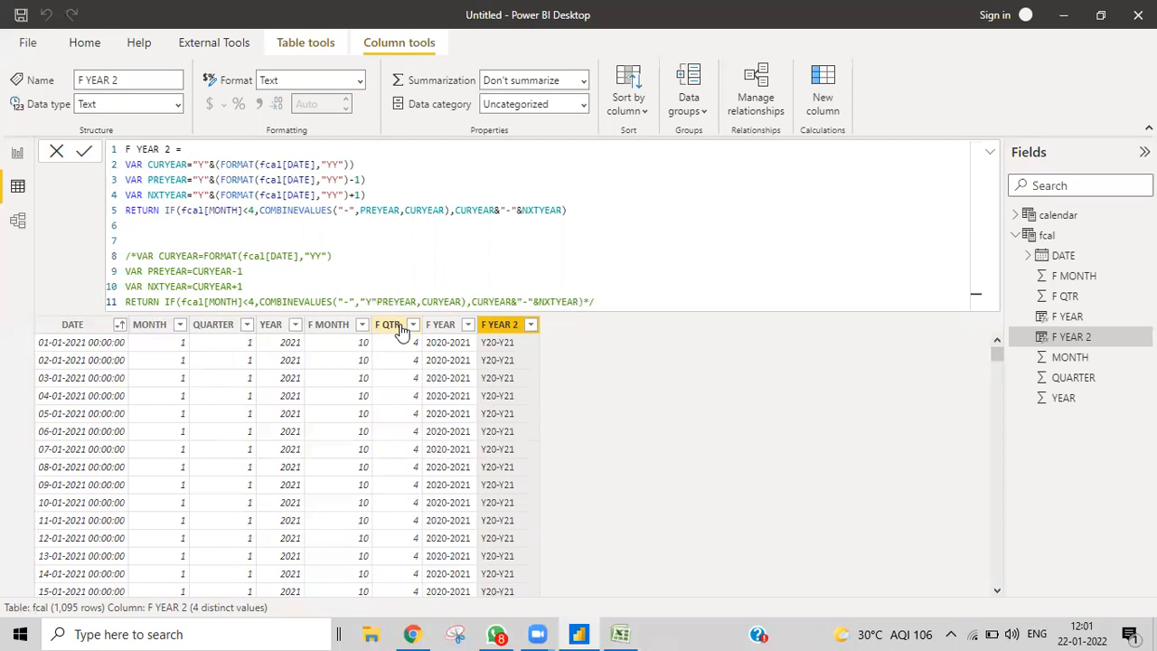
{"action": "type", "text": "&"}
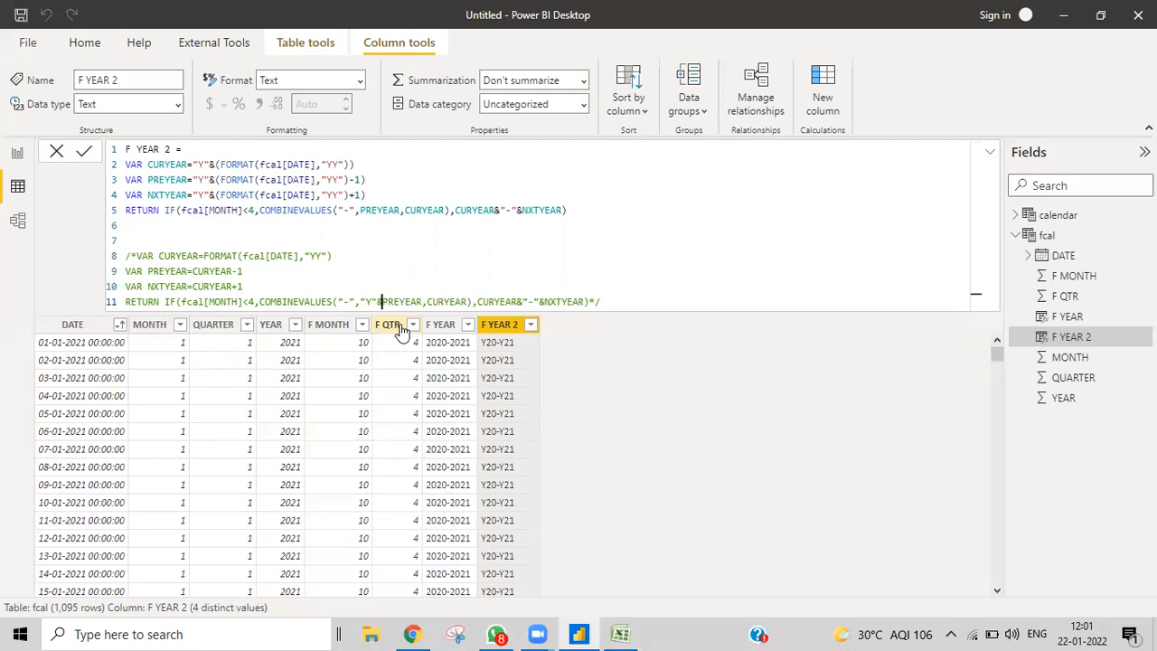
{"action": "left_click_drag", "start_coordinate": [381, 302], "coordinate": [360, 302]}
{"action": "key", "text": "ctrl+c"}
{"action": "left_click", "coordinate": [424, 302]}
{"action": "key", "text": "ctrl+v"}
{"action": "type", "text": "&"}
Change the alternative result of the commented-out IF to "Y"&CURYEAR&"-"&"Y"&NXTYEAR.
{"action": "left_click", "coordinate": [500, 302]}
{"action": "key", "text": "ctrl+v"}
{"action": "type", "text": "&\"-\""}
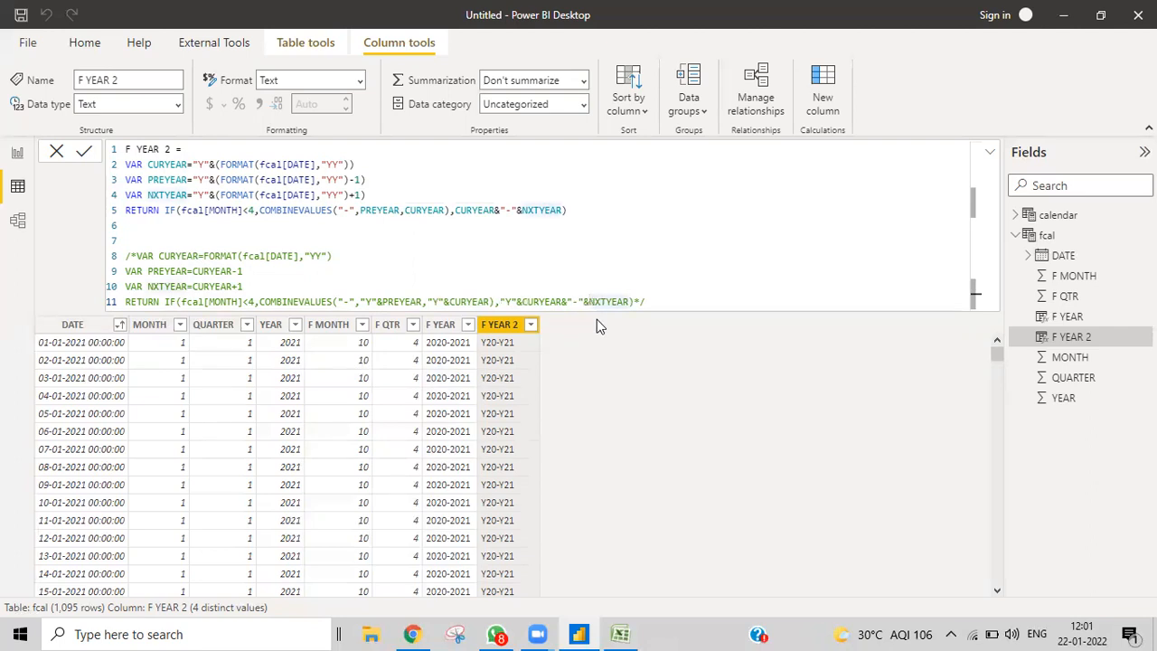
{"action": "type", "text": "&"}
{"action": "key", "text": "ctrl+v"}
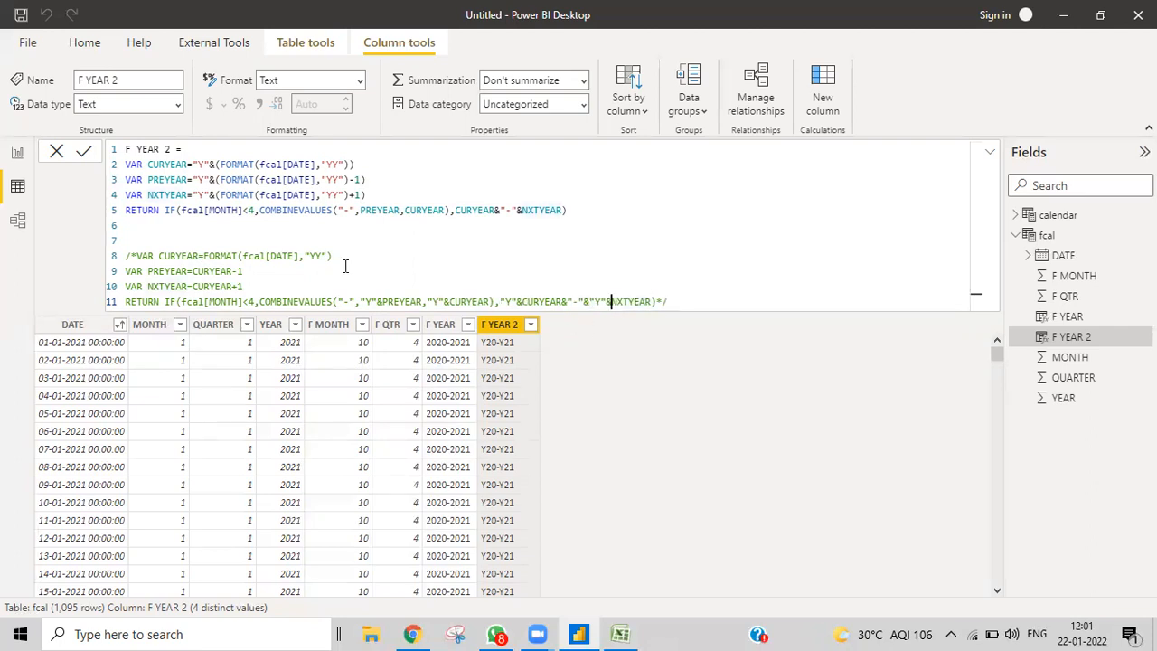
Comment out the first VAR and RETURN block of F YEAR 2 with /* and */.
{"action": "left_click", "coordinate": [127, 165]}
{"action": "type", "text": "/*"}
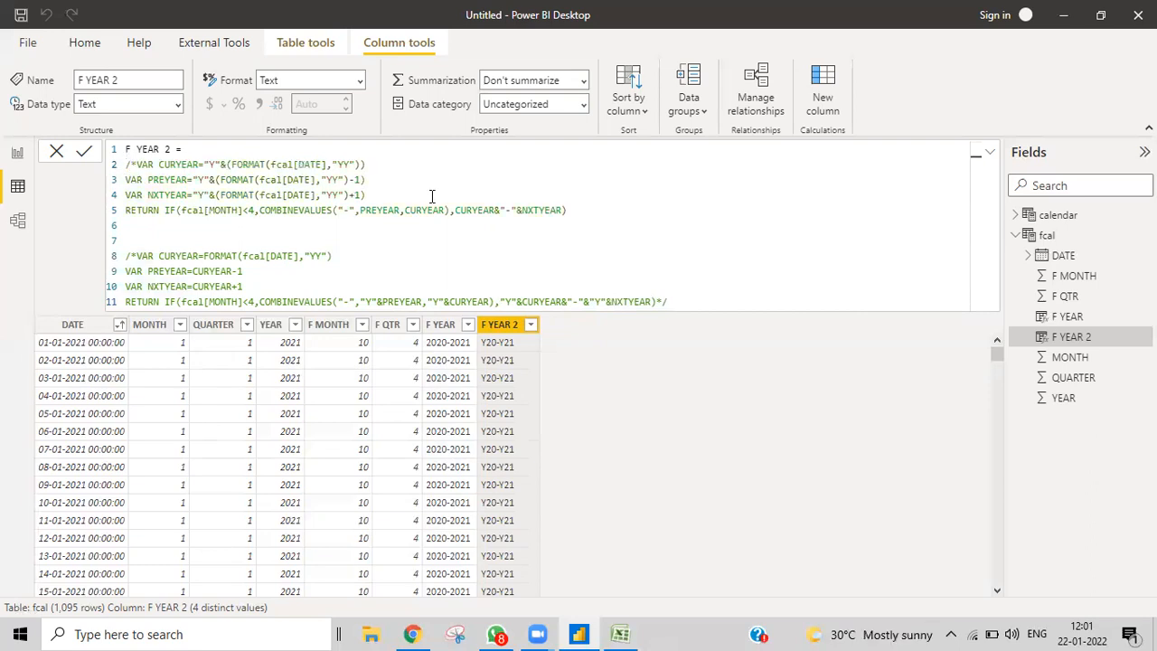
{"action": "left_click", "coordinate": [565, 210]}
{"action": "type", "text": "*/"}
Remove the comment markers around the second VAR and RETURN block to make it the active formula.
{"action": "left_click", "coordinate": [665, 303]}
{"action": "key", "text": "BackSpace"}
{"action": "key", "text": "BackSpace"}
{"action": "left_click", "coordinate": [137, 256]}
{"action": "key", "text": "BackSpace"}
{"action": "key", "text": "BackSpace"}
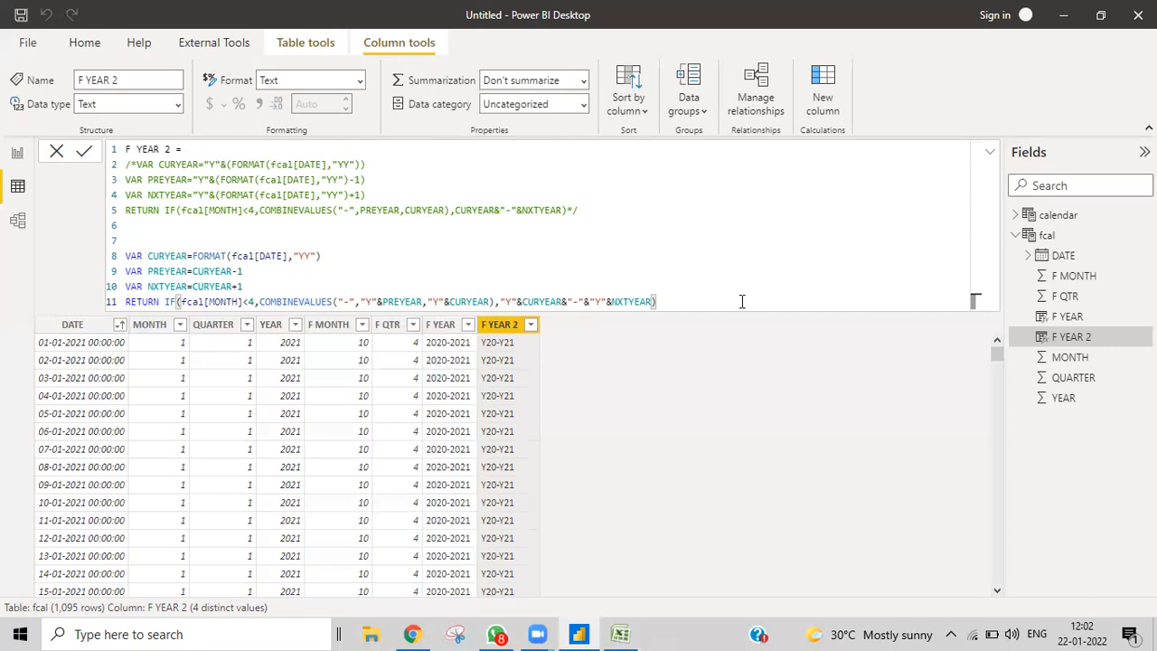
{"action": "left_click", "coordinate": [17, 188]}
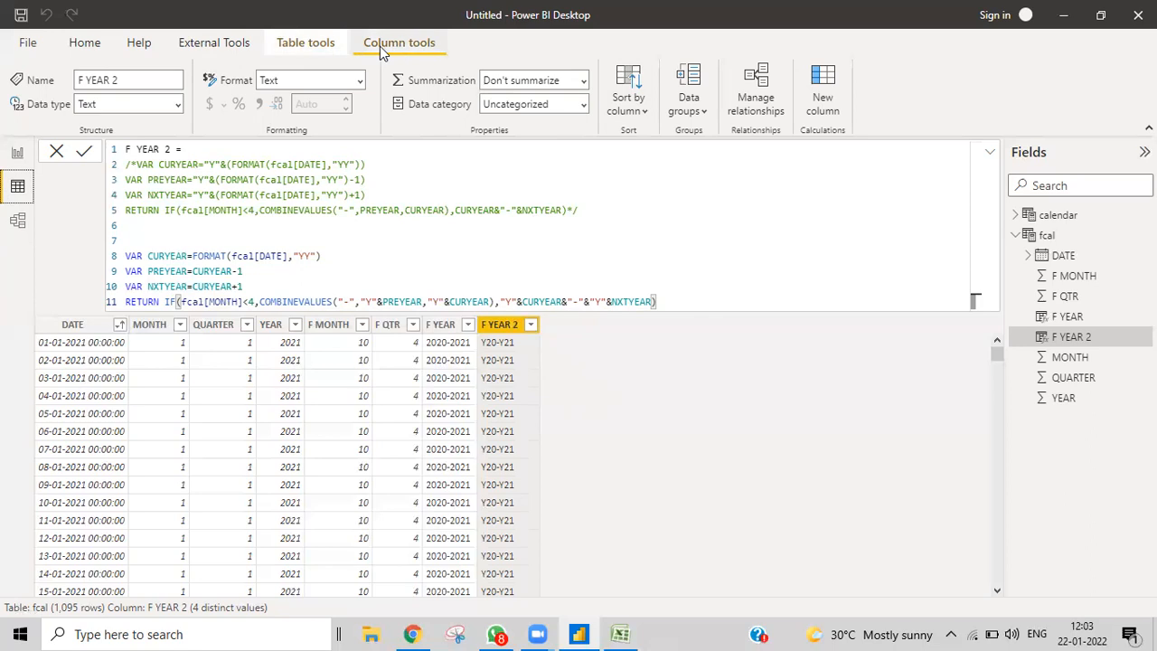
{"action": "left_click", "coordinate": [18, 154]}
{"action": "left_click", "coordinate": [19, 187]}
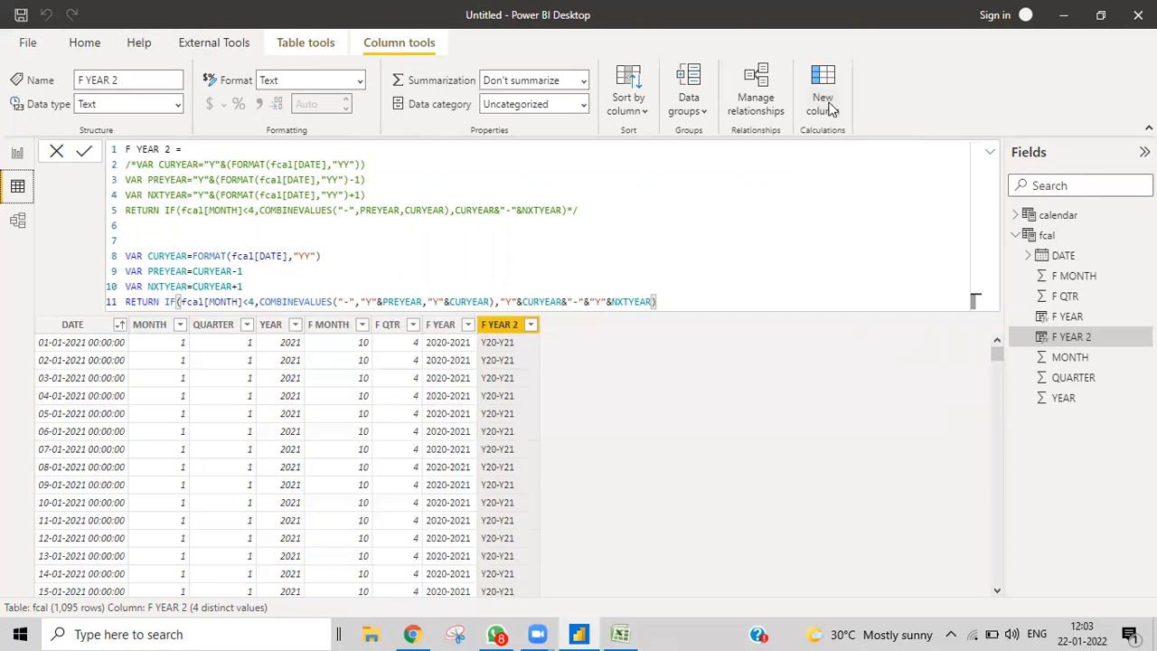
Start a new calculated table with the formula CAL=CALENDARAUTO() to look at the function's FiscalYearEndMonth argument.
{"action": "left_click", "coordinate": [99, 44]}
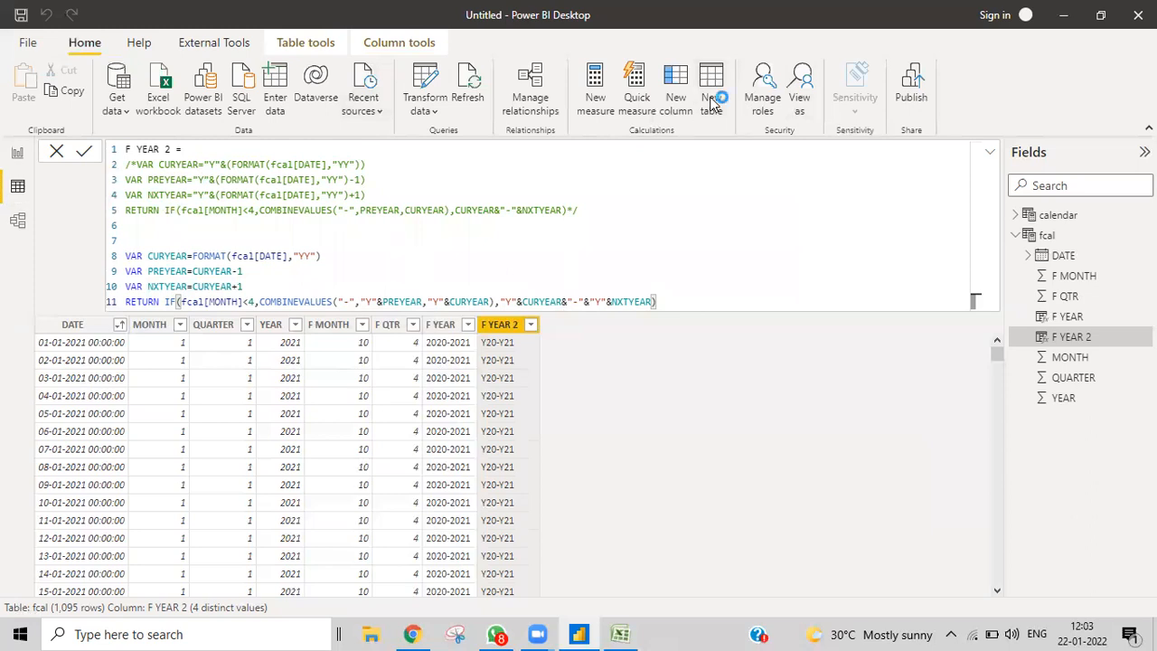
{"action": "left_click", "coordinate": [711, 104]}
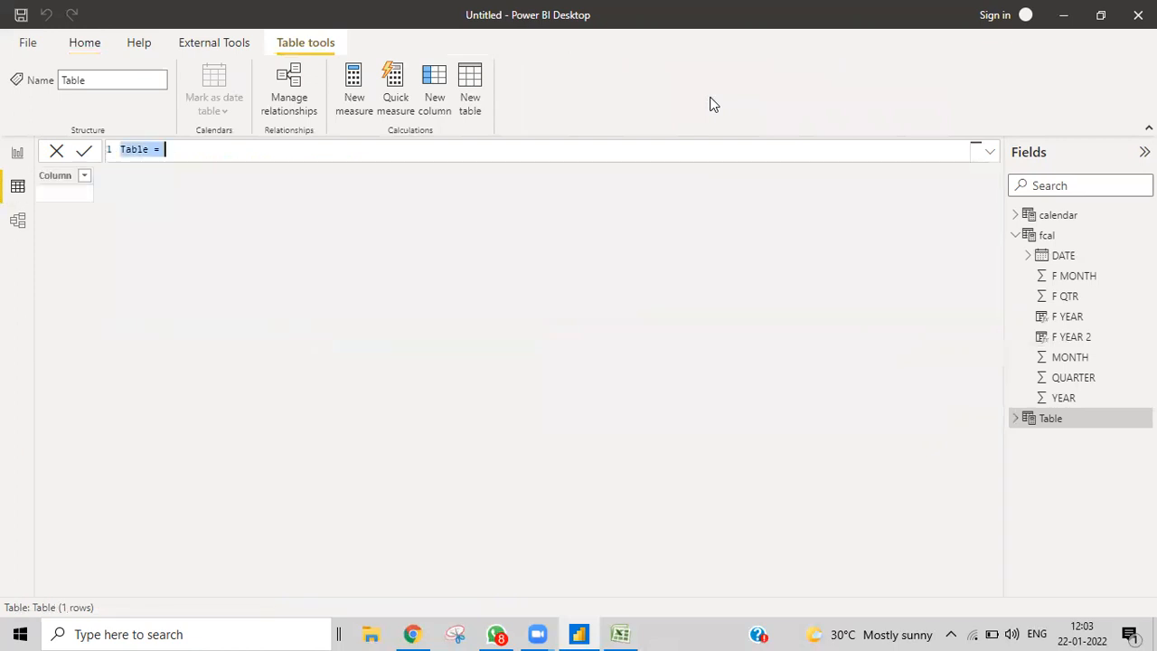
{"action": "key", "text": "BackSpace"}
{"action": "type", "text": "CAL=CAL"}
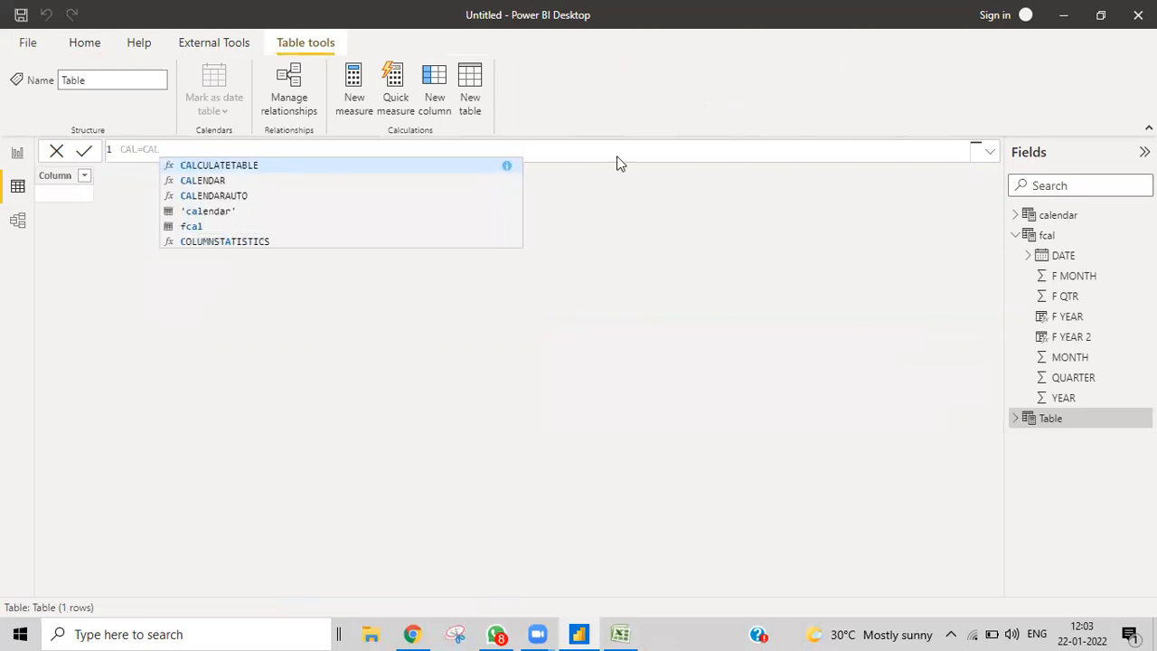
{"action": "double_click", "coordinate": [239, 195]}
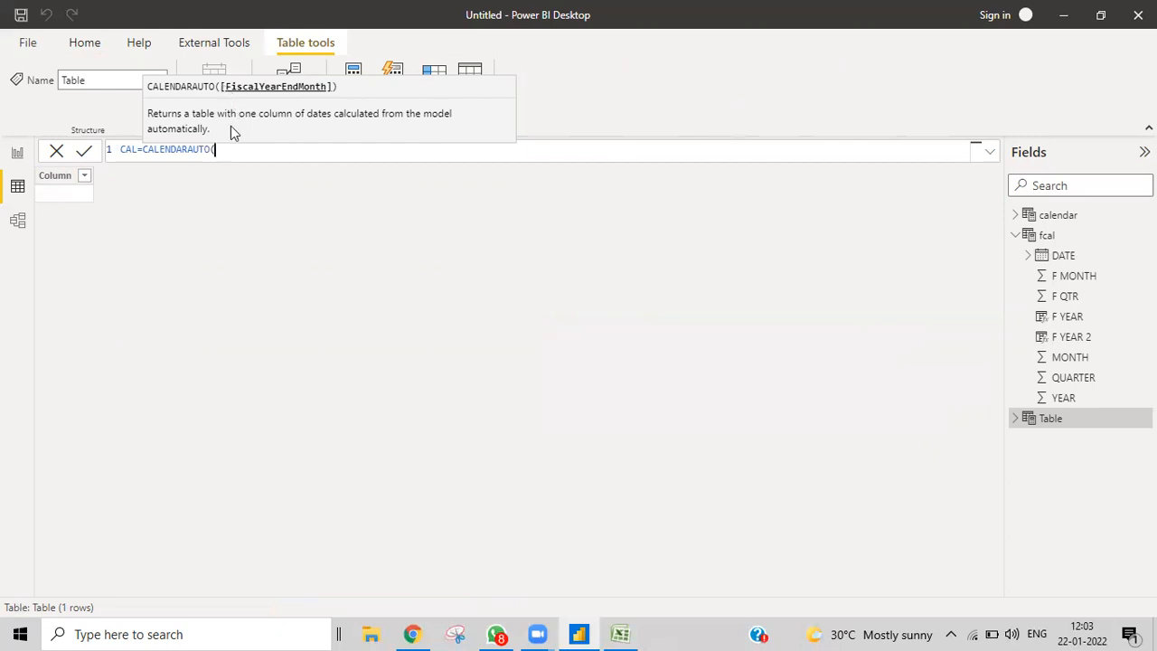
{"action": "type", "text": ")"}
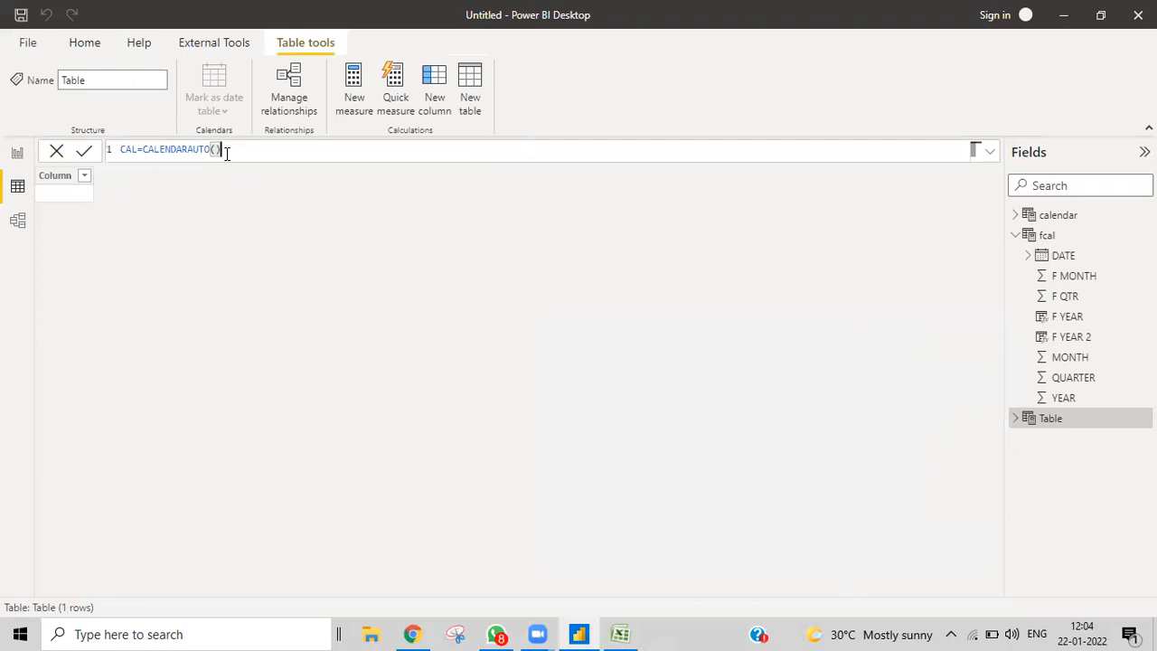
Replace CALENDARAUTO() with TOTALYTD( in the CAL formula to look at the function's YearEndDate argument.
{"action": "key", "text": "BackSpace"}
{"action": "key", "text": "BackSpace"}
{"action": "key", "text": "BackSpace"}
{"action": "key", "text": "BackSpace"}
{"action": "key", "text": "BackSpace"}
{"action": "key", "text": "BackSpace"}
{"action": "key", "text": "BackSpace"}
{"action": "key", "text": "BackSpace"}
{"action": "key", "text": "BackSpace"}
{"action": "key", "text": "BackSpace"}
{"action": "key", "text": "BackSpace"}
{"action": "key", "text": "BackSpace"}
{"action": "key", "text": "BackSpace"}
{"action": "key", "text": "BackSpace"}
{"action": "type", "text": "TOTALYTD("}
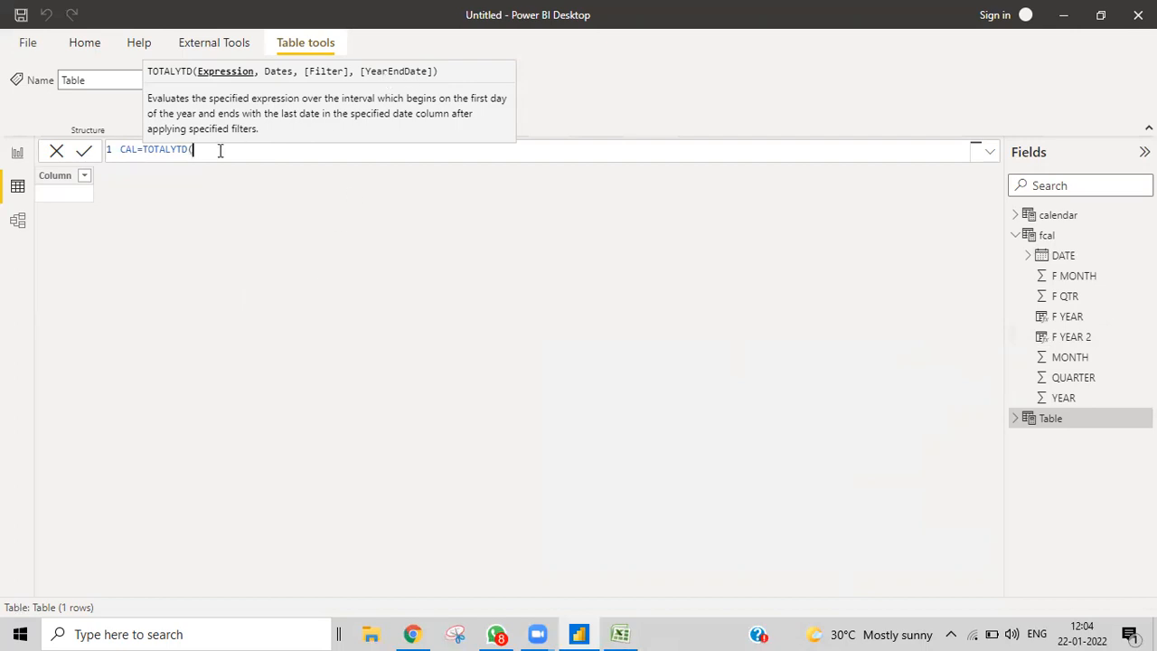
Clear the CAL formula, discard the unfinished calculated table and return to the fcal table's data.
{"action": "left_click_drag", "start_coordinate": [199, 151], "coordinate": [118, 152]}
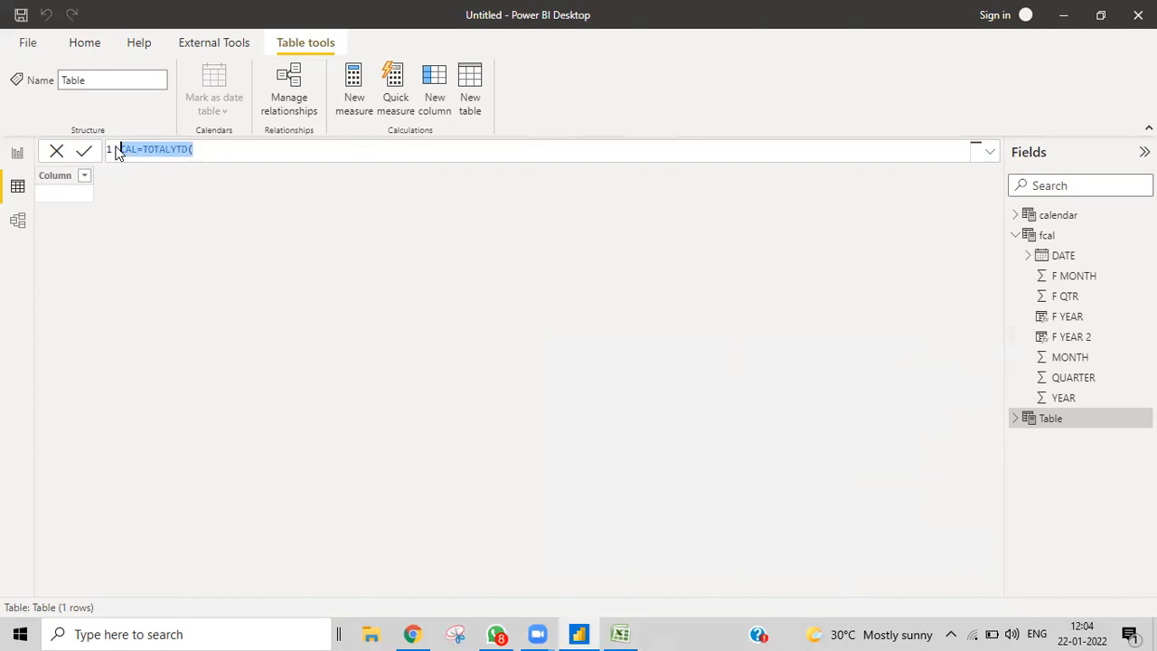
{"action": "key", "text": "BackSpace"}
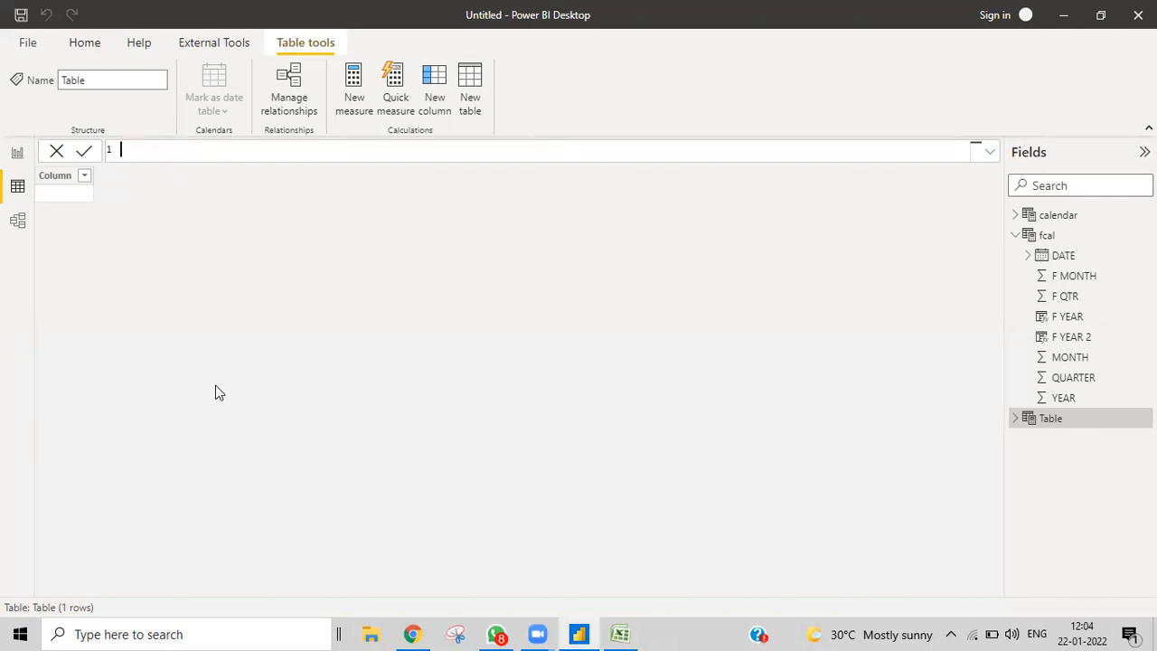
{"action": "left_click", "coordinate": [22, 193]}
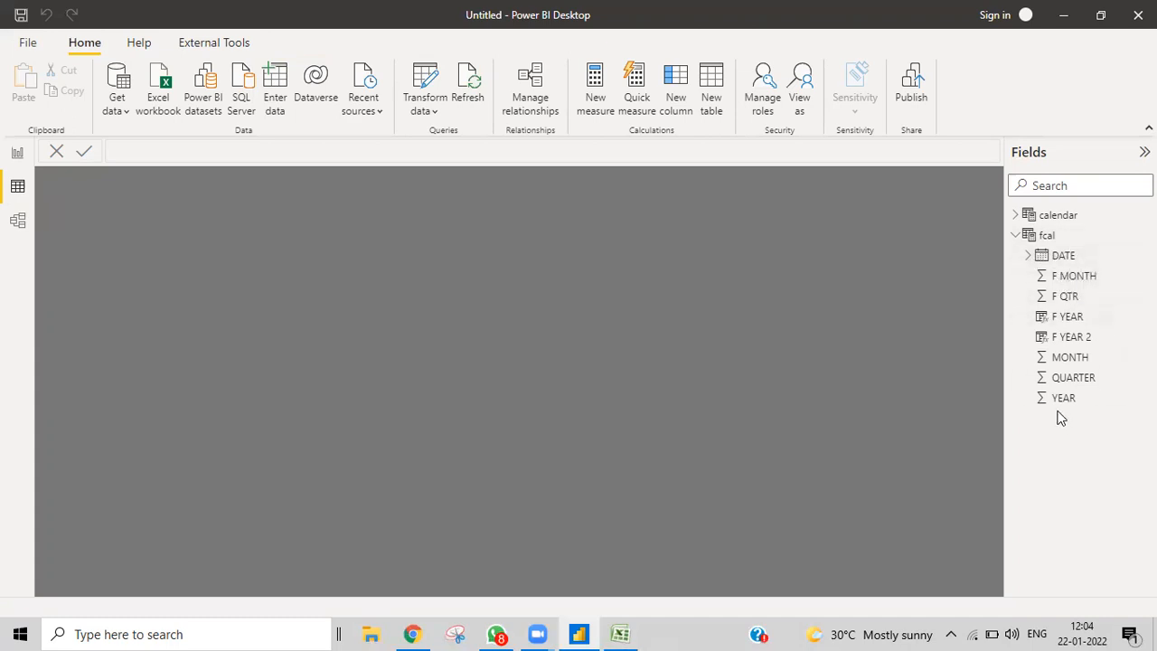
{"action": "left_click", "coordinate": [17, 185]}
{"action": "left_click", "coordinate": [1046, 235]}
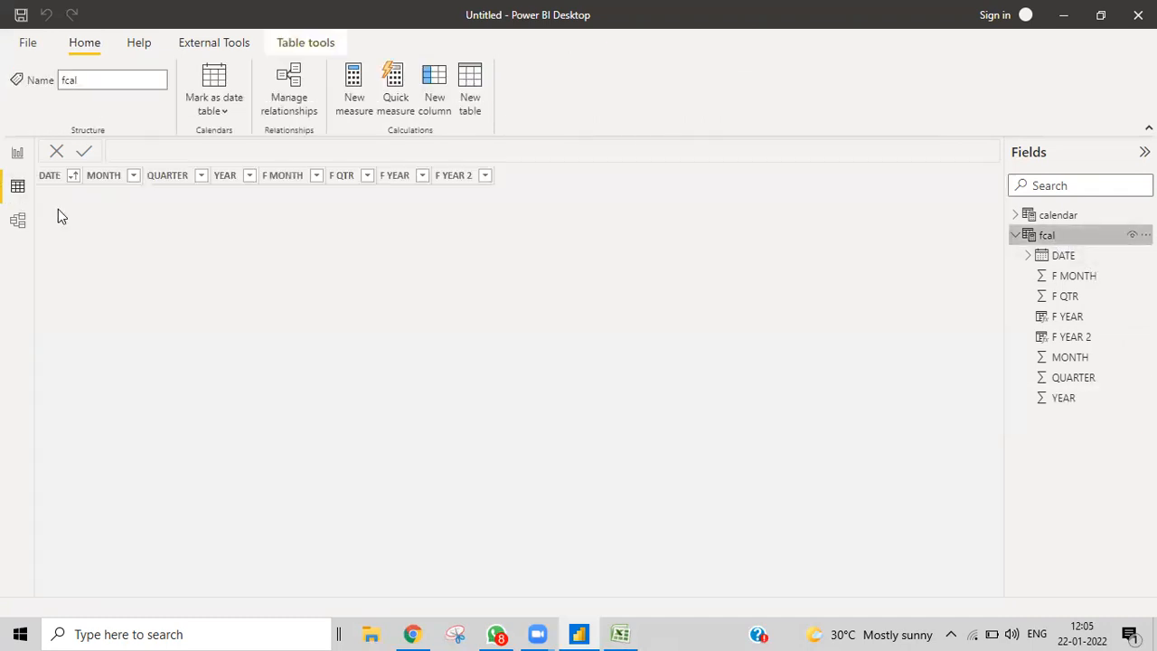